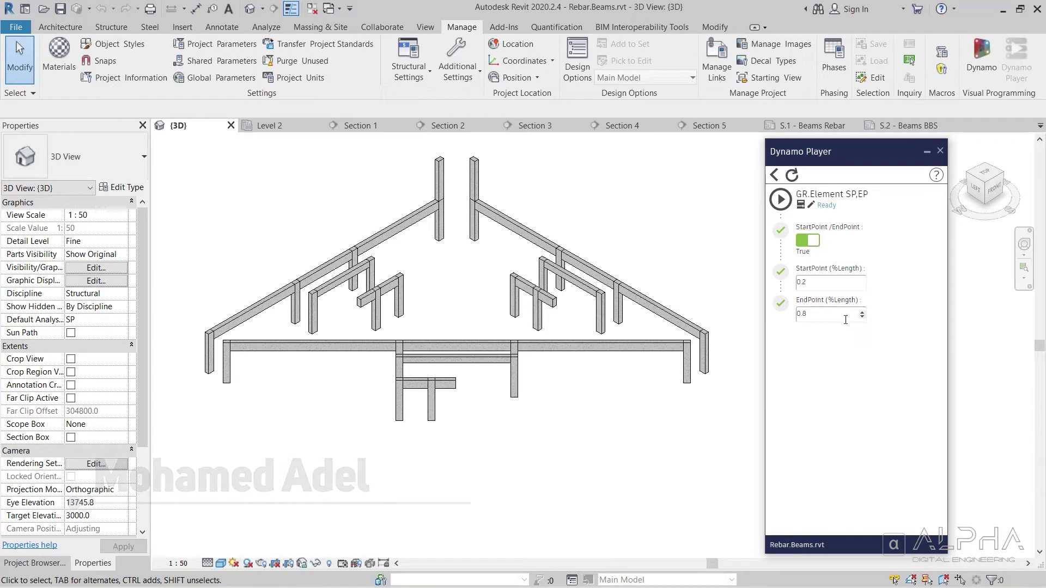
Step: Set StartPoint/EndPoint to False, run the GR.Element SP,EP script in the 3D view and inspect the beams' start-point markers
{"action": "left_click", "coordinate": [806, 241]}
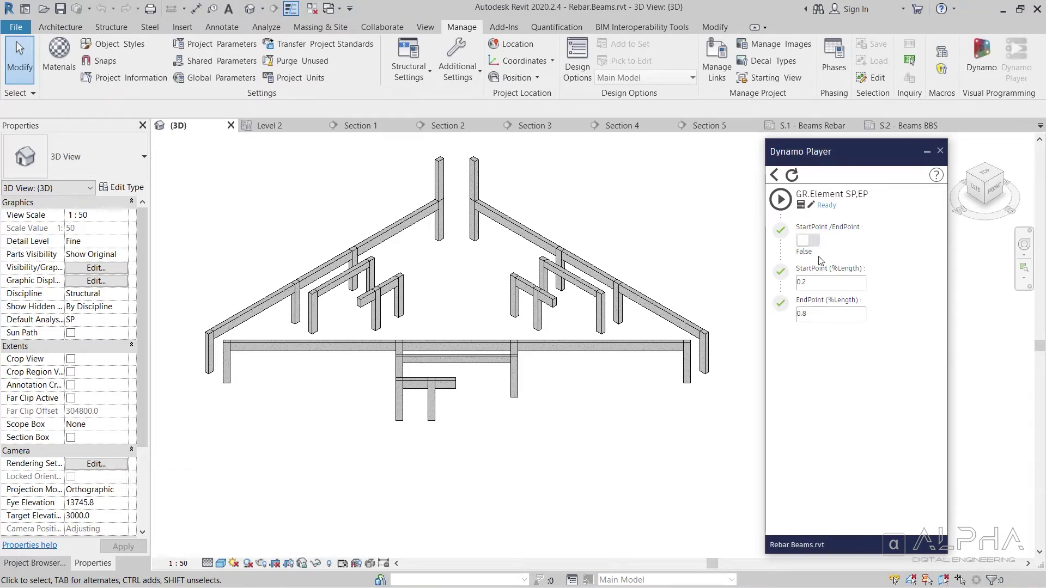
{"action": "left_click", "coordinate": [780, 199]}
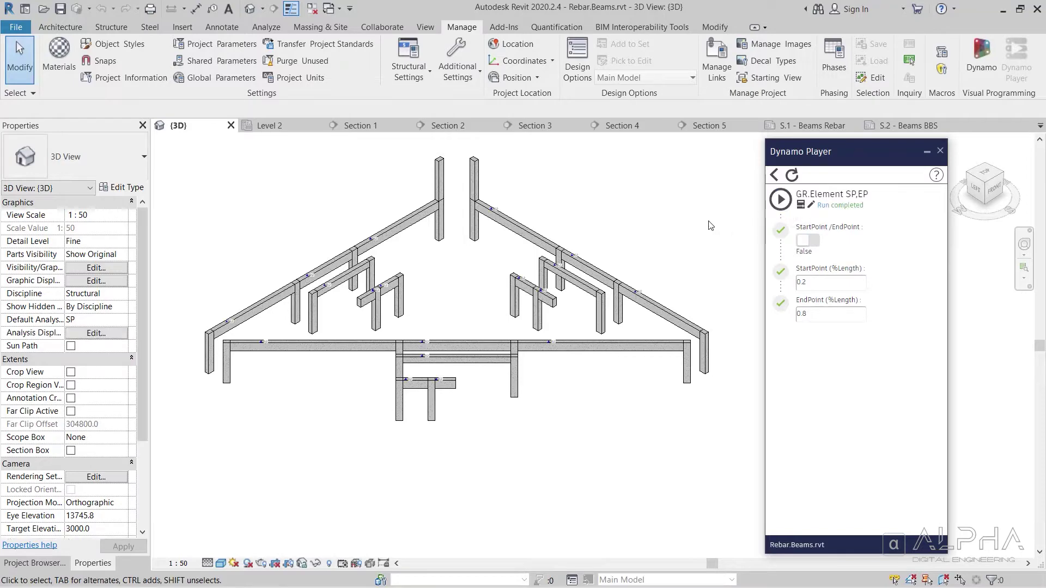
{"action": "scroll", "coordinate": [237, 336], "scroll_direction": "up", "scroll_amount": 5}
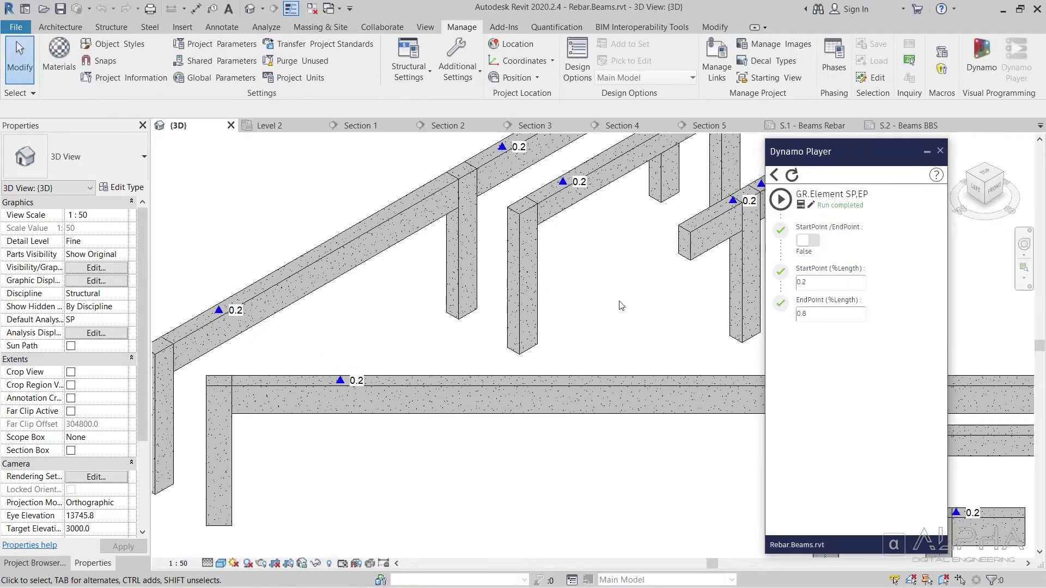
{"action": "mouse_move", "coordinate": [513, 325]}
{"action": "middle_mouse_down"}
{"action": "mouse_move", "coordinate": [624, 297]}
{"action": "mouse_move", "coordinate": [466, 376]}
{"action": "middle_mouse_up"}
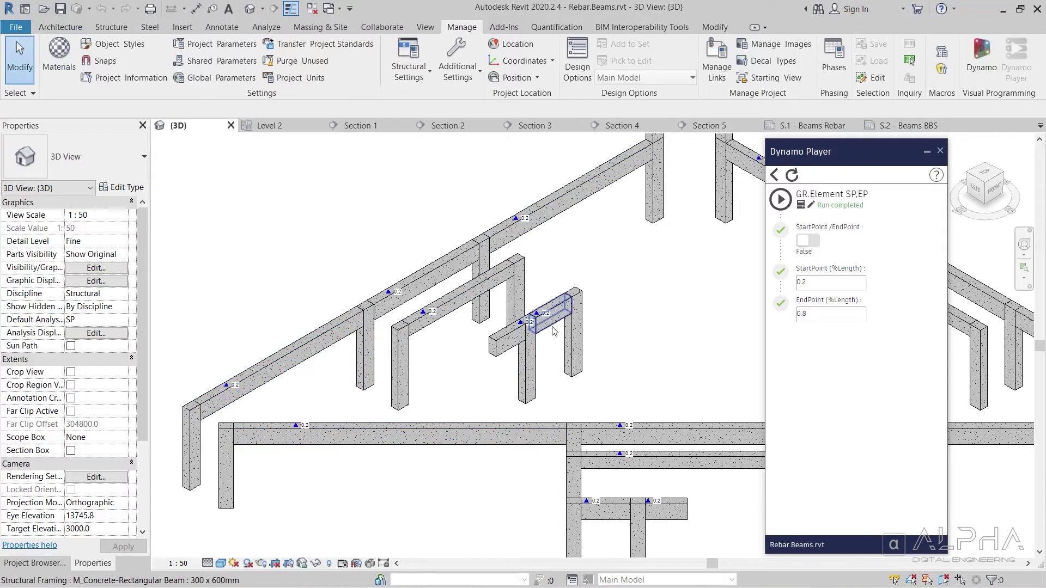
{"action": "scroll", "coordinate": [553, 336], "scroll_direction": "up", "scroll_amount": 1}
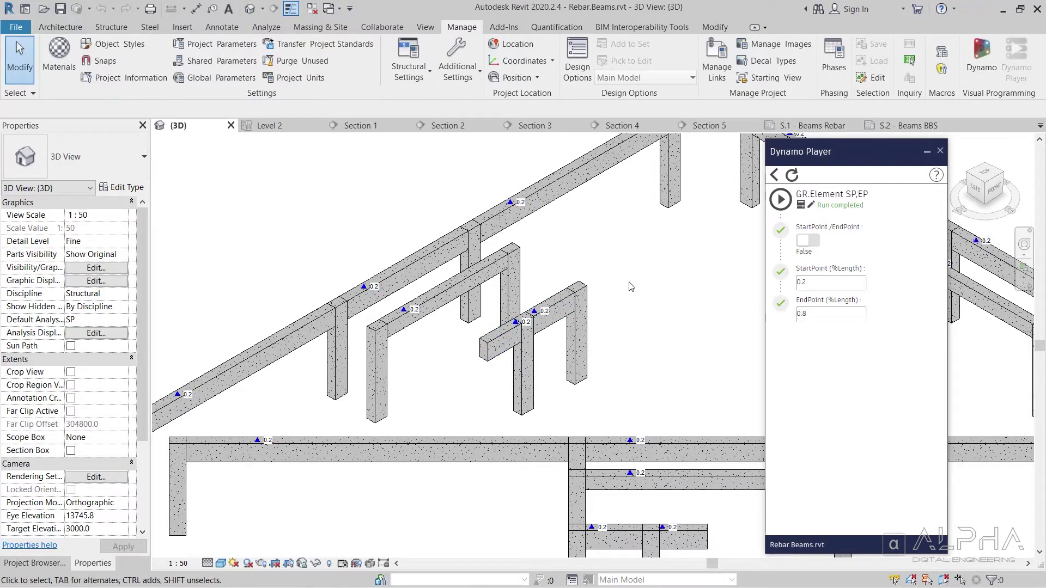
{"action": "scroll", "coordinate": [516, 329], "scroll_direction": "down", "scroll_amount": 1}
Step: In the Level 2 plan, run the GR.Element SP,EP script with StartPoint/EndPoint set to True and inspect the beams' end-point markers
{"action": "left_click", "coordinate": [269, 125]}
{"action": "scroll", "coordinate": [611, 341], "scroll_direction": "up", "scroll_amount": 2}
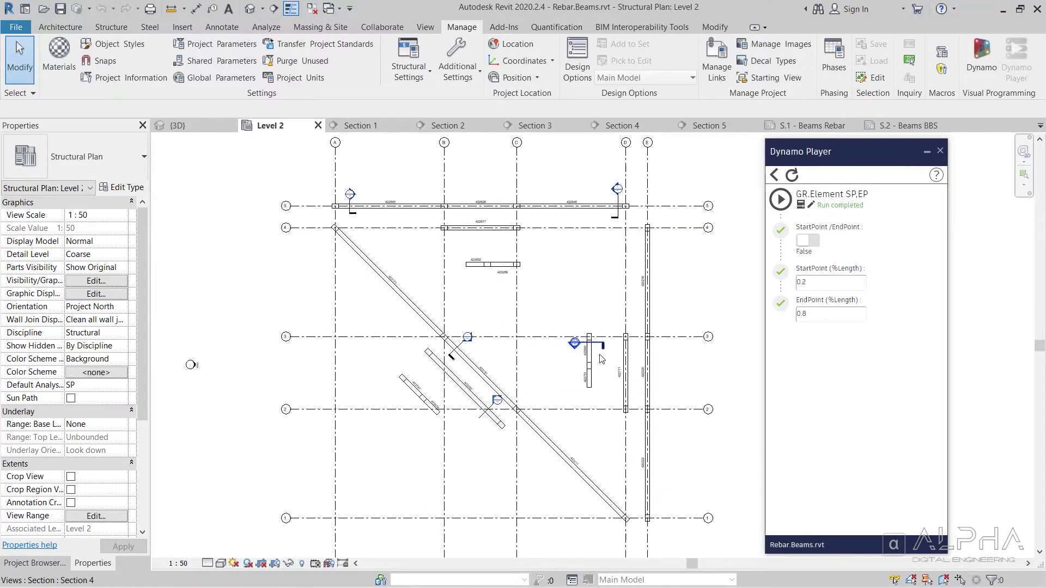
{"action": "left_click", "coordinate": [817, 244]}
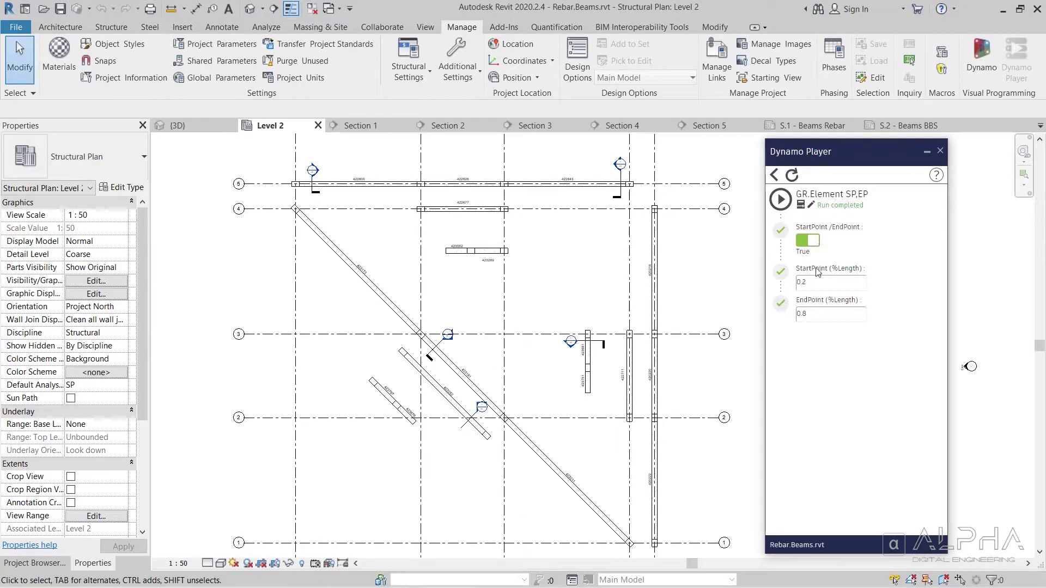
{"action": "left_click", "coordinate": [780, 199]}
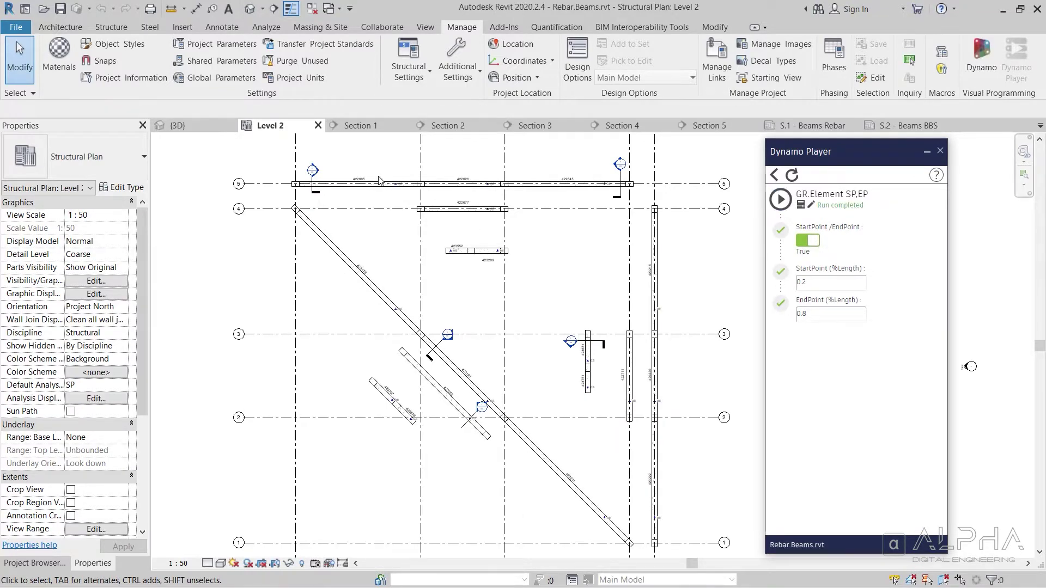
{"action": "scroll", "coordinate": [397, 184], "scroll_direction": "up", "scroll_amount": 2}
{"action": "scroll", "coordinate": [365, 196], "scroll_direction": "up", "scroll_amount": 2}
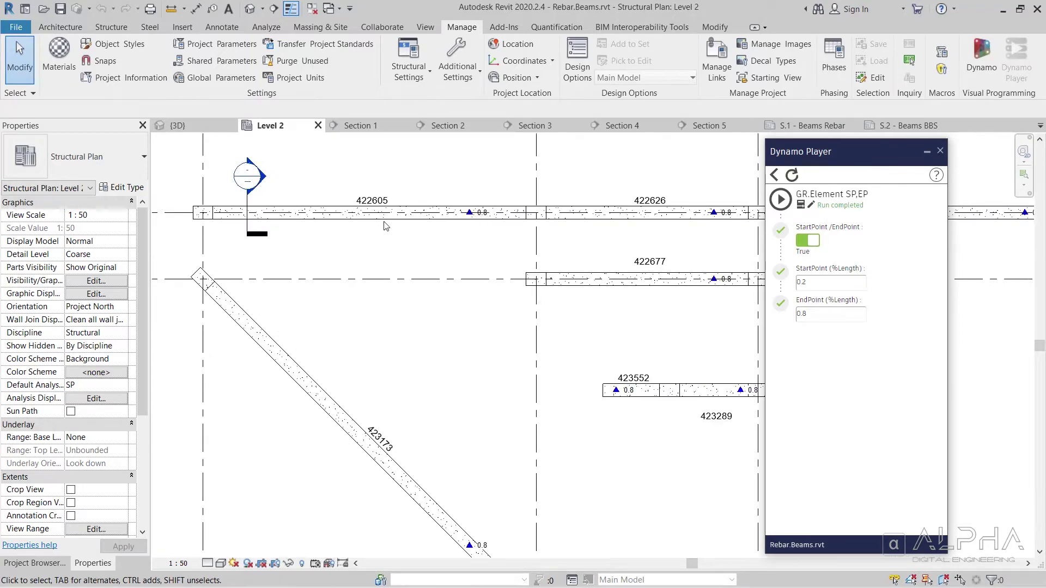
{"action": "scroll", "coordinate": [330, 240], "scroll_direction": "down", "scroll_amount": 4}
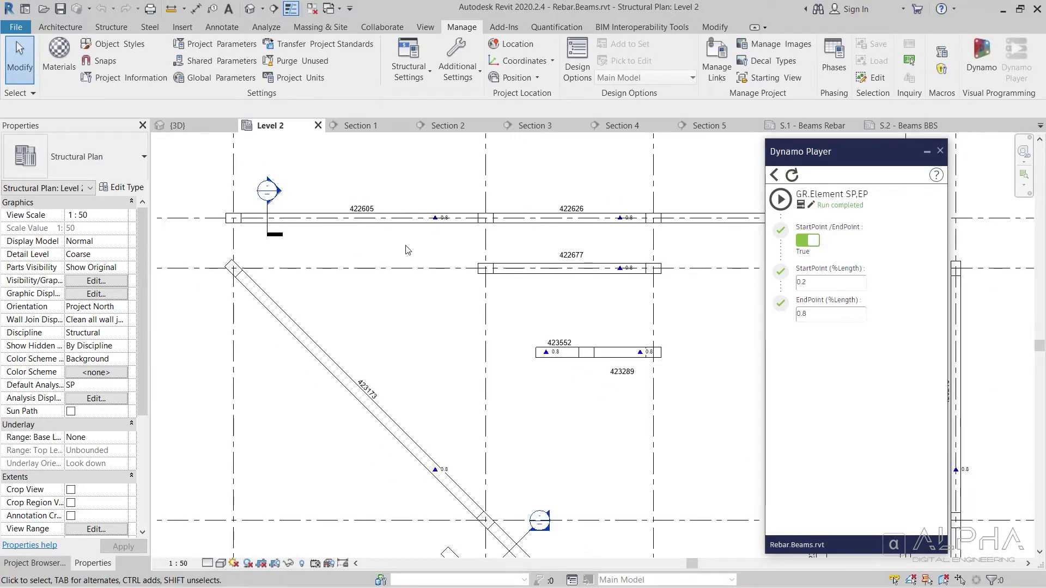
{"action": "scroll", "coordinate": [547, 360], "scroll_direction": "down", "scroll_amount": 1}
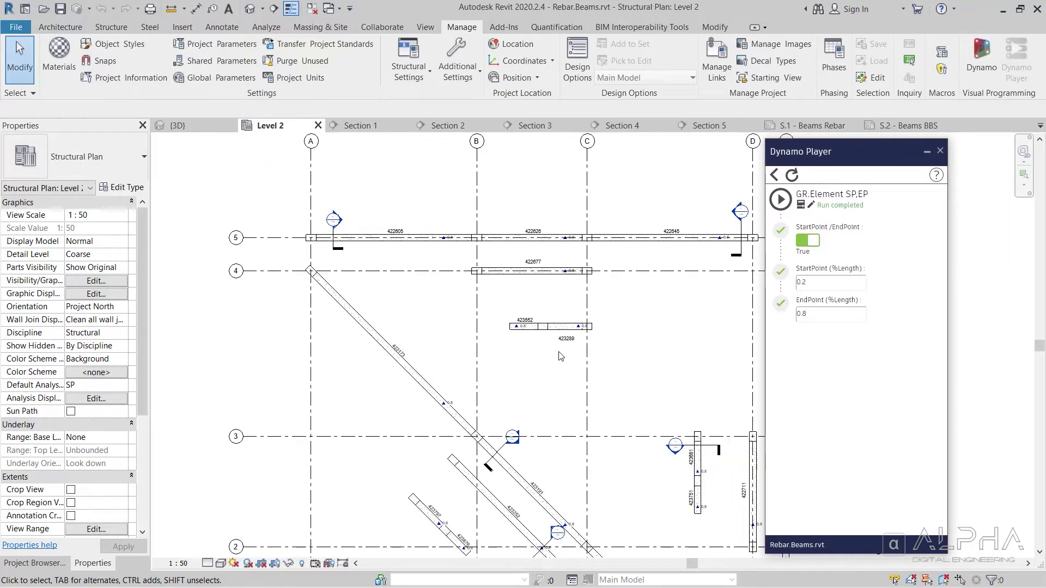
Step: Open the Rebar.Beam script's inputs in Dynamo Player and return to the 3D view of the whole beam frame
{"action": "left_click", "coordinate": [775, 175]}
{"action": "left_click", "coordinate": [820, 213]}
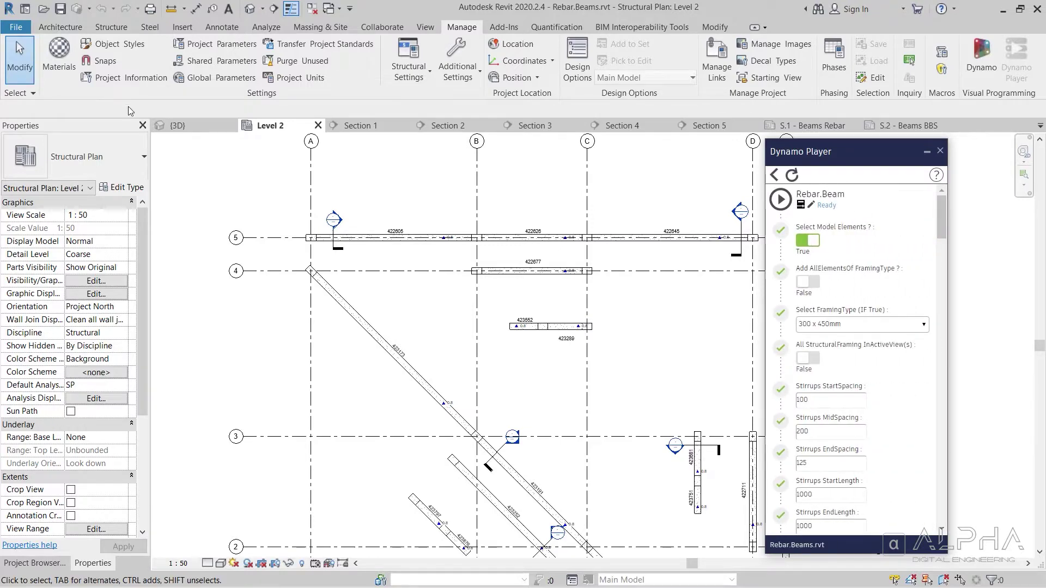
{"action": "left_click", "coordinate": [180, 126]}
{"action": "scroll", "coordinate": [560, 301], "scroll_direction": "down", "scroll_amount": 4}
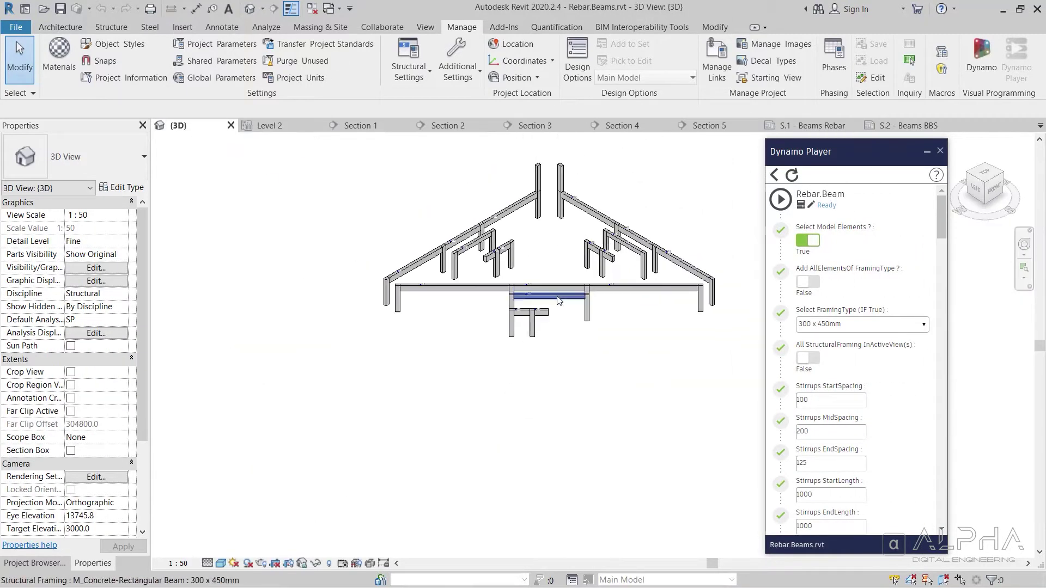
{"action": "scroll", "coordinate": [599, 173], "scroll_direction": "up", "scroll_amount": 3}
{"action": "mouse_move", "coordinate": [531, 297]}
{"action": "middle_mouse_down"}
{"action": "mouse_move", "coordinate": [526, 313]}
{"action": "mouse_move", "coordinate": [512, 305]}
{"action": "middle_mouse_up"}
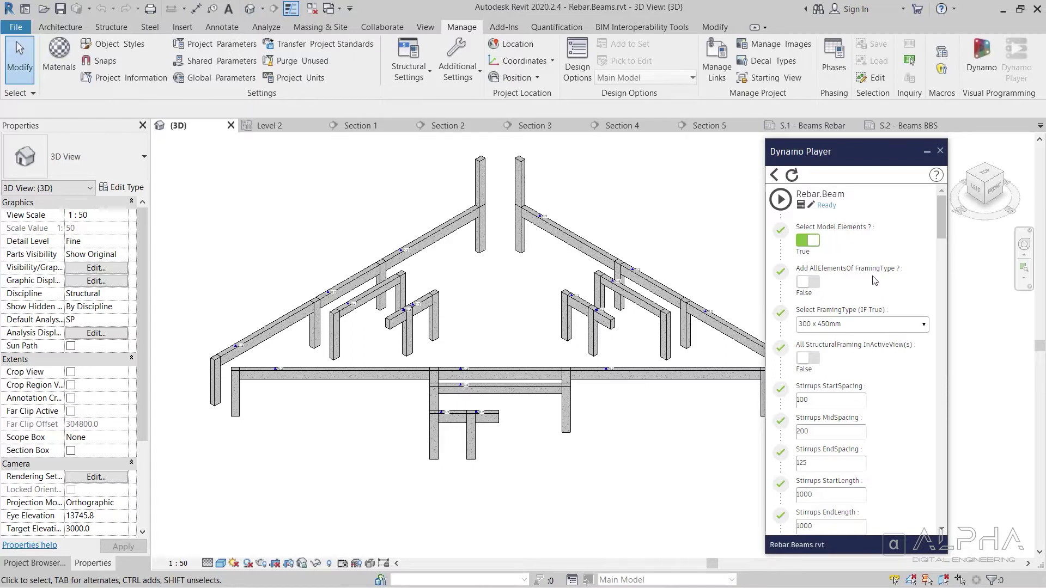
Step: Enable adding all elements of a framing type and choose 300 x 450mm as the framing type
{"action": "left_click", "coordinate": [863, 325]}
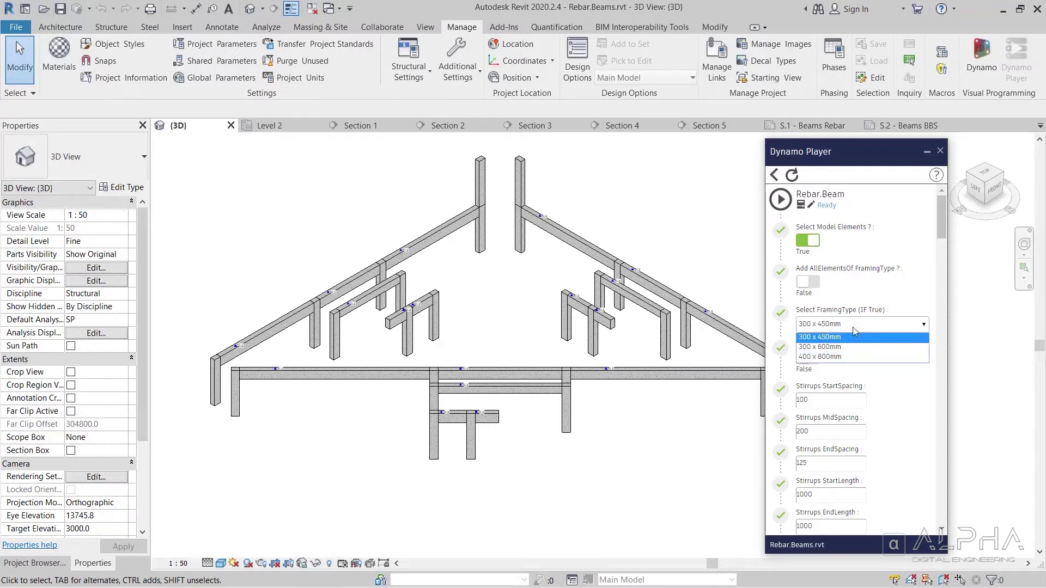
{"action": "left_click", "coordinate": [853, 296]}
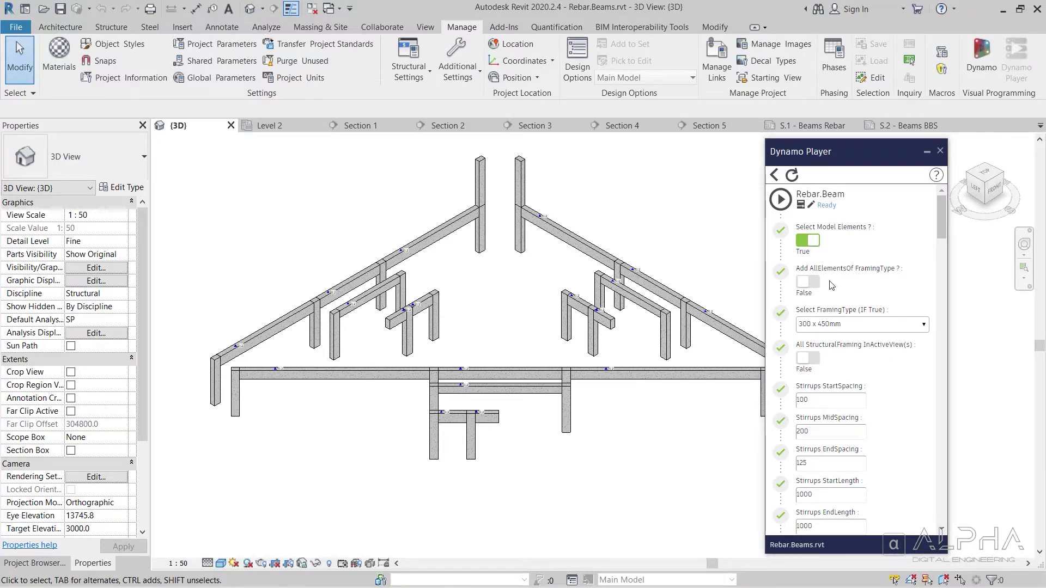
{"action": "left_click", "coordinate": [812, 283]}
{"action": "left_click", "coordinate": [856, 325]}
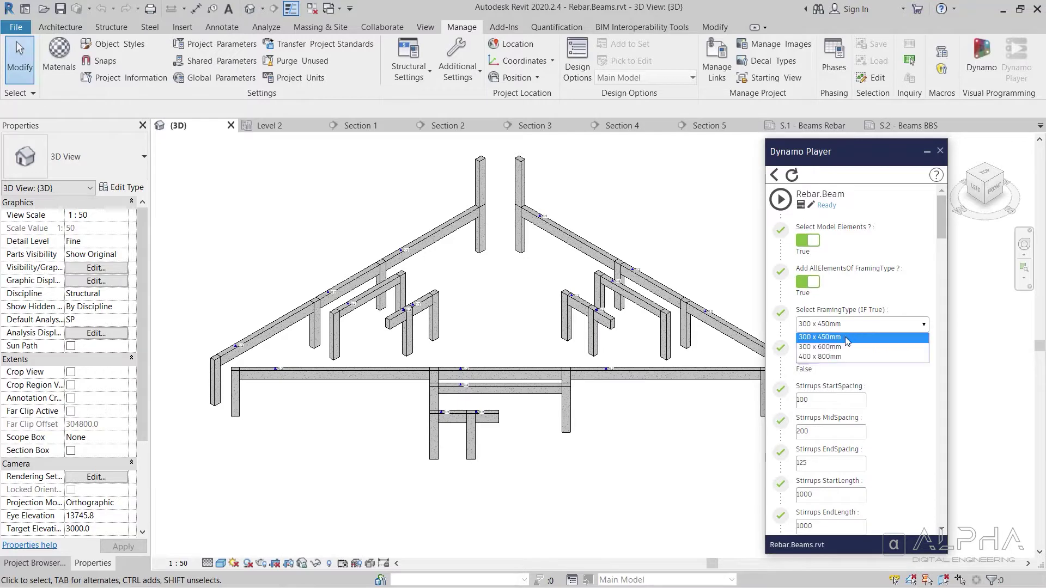
{"action": "left_click", "coordinate": [820, 338]}
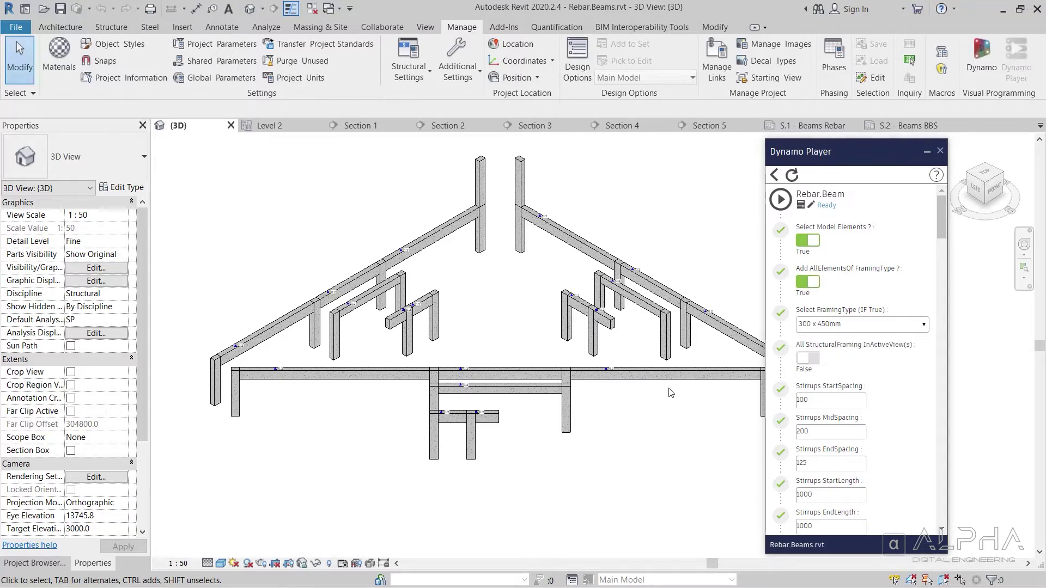
Step: Check which beams are 300 x 450mm by selecting the three in the 3D view, and clear the selection
{"action": "left_click", "coordinate": [632, 294]}
{"action": "left_click", "coordinate": [381, 292], "text": "ctrl"}
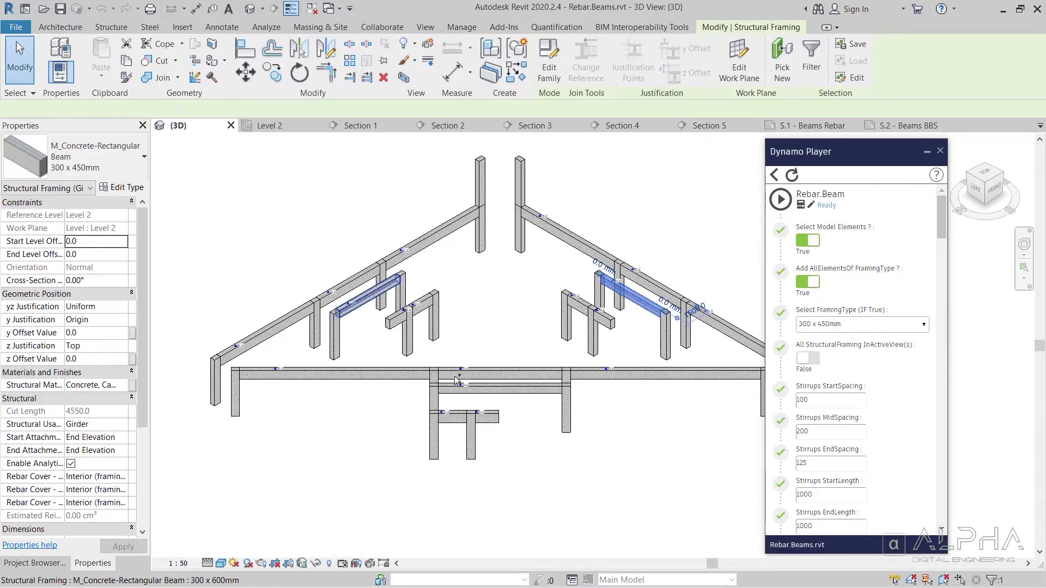
{"action": "left_click", "coordinate": [499, 388], "text": "ctrl"}
{"action": "left_click", "coordinate": [631, 446]}
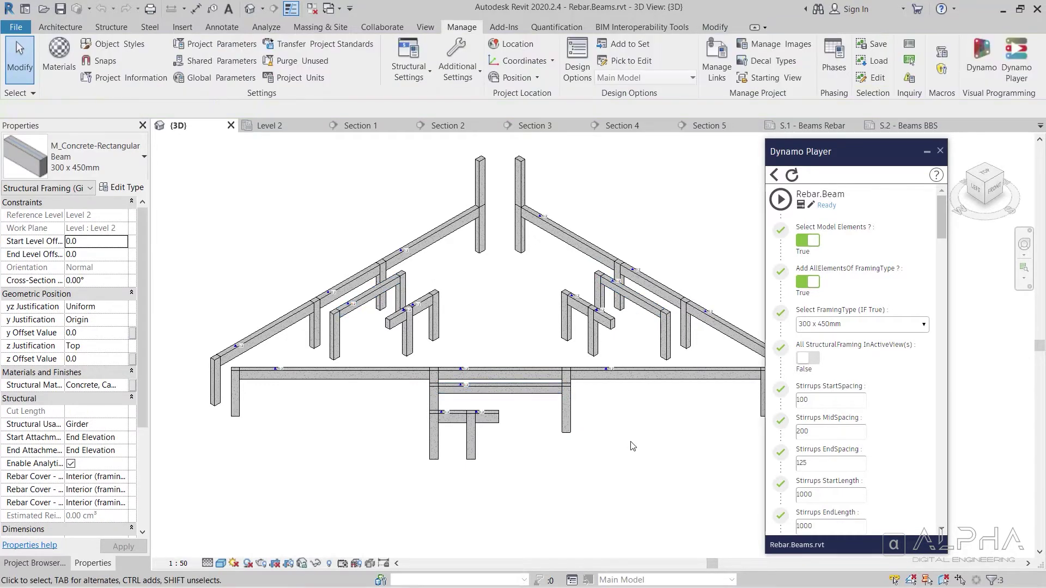
Step: Set Select Model Elements to False and run the Rebar.Beam script to reinforce all 300 x 450mm beams
{"action": "left_click", "coordinate": [804, 244]}
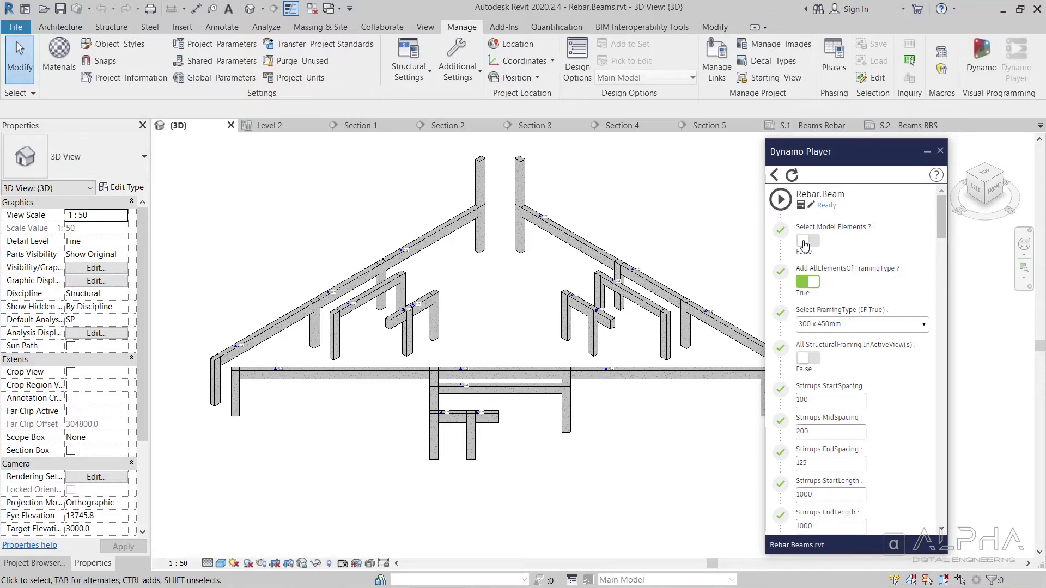
{"action": "left_click", "coordinate": [780, 199]}
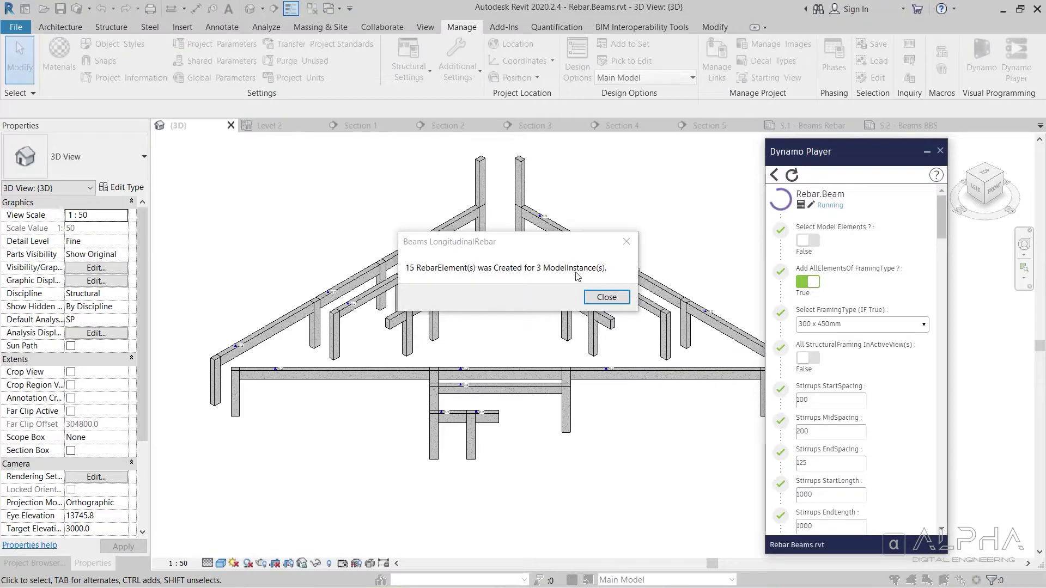
{"action": "left_click", "coordinate": [605, 297]}
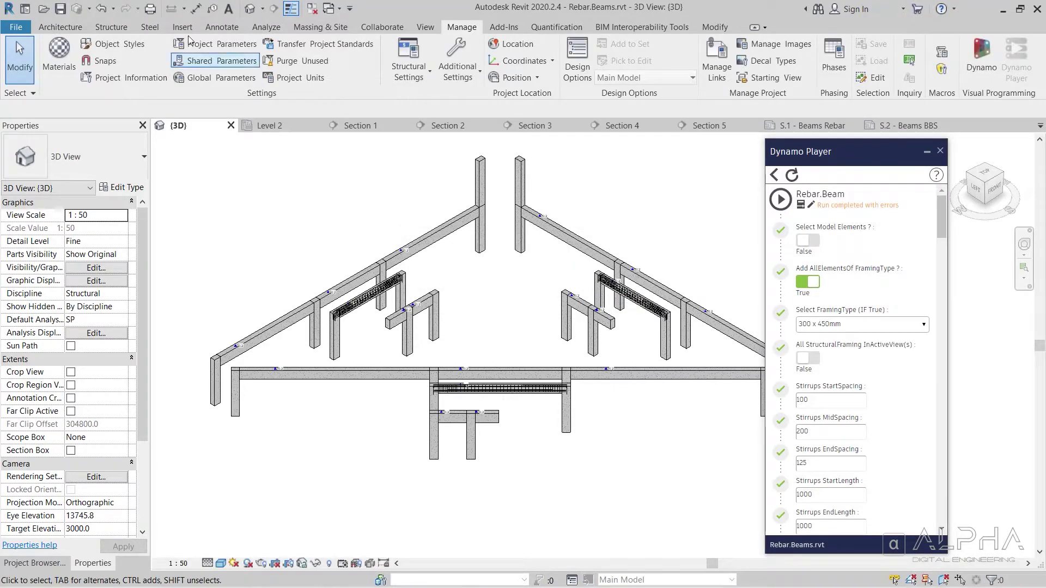
{"action": "left_click", "coordinate": [114, 9]}
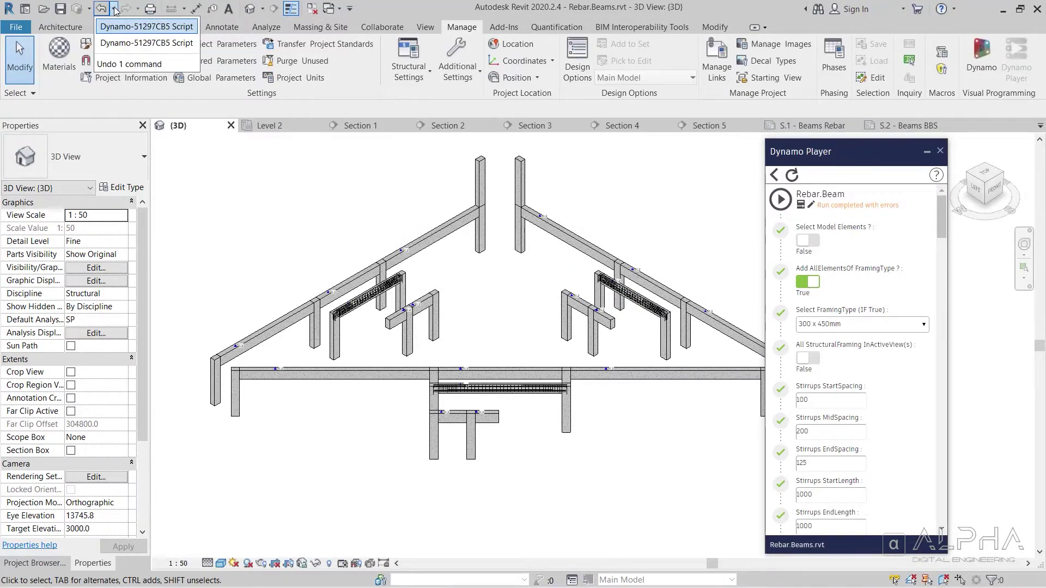
{"action": "left_click", "coordinate": [487, 267]}
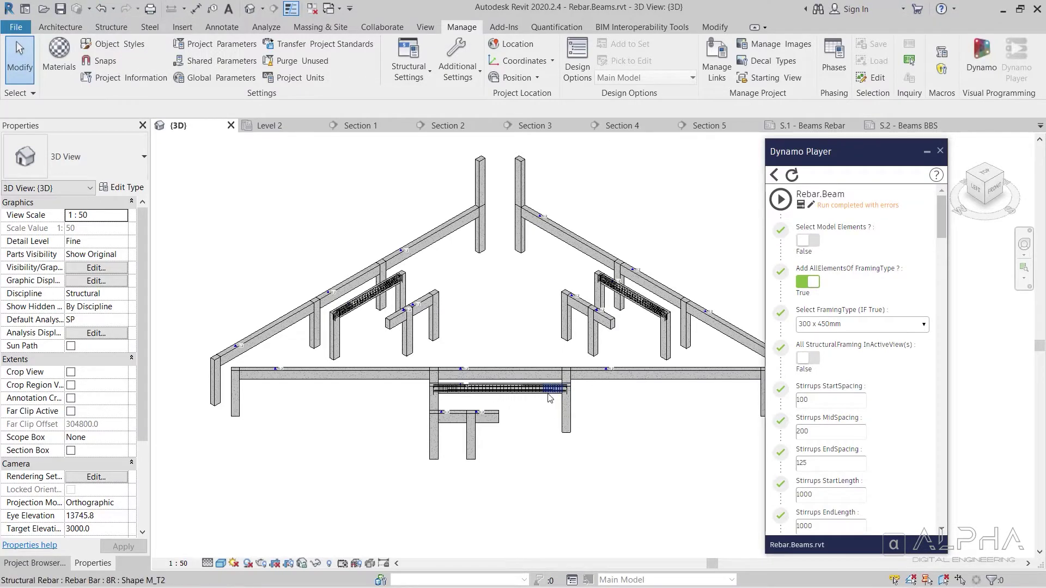
Step: Examine the stirrups and longitudinal bars in the 300 x 450mm beams along their length and at their supports
{"action": "scroll", "coordinate": [546, 403], "scroll_direction": "up", "scroll_amount": 5}
{"action": "scroll", "coordinate": [644, 356], "scroll_direction": "up", "scroll_amount": 5}
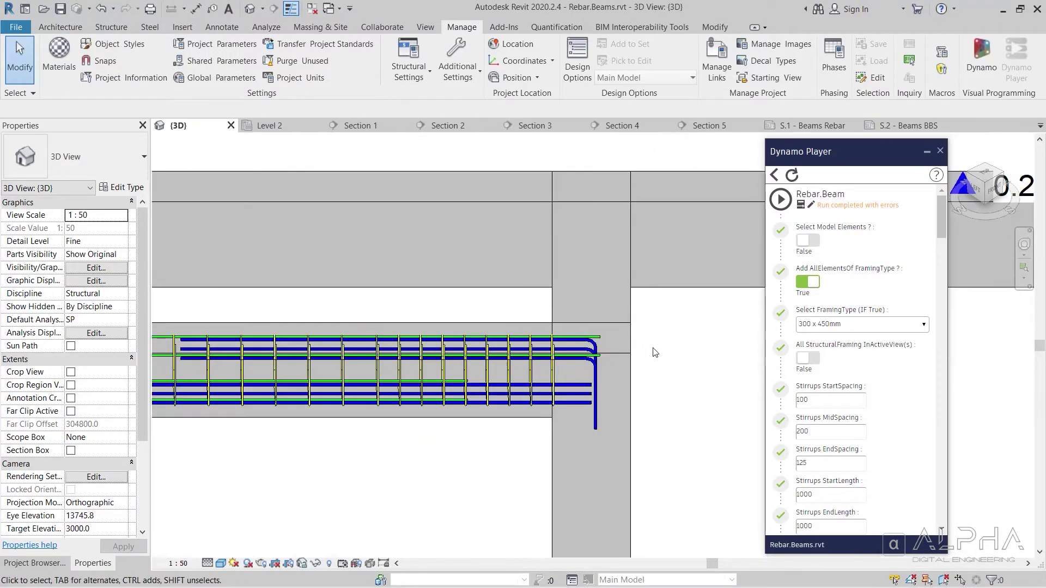
{"action": "scroll", "coordinate": [643, 357], "scroll_direction": "down", "scroll_amount": 5}
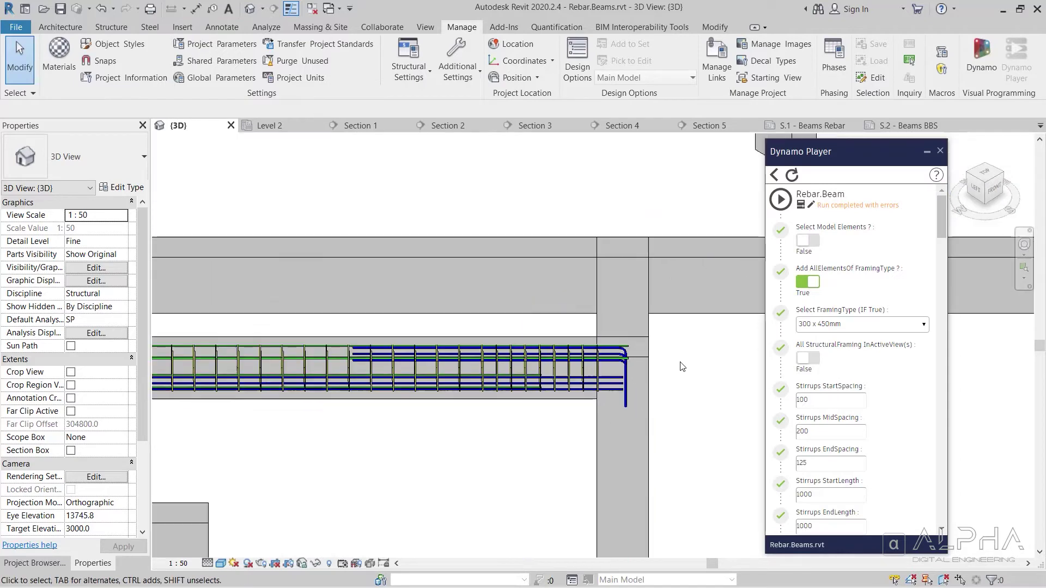
{"action": "middle_click_drag", "start_coordinate": [370, 437], "coordinate": [556, 439]}
{"action": "scroll", "coordinate": [555, 439], "scroll_direction": "up", "scroll_amount": 2}
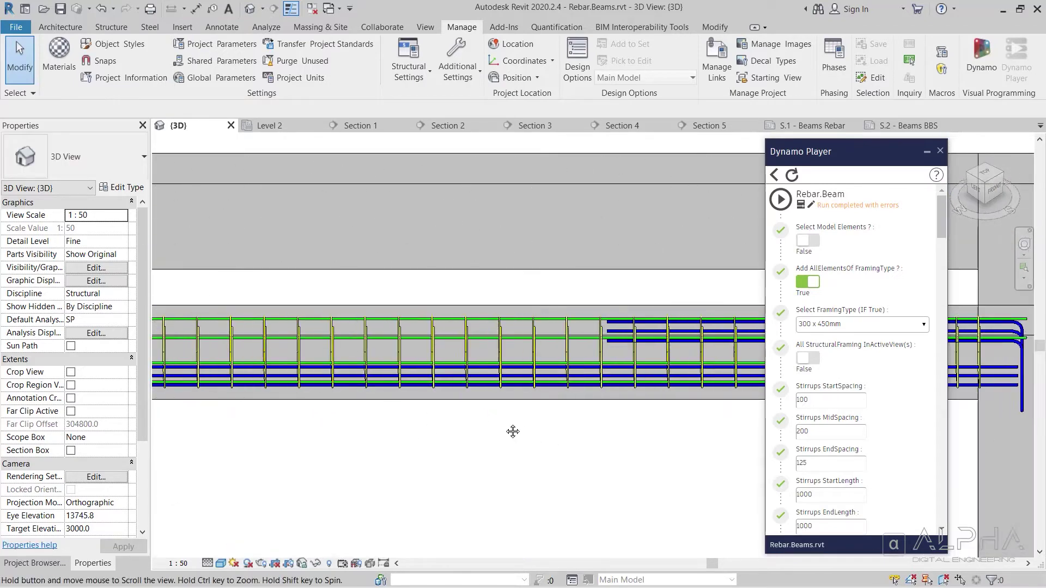
{"action": "middle_click_drag", "start_coordinate": [327, 441], "coordinate": [580, 417]}
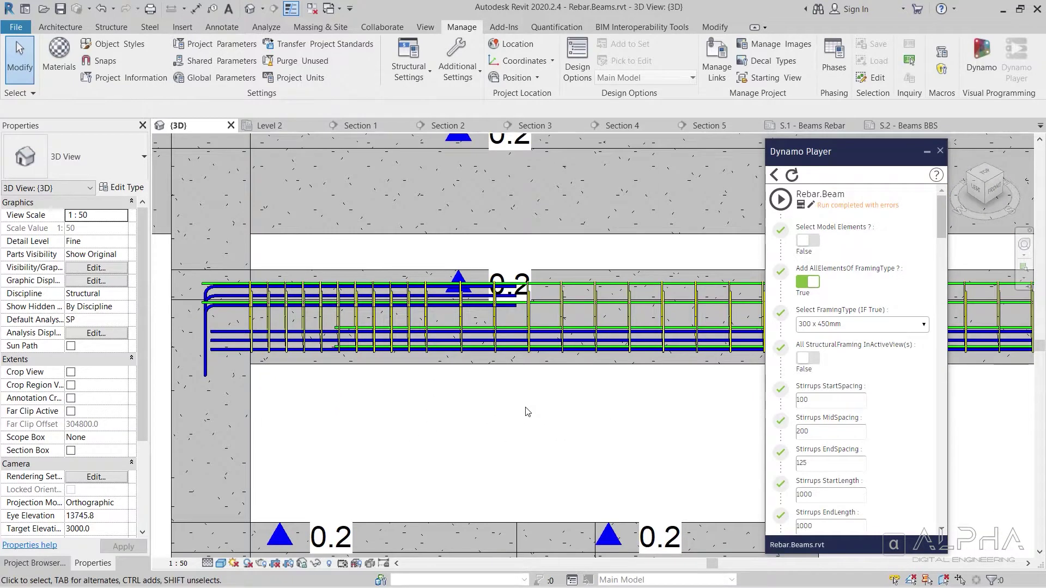
{"action": "scroll", "coordinate": [495, 409], "scroll_direction": "down", "scroll_amount": 1}
{"action": "scroll", "coordinate": [436, 417], "scroll_direction": "down", "scroll_amount": 2}
{"action": "middle_click_drag", "start_coordinate": [432, 420], "coordinate": [242, 176], "text": "shift"}
{"action": "scroll", "coordinate": [272, 174], "scroll_direction": "up", "scroll_amount": 3}
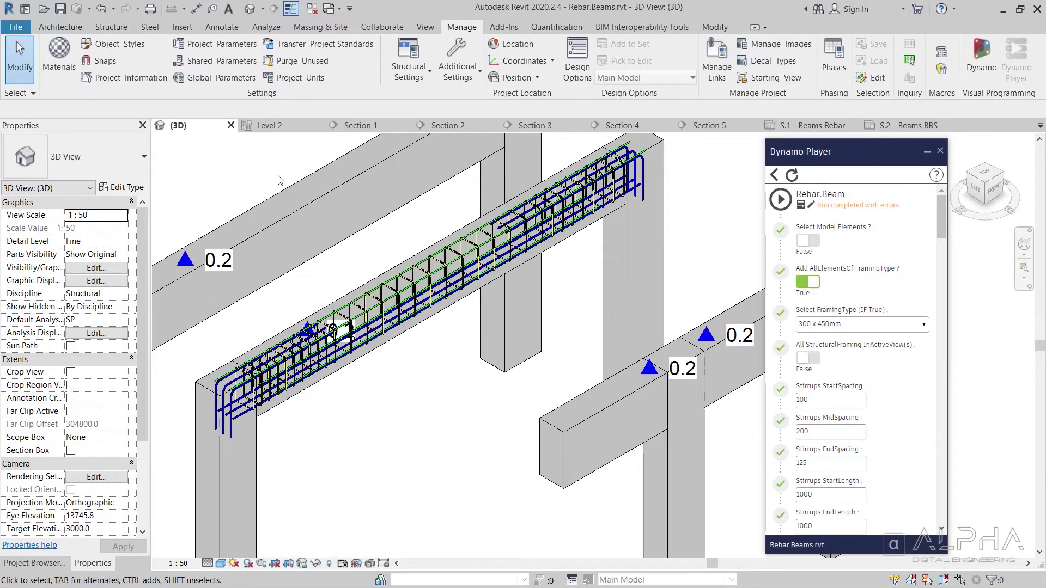
{"action": "middle_click_drag", "start_coordinate": [593, 192], "coordinate": [681, 200], "text": "shift"}
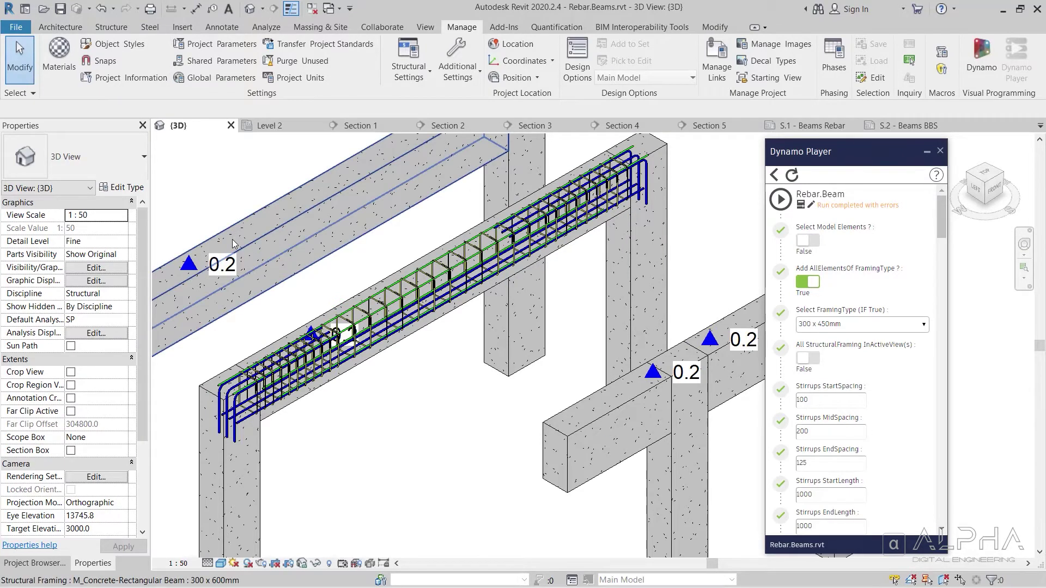
{"action": "scroll", "coordinate": [233, 243], "scroll_direction": "down", "scroll_amount": 5}
Step: Set the bottom bars' end extension to 1400 and turn off the additional bottom rebar
{"action": "scroll", "coordinate": [782, 294], "scroll_direction": "down", "scroll_amount": 3}
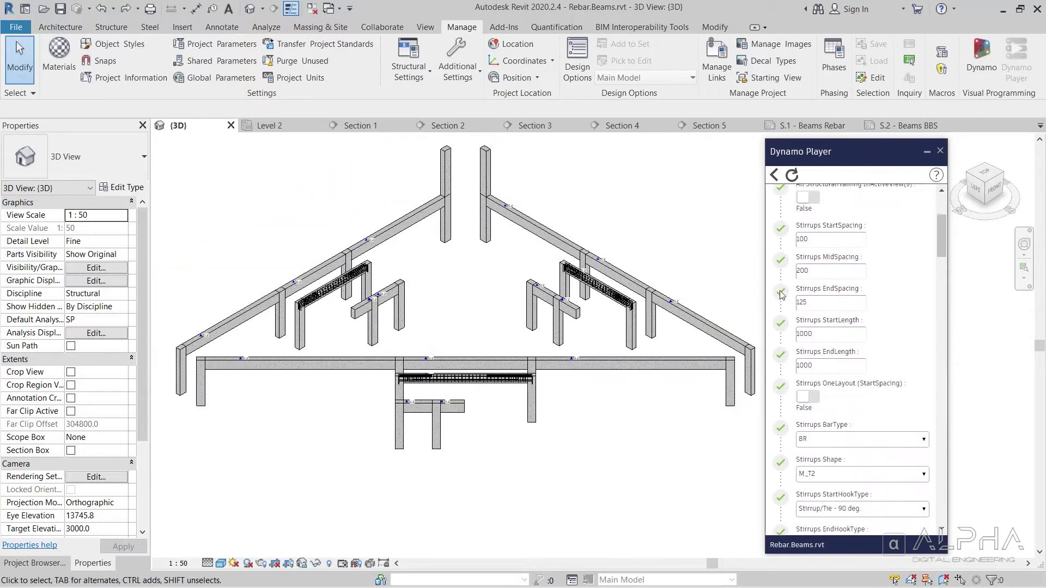
{"action": "scroll", "coordinate": [782, 294], "scroll_direction": "down", "scroll_amount": 8}
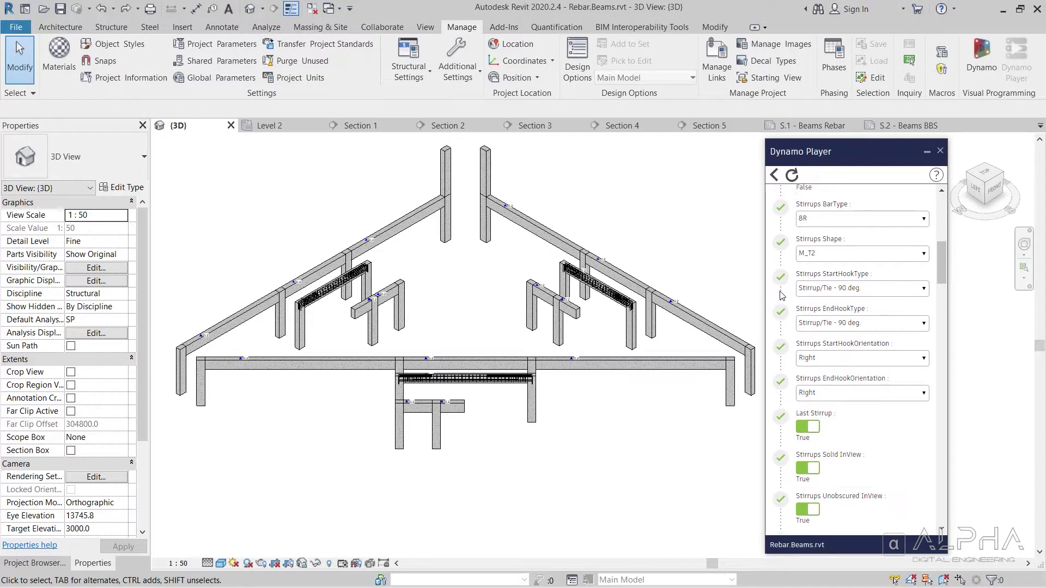
{"action": "scroll", "coordinate": [781, 295], "scroll_direction": "down", "scroll_amount": 5}
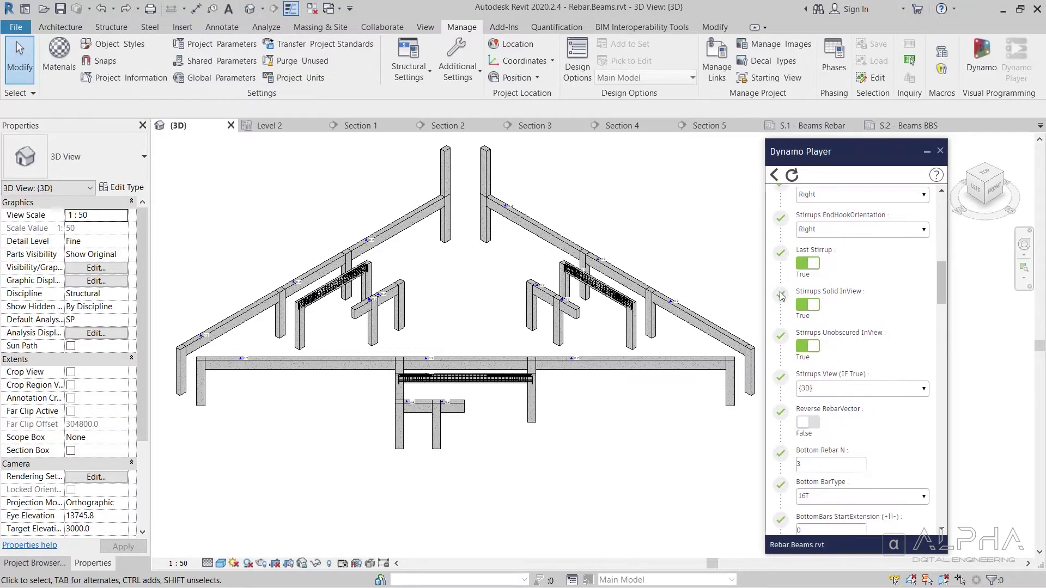
{"action": "scroll", "coordinate": [781, 296], "scroll_direction": "down", "scroll_amount": 3}
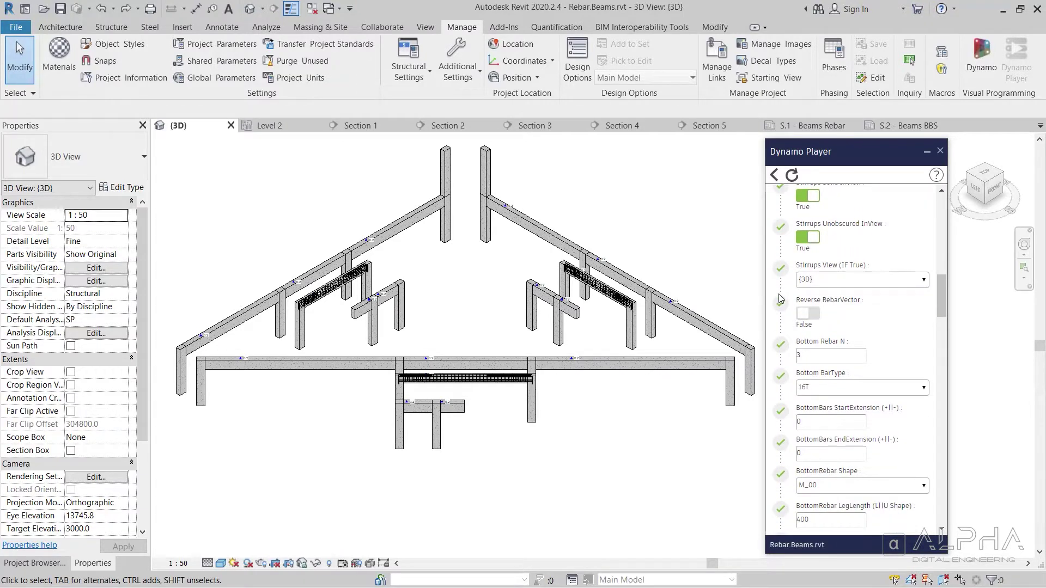
{"action": "scroll", "coordinate": [780, 297], "scroll_direction": "down", "scroll_amount": 3}
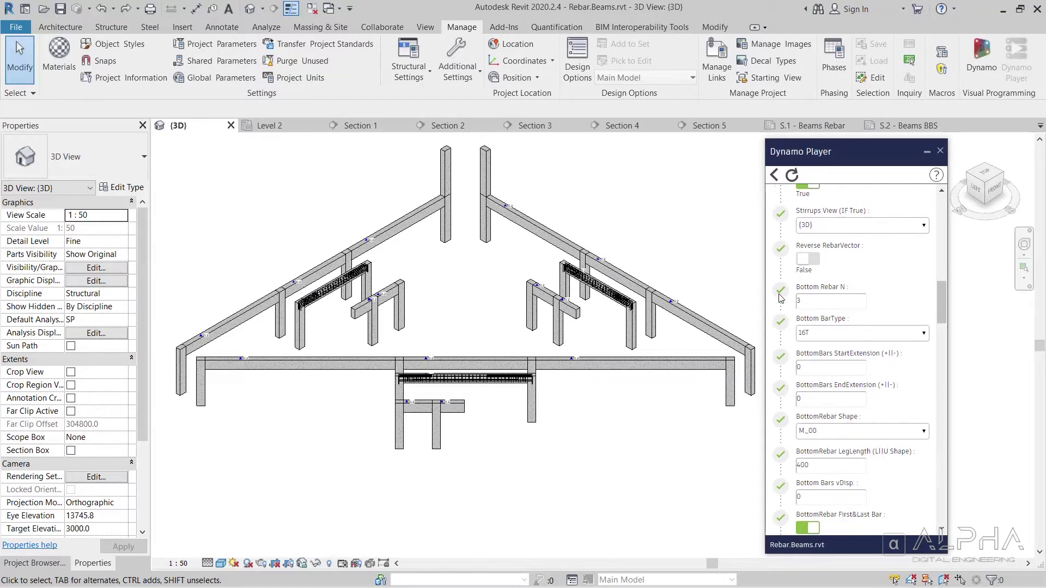
{"action": "double_click", "coordinate": [809, 347]}
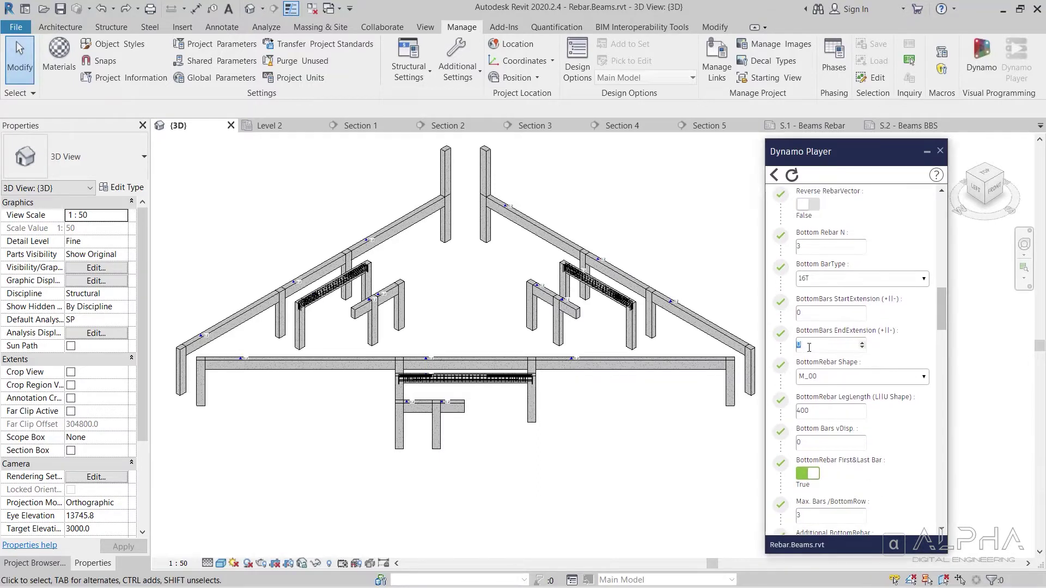
{"action": "type", "text": "1400"}
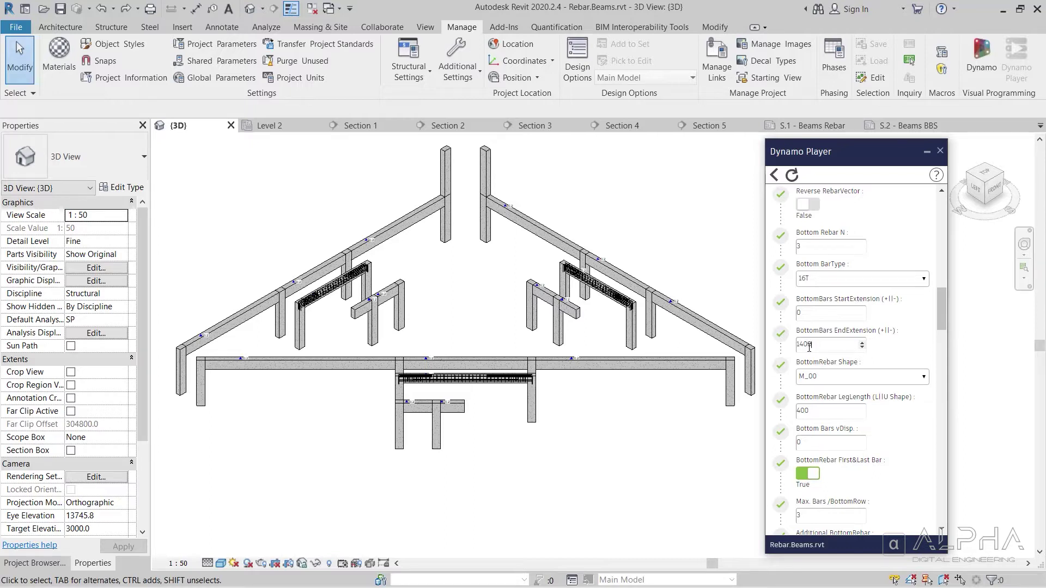
{"action": "scroll", "coordinate": [779, 325], "scroll_direction": "down", "scroll_amount": 6}
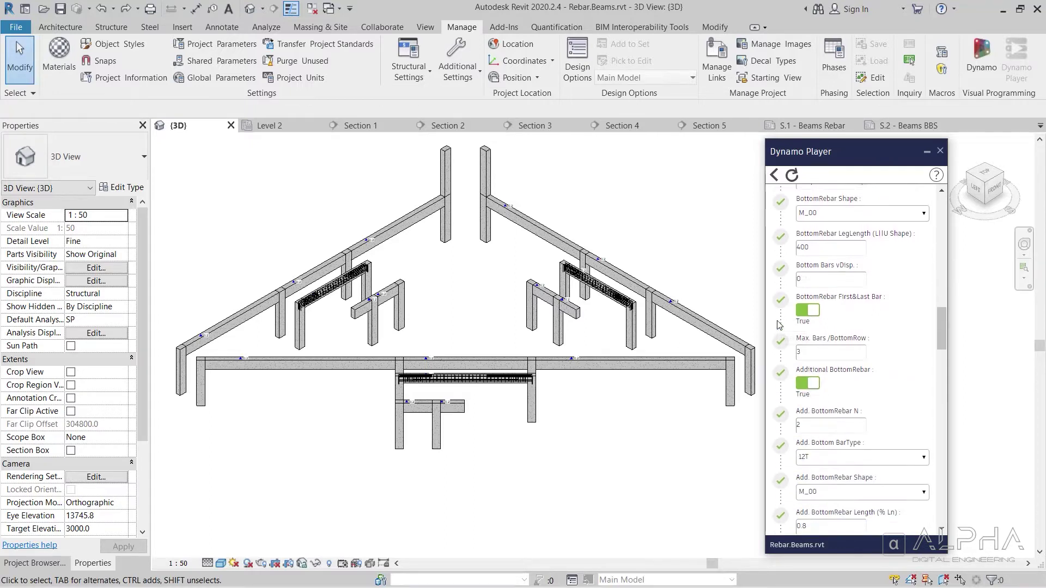
{"action": "left_click", "coordinate": [802, 329]}
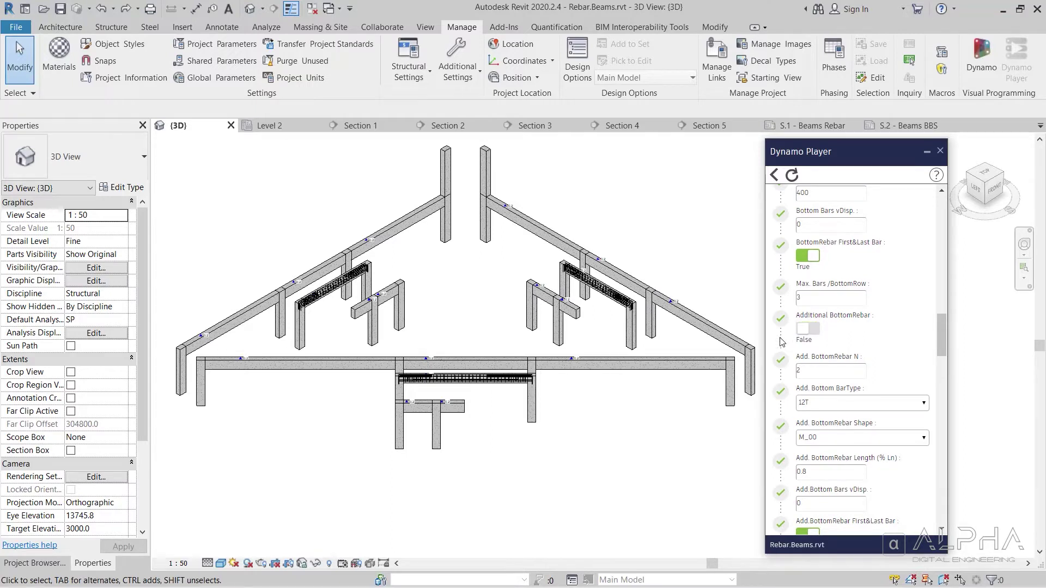
Step: Set the top longitudinal rebar to 4 bars of type 18T with an end extension of 1450
{"action": "scroll", "coordinate": [782, 342], "scroll_direction": "down", "scroll_amount": 6}
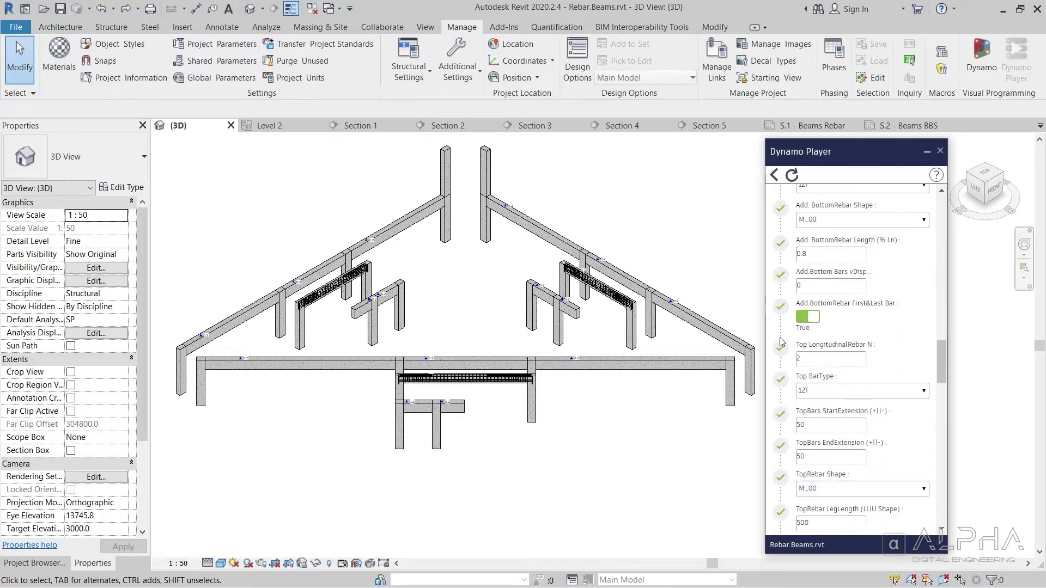
{"action": "scroll", "coordinate": [782, 341], "scroll_direction": "down", "scroll_amount": 2}
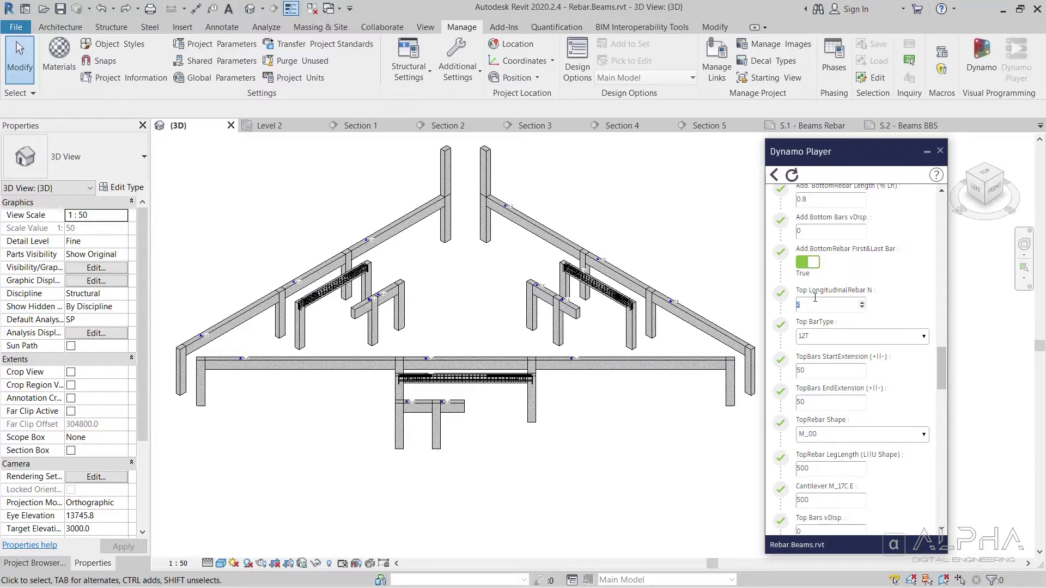
{"action": "left_click", "coordinate": [829, 339]}
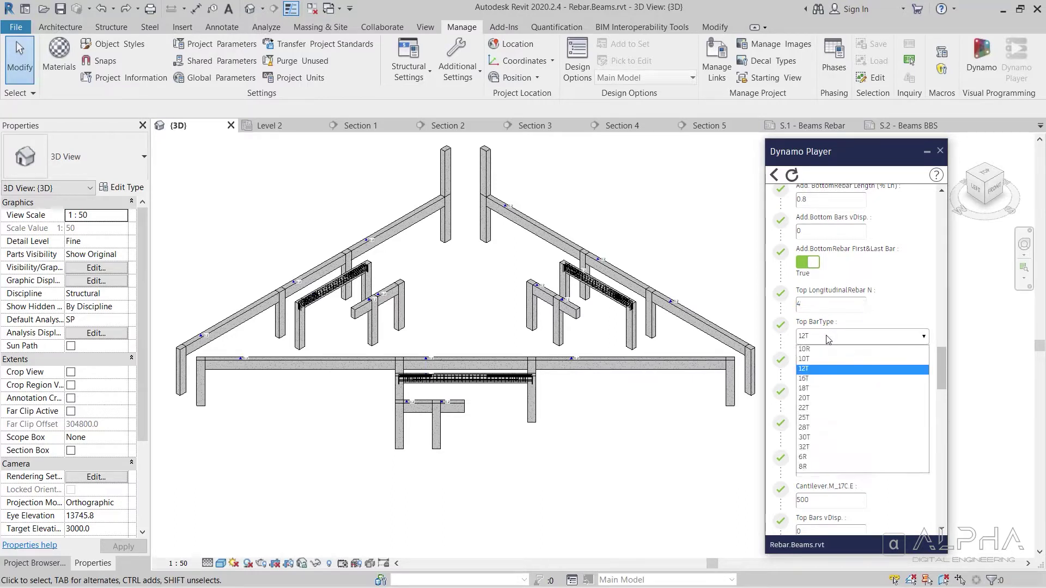
{"action": "left_click", "coordinate": [816, 393]}
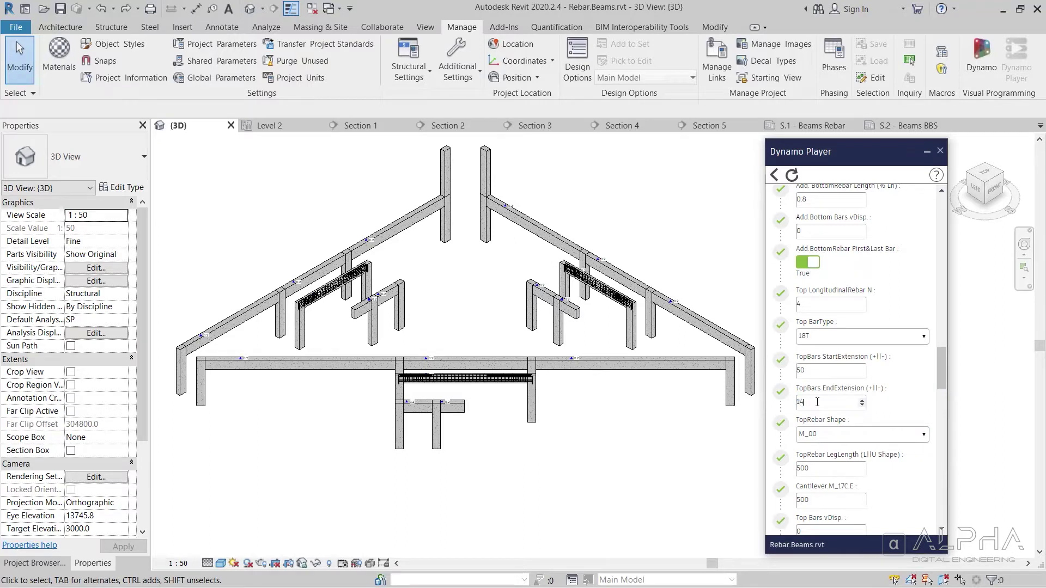
Step: Set the top rebar shape to M_17C with a leg length of 450
{"action": "left_click", "coordinate": [827, 435]}
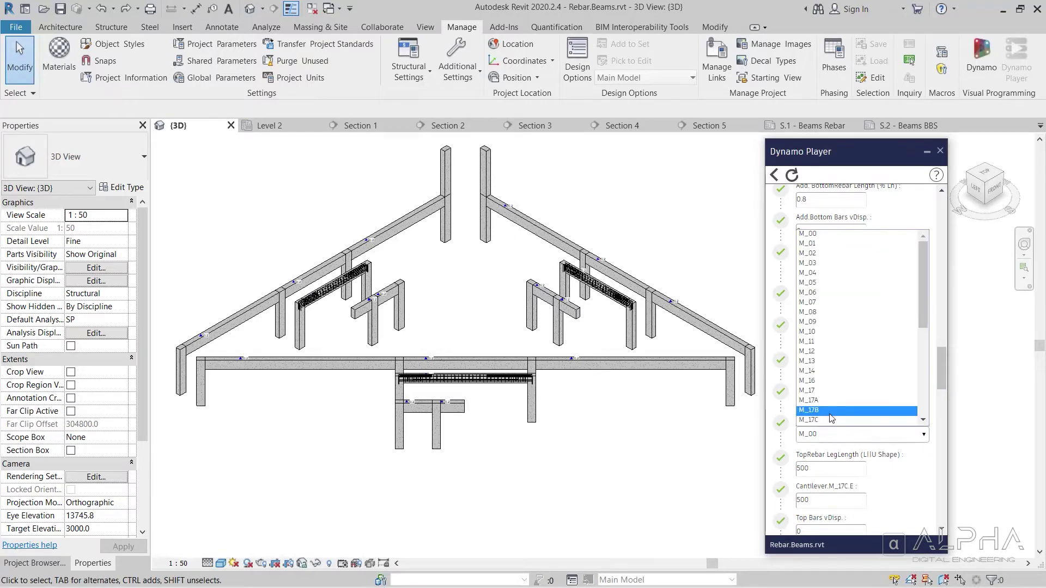
{"action": "left_click", "coordinate": [830, 421]}
{"action": "double_click", "coordinate": [824, 470]}
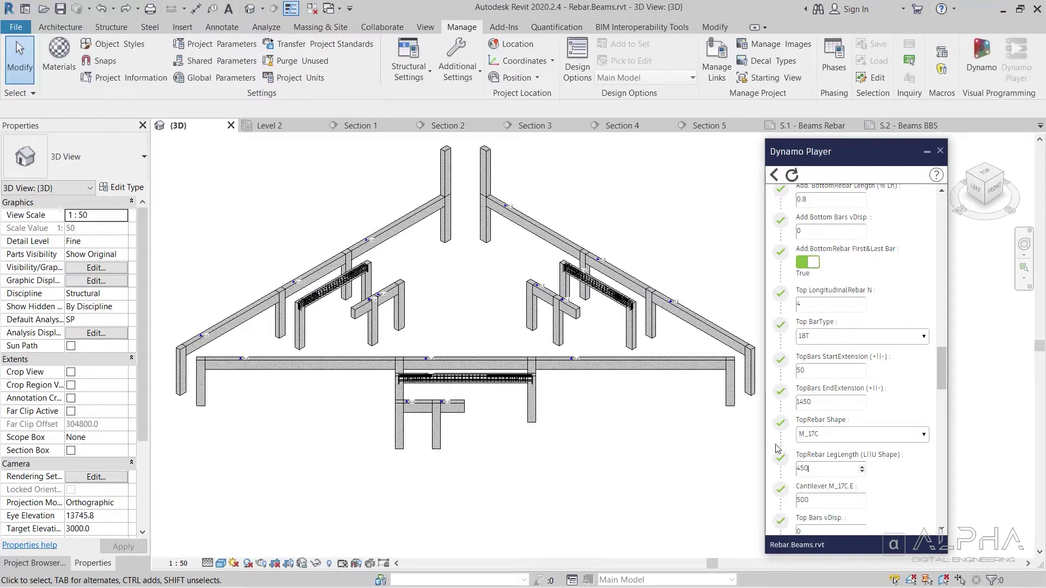
Step: Limit the top row to a maximum of 4 bars and turn off the additional top left rebar
{"action": "scroll", "coordinate": [780, 445], "scroll_direction": "down", "scroll_amount": 3}
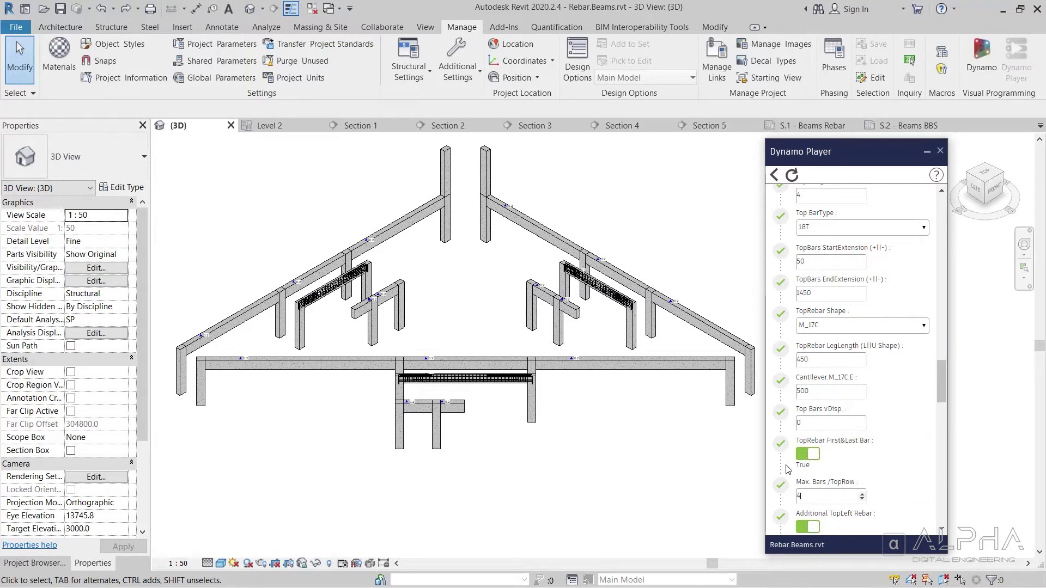
{"action": "scroll", "coordinate": [788, 469], "scroll_direction": "down", "scroll_amount": 3}
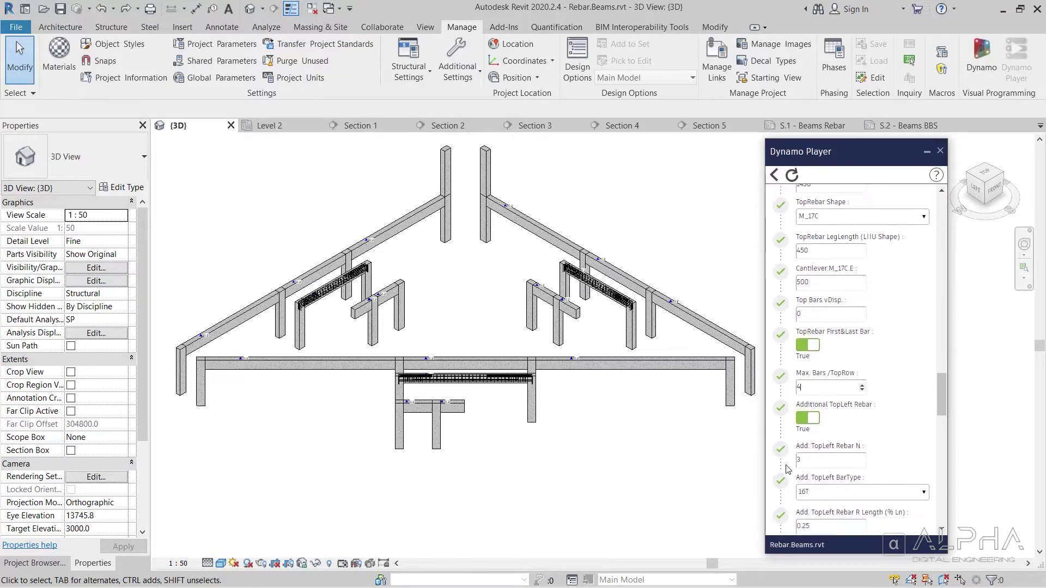
{"action": "left_click", "coordinate": [808, 418]}
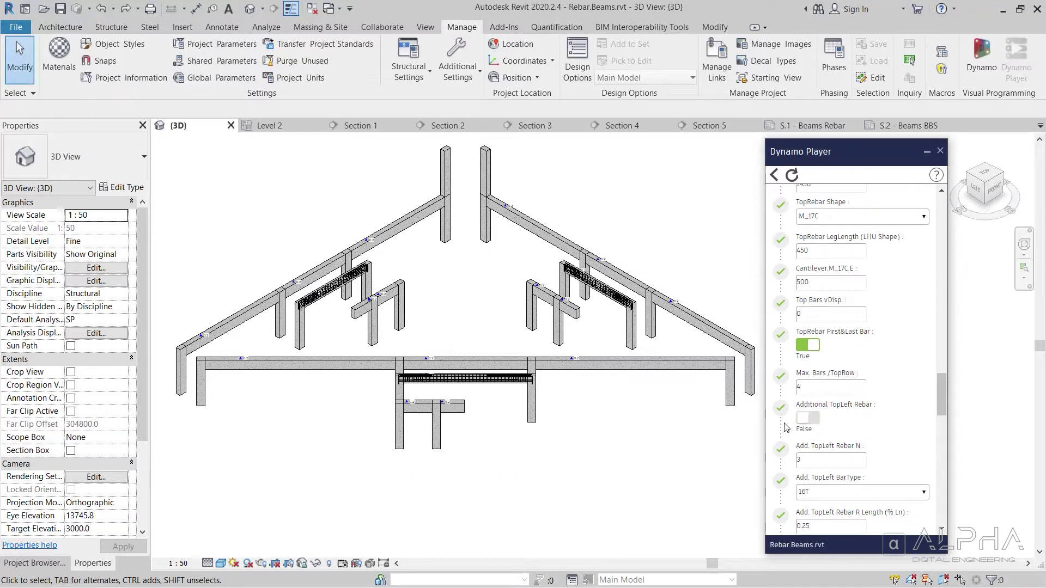
Step: Set the additional top right rebar's L length to 1, R length to 0.66 and shape to M_17A
{"action": "scroll", "coordinate": [786, 427], "scroll_direction": "down", "scroll_amount": 6}
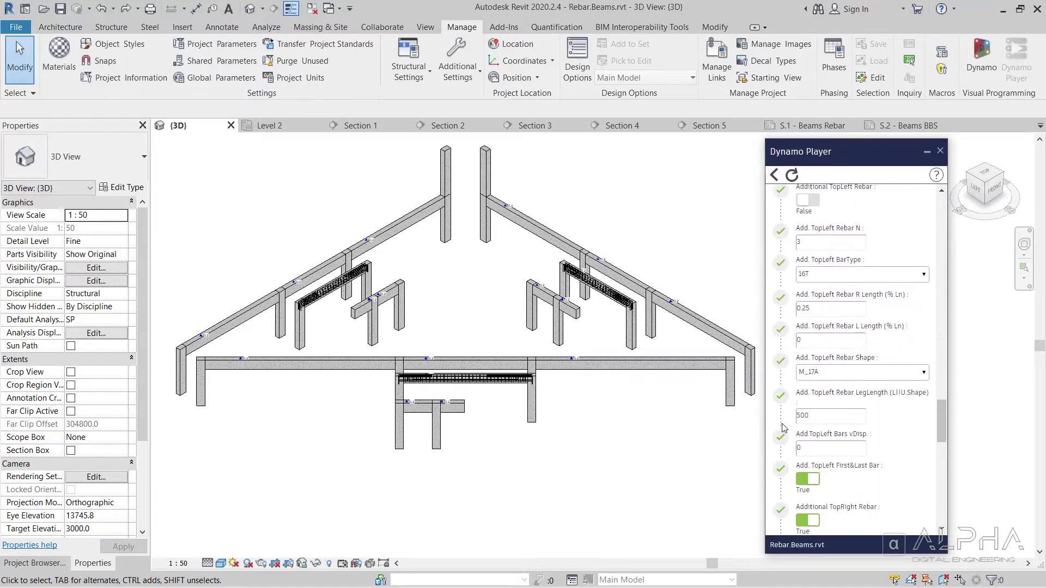
{"action": "scroll", "coordinate": [783, 428], "scroll_direction": "down", "scroll_amount": 2}
{"action": "scroll", "coordinate": [782, 429], "scroll_direction": "down", "scroll_amount": 4}
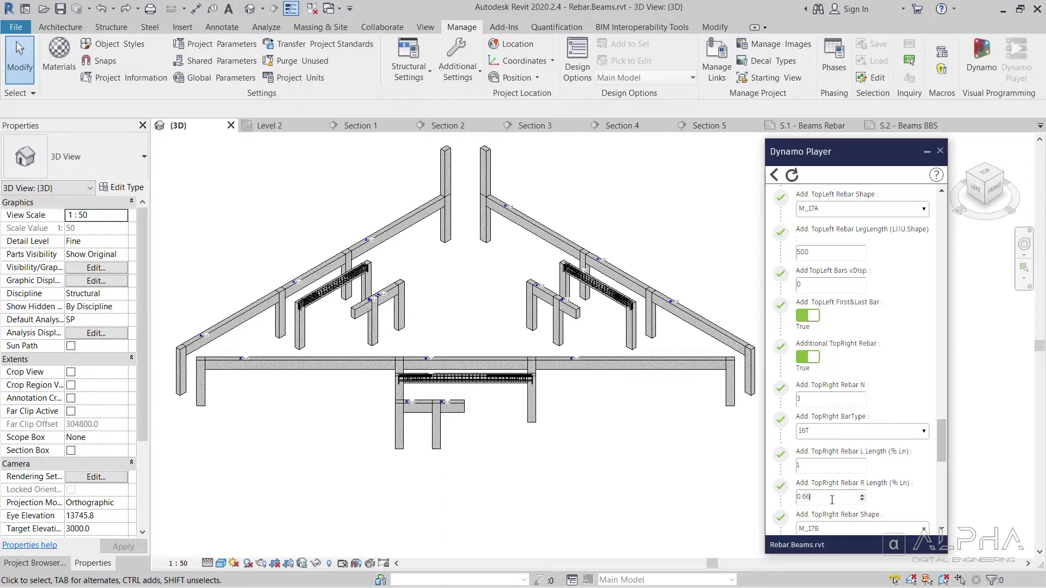
{"action": "scroll", "coordinate": [788, 474], "scroll_direction": "down", "scroll_amount": 4}
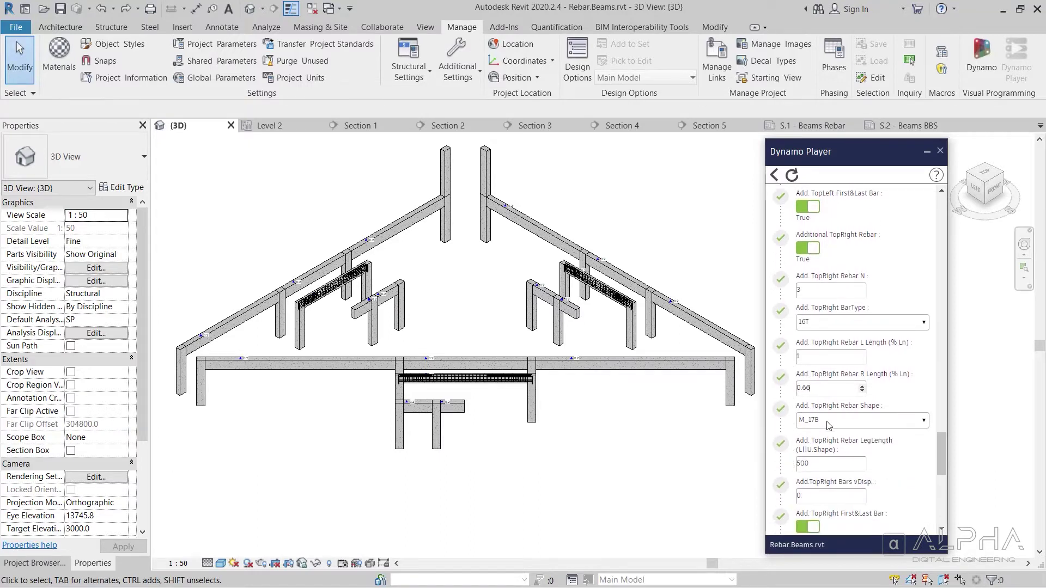
{"action": "left_click", "coordinate": [830, 423]}
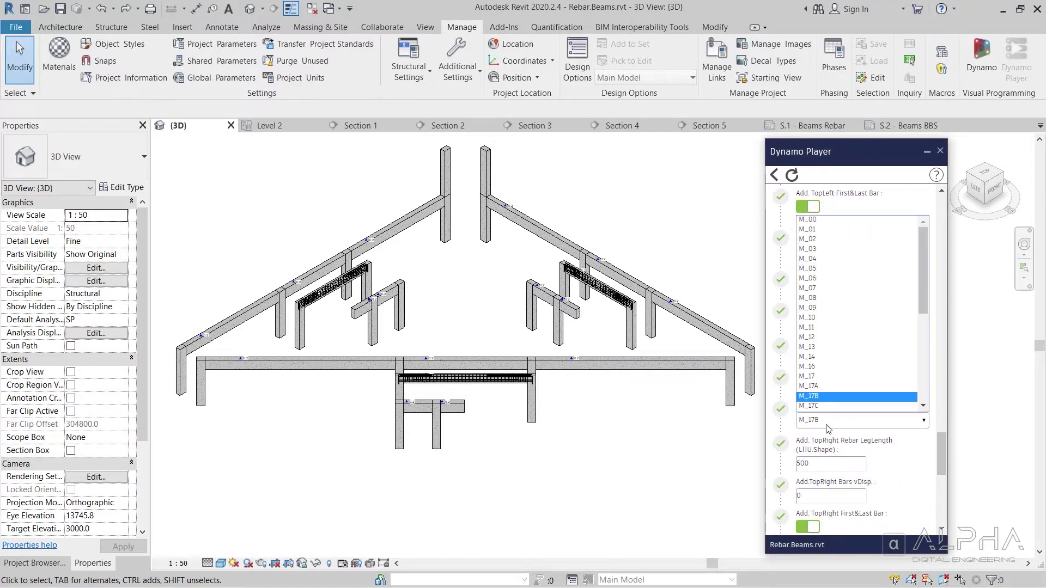
{"action": "left_click", "coordinate": [819, 386]}
Step: Set Add AllElementsOf FramingType to False and Select Model Elements to True for the Rebar.Beam script
{"action": "scroll", "coordinate": [787, 427], "scroll_direction": "down", "scroll_amount": 12}
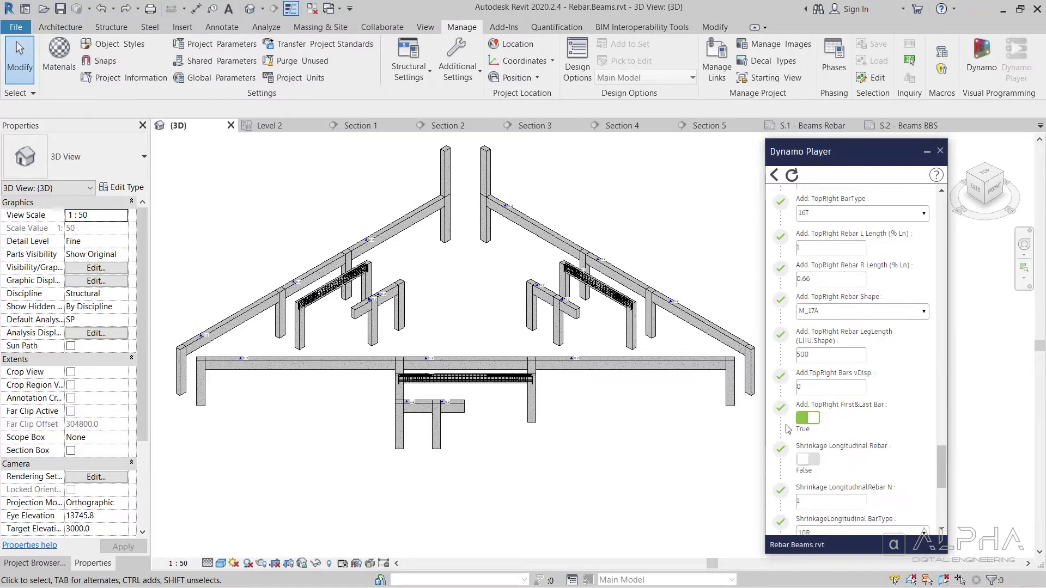
{"action": "scroll", "coordinate": [782, 434], "scroll_direction": "down", "scroll_amount": 3}
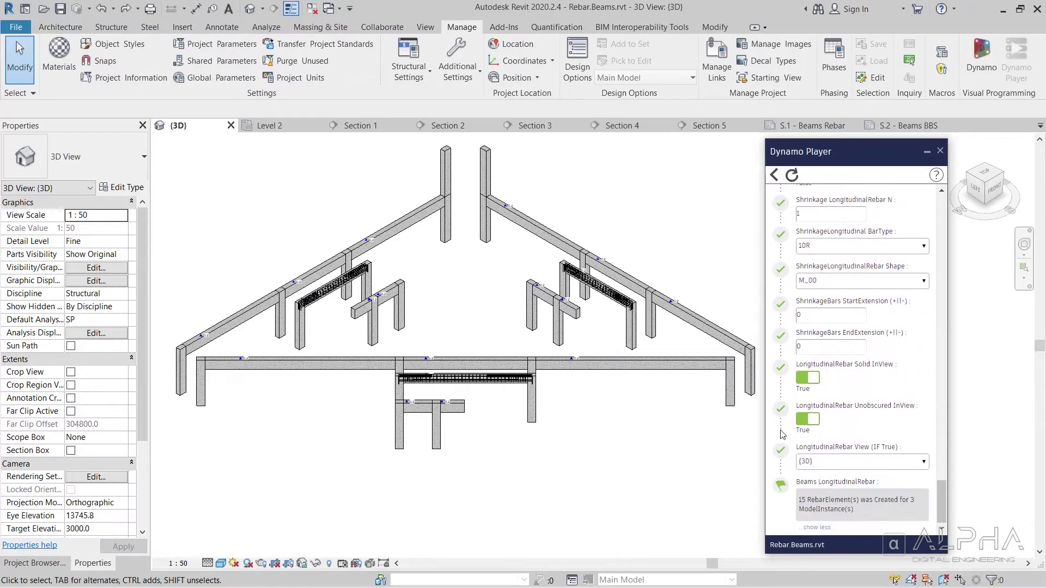
{"action": "scroll", "coordinate": [778, 438], "scroll_direction": "up", "scroll_amount": 20}
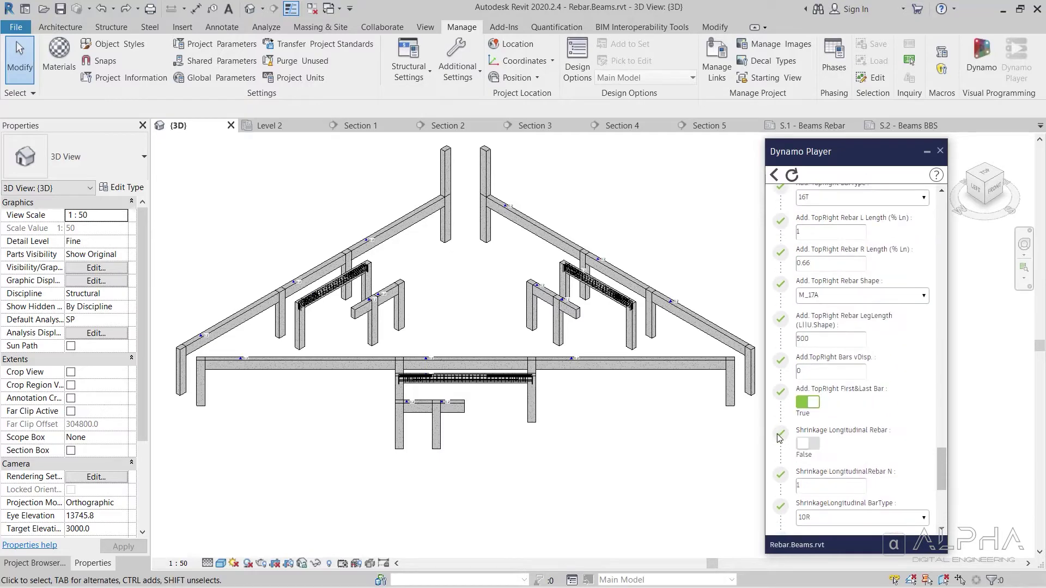
{"action": "scroll", "coordinate": [778, 438], "scroll_direction": "up", "scroll_amount": 10}
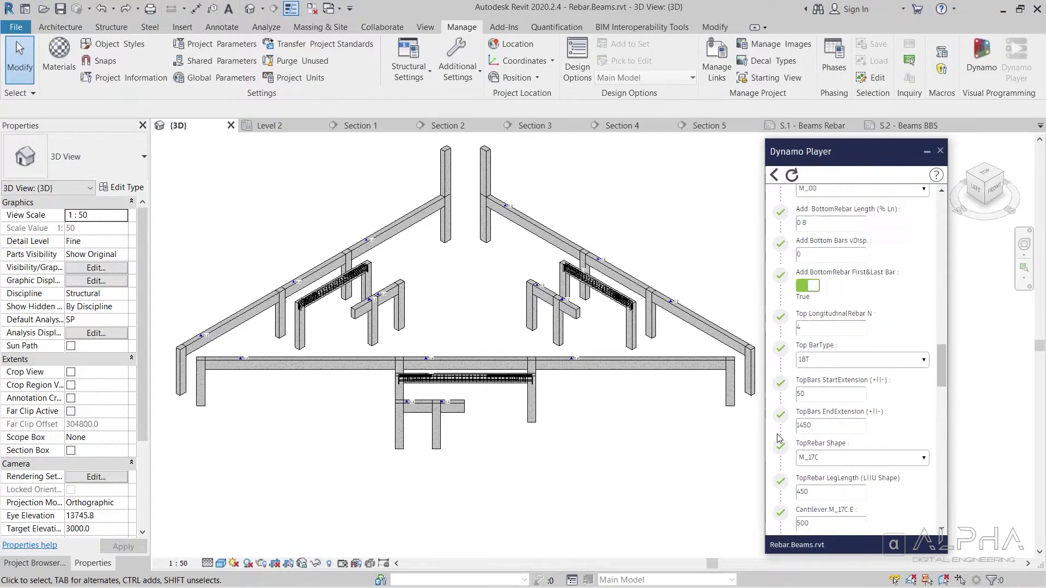
{"action": "scroll", "coordinate": [778, 438], "scroll_direction": "up", "scroll_amount": 10}
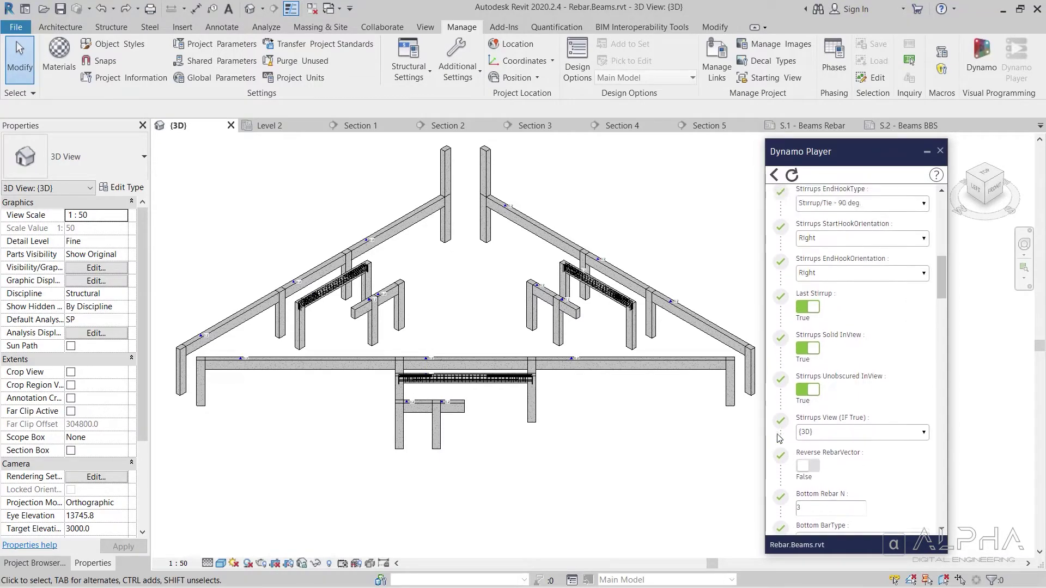
{"action": "scroll", "coordinate": [778, 437], "scroll_direction": "up", "scroll_amount": 5}
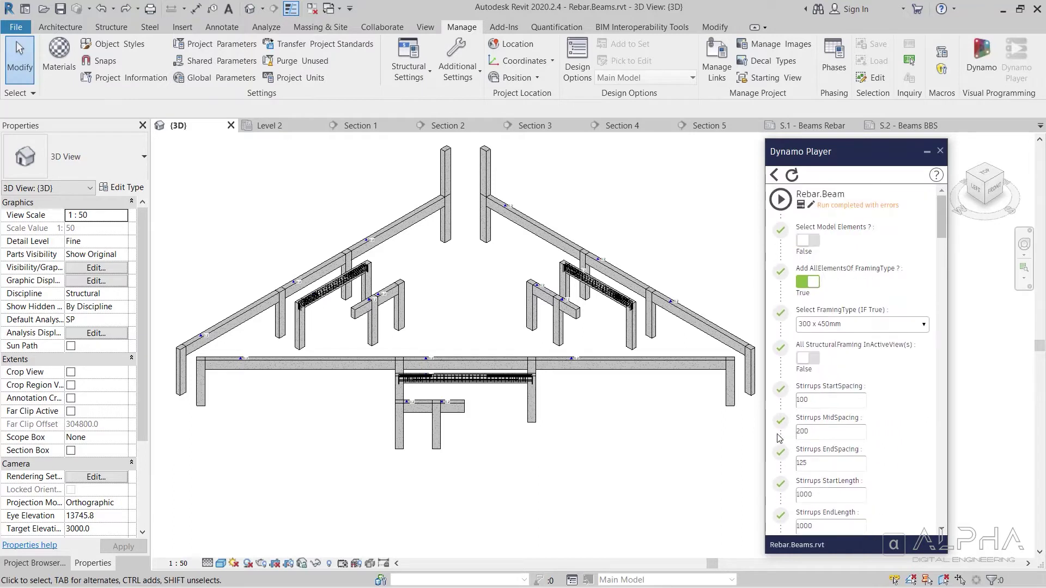
{"action": "left_click", "coordinate": [805, 284]}
{"action": "left_click", "coordinate": [805, 241]}
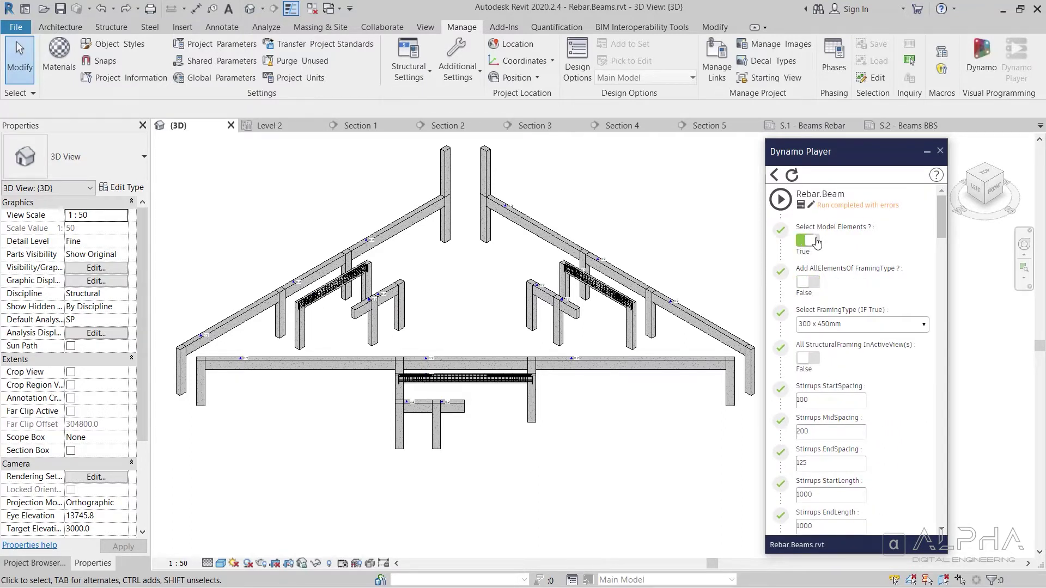
Step: Run the Rebar.Beam script on the supported spans of the right and front short cantilever beams
{"action": "left_click", "coordinate": [781, 200]}
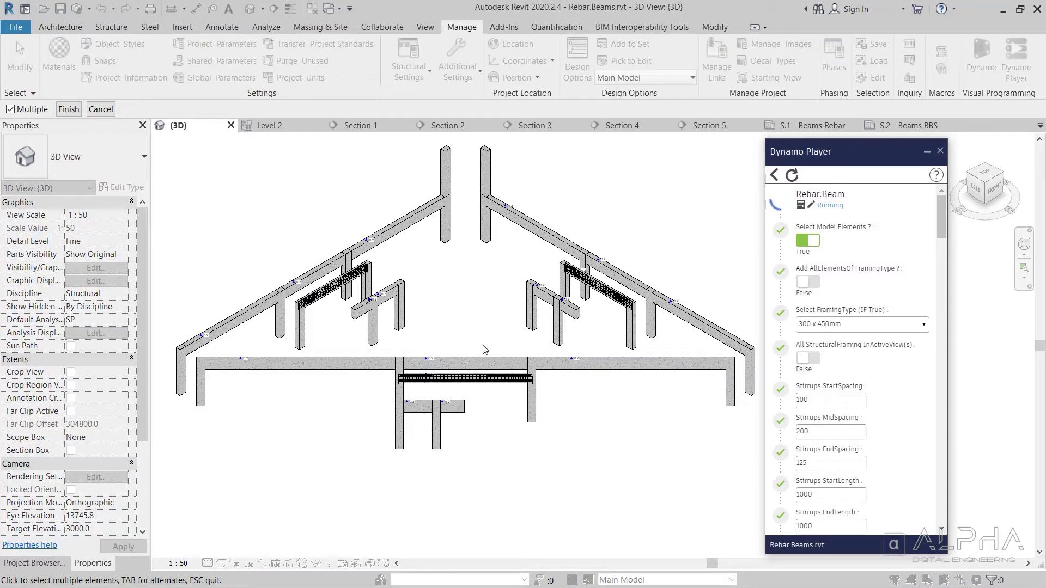
{"action": "left_click", "coordinate": [544, 293]}
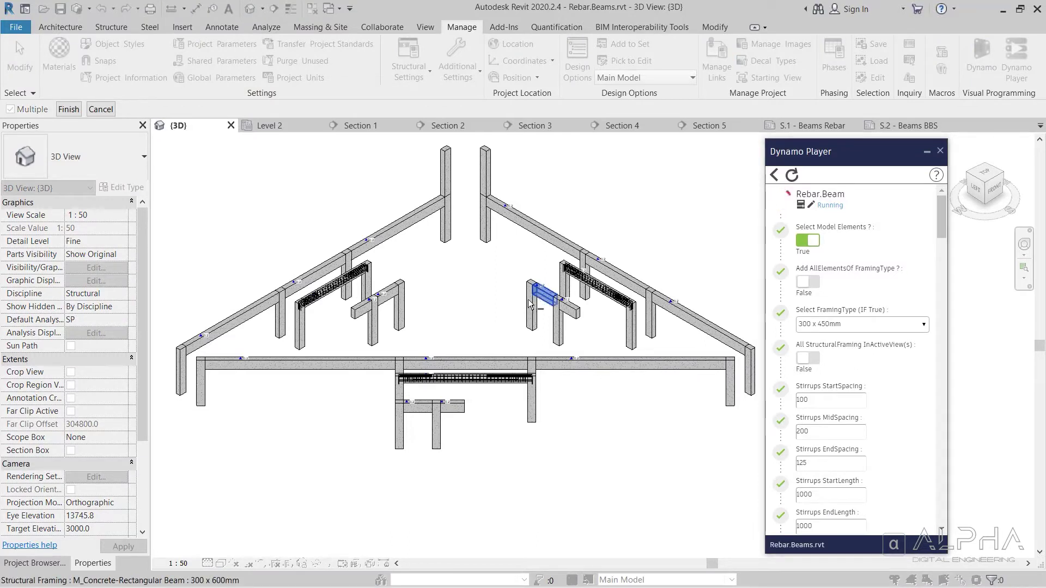
{"action": "left_click", "coordinate": [424, 413]}
{"action": "left_click", "coordinate": [60, 112]}
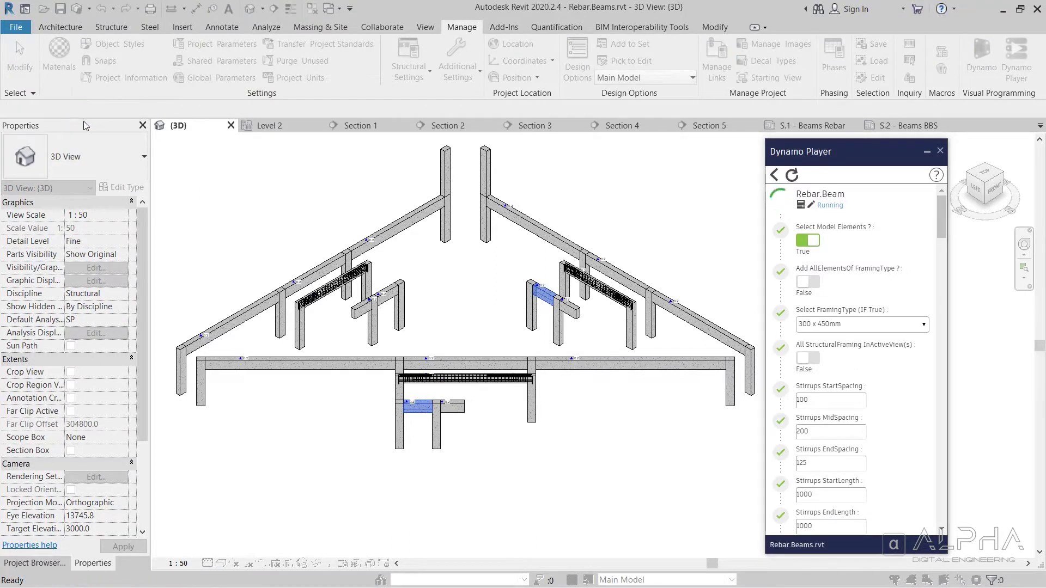
Step: Dismiss the script report and examine the new reinforcement in the front and right short cantilever beams
{"action": "left_click", "coordinate": [600, 298]}
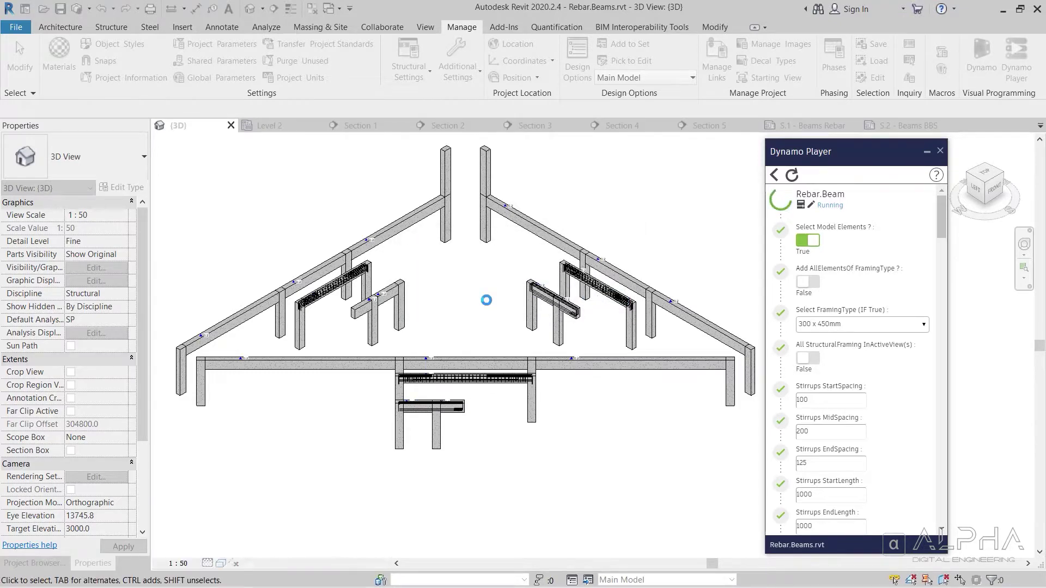
{"action": "scroll", "coordinate": [405, 420], "scroll_direction": "up", "scroll_amount": 4}
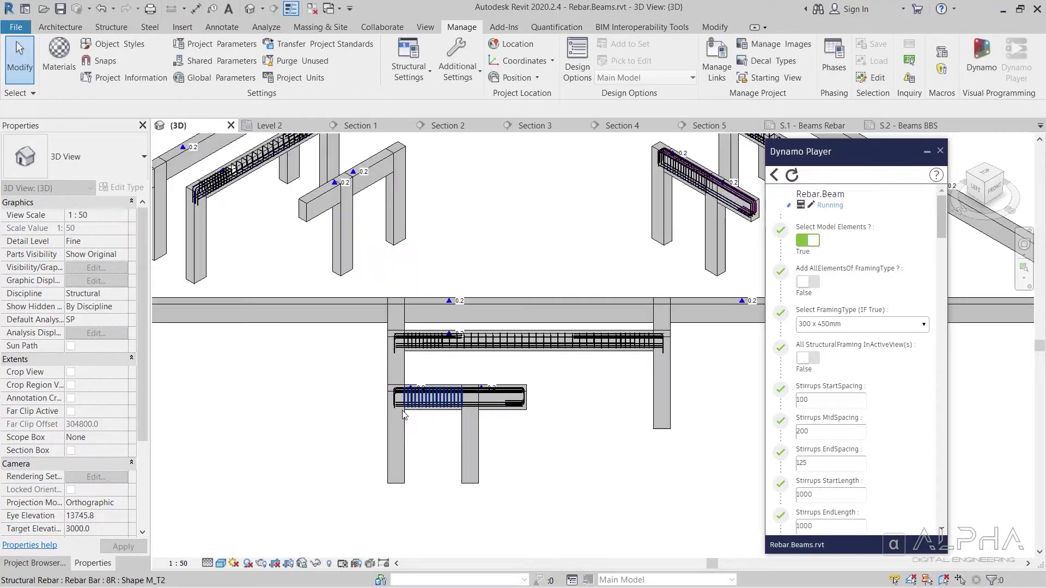
{"action": "scroll", "coordinate": [403, 413], "scroll_direction": "up", "scroll_amount": 2}
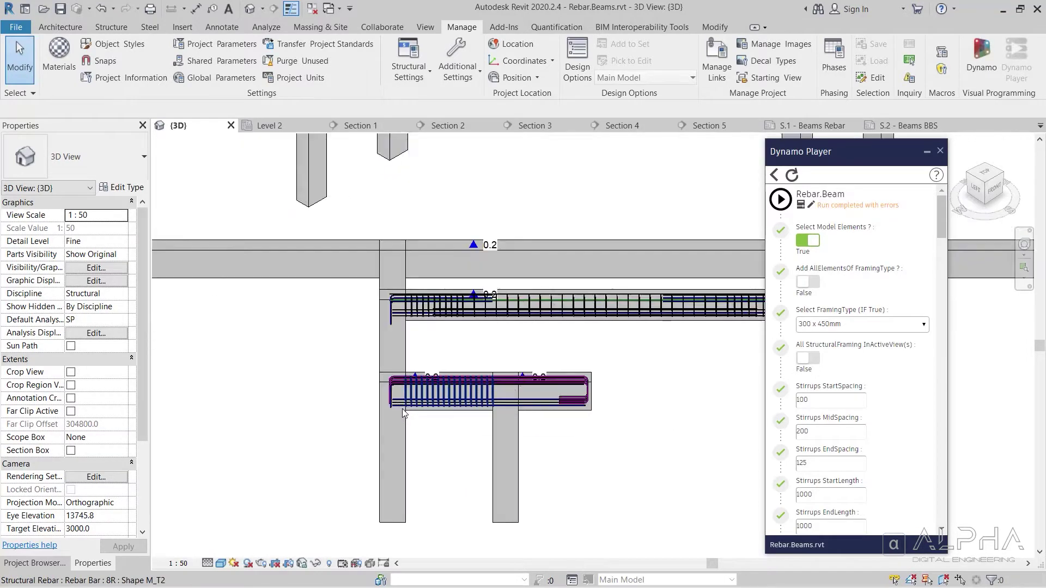
{"action": "scroll", "coordinate": [403, 412], "scroll_direction": "up", "scroll_amount": 3}
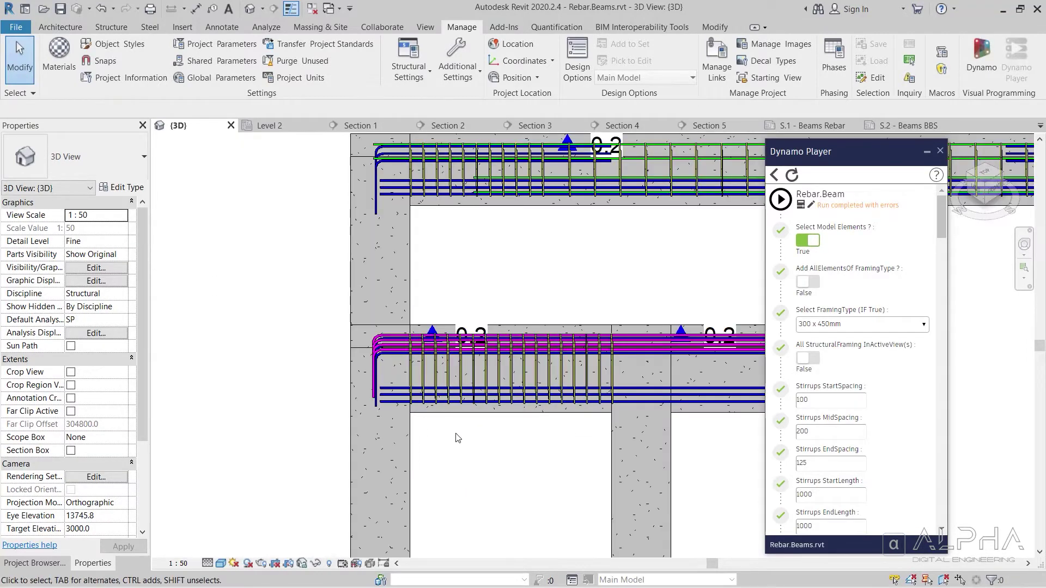
{"action": "scroll", "coordinate": [457, 435], "scroll_direction": "up", "scroll_amount": 2}
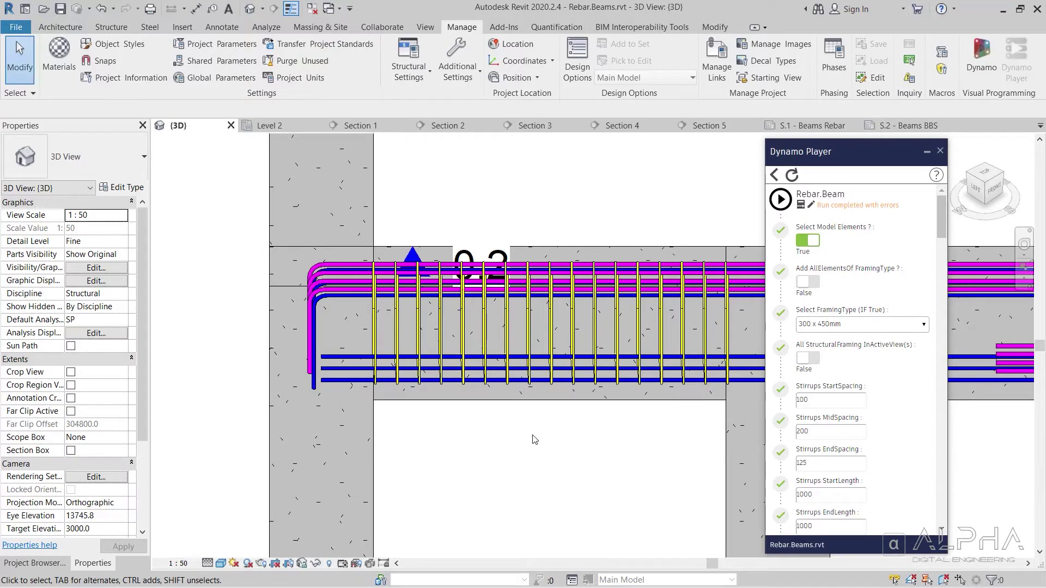
{"action": "middle_click_drag", "start_coordinate": [599, 445], "coordinate": [238, 439]}
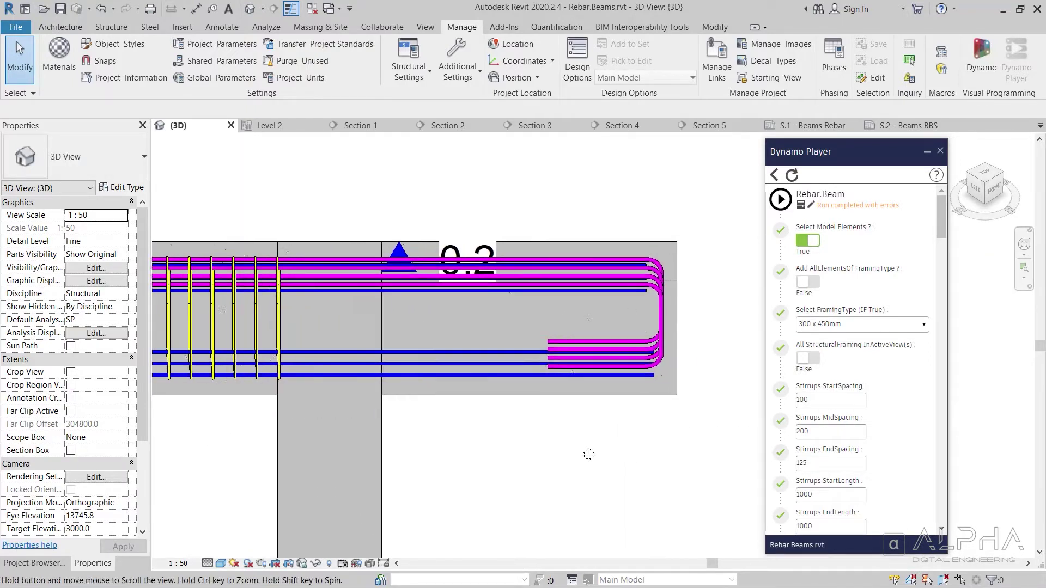
{"action": "middle_click_drag", "start_coordinate": [665, 446], "coordinate": [580, 452]}
{"action": "scroll", "coordinate": [648, 447], "scroll_direction": "down", "scroll_amount": 4}
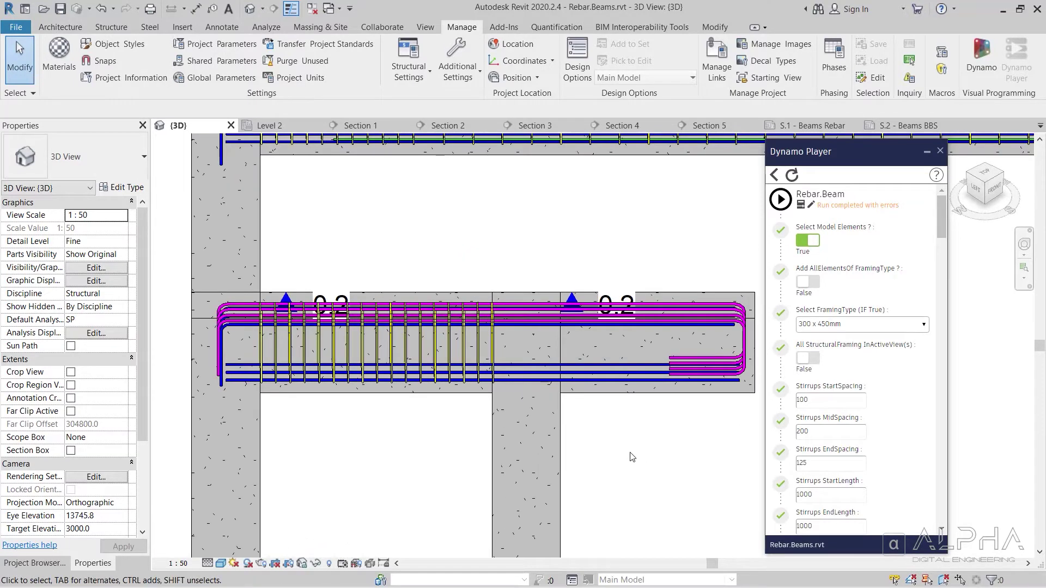
{"action": "scroll", "coordinate": [622, 466], "scroll_direction": "down", "scroll_amount": 5}
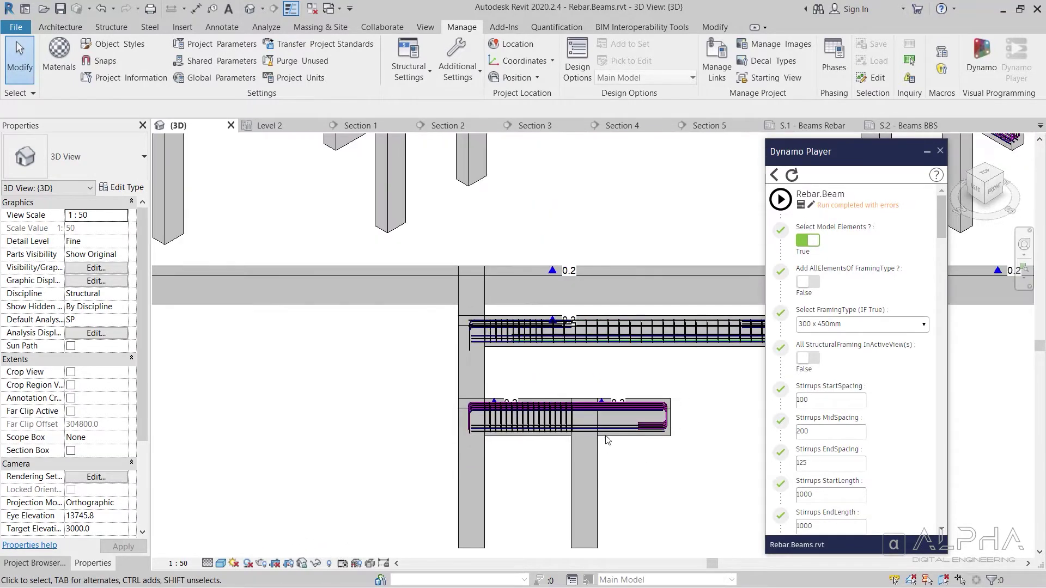
{"action": "middle_click_drag", "start_coordinate": [594, 209], "coordinate": [435, 327]}
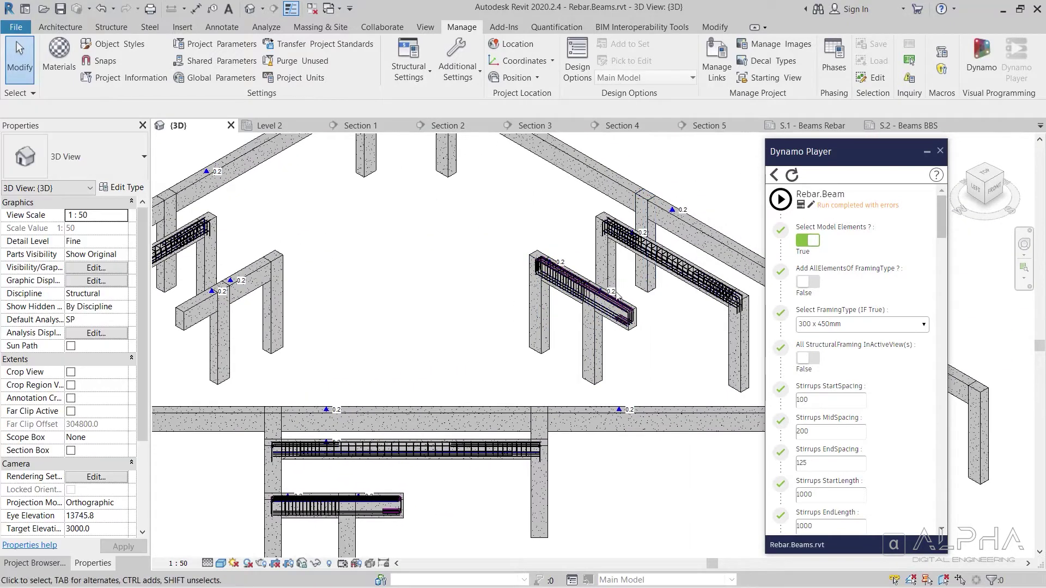
{"action": "scroll", "coordinate": [614, 297], "scroll_direction": "up", "scroll_amount": 4}
{"action": "scroll", "coordinate": [617, 298], "scroll_direction": "up", "scroll_amount": 3}
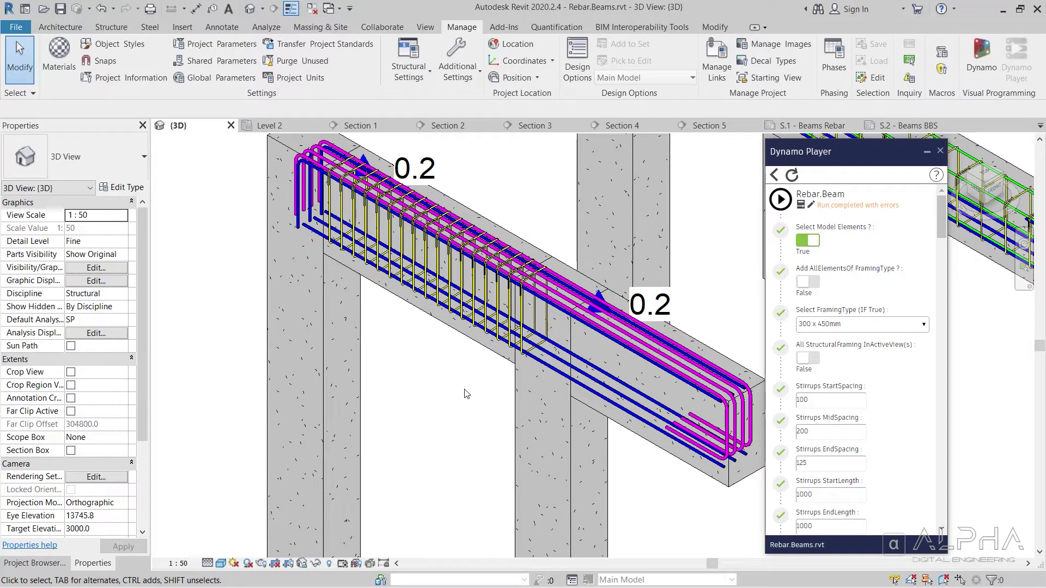
{"action": "scroll", "coordinate": [466, 395], "scroll_direction": "down", "scroll_amount": 4}
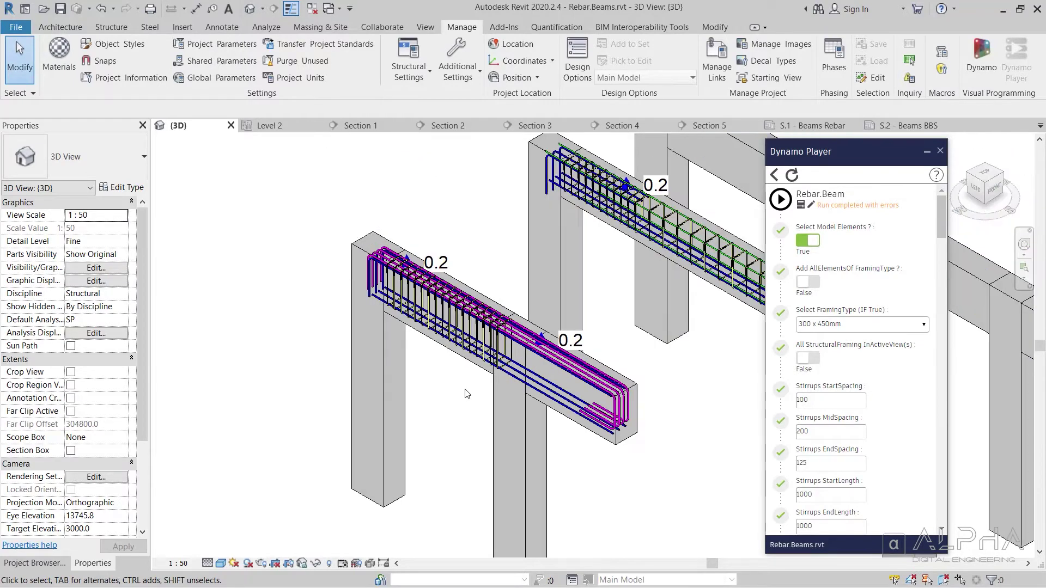
Step: Inspect the overhanging segment of the left short cantilever beam and set the bottom bars' start extension to 2000 and end extension to -100
{"action": "mouse_move", "coordinate": [304, 369]}
{"action": "middle_mouse_down"}
{"action": "mouse_move", "coordinate": [626, 374]}
{"action": "mouse_move", "coordinate": [497, 339]}
{"action": "mouse_move", "coordinate": [412, 356]}
{"action": "middle_mouse_up"}
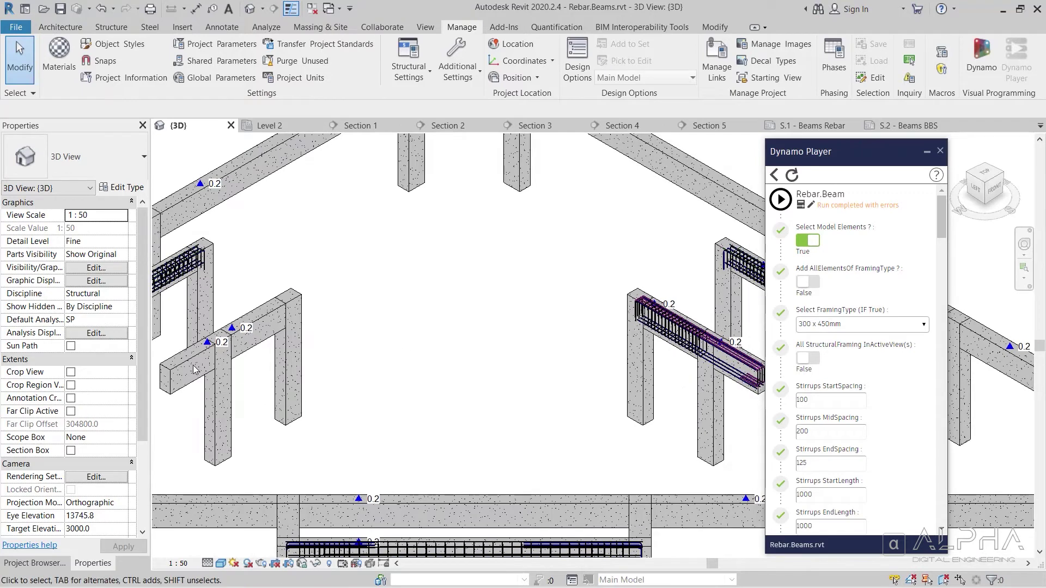
{"action": "left_click", "coordinate": [178, 376]}
{"action": "scroll", "coordinate": [784, 291], "scroll_direction": "down", "scroll_amount": 2}
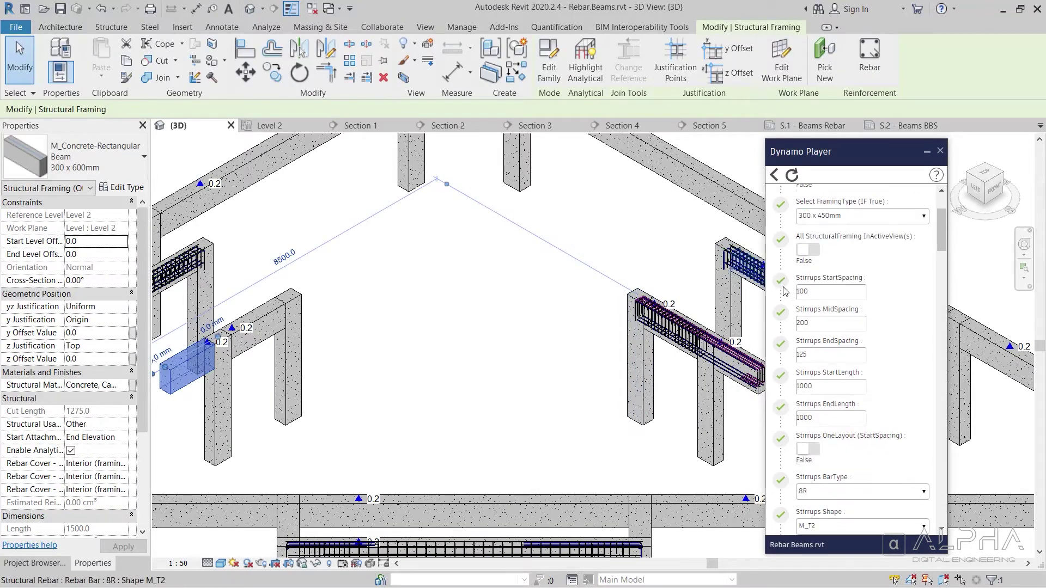
{"action": "scroll", "coordinate": [785, 292], "scroll_direction": "down", "scroll_amount": 12}
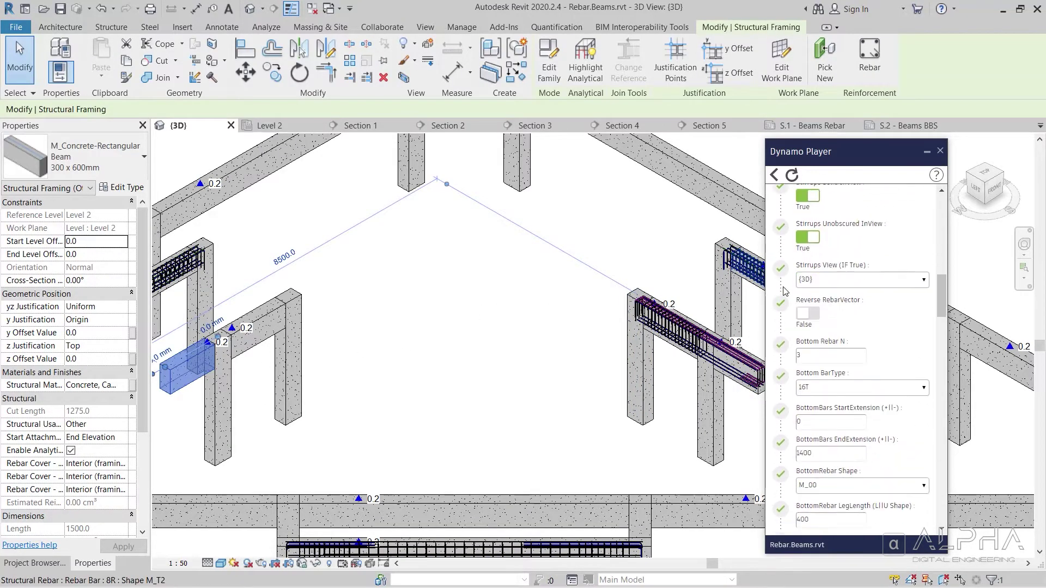
{"action": "scroll", "coordinate": [785, 292], "scroll_direction": "down", "scroll_amount": 2}
{"action": "double_click", "coordinate": [810, 371]}
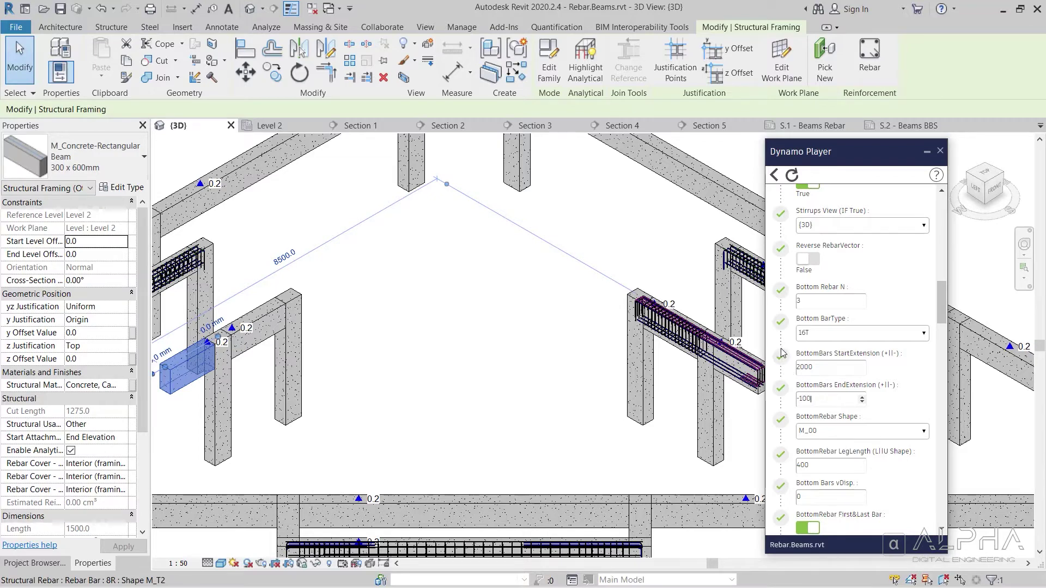
Step: Set the top bars' start extension to 2100 and end extension to 0
{"action": "scroll", "coordinate": [788, 355], "scroll_direction": "down", "scroll_amount": 1}
{"action": "scroll", "coordinate": [789, 356], "scroll_direction": "down", "scroll_amount": 6}
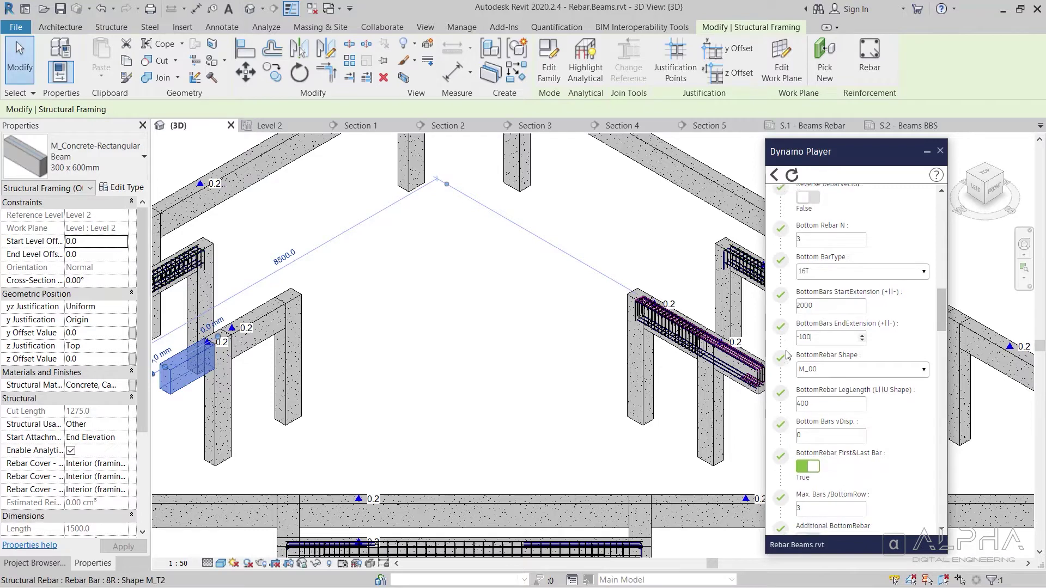
{"action": "scroll", "coordinate": [788, 355], "scroll_direction": "down", "scroll_amount": 3}
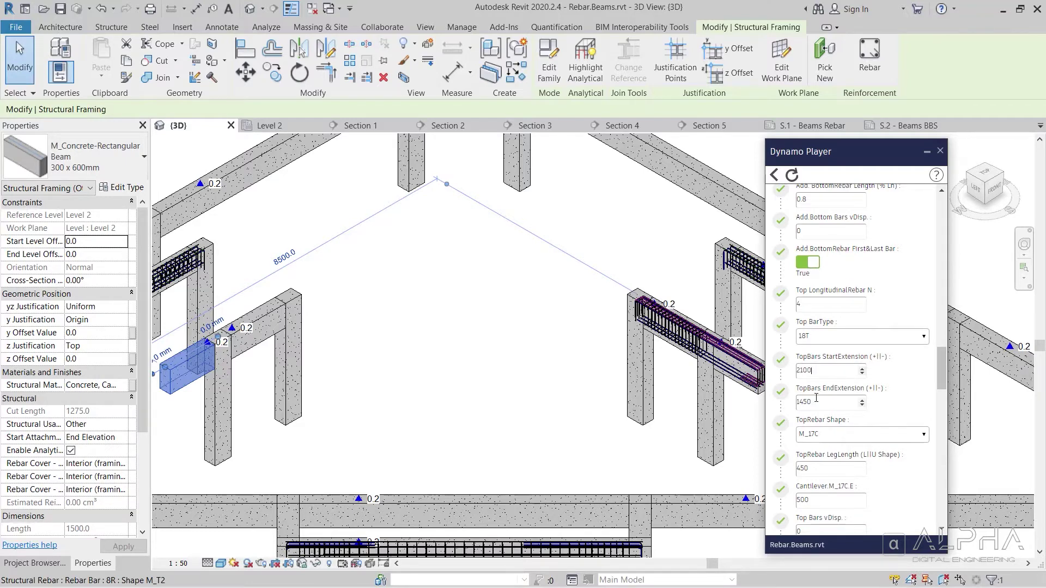
{"action": "scroll", "coordinate": [817, 398], "scroll_direction": "down", "scroll_amount": 4}
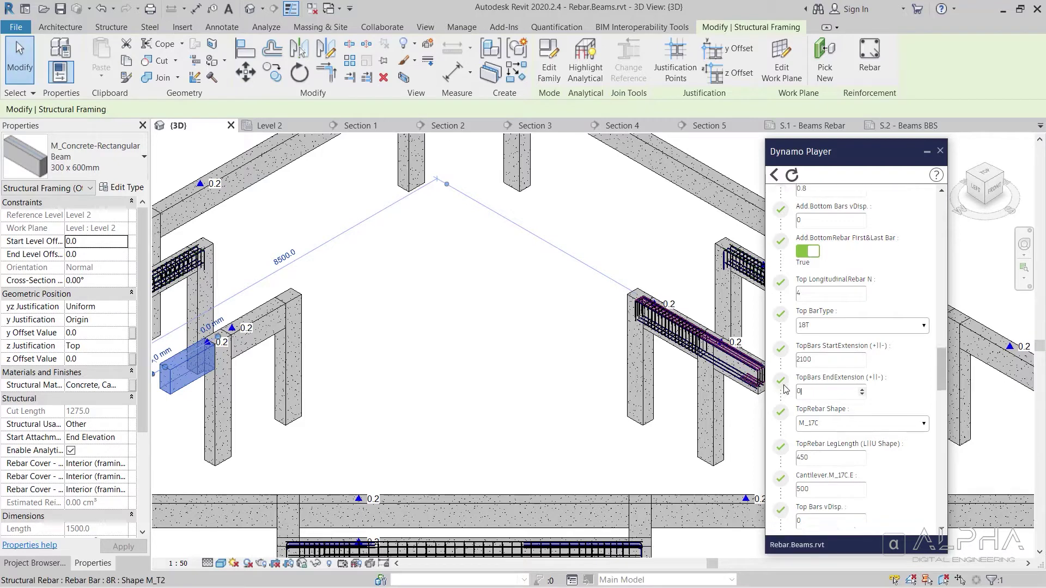
Step: Turn on the additional top left rebar with R length 0.9 and L length 1.3, and turn off the additional top right rebar
{"action": "left_click", "coordinate": [808, 417]}
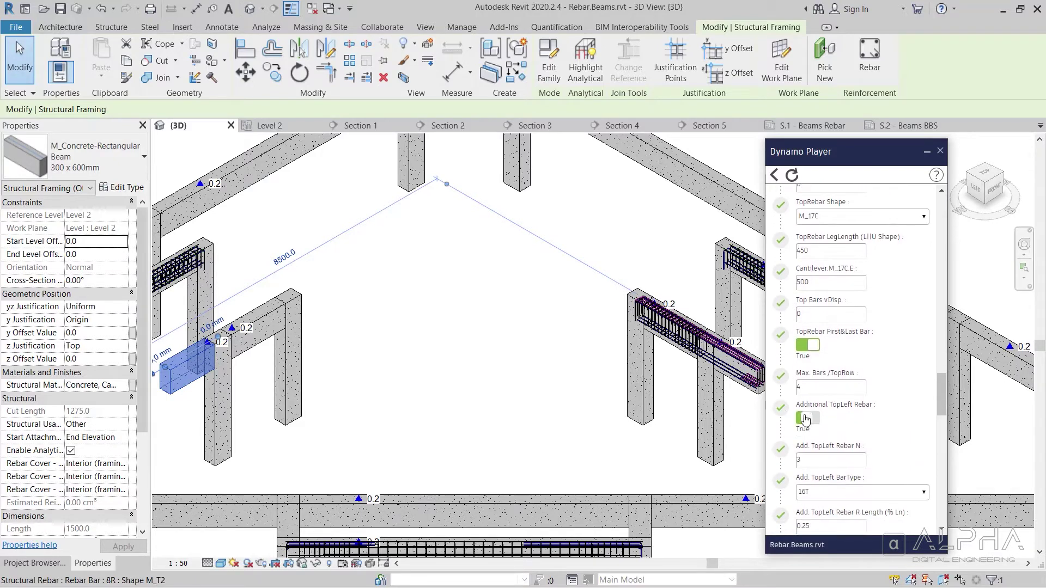
{"action": "scroll", "coordinate": [806, 417], "scroll_direction": "down", "scroll_amount": 2}
{"action": "scroll", "coordinate": [781, 409], "scroll_direction": "down", "scroll_amount": 1}
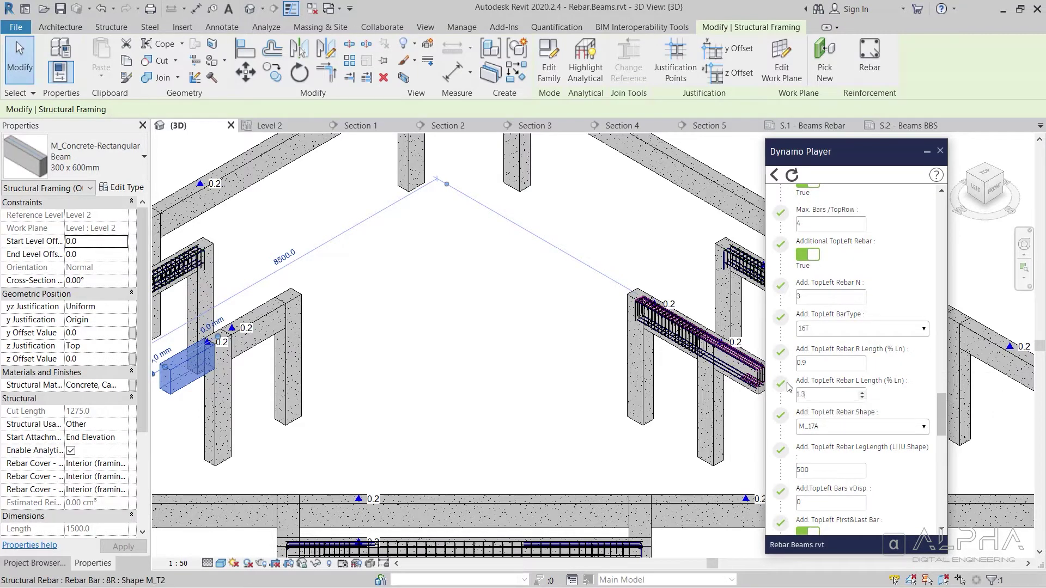
{"action": "scroll", "coordinate": [781, 388], "scroll_direction": "down", "scroll_amount": 2}
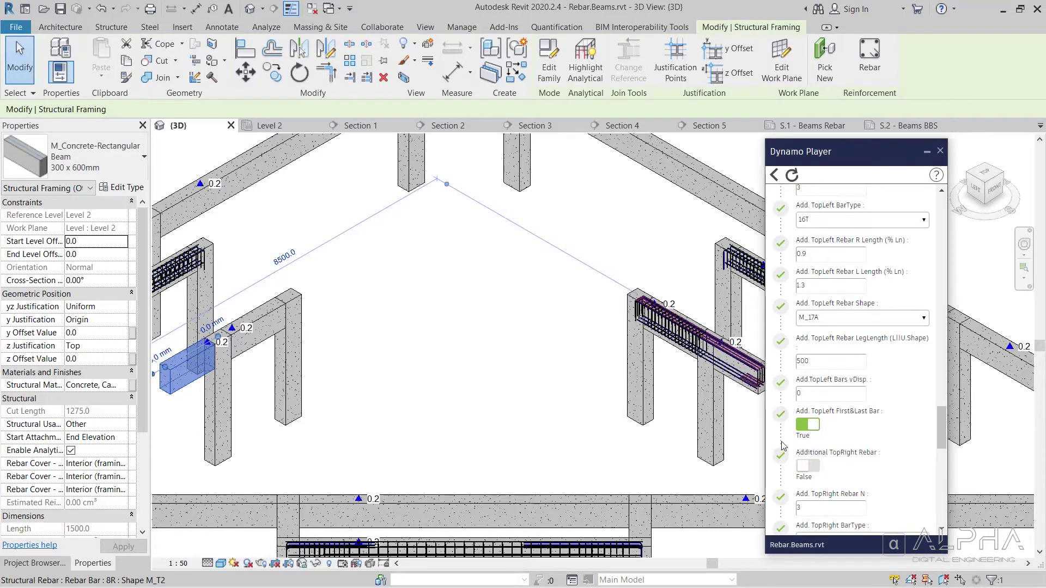
Step: Run the Rebar.Beam script on the overhanging segment of the left short cantilever beam and dismiss its report
{"action": "scroll", "coordinate": [780, 436], "scroll_direction": "up", "scroll_amount": 18}
{"action": "scroll", "coordinate": [779, 435], "scroll_direction": "up", "scroll_amount": 5}
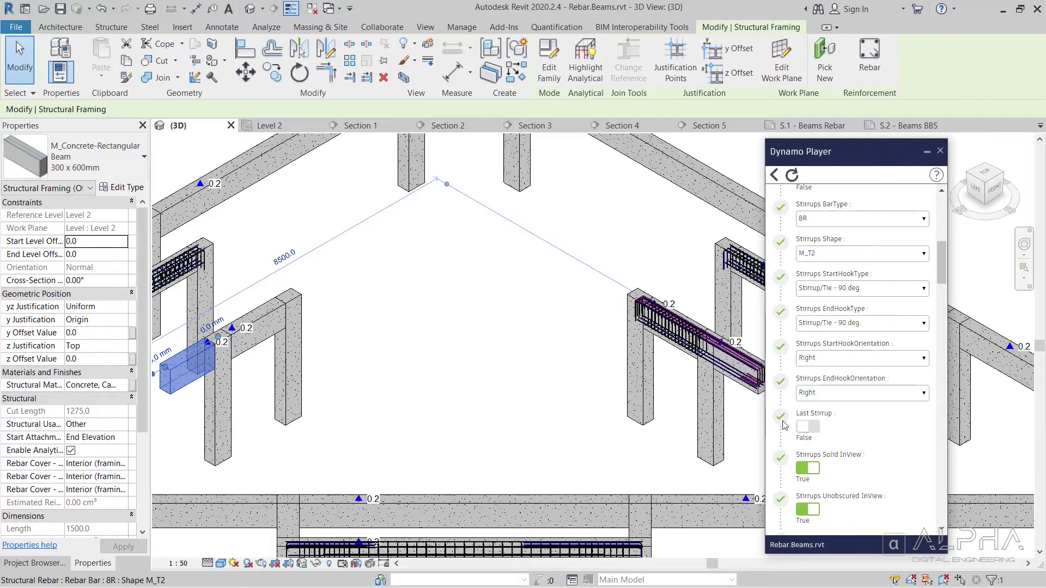
{"action": "scroll", "coordinate": [790, 427], "scroll_direction": "up", "scroll_amount": 7}
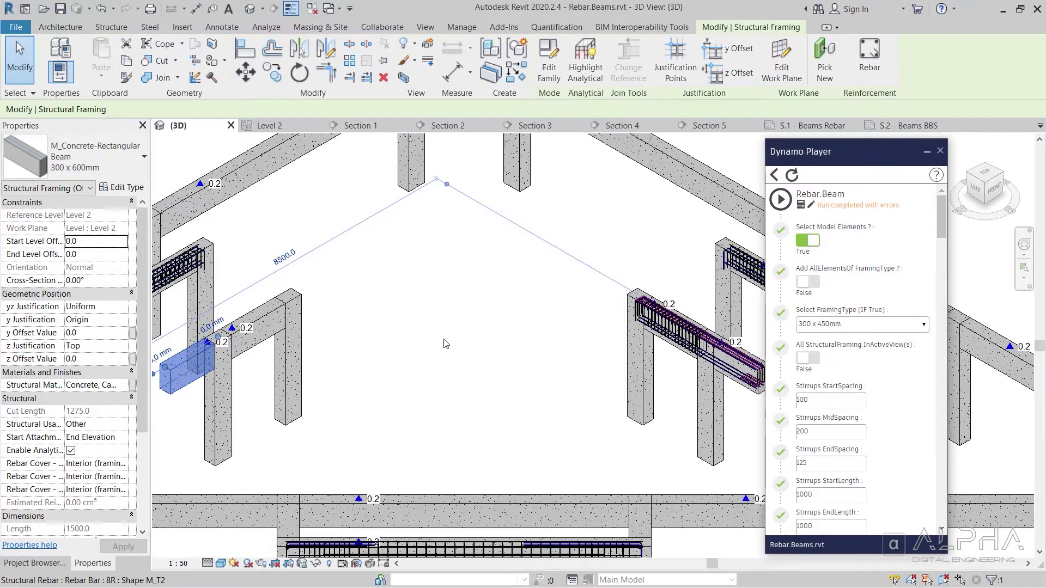
{"action": "left_click", "coordinate": [467, 341]}
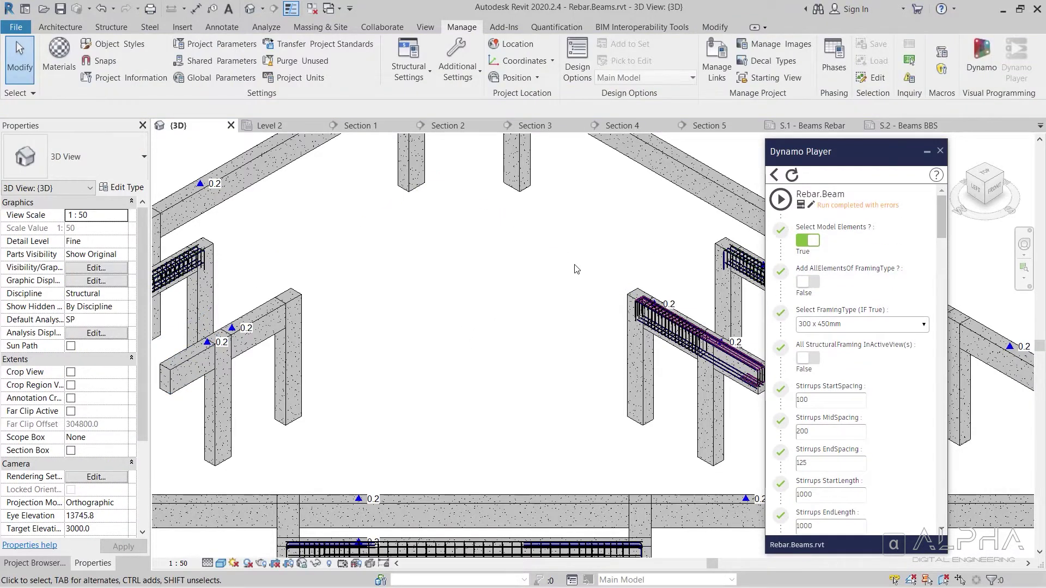
{"action": "left_click", "coordinate": [781, 200]}
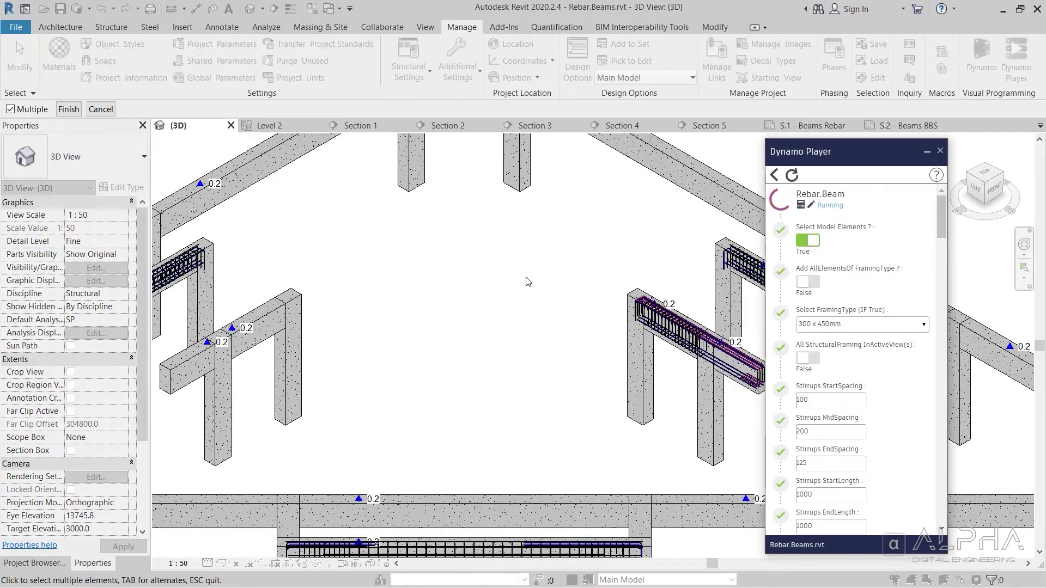
{"action": "scroll", "coordinate": [526, 280], "scroll_direction": "down", "scroll_amount": 3}
{"action": "scroll", "coordinate": [299, 381], "scroll_direction": "up", "scroll_amount": 5}
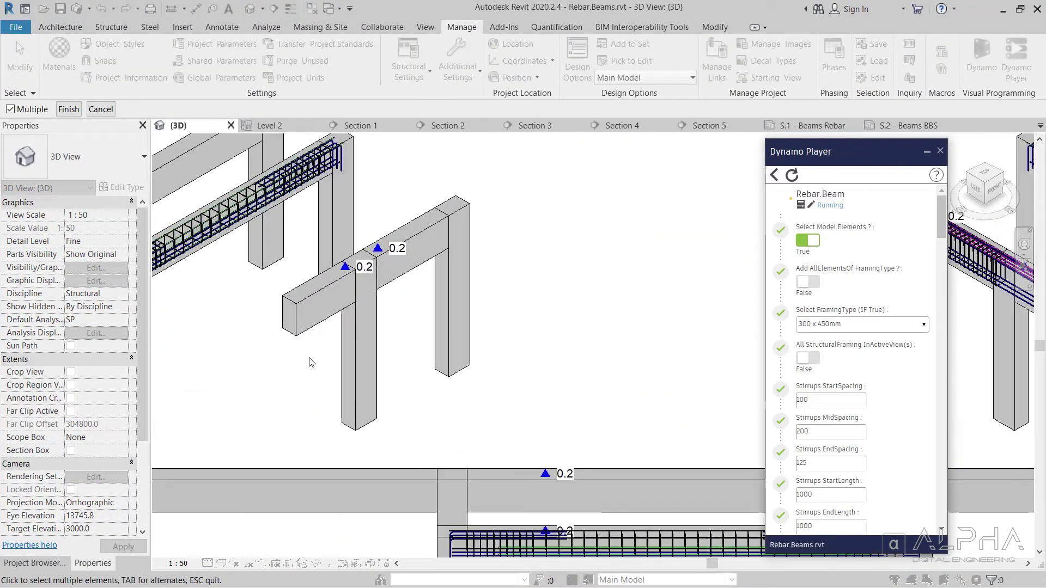
{"action": "left_click", "coordinate": [311, 326]}
{"action": "left_click", "coordinate": [68, 109]}
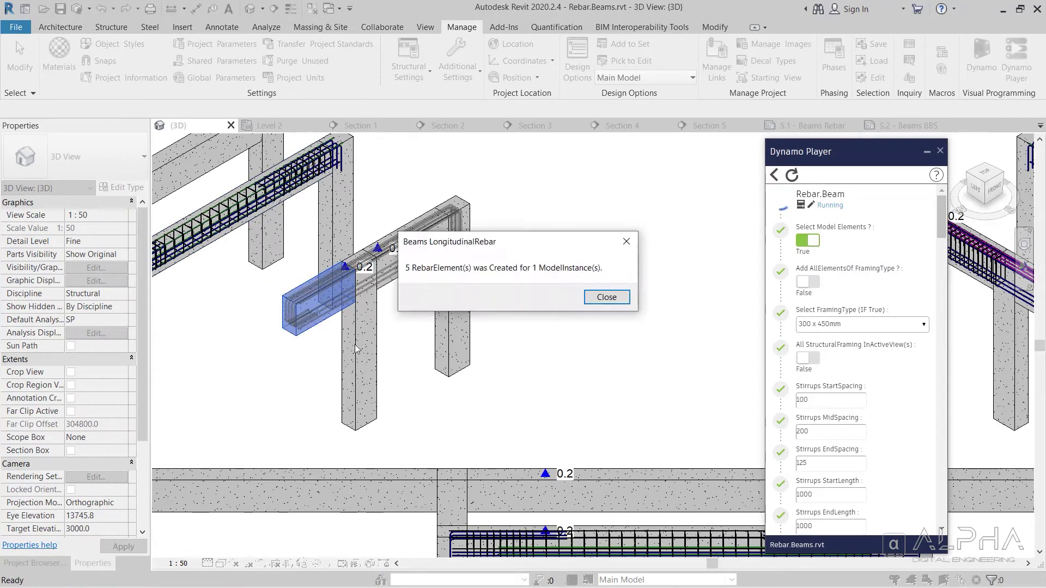
{"action": "left_click", "coordinate": [604, 298]}
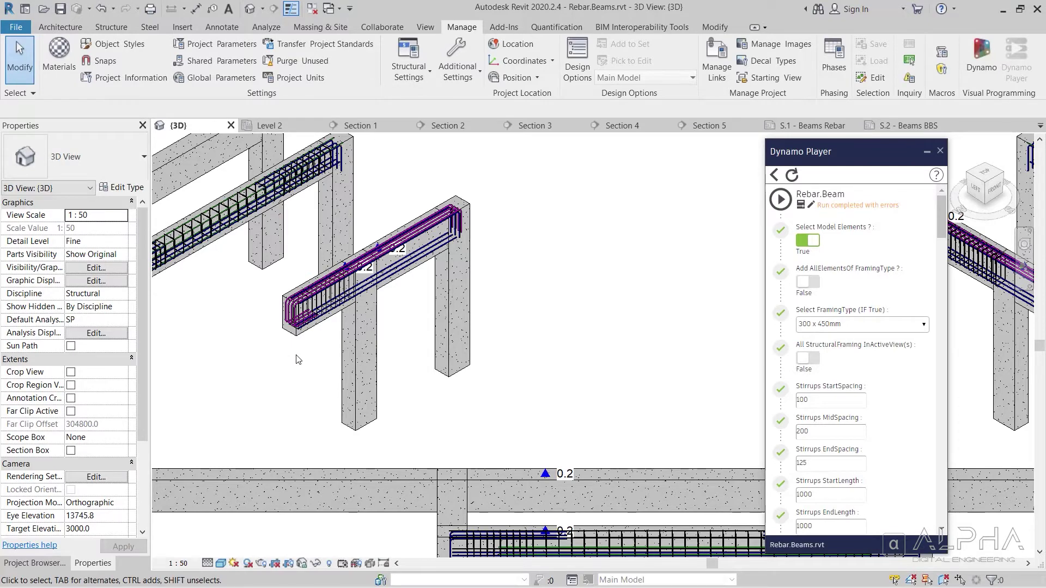
Step: Examine the stirrups and longitudinal bars generated in the left short cantilever beam
{"action": "scroll", "coordinate": [302, 294], "scroll_direction": "up", "scroll_amount": 5}
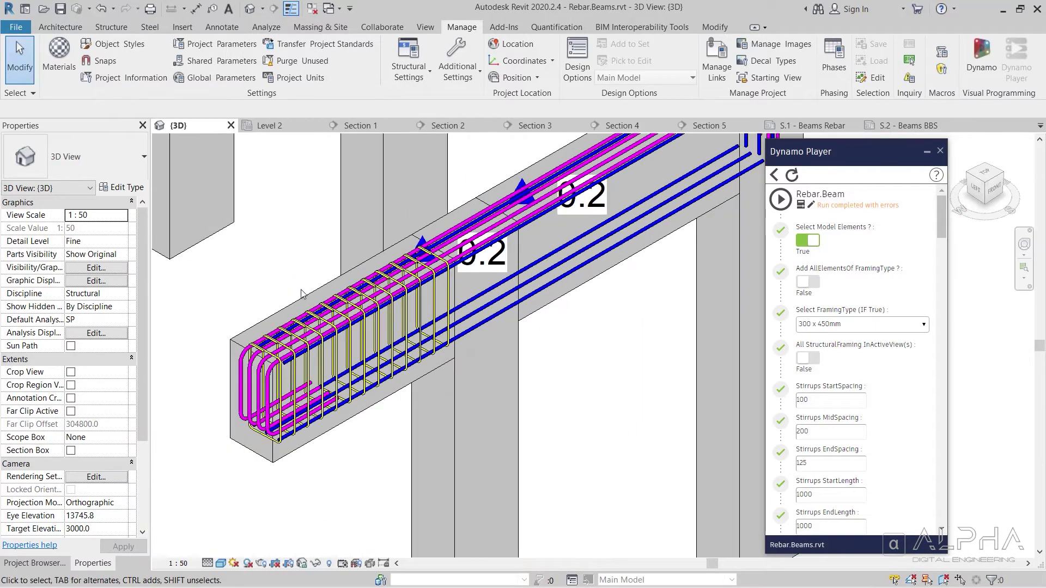
{"action": "scroll", "coordinate": [344, 459], "scroll_direction": "up", "scroll_amount": 2}
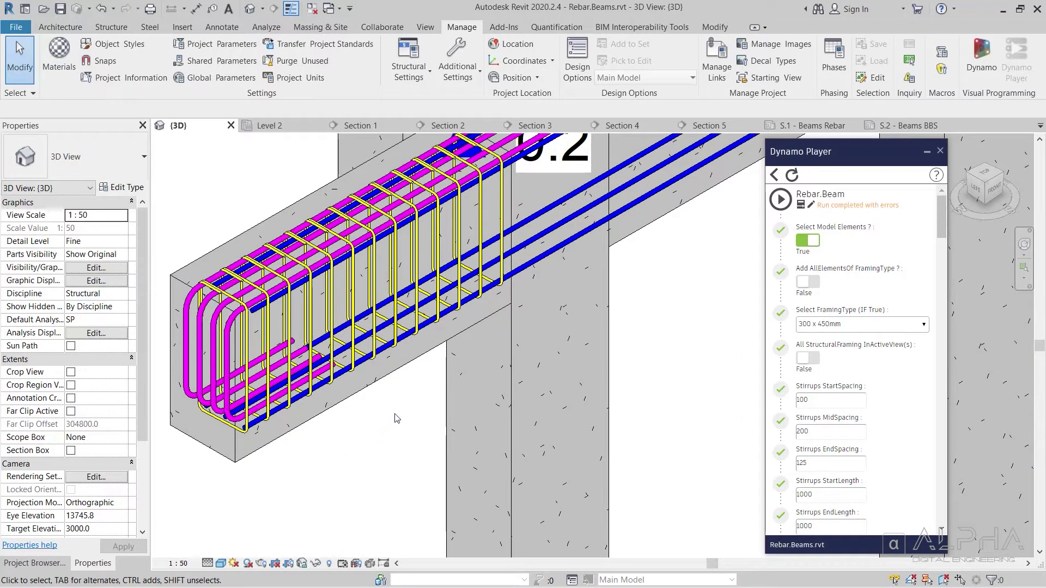
{"action": "scroll", "coordinate": [599, 381], "scroll_direction": "down", "scroll_amount": 4}
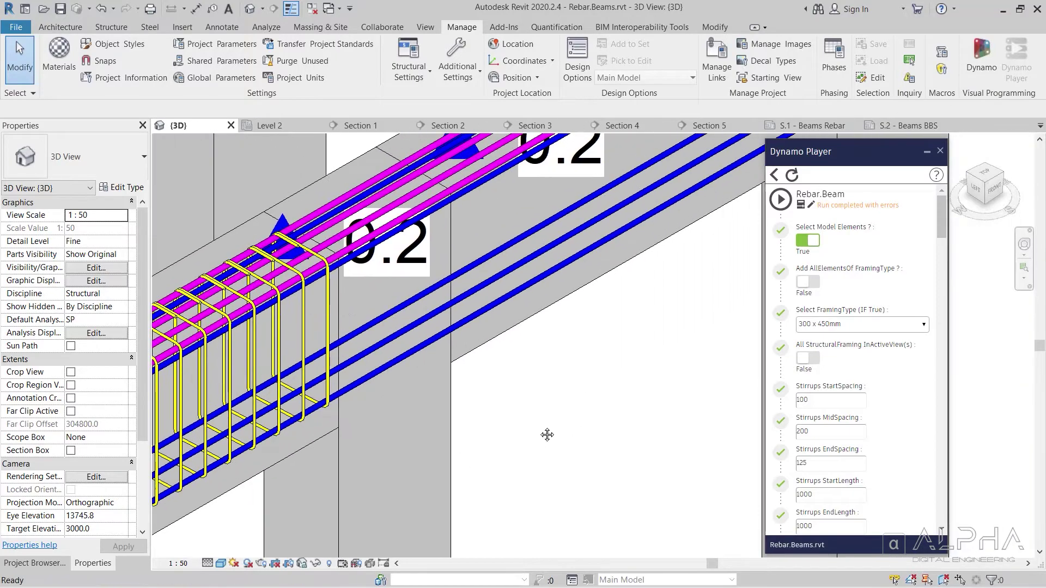
{"action": "middle_click_drag", "start_coordinate": [622, 383], "coordinate": [537, 383]}
{"action": "scroll", "coordinate": [463, 437], "scroll_direction": "down", "scroll_amount": 2}
{"action": "scroll", "coordinate": [574, 354], "scroll_direction": "down", "scroll_amount": 1}
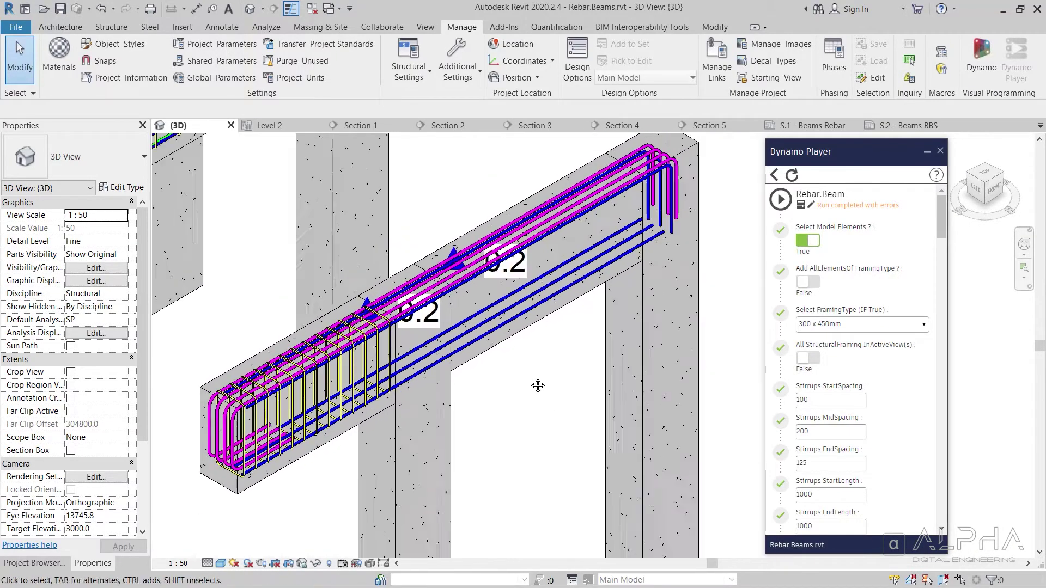
Step: Set both the bottom rebar count and the top longitudinal rebar count to 0 in the Rebar.Beam script inputs
{"action": "scroll", "coordinate": [786, 340], "scroll_direction": "down", "scroll_amount": 10}
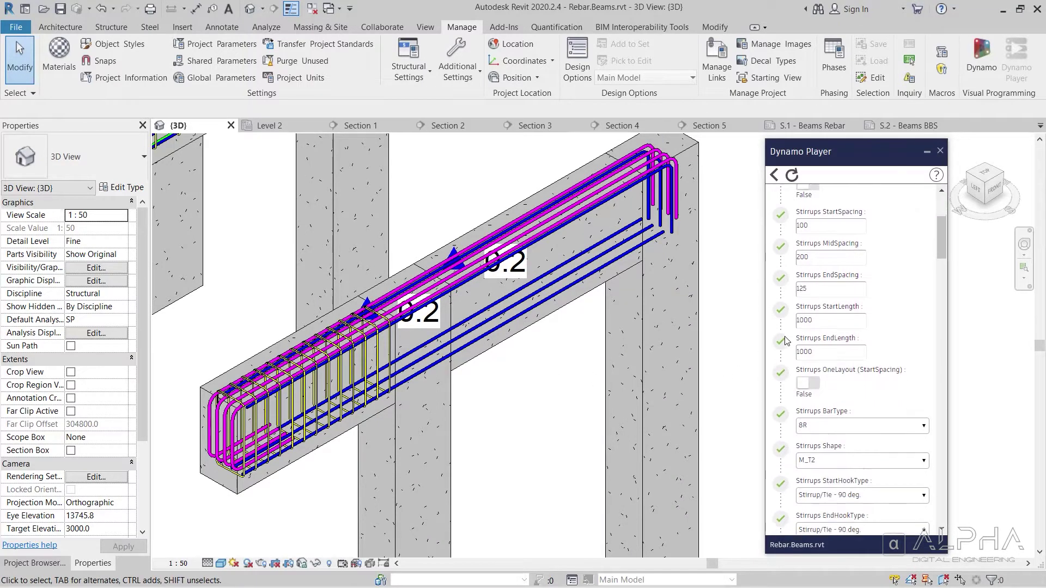
{"action": "scroll", "coordinate": [780, 341], "scroll_direction": "down", "scroll_amount": 4}
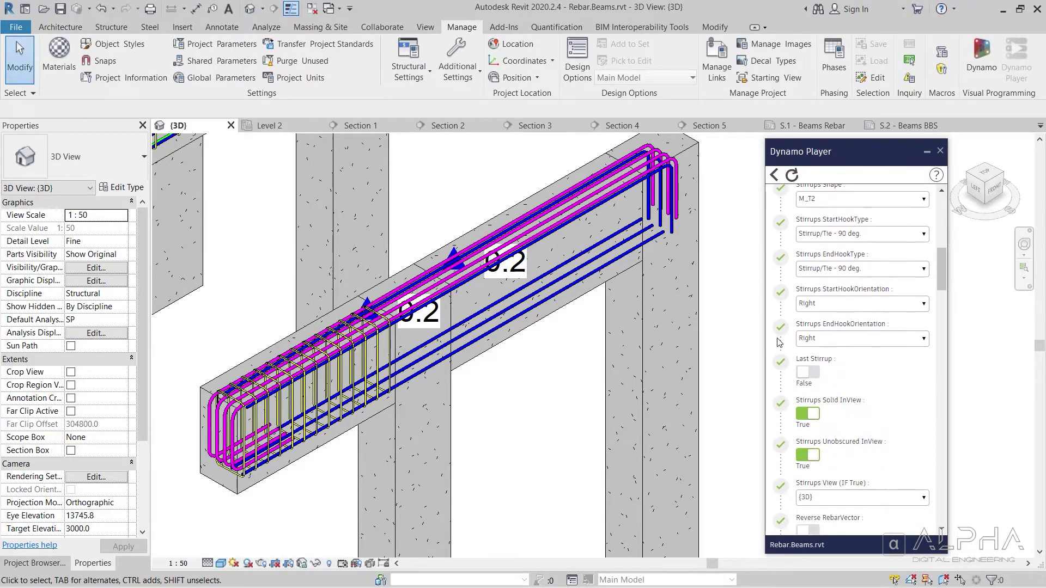
{"action": "scroll", "coordinate": [780, 342], "scroll_direction": "down", "scroll_amount": 5}
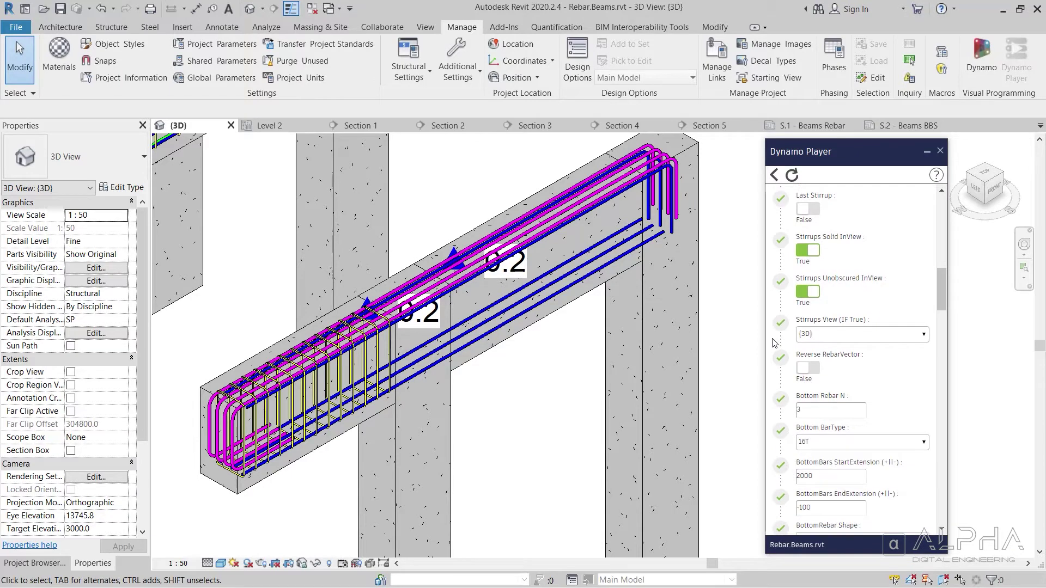
{"action": "double_click", "coordinate": [816, 407]}
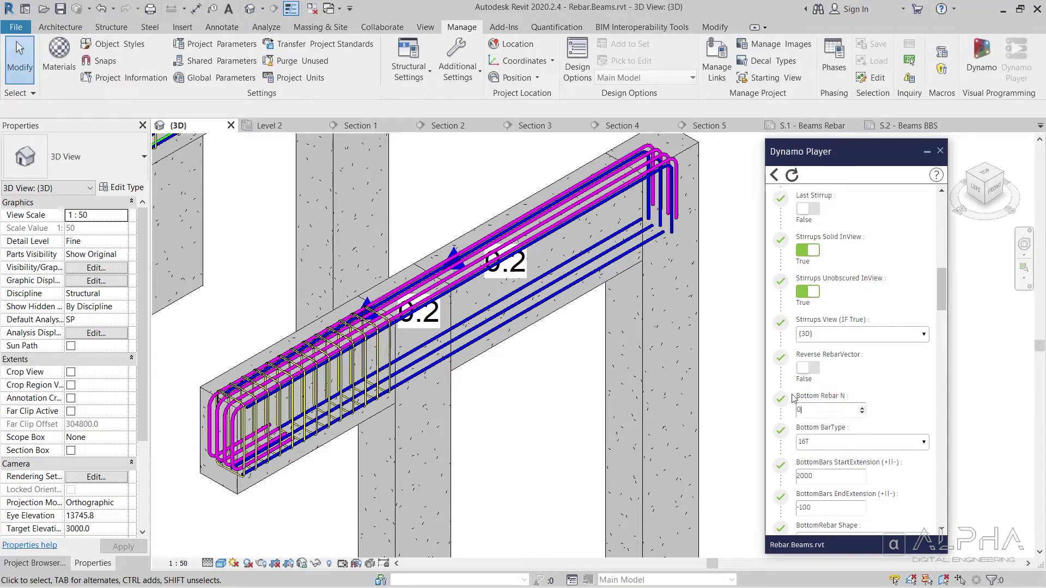
{"action": "scroll", "coordinate": [776, 384], "scroll_direction": "down", "scroll_amount": 7}
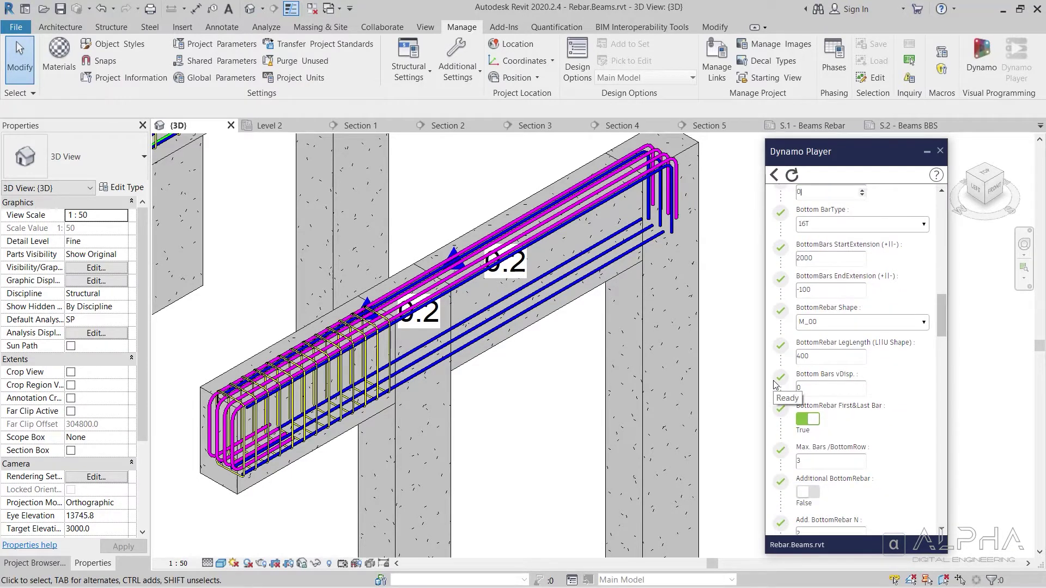
{"action": "scroll", "coordinate": [776, 385], "scroll_direction": "down", "scroll_amount": 7}
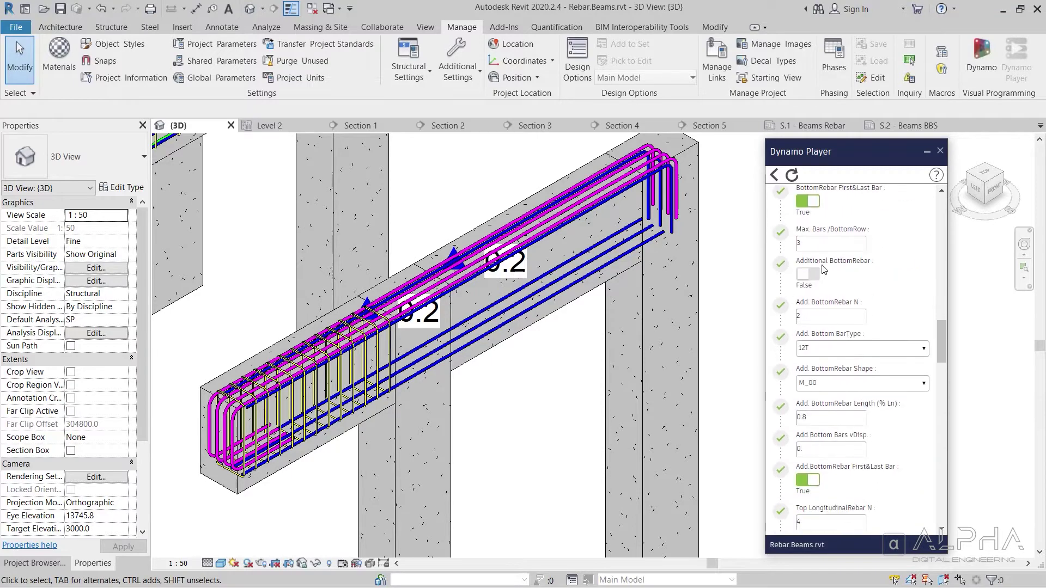
{"action": "scroll", "coordinate": [786, 294], "scroll_direction": "down", "scroll_amount": 5}
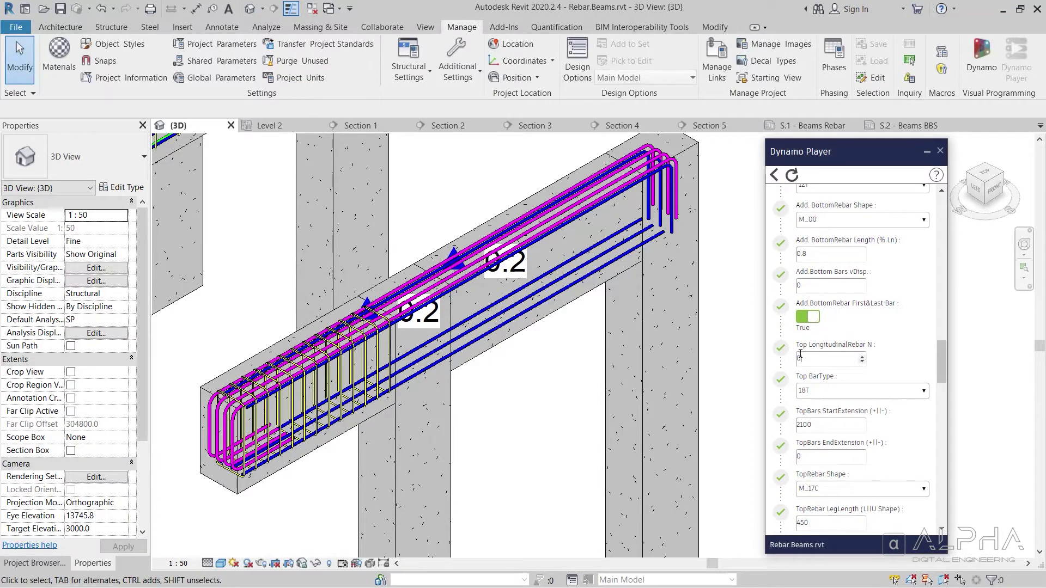
Step: Turn off the additional top left rebar and turn on the last stirrup option
{"action": "scroll", "coordinate": [790, 351], "scroll_direction": "down", "scroll_amount": 8}
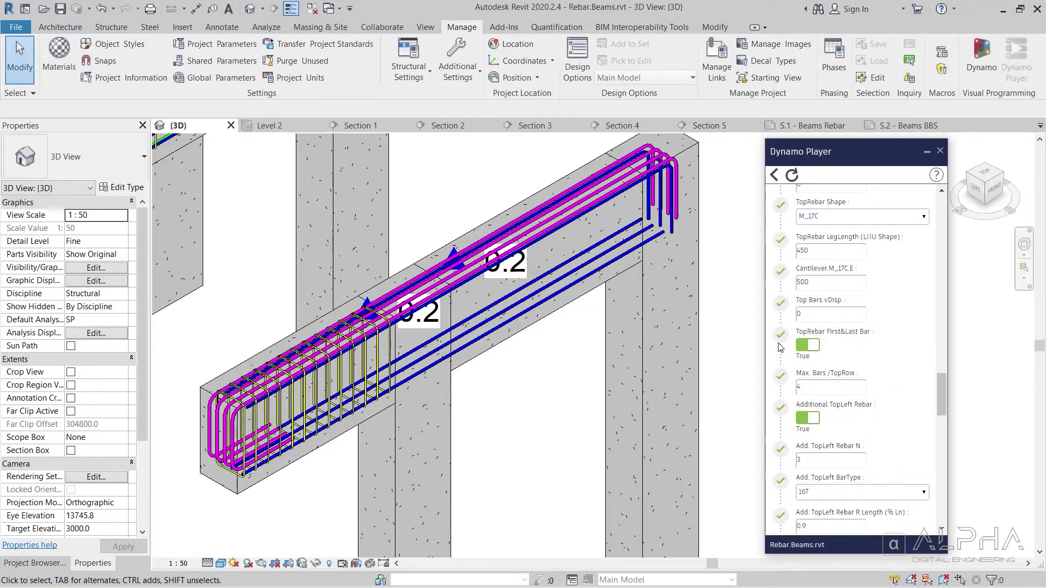
{"action": "scroll", "coordinate": [780, 347], "scroll_direction": "down", "scroll_amount": 2}
{"action": "left_click", "coordinate": [804, 364]}
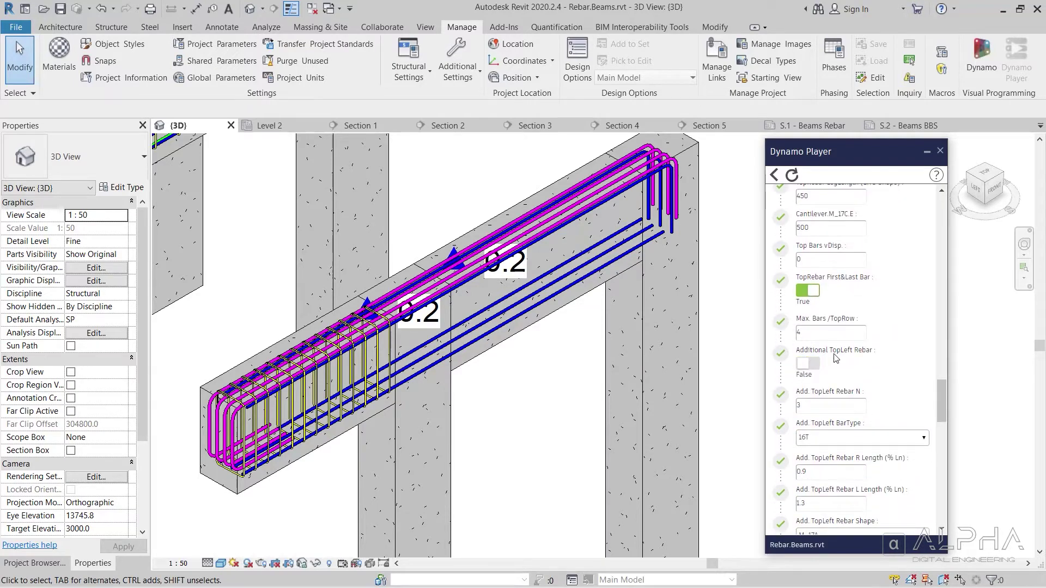
{"action": "scroll", "coordinate": [779, 371], "scroll_direction": "down", "scroll_amount": 7}
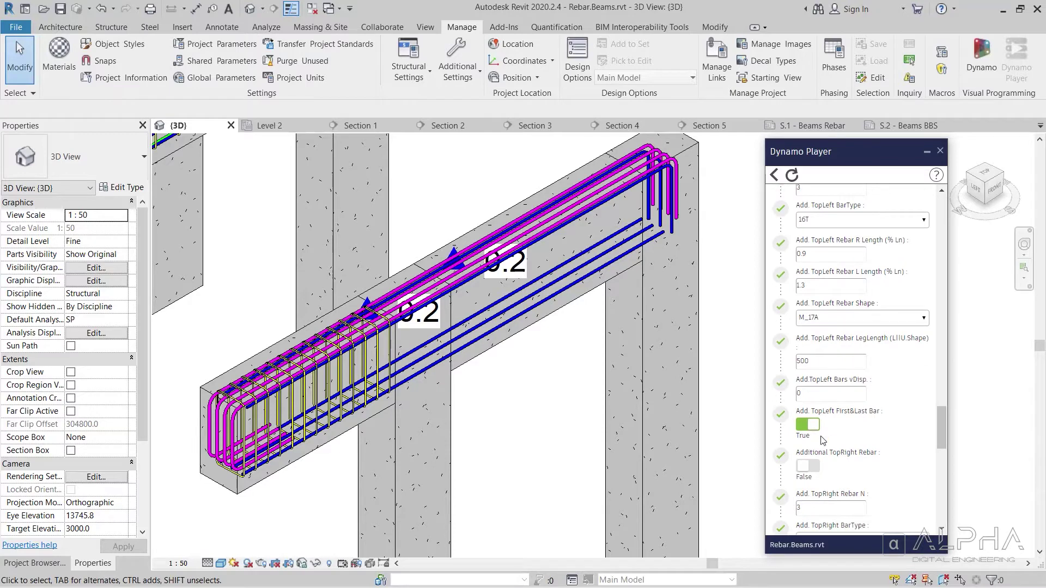
{"action": "scroll", "coordinate": [793, 454], "scroll_direction": "up", "scroll_amount": 15}
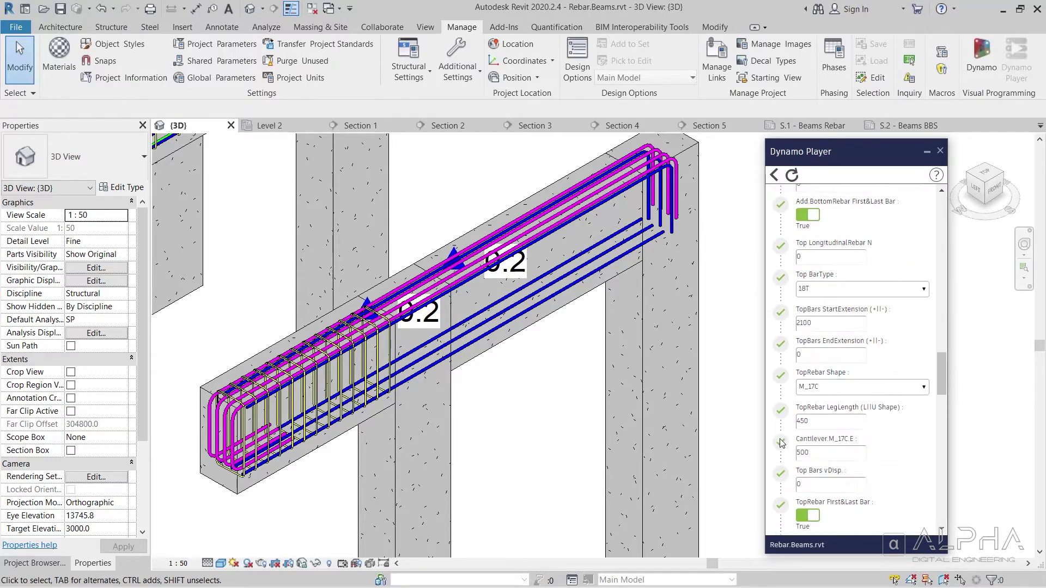
{"action": "scroll", "coordinate": [782, 443], "scroll_direction": "up", "scroll_amount": 6}
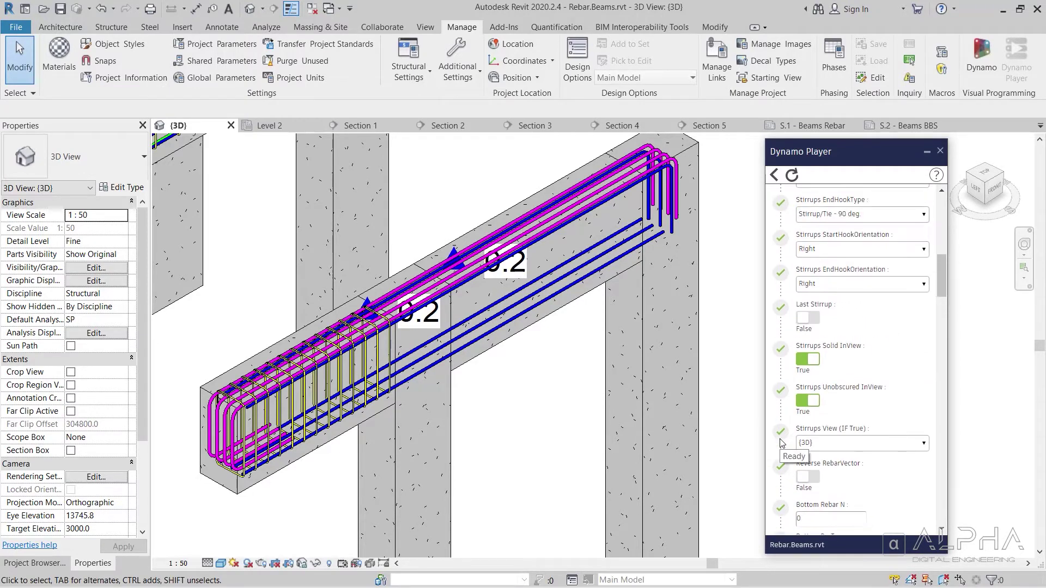
{"action": "left_click", "coordinate": [808, 318]}
Step: Run the Rebar.Beam script on the span between the columns of the left short cantilever beam and dismiss its report
{"action": "scroll", "coordinate": [781, 344], "scroll_direction": "up", "scroll_amount": 12}
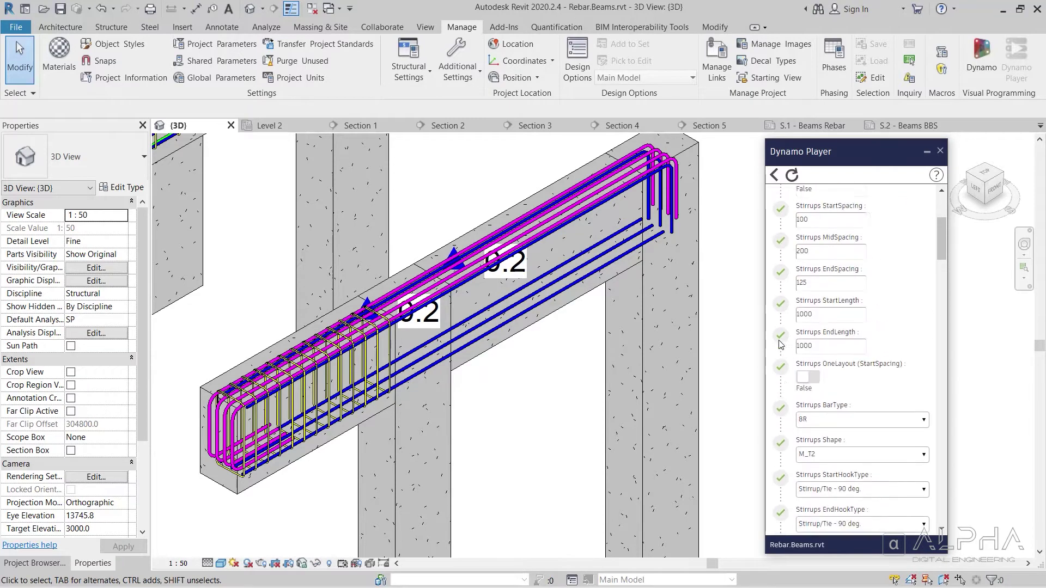
{"action": "left_click", "coordinate": [781, 201]}
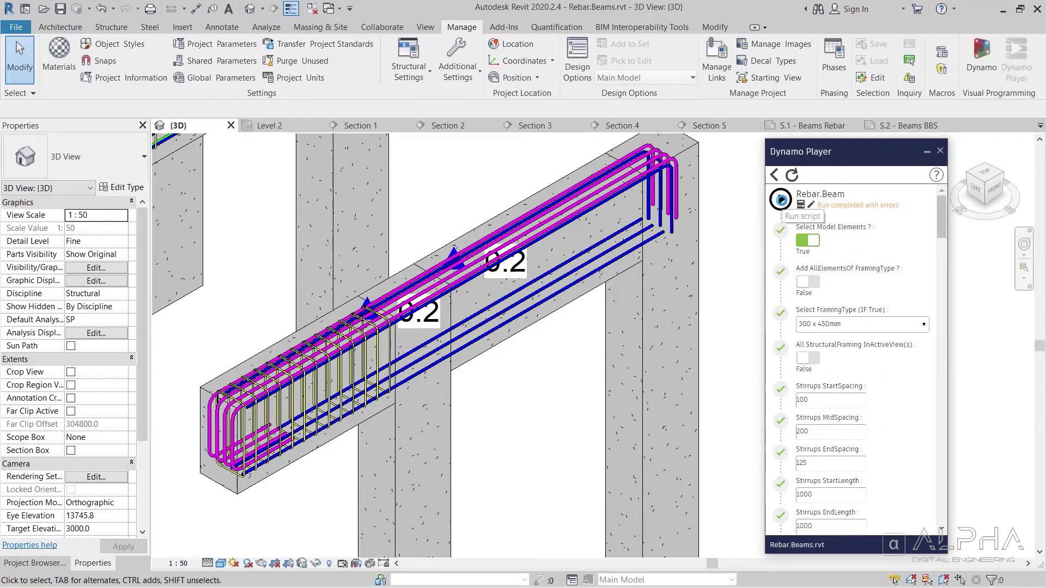
{"action": "left_click", "coordinate": [542, 327]}
{"action": "left_click", "coordinate": [69, 110]}
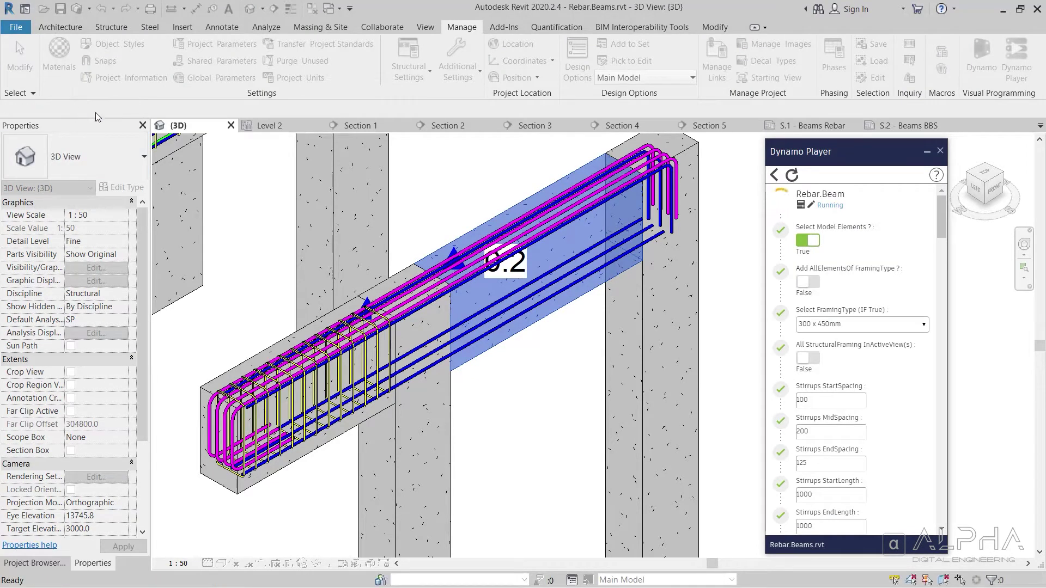
{"action": "left_click", "coordinate": [600, 297]}
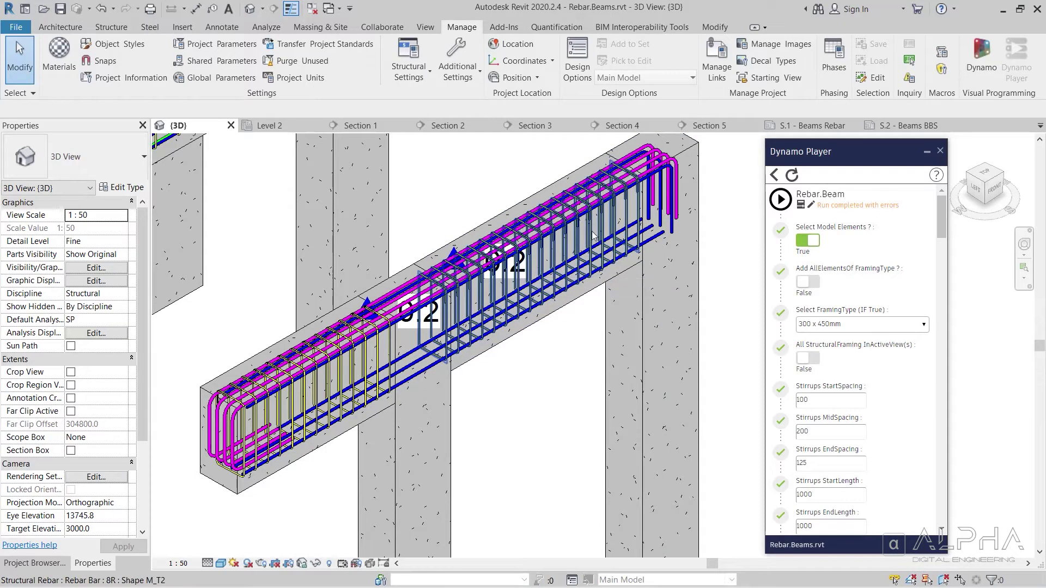
Step: Turn off the last stirrup option in the Rebar.Beam script inputs
{"action": "scroll", "coordinate": [679, 276], "scroll_direction": "down", "scroll_amount": 6}
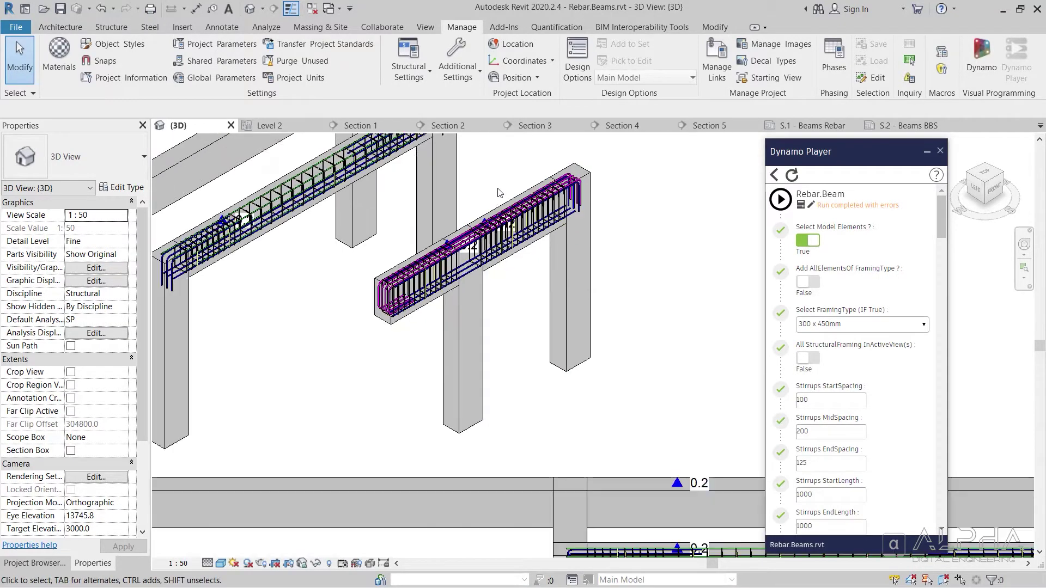
{"action": "middle_click_drag", "start_coordinate": [678, 276], "coordinate": [497, 254]}
{"action": "scroll", "coordinate": [786, 298], "scroll_direction": "down", "scroll_amount": 15}
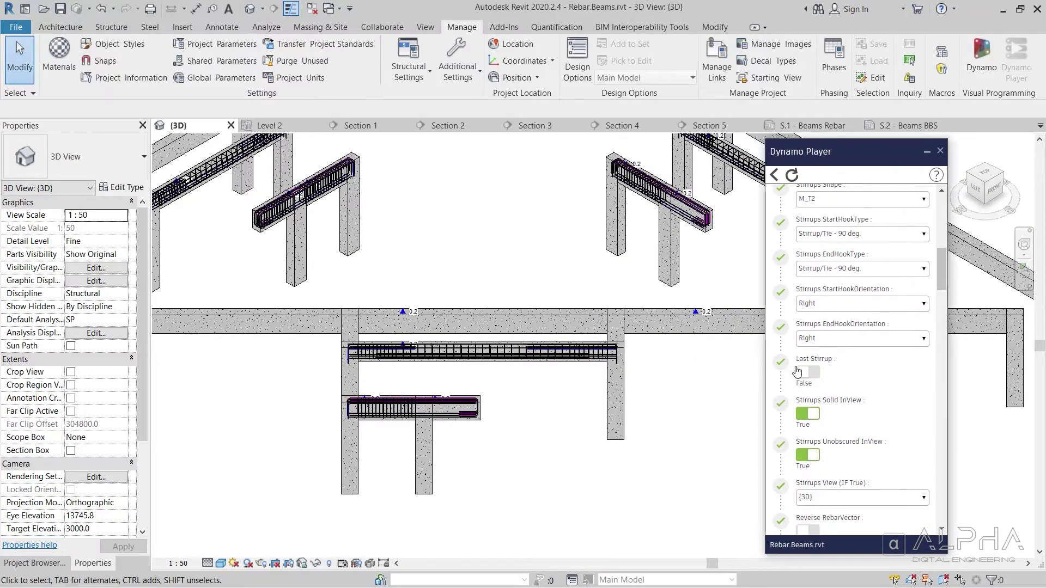
{"action": "scroll", "coordinate": [788, 357], "scroll_direction": "up", "scroll_amount": 15}
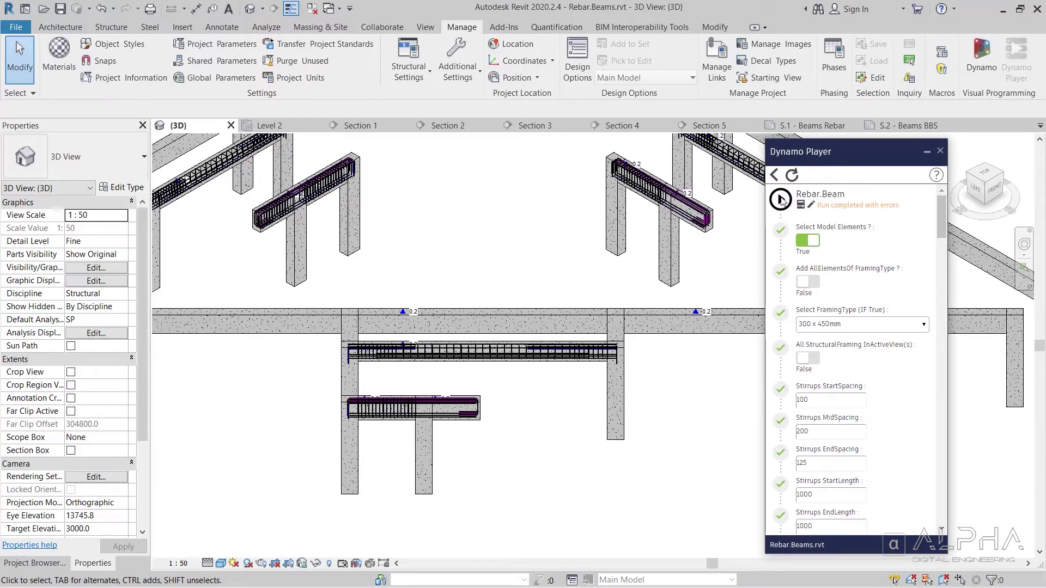
Step: Run the Rebar.Beam script on the overhanging segments of the front and right short cantilever beams and dismiss its report
{"action": "left_click", "coordinate": [781, 200]}
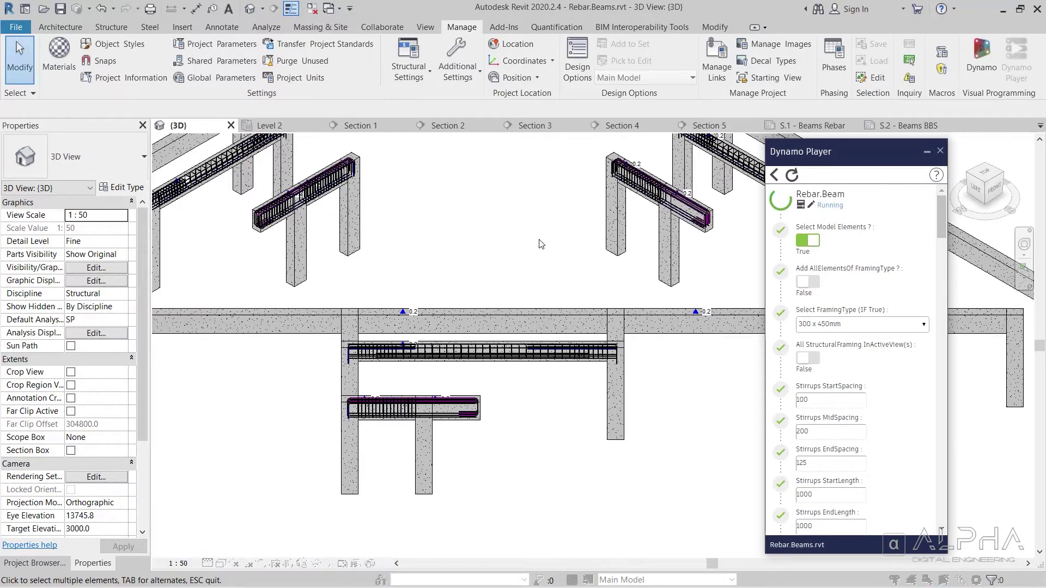
{"action": "left_click", "coordinate": [455, 417]}
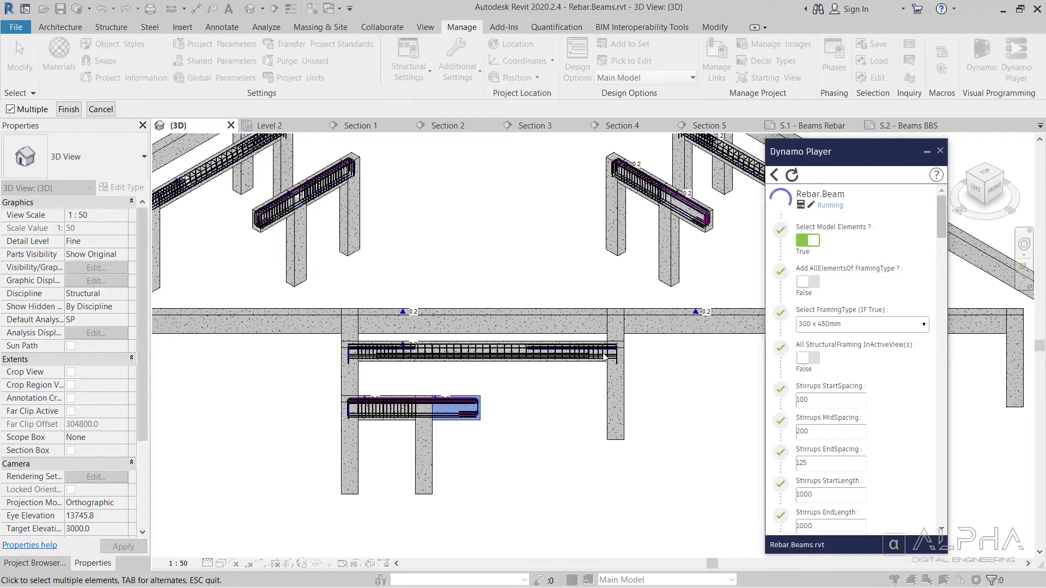
{"action": "left_click", "coordinate": [690, 215]}
{"action": "left_click", "coordinate": [68, 109]}
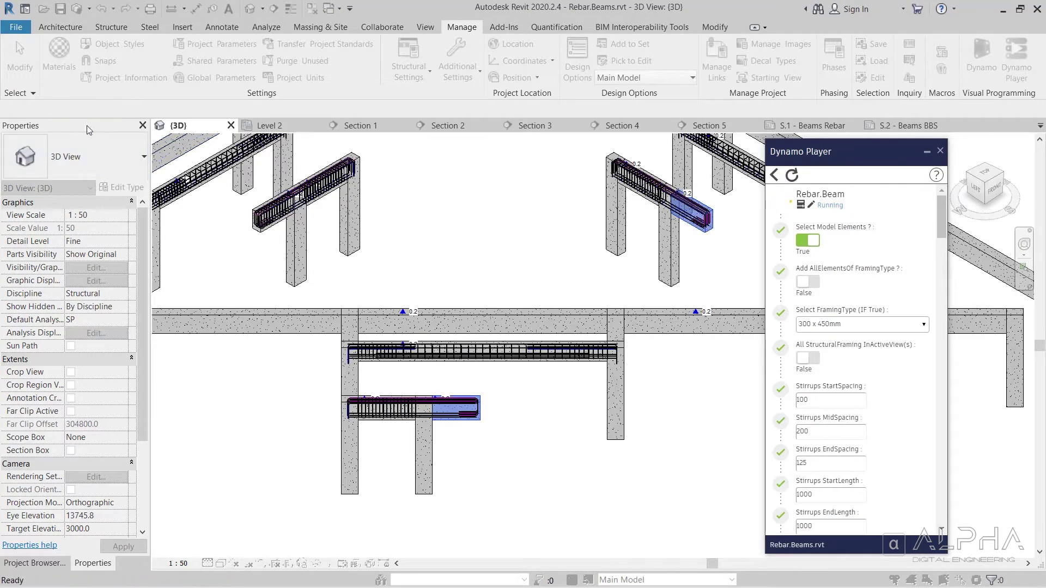
{"action": "left_click", "coordinate": [598, 300]}
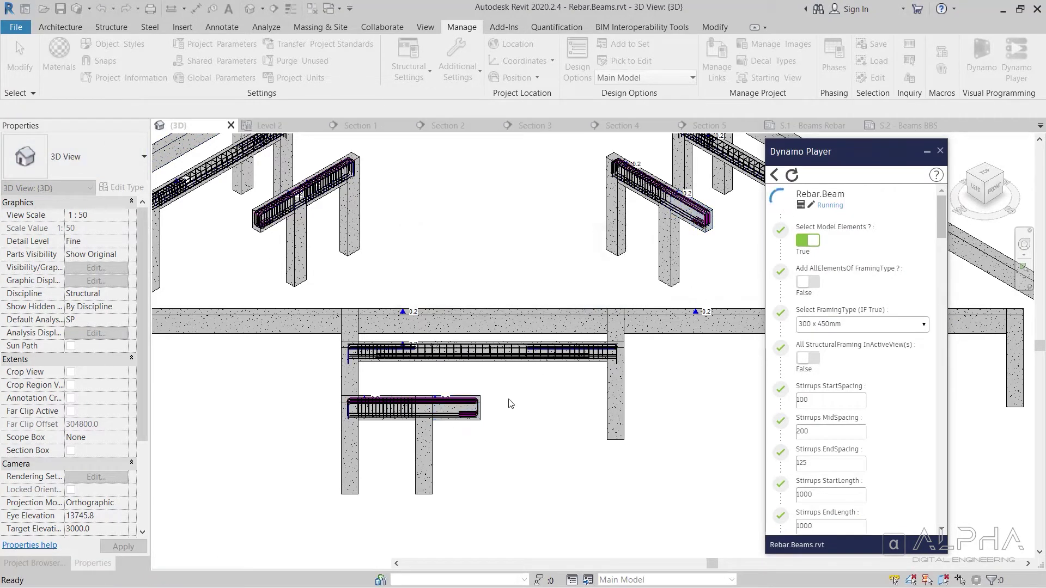
Step: Examine the stirrups and longitudinal bars generated in the front and right short cantilever beams
{"action": "scroll", "coordinate": [472, 434], "scroll_direction": "up", "scroll_amount": 6}
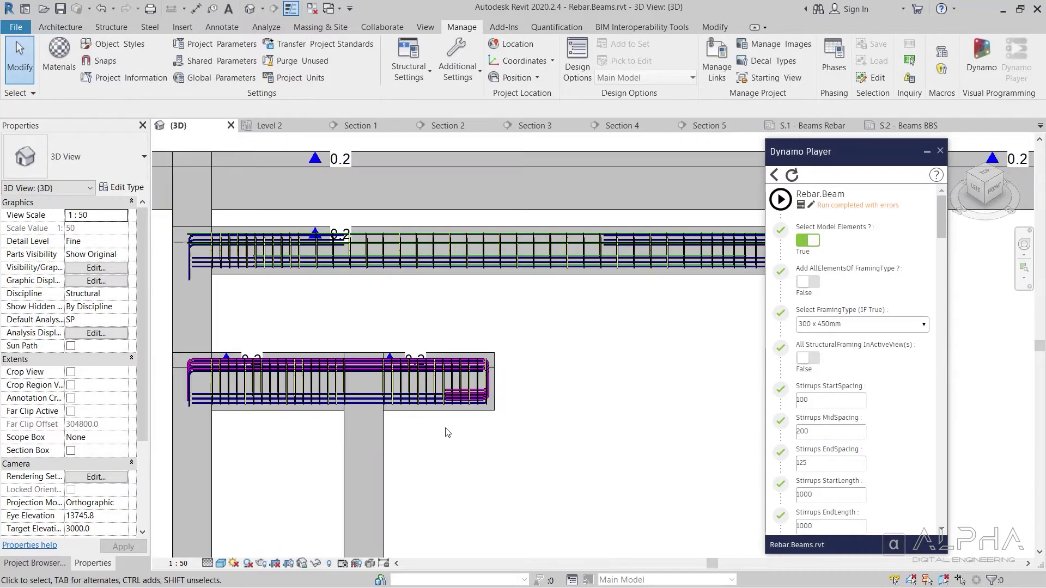
{"action": "scroll", "coordinate": [430, 418], "scroll_direction": "down", "scroll_amount": 8}
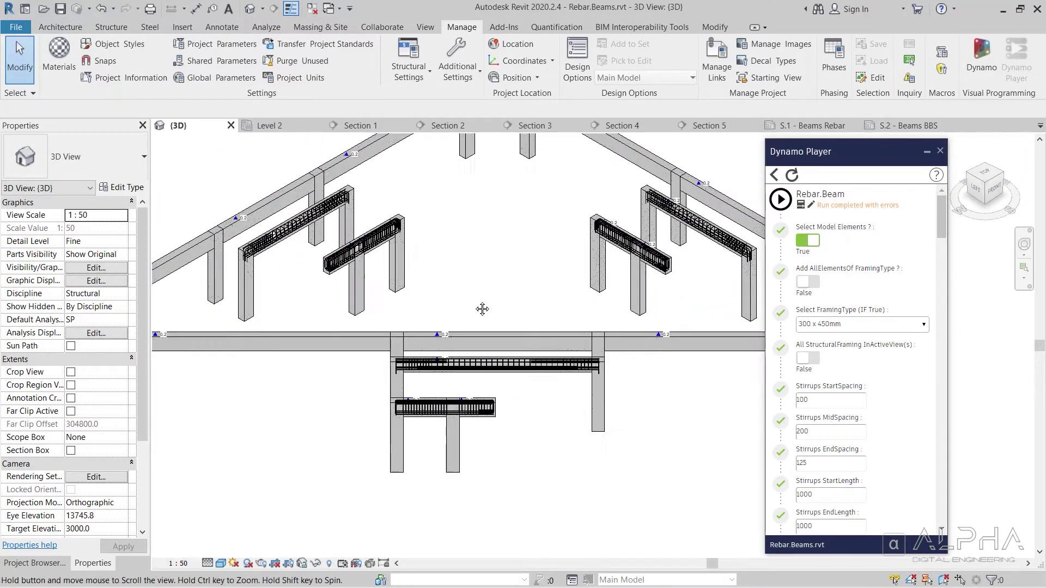
{"action": "middle_click_drag", "start_coordinate": [479, 308], "coordinate": [493, 272], "text": "shift"}
{"action": "scroll", "coordinate": [502, 260], "scroll_direction": "up", "scroll_amount": 6}
{"action": "scroll", "coordinate": [502, 261], "scroll_direction": "down", "scroll_amount": 3}
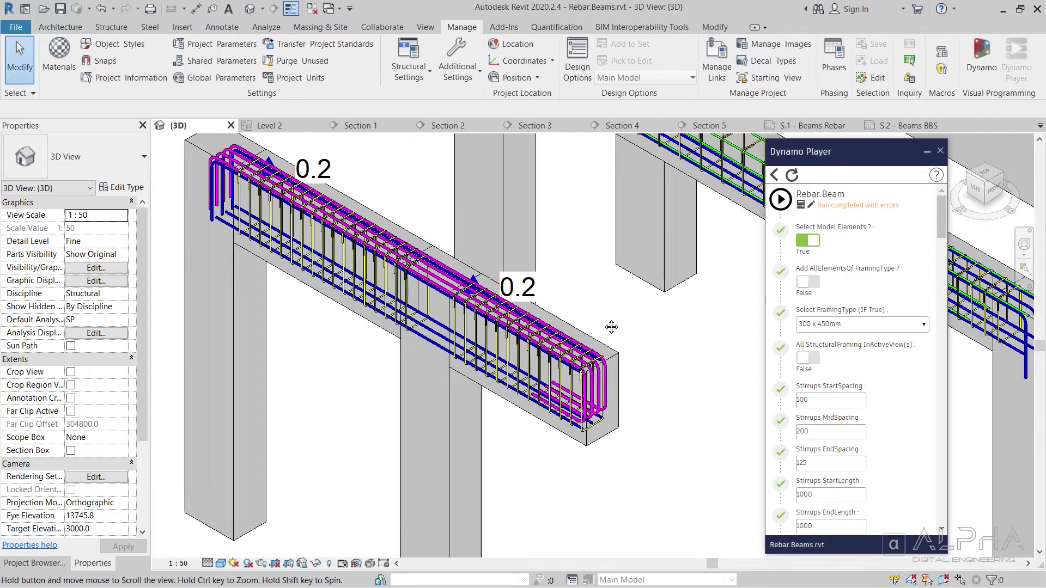
{"action": "scroll", "coordinate": [632, 318], "scroll_direction": "down", "scroll_amount": 2}
{"action": "scroll", "coordinate": [632, 317], "scroll_direction": "down", "scroll_amount": 3}
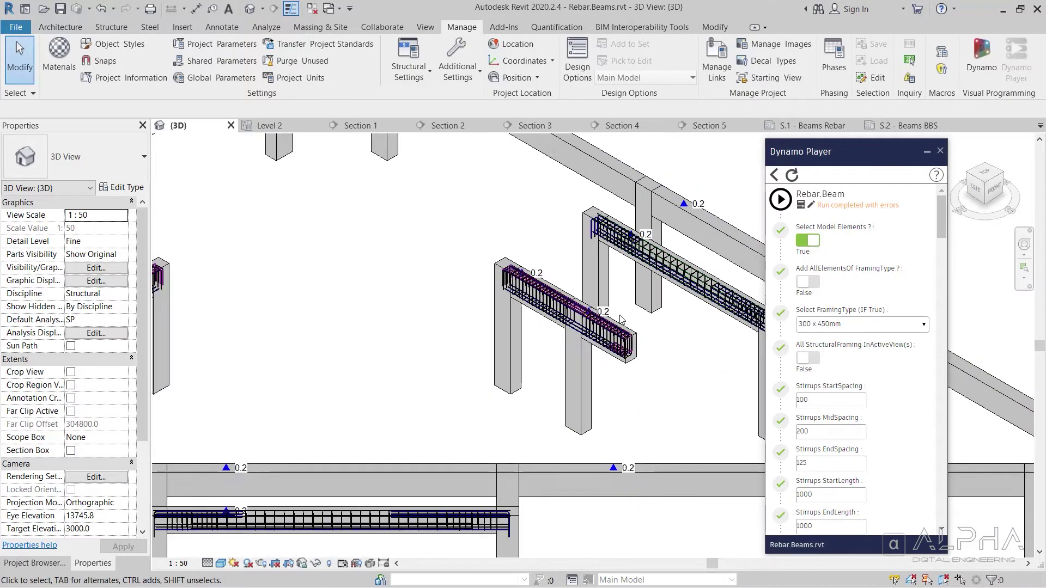
{"action": "scroll", "coordinate": [428, 332], "scroll_direction": "down", "scroll_amount": 3}
{"action": "scroll", "coordinate": [428, 332], "scroll_direction": "down", "scroll_amount": 2}
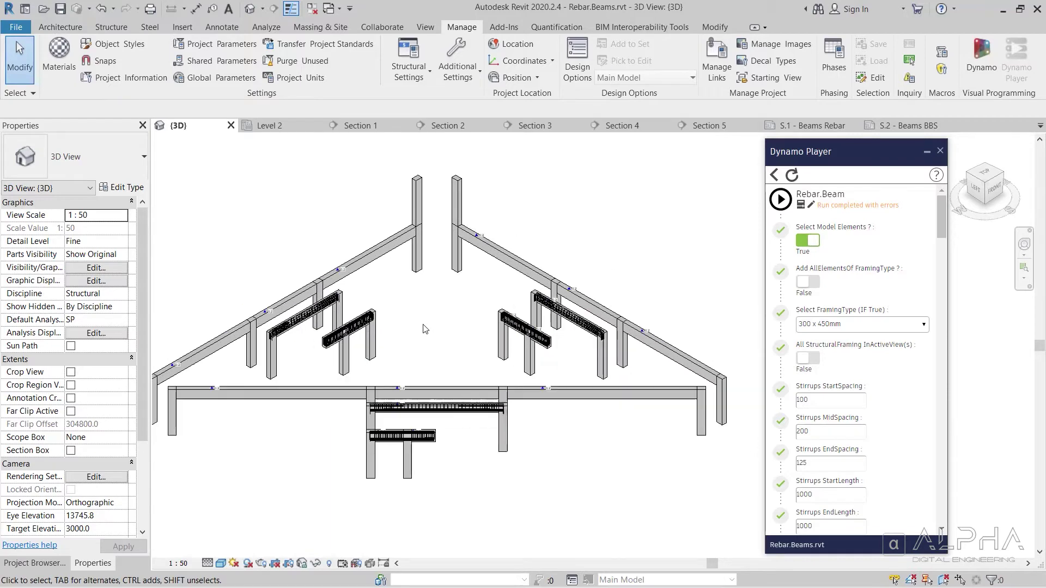
Step: Select the outer end span of the left long beam and the rear end span of the right long beam, and refresh the Rebar.Beam inputs
{"action": "middle_click_drag", "start_coordinate": [450, 328], "coordinate": [467, 322]}
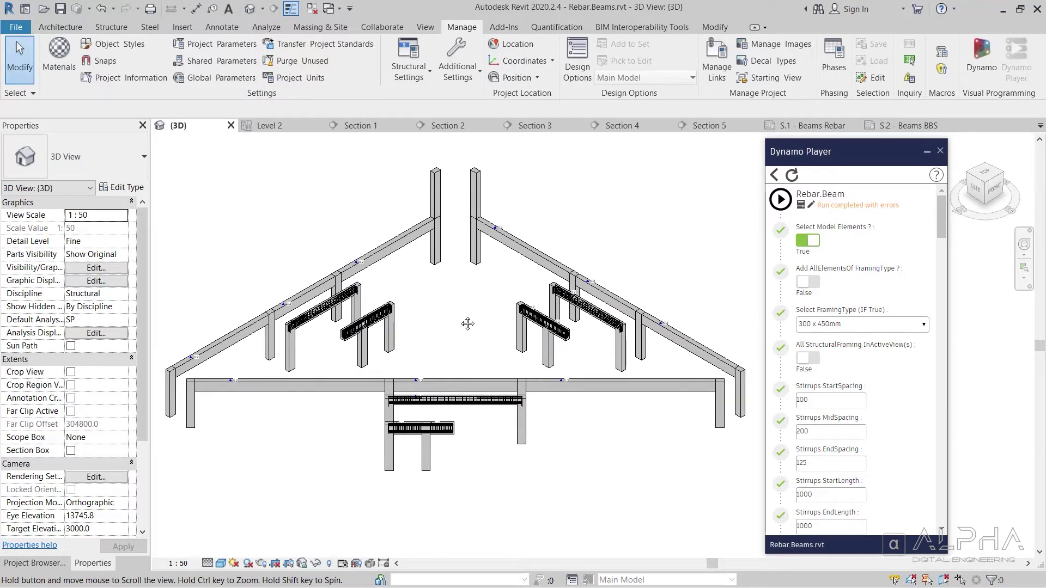
{"action": "left_click", "coordinate": [216, 349]}
{"action": "left_click", "coordinate": [523, 244], "text": "ctrl"}
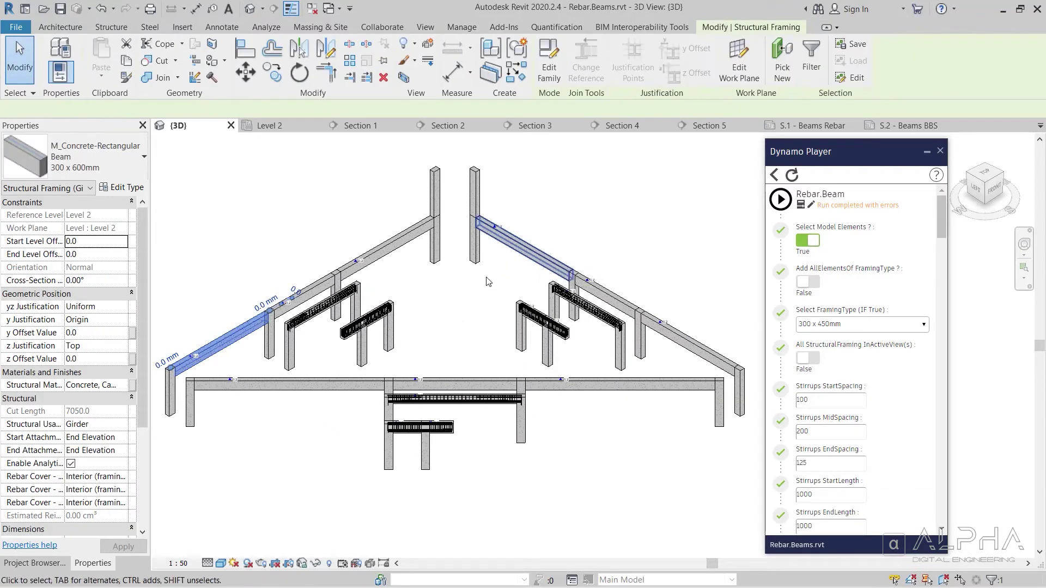
{"action": "left_click", "coordinate": [791, 175]}
Step: Set the top bars' start extension to -500 in the Rebar.Beam script inputs
{"action": "scroll", "coordinate": [782, 227], "scroll_direction": "down", "scroll_amount": 1}
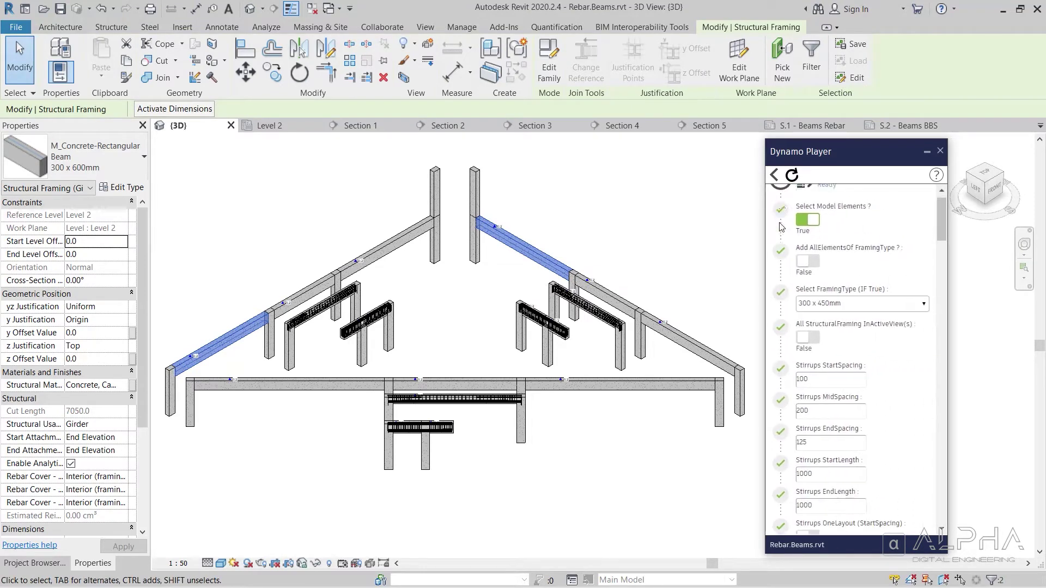
{"action": "scroll", "coordinate": [780, 228], "scroll_direction": "down", "scroll_amount": 6}
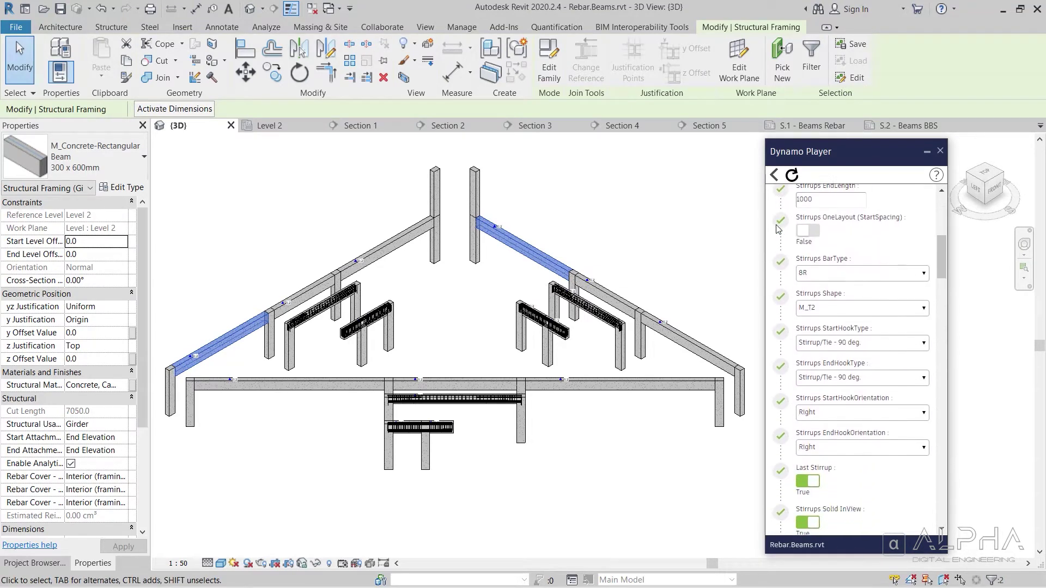
{"action": "scroll", "coordinate": [778, 229], "scroll_direction": "down", "scroll_amount": 8}
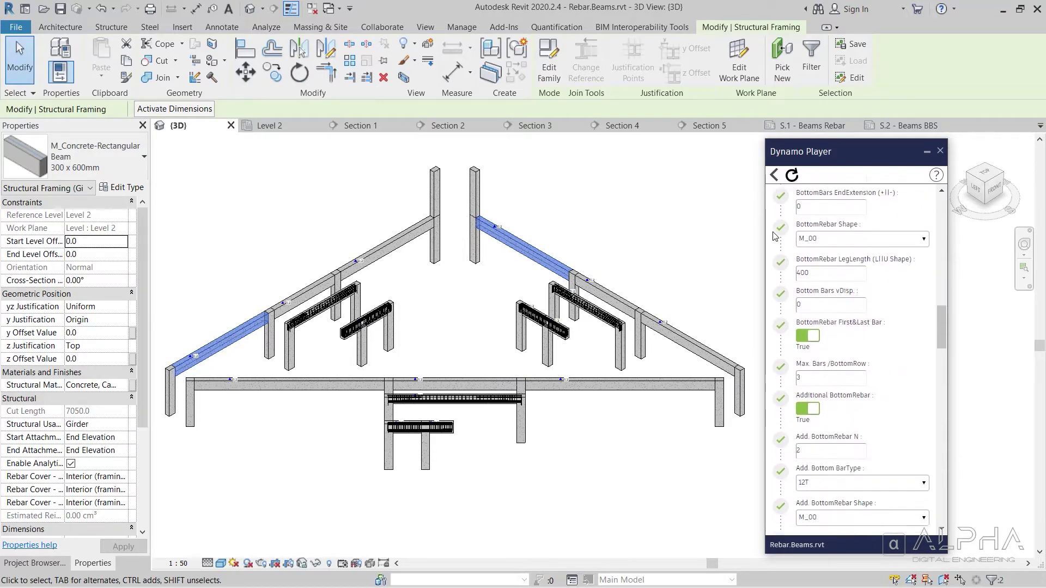
{"action": "scroll", "coordinate": [775, 236], "scroll_direction": "down", "scroll_amount": 6}
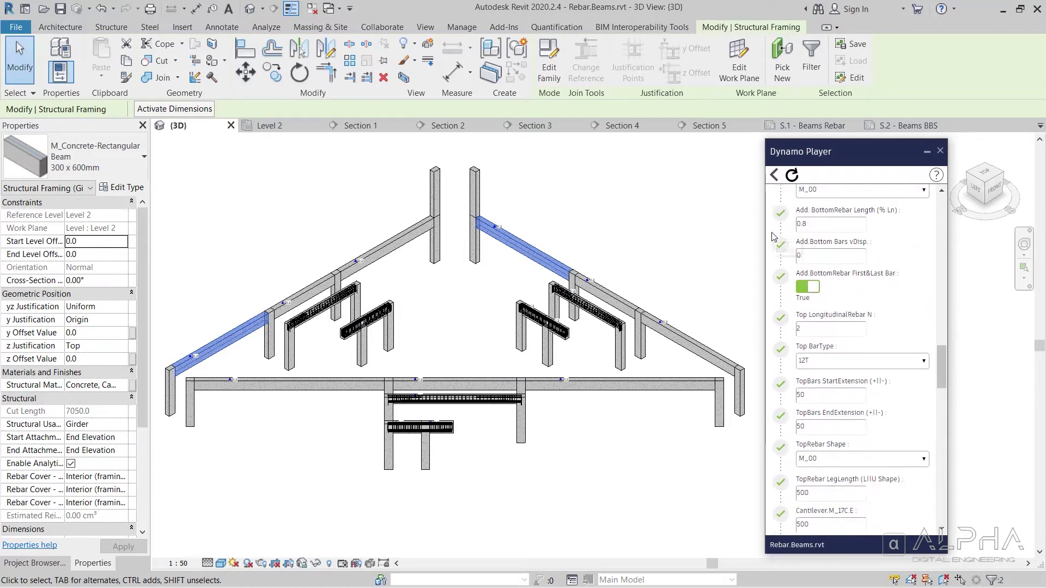
{"action": "scroll", "coordinate": [774, 237], "scroll_direction": "down", "scroll_amount": 3}
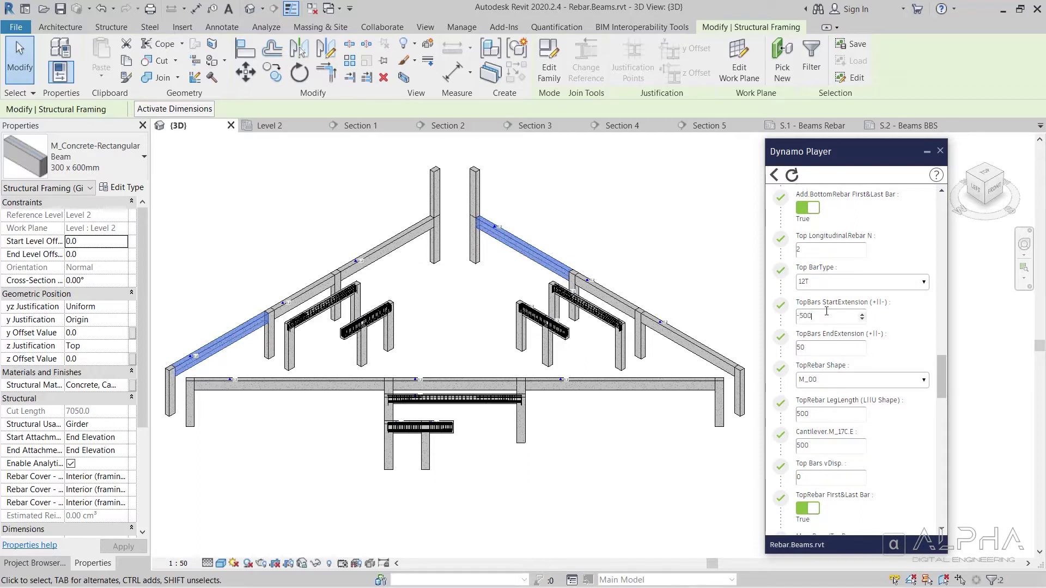
Step: Set the top bars' end extension to 2500 and the additional top-left bars' right length (% Ln) to 0.15
{"action": "type", "text": "500"}
{"action": "scroll", "coordinate": [782, 353], "scroll_direction": "down", "scroll_amount": 5}
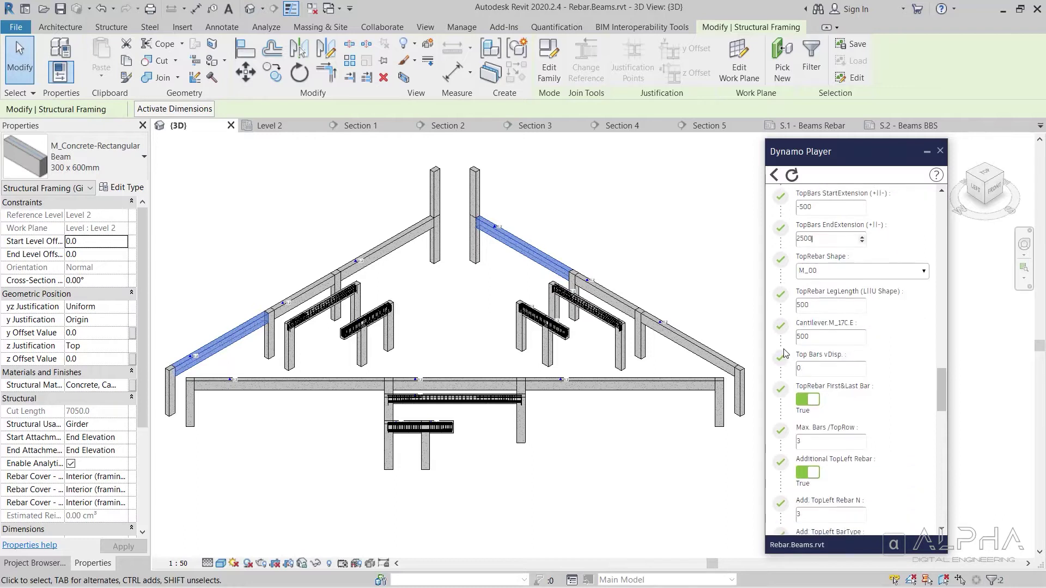
{"action": "scroll", "coordinate": [782, 353], "scroll_direction": "down", "scroll_amount": 3}
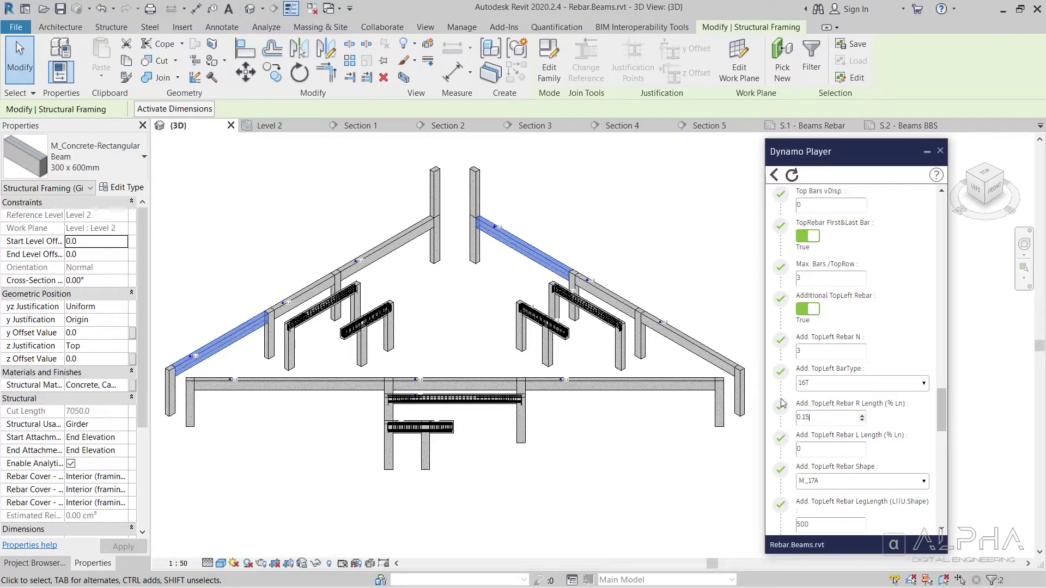
{"action": "scroll", "coordinate": [782, 402], "scroll_direction": "down", "scroll_amount": 6}
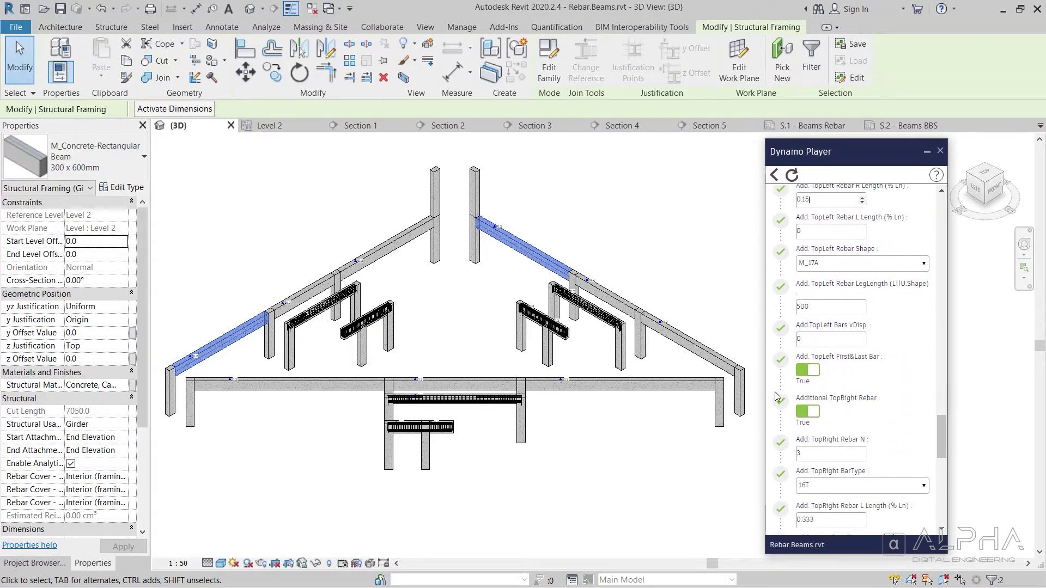
Step: Set the additional top-right bars' right length (% Ln) to 0.33 and their rebar shape to M_00
{"action": "scroll", "coordinate": [777, 397], "scroll_direction": "down", "scroll_amount": 2}
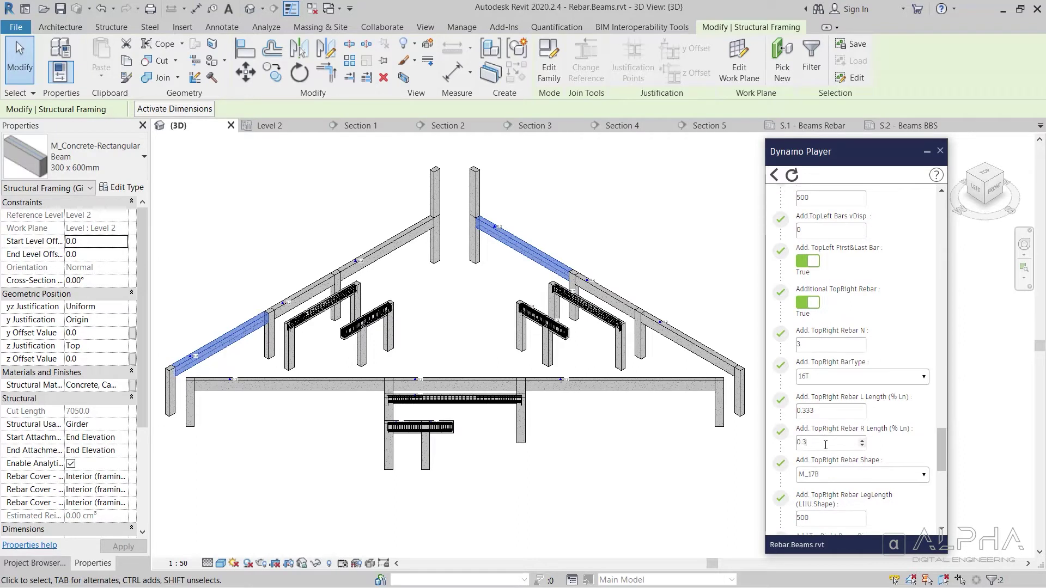
{"action": "left_click", "coordinate": [826, 477]}
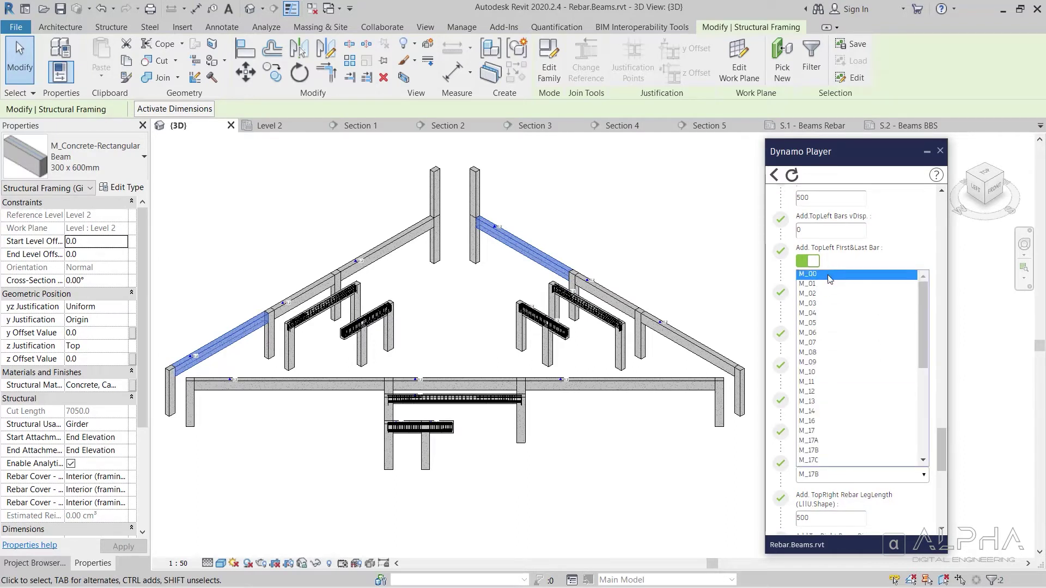
{"action": "left_click", "coordinate": [815, 275]}
{"action": "scroll", "coordinate": [780, 421], "scroll_direction": "down", "scroll_amount": 2}
{"action": "scroll", "coordinate": [780, 421], "scroll_direction": "down", "scroll_amount": 4}
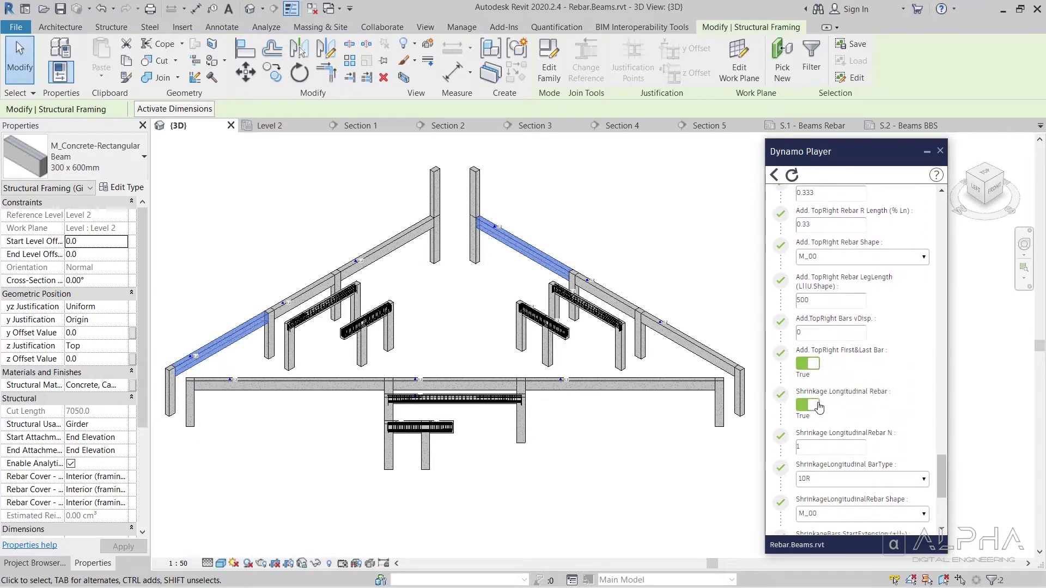
Step: Run the Rebar.Beam script on the left long beam's outer end span and the right long beam's rear end span, and dismiss its report
{"action": "scroll", "coordinate": [806, 485], "scroll_direction": "up", "scroll_amount": 20}
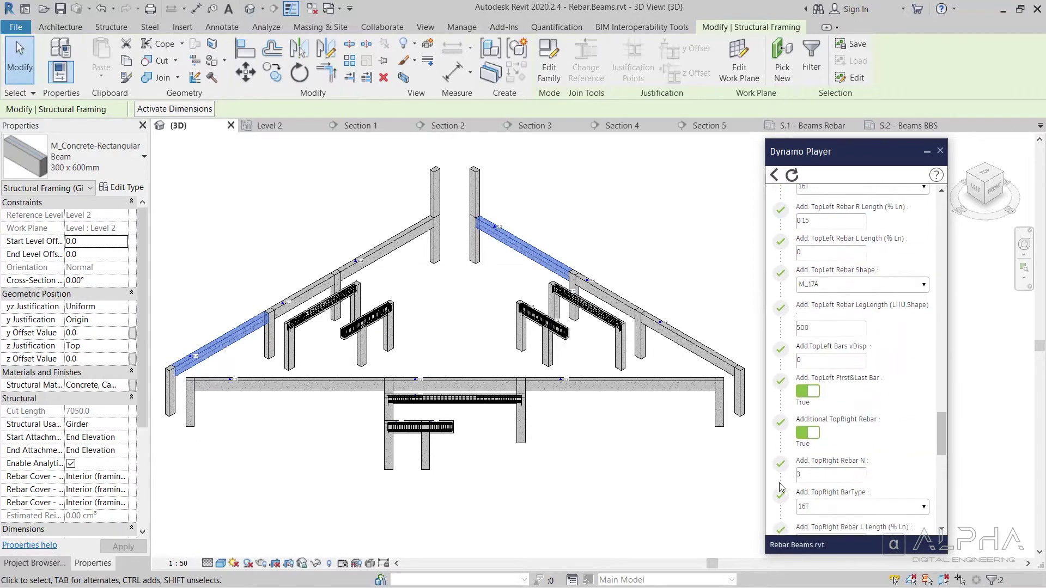
{"action": "scroll", "coordinate": [782, 484], "scroll_direction": "up", "scroll_amount": 3}
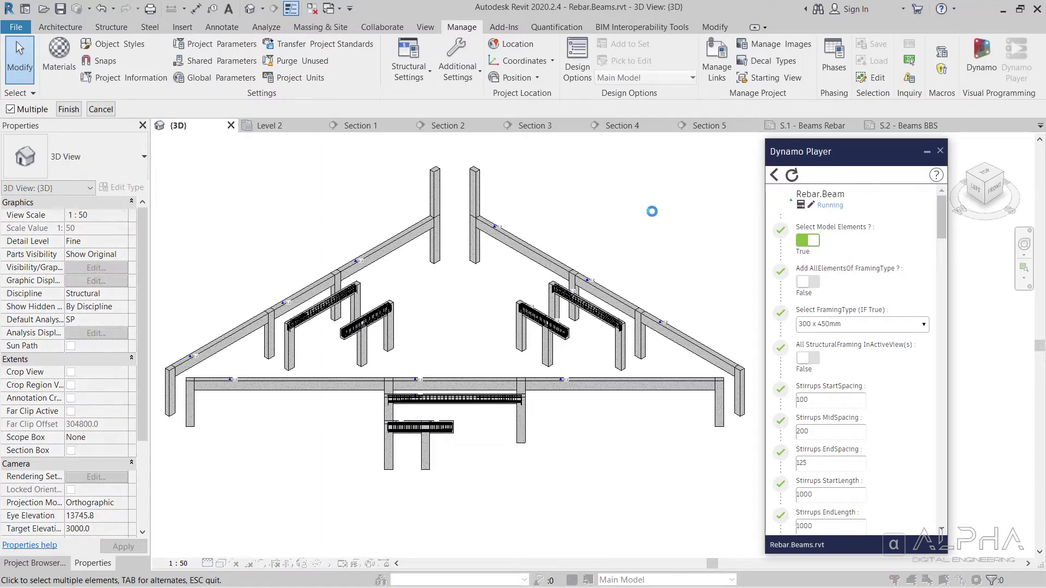
{"action": "left_click", "coordinate": [230, 335]}
{"action": "left_click", "coordinate": [515, 245]}
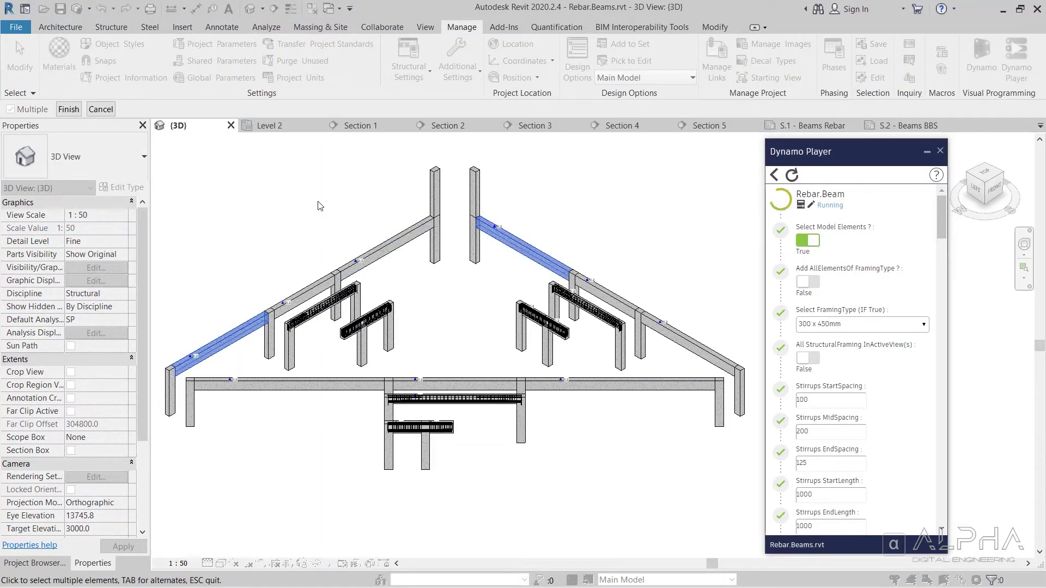
{"action": "left_click", "coordinate": [68, 109]}
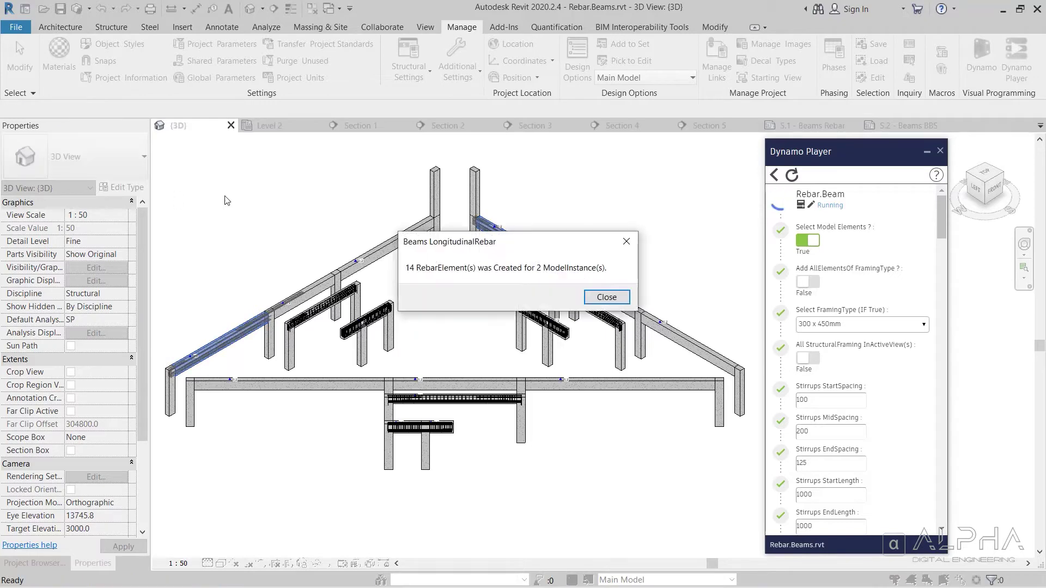
{"action": "left_click", "coordinate": [598, 298]}
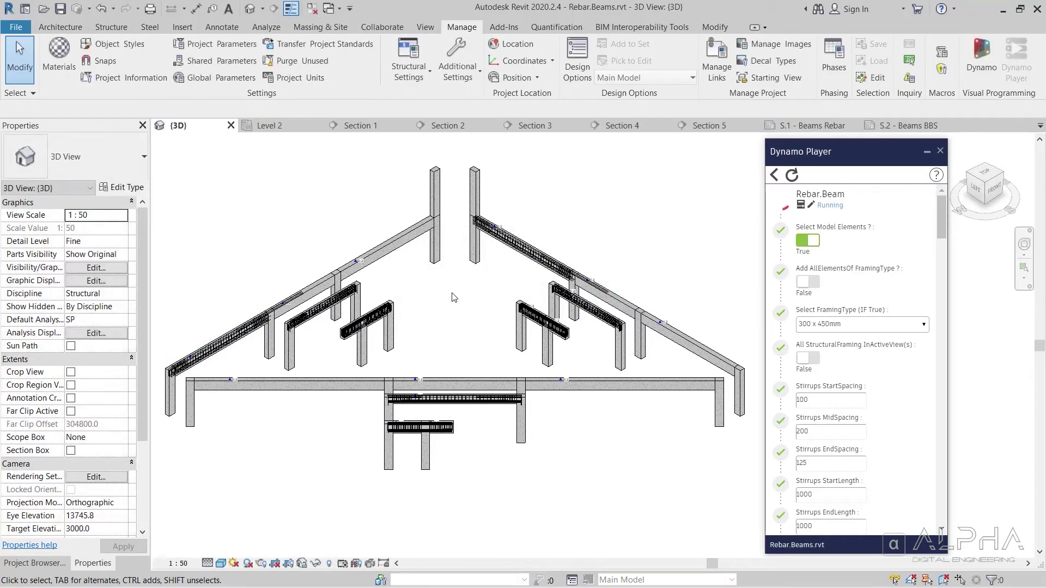
Step: Examine the stirrups and longitudinal bars along the left long beam's outer end span and past its inner column
{"action": "scroll", "coordinate": [157, 387], "scroll_direction": "up", "scroll_amount": 5}
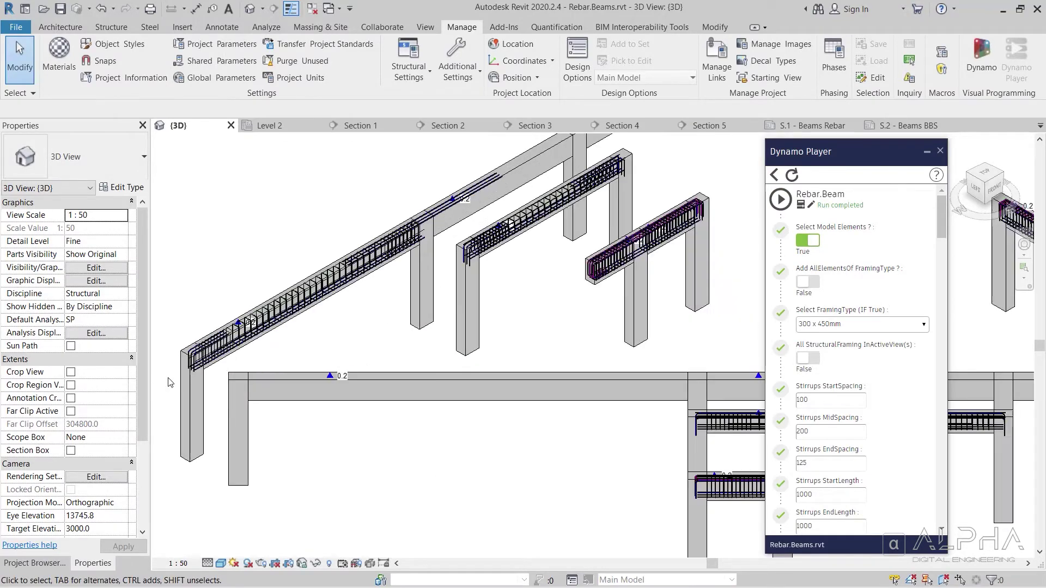
{"action": "scroll", "coordinate": [181, 288], "scroll_direction": "up", "scroll_amount": 5}
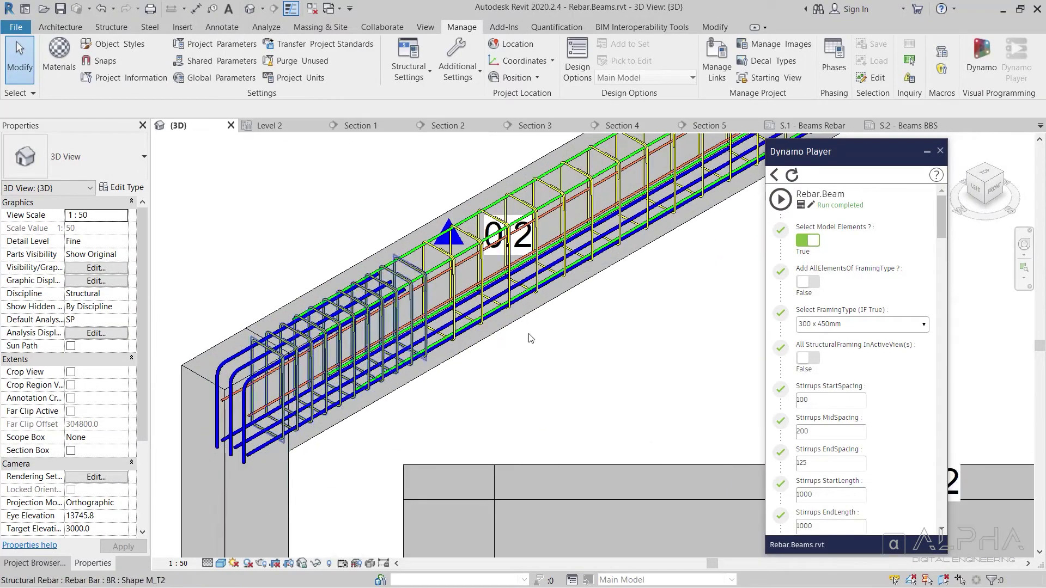
{"action": "middle_click_drag", "start_coordinate": [606, 352], "coordinate": [369, 466]}
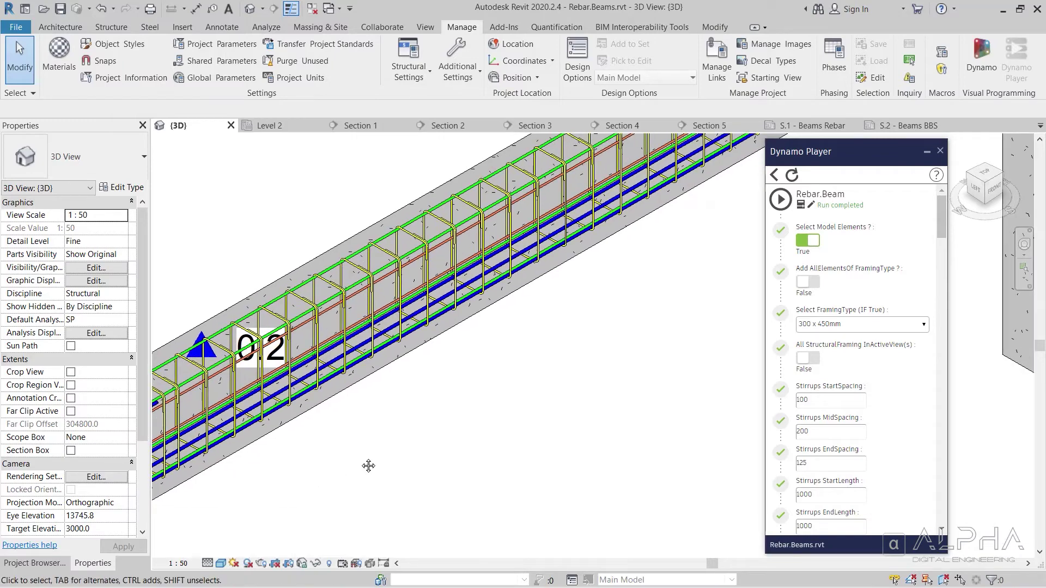
{"action": "middle_click_drag", "start_coordinate": [664, 280], "coordinate": [434, 430]}
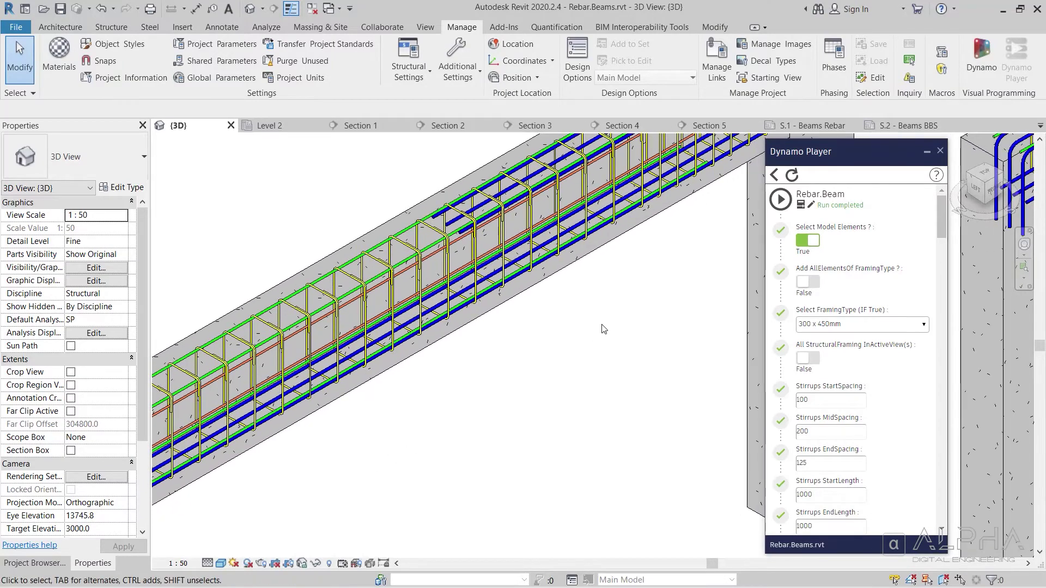
{"action": "middle_click_drag", "start_coordinate": [657, 285], "coordinate": [416, 443]}
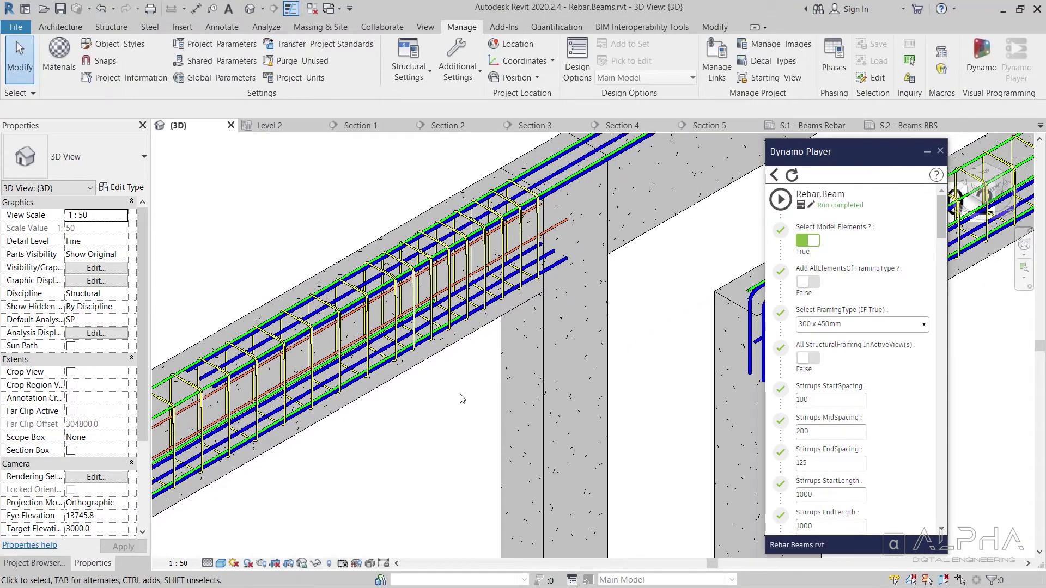
{"action": "mouse_move", "coordinate": [655, 298]}
{"action": "middle_mouse_down"}
{"action": "mouse_move", "coordinate": [482, 398]}
{"action": "mouse_move", "coordinate": [516, 414]}
{"action": "mouse_move", "coordinate": [435, 226]}
{"action": "middle_mouse_up"}
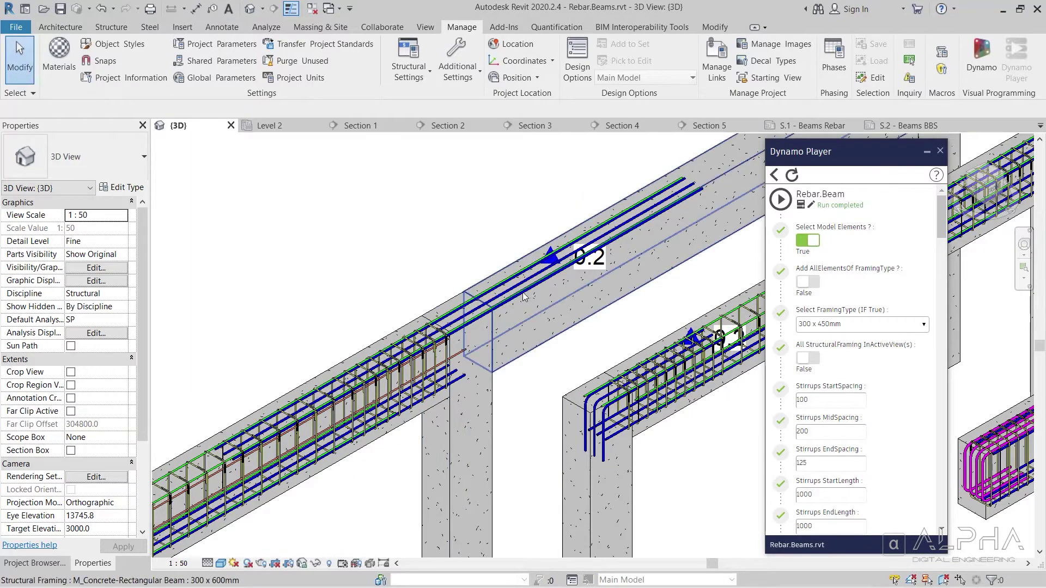
{"action": "middle_click_drag", "start_coordinate": [388, 232], "coordinate": [439, 172], "text": "shift"}
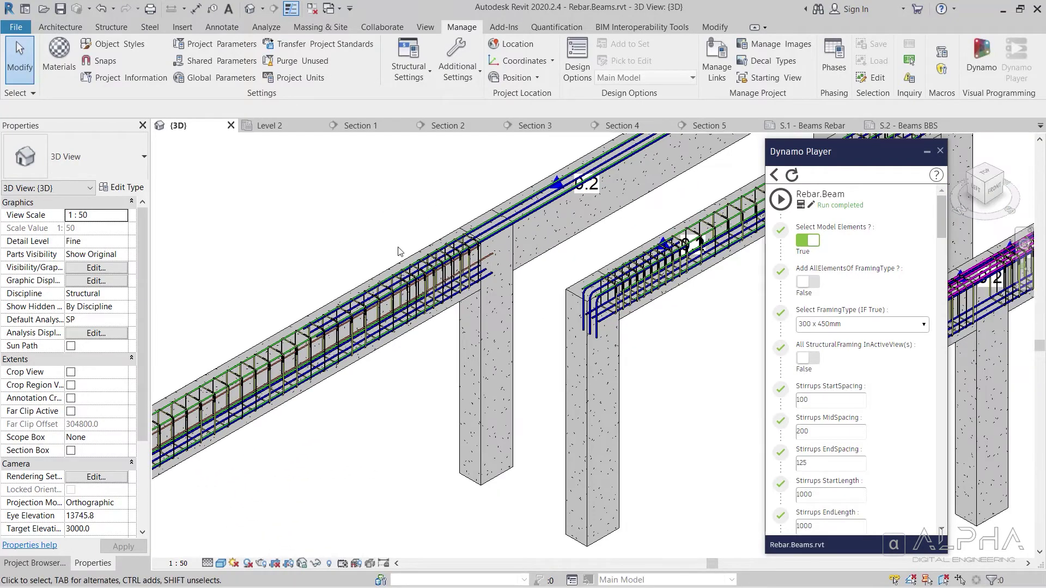
{"action": "mouse_move", "coordinate": [378, 388]}
{"action": "middle_mouse_down", "text": "shift"}
{"action": "mouse_move", "coordinate": [368, 405]}
{"action": "mouse_move", "coordinate": [433, 359]}
{"action": "mouse_move", "coordinate": [412, 371]}
{"action": "middle_mouse_up", "text": "shift"}
{"action": "scroll", "coordinate": [430, 357], "scroll_direction": "down", "scroll_amount": 5}
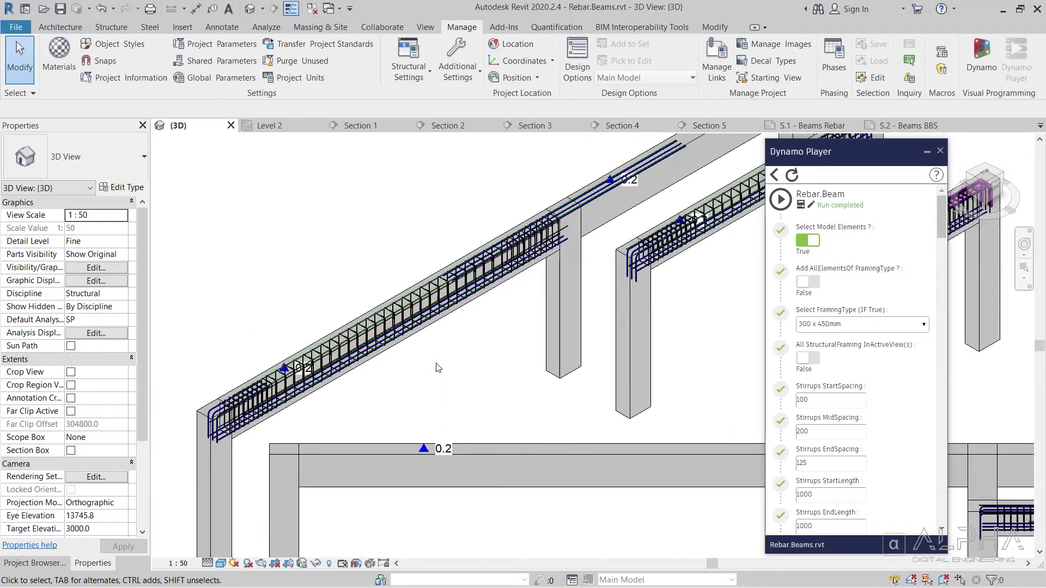
Step: Examine the stirrups and longitudinal bars generated along the right long beam's rear end span
{"action": "middle_click_drag", "start_coordinate": [633, 325], "coordinate": [451, 328]}
{"action": "scroll", "coordinate": [422, 245], "scroll_direction": "up", "scroll_amount": 1}
{"action": "scroll", "coordinate": [422, 245], "scroll_direction": "up", "scroll_amount": 4}
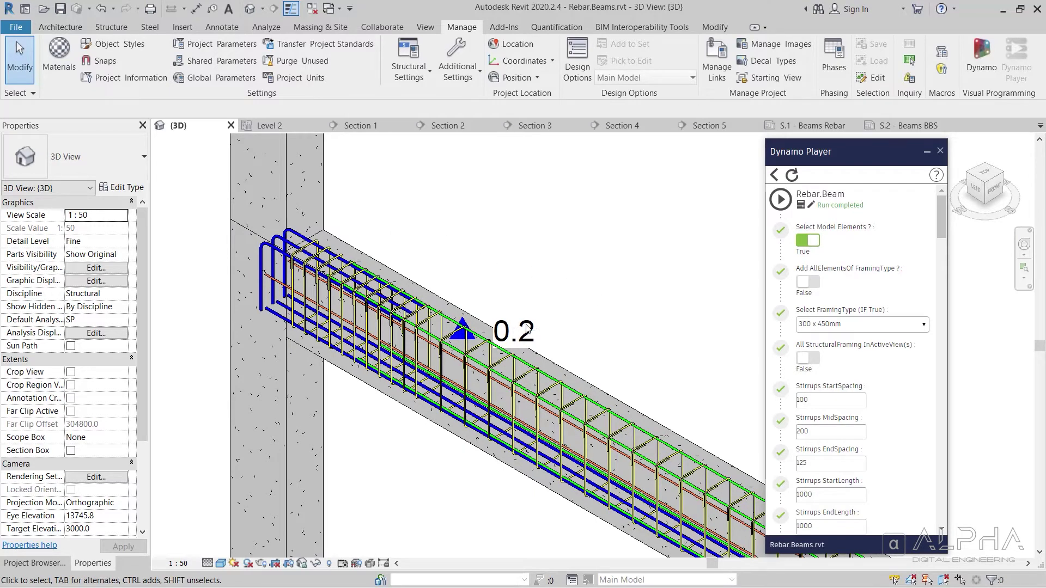
{"action": "middle_click_drag", "start_coordinate": [630, 358], "coordinate": [321, 158]}
{"action": "middle_click_drag", "start_coordinate": [626, 338], "coordinate": [492, 248]}
{"action": "middle_click_drag", "start_coordinate": [625, 306], "coordinate": [488, 240]}
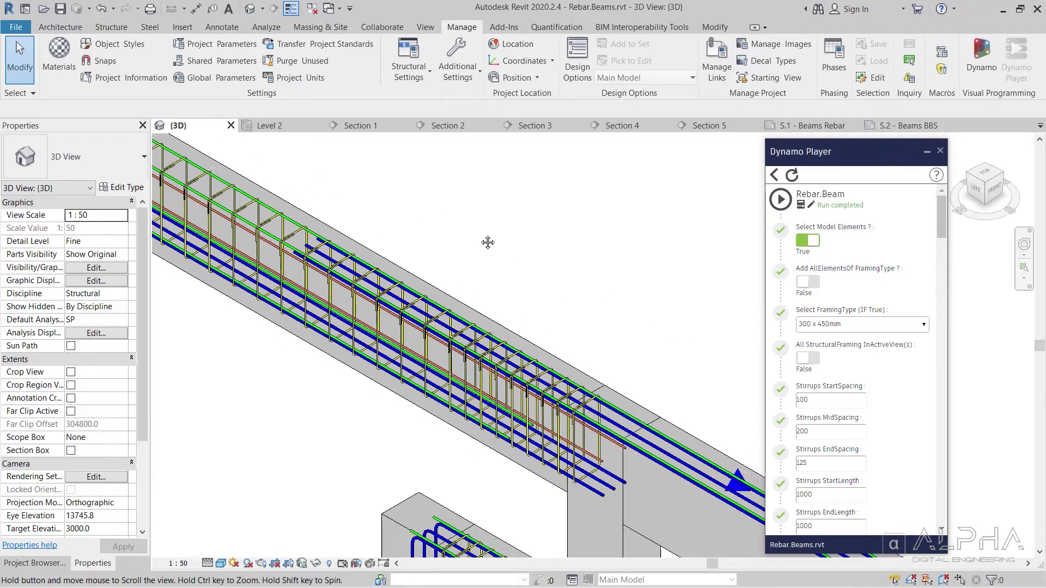
{"action": "scroll", "coordinate": [579, 306], "scroll_direction": "down", "scroll_amount": 2}
{"action": "mouse_move", "coordinate": [579, 307]}
{"action": "middle_mouse_down"}
{"action": "mouse_move", "coordinate": [596, 304]}
{"action": "mouse_move", "coordinate": [533, 290]}
{"action": "mouse_move", "coordinate": [532, 163]}
{"action": "mouse_move", "coordinate": [568, 178]}
{"action": "mouse_move", "coordinate": [654, 292]}
{"action": "mouse_move", "coordinate": [593, 298]}
{"action": "middle_mouse_up"}
{"action": "scroll", "coordinate": [593, 298], "scroll_direction": "down", "scroll_amount": 3}
{"action": "scroll", "coordinate": [605, 250], "scroll_direction": "down", "scroll_amount": 2}
Step: Select the rear end span of the left long beam and the outer end span of the right long beam
{"action": "middle_click_drag", "start_coordinate": [514, 299], "coordinate": [388, 307]}
{"action": "scroll", "coordinate": [388, 308], "scroll_direction": "down", "scroll_amount": 2}
{"action": "middle_click_drag", "start_coordinate": [328, 348], "coordinate": [416, 310]}
{"action": "scroll", "coordinate": [411, 310], "scroll_direction": "down", "scroll_amount": 1}
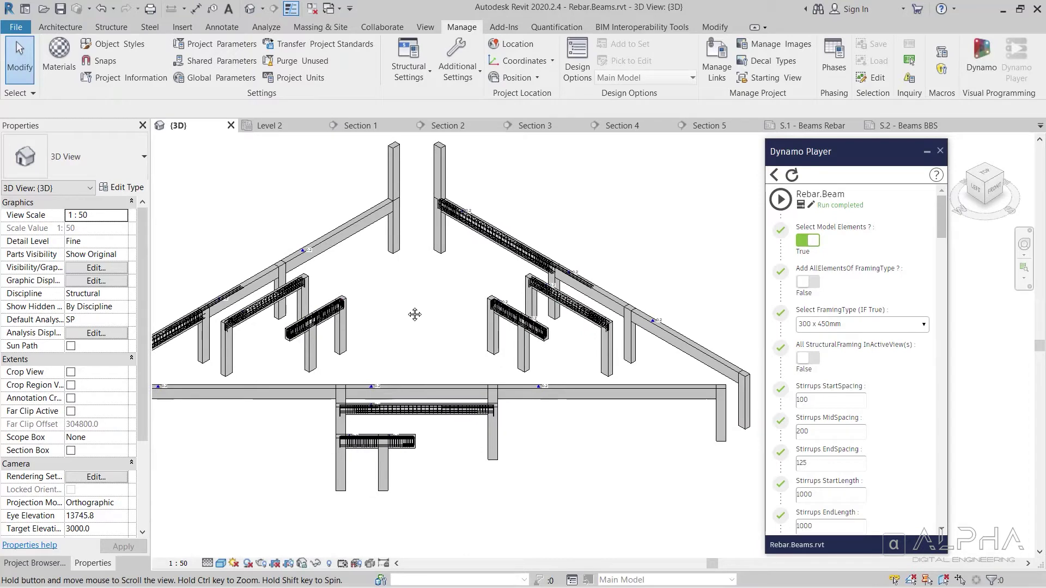
{"action": "left_click", "coordinate": [339, 246]}
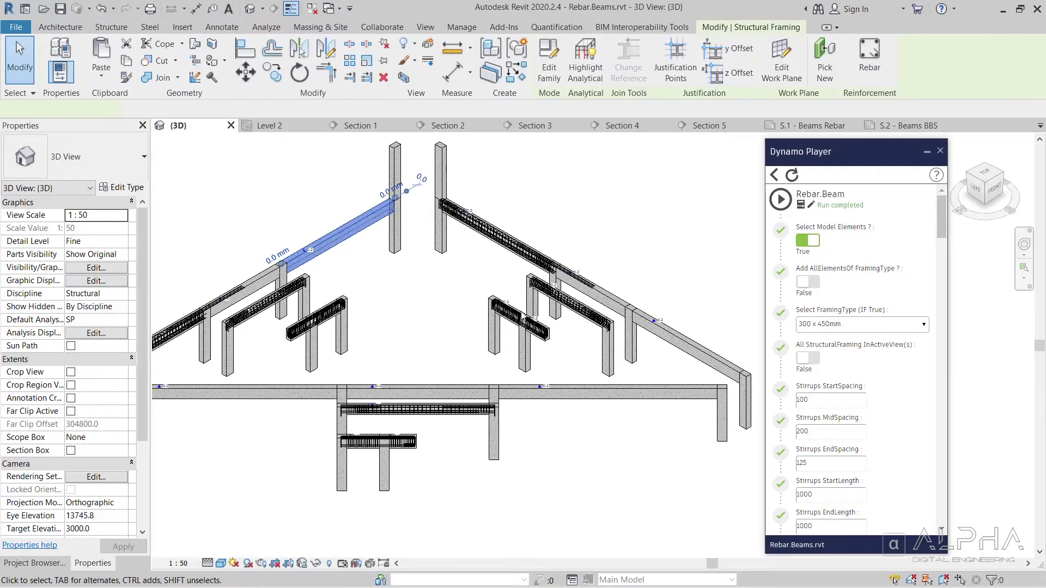
{"action": "left_click", "coordinate": [686, 343], "text": "ctrl"}
Step: Set the top bars' start extension to -2000 and end extension to -750 in the Rebar.Beam inputs
{"action": "scroll", "coordinate": [776, 270], "scroll_direction": "down", "scroll_amount": 5}
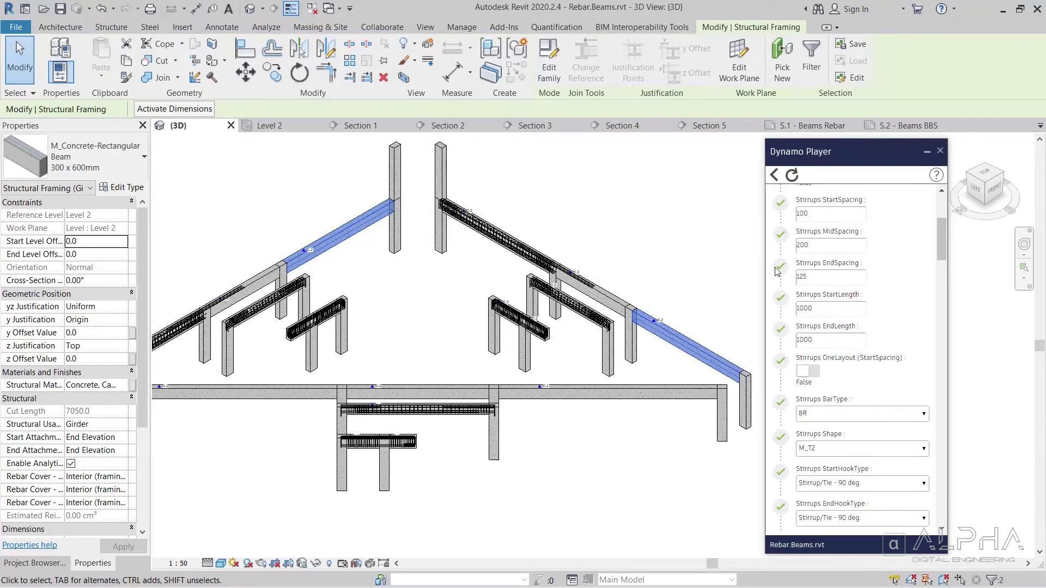
{"action": "scroll", "coordinate": [777, 270], "scroll_direction": "down", "scroll_amount": 8}
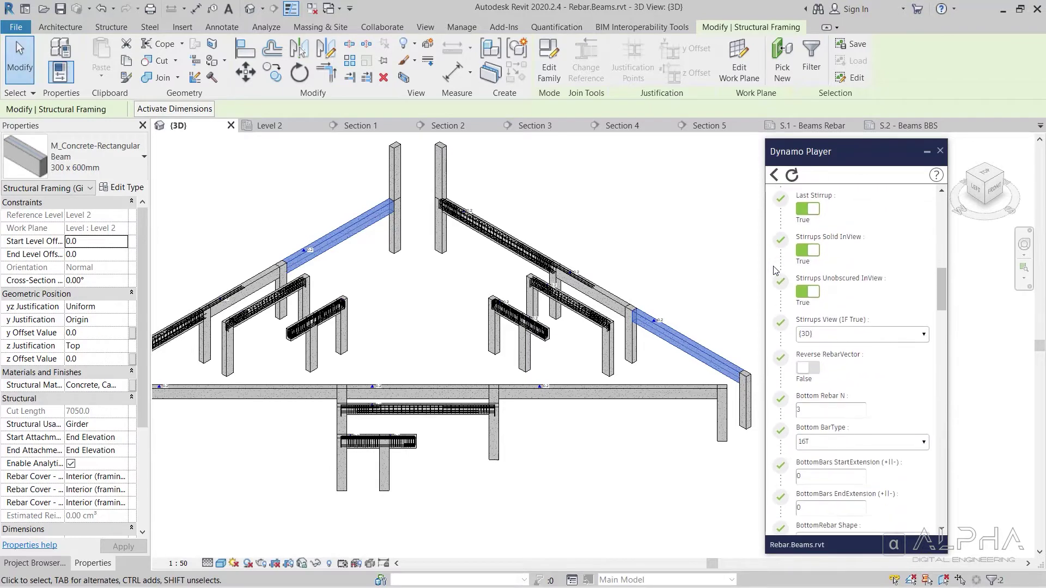
{"action": "scroll", "coordinate": [776, 271], "scroll_direction": "down", "scroll_amount": 8}
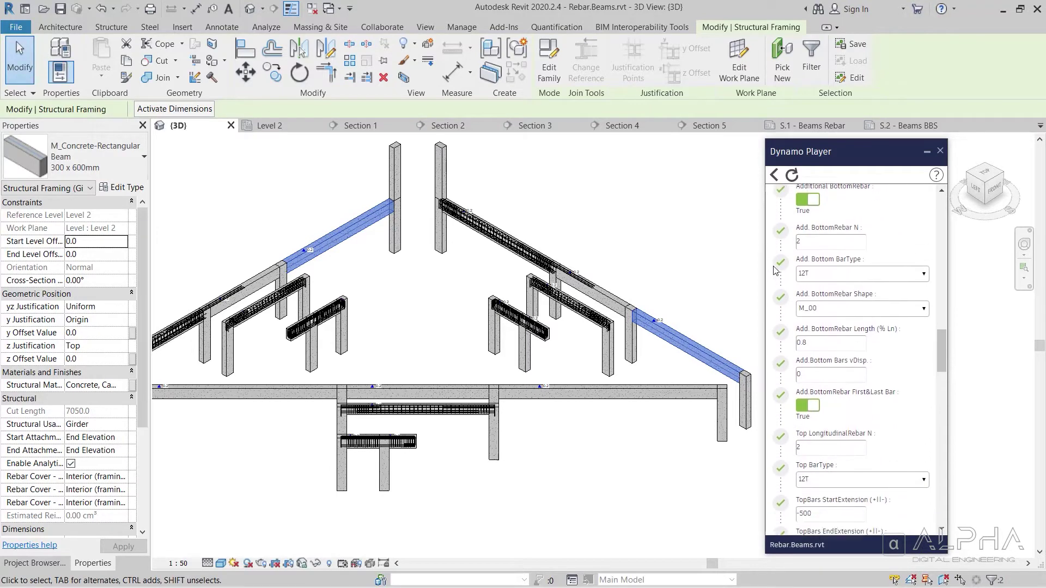
{"action": "scroll", "coordinate": [776, 270], "scroll_direction": "down", "scroll_amount": 5}
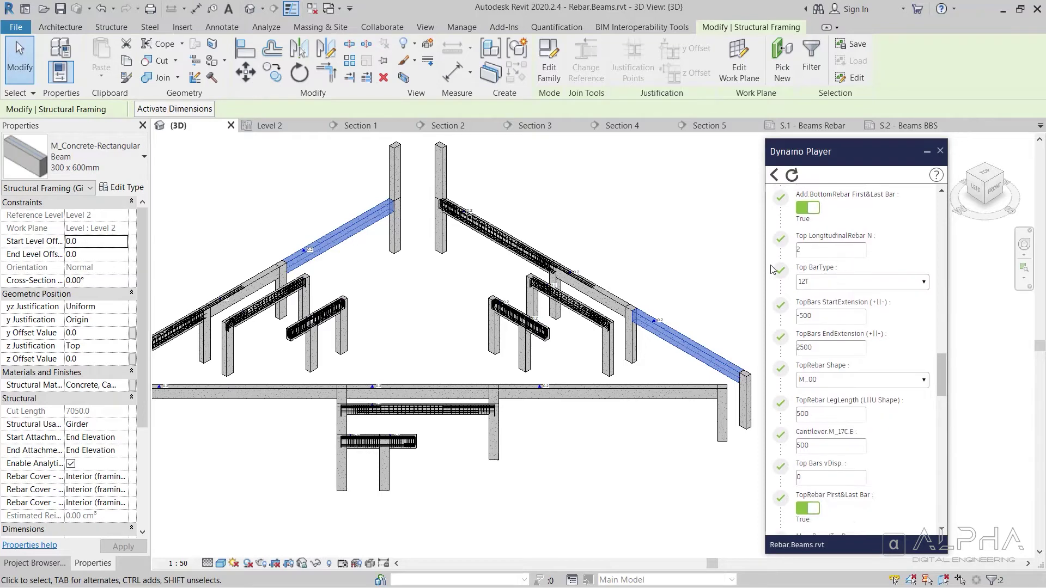
{"action": "double_click", "coordinate": [824, 265]}
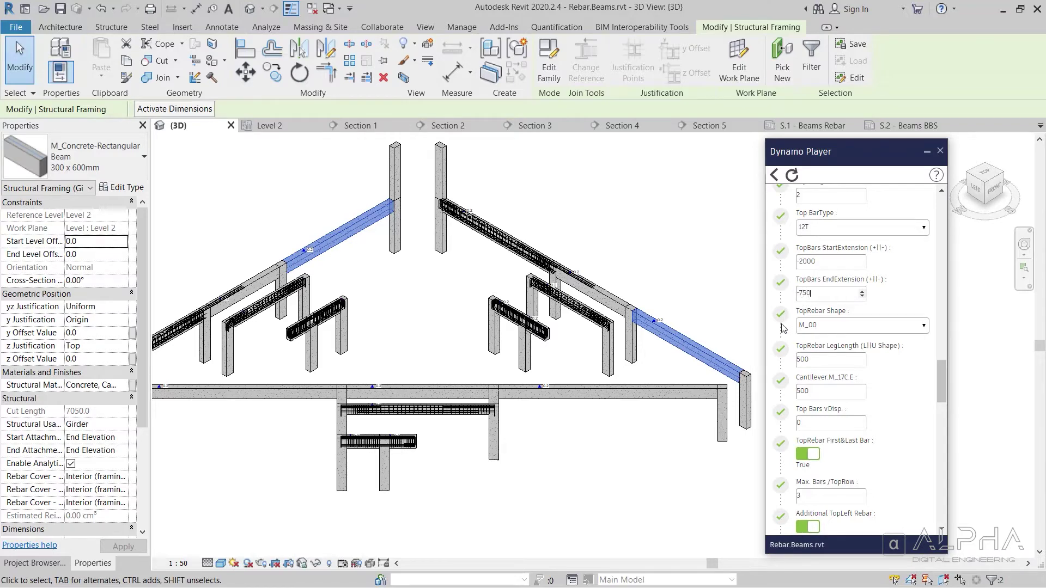
Step: Set the additional top-left bars' right and left lengths (% Ln) to 0.33 each and their shape to M_00
{"action": "scroll", "coordinate": [783, 328], "scroll_direction": "down", "scroll_amount": 6}
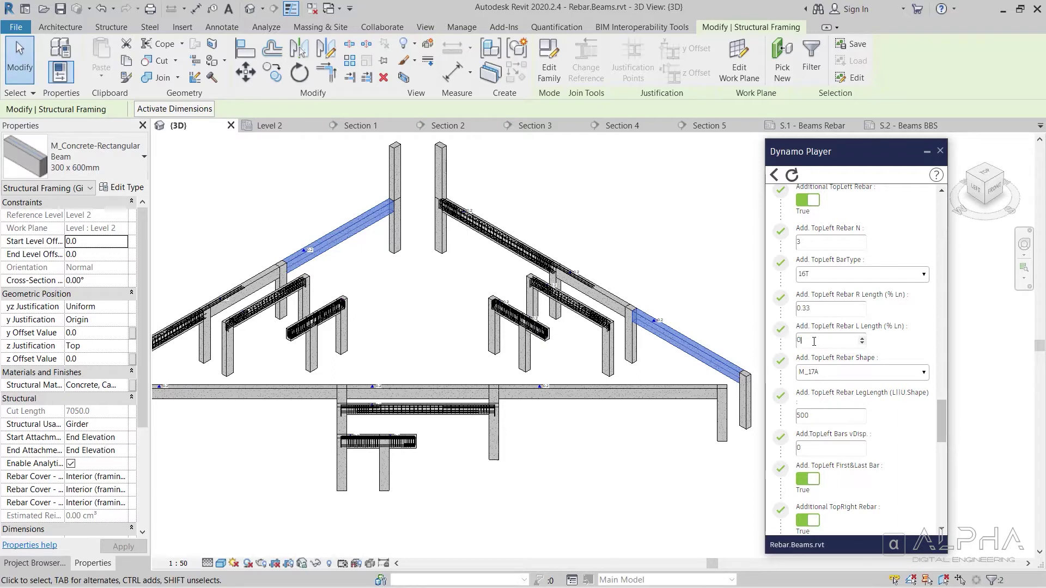
{"action": "left_click", "coordinate": [823, 372]}
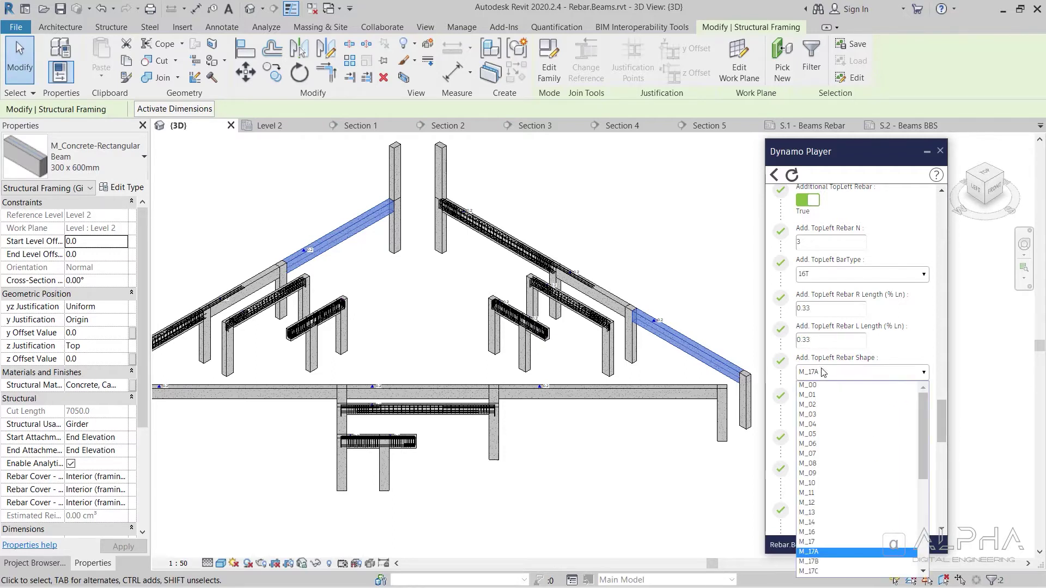
{"action": "left_click", "coordinate": [819, 388]}
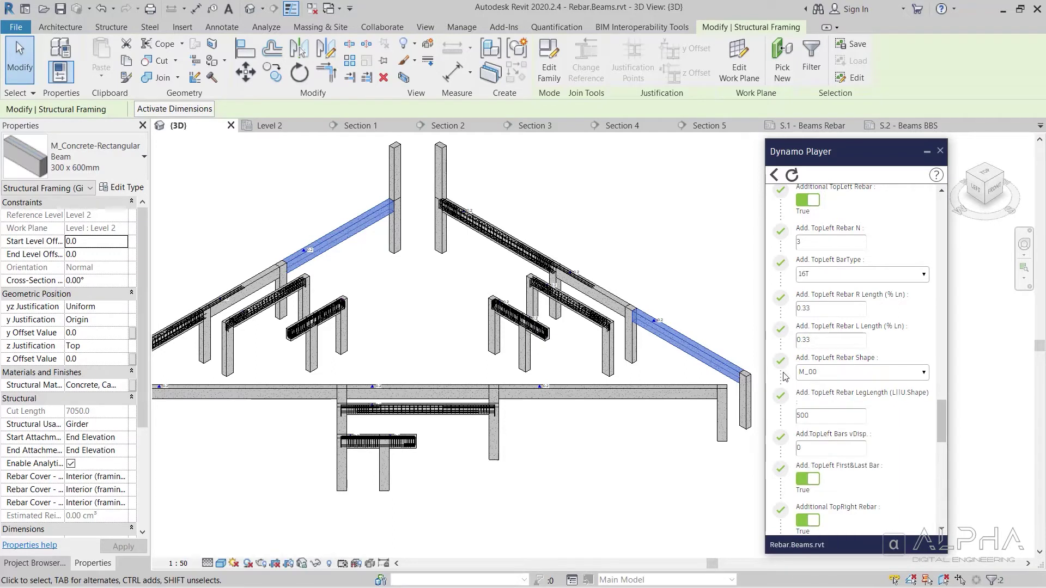
Step: Set the additional top-right bars' left length (% Ln) to 0.15 in the Rebar.Beam inputs
{"action": "scroll", "coordinate": [785, 377], "scroll_direction": "down", "scroll_amount": 5}
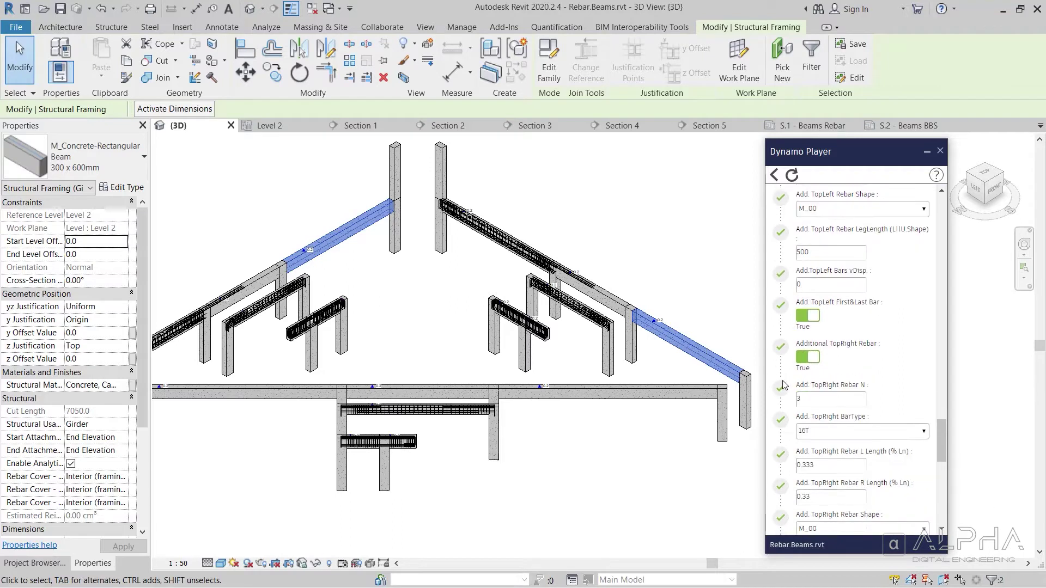
{"action": "scroll", "coordinate": [783, 385], "scroll_direction": "down", "scroll_amount": 2}
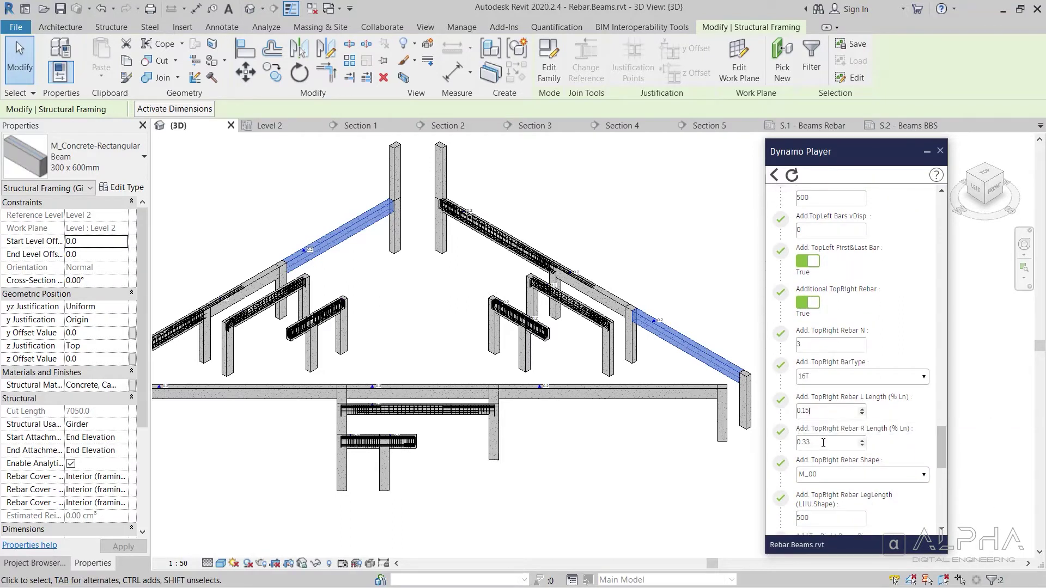
{"action": "left_click", "coordinate": [823, 481]}
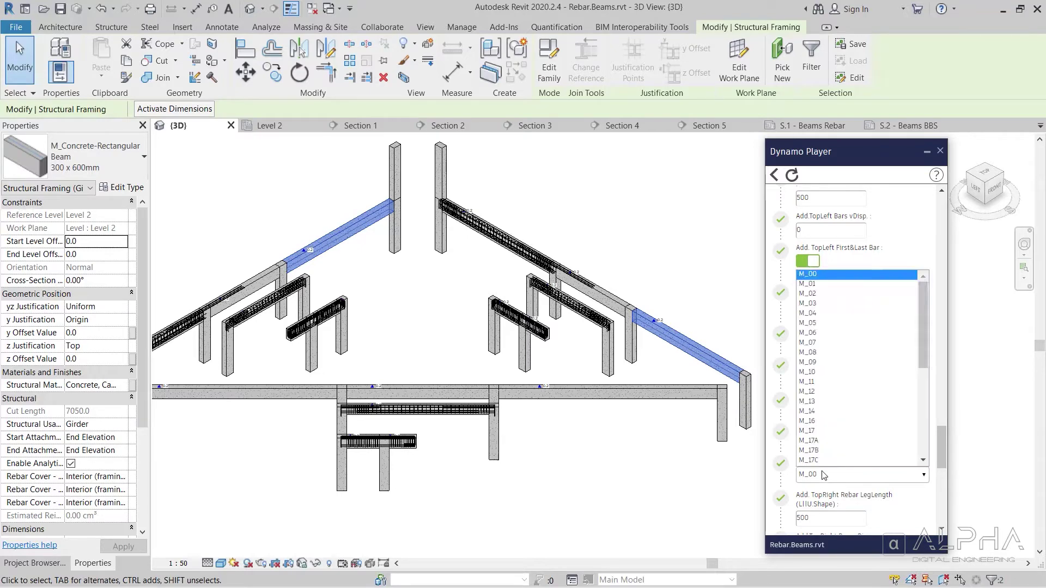
{"action": "left_click", "coordinate": [786, 475]}
{"action": "scroll", "coordinate": [786, 475], "scroll_direction": "up", "scroll_amount": 10}
{"action": "scroll", "coordinate": [786, 475], "scroll_direction": "up", "scroll_amount": 15}
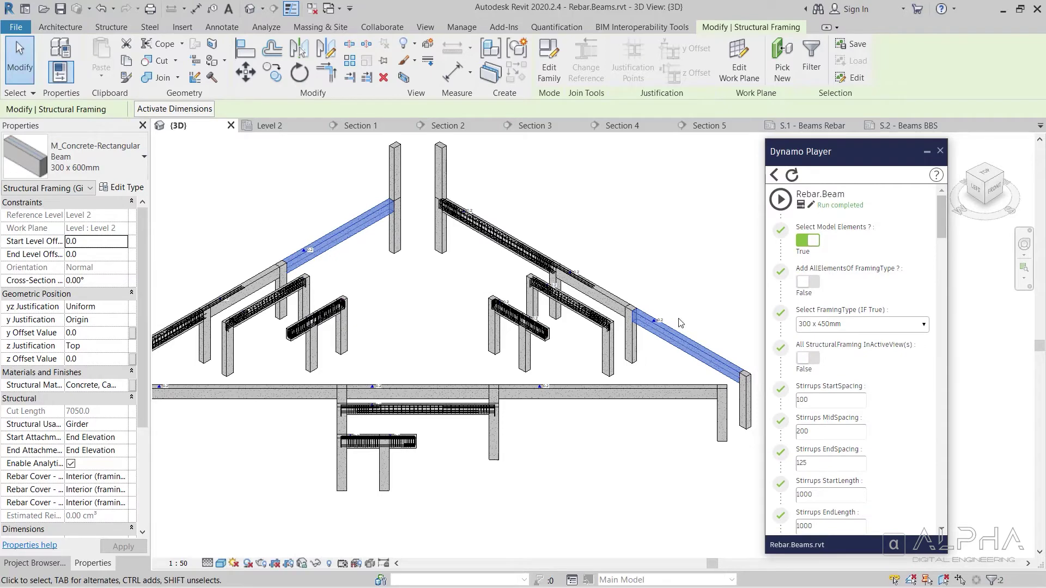
Step: Run Rebar.Beam on the outer end span of the right long beam and close the result message
{"action": "left_click", "coordinate": [740, 213]}
{"action": "left_click", "coordinate": [774, 201]}
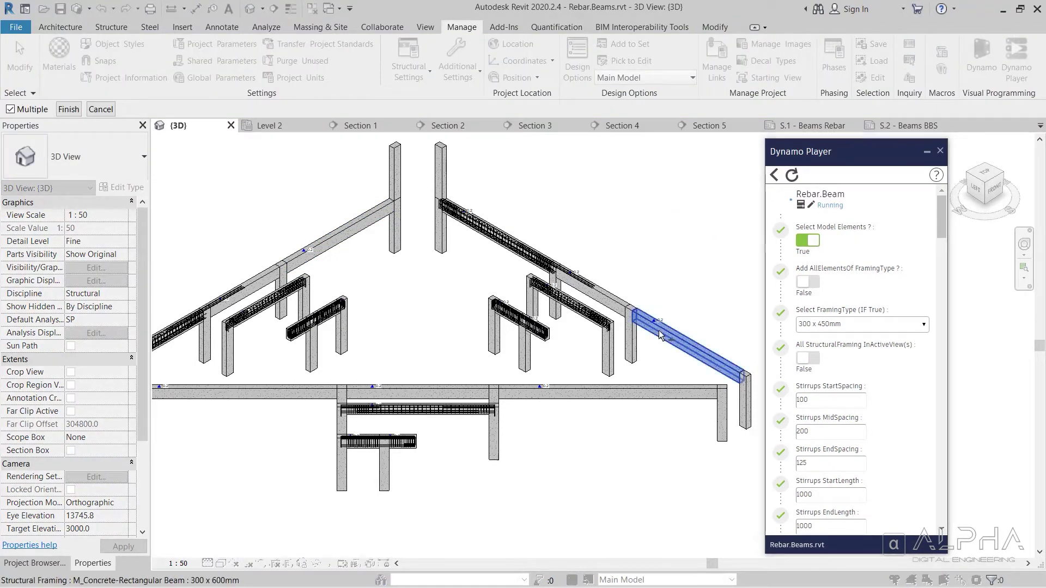
{"action": "left_click", "coordinate": [664, 315]}
{"action": "left_click", "coordinate": [69, 109]}
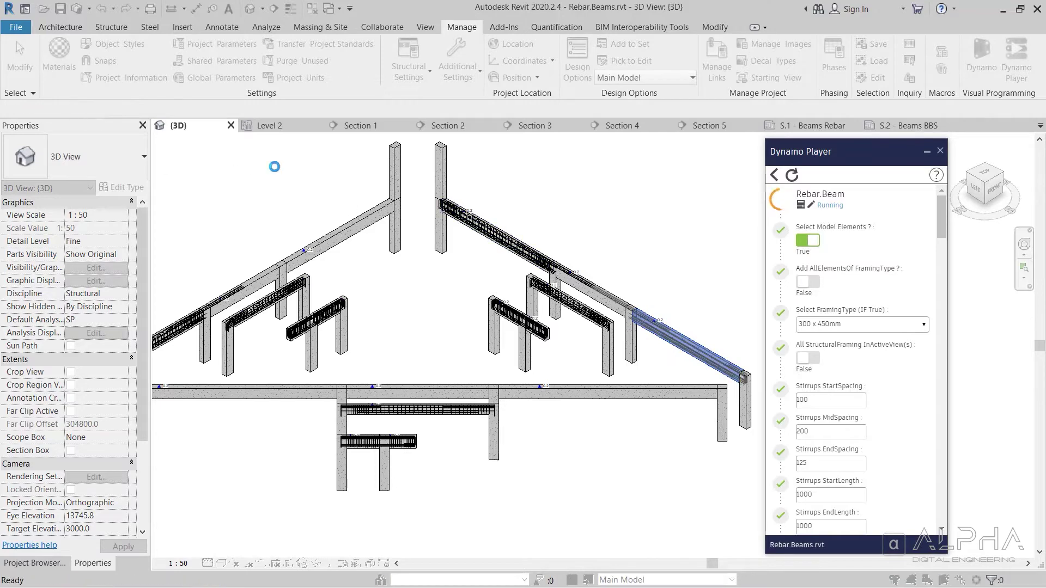
{"action": "left_click", "coordinate": [605, 297]}
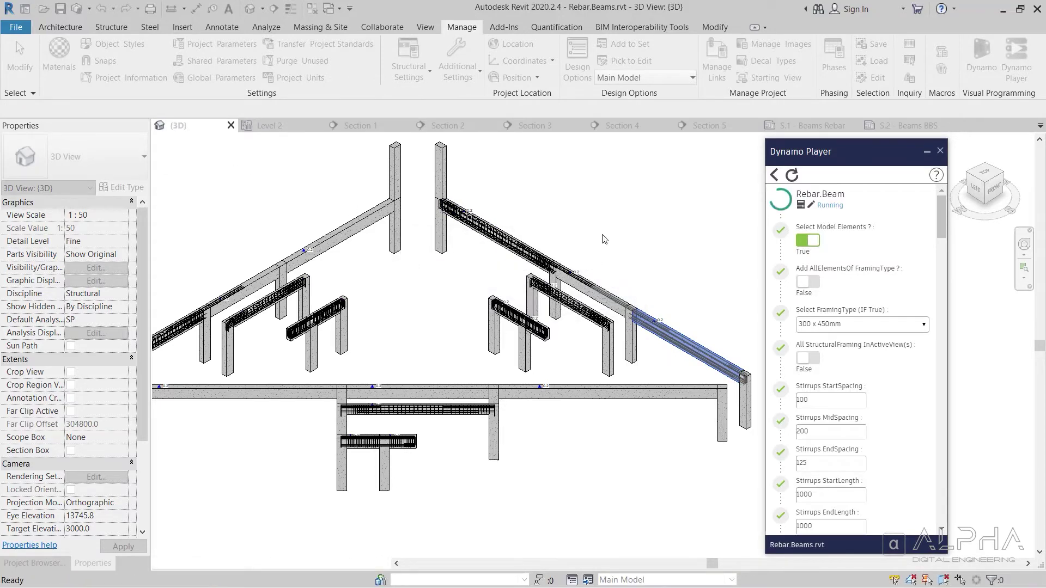
Step: Examine the new reinforcement along the right long beam's outer end span, including the top bars extending past the interior column
{"action": "scroll", "coordinate": [731, 354], "scroll_direction": "up", "scroll_amount": 3}
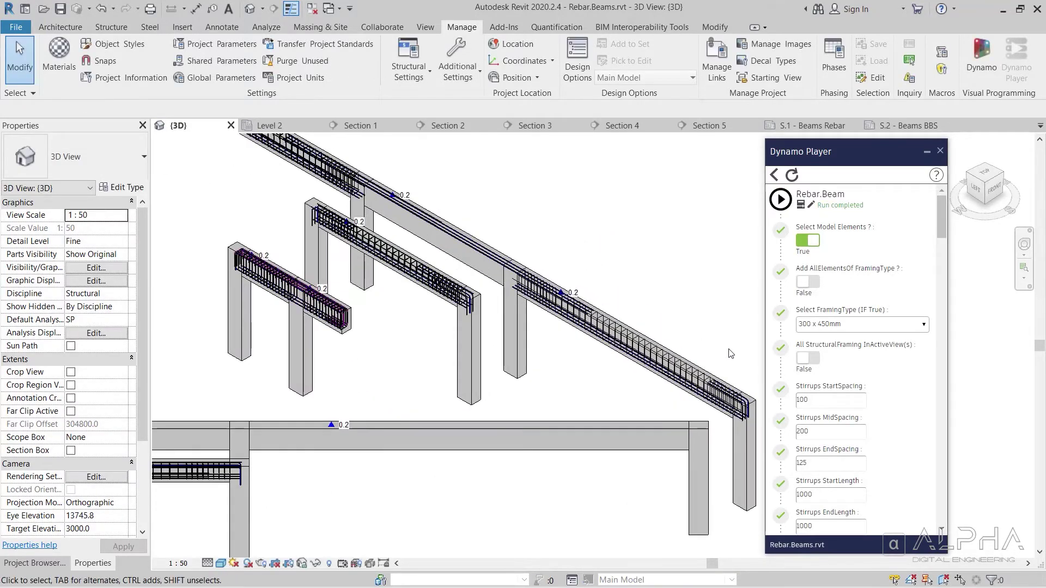
{"action": "scroll", "coordinate": [731, 353], "scroll_direction": "up", "scroll_amount": 5}
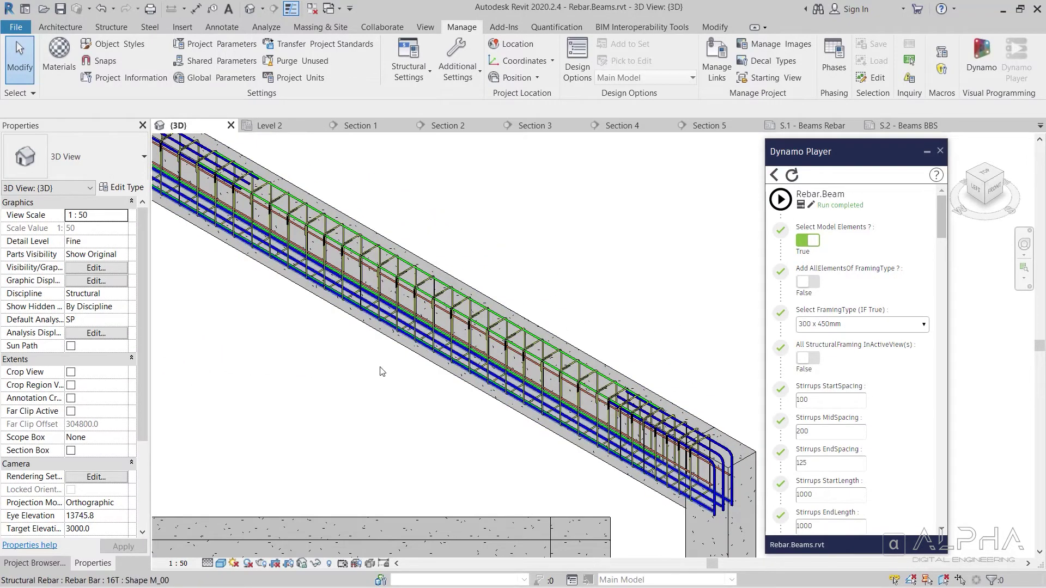
{"action": "middle_click_drag", "start_coordinate": [337, 347], "coordinate": [454, 404]}
{"action": "scroll", "coordinate": [432, 320], "scroll_direction": "down", "scroll_amount": 2}
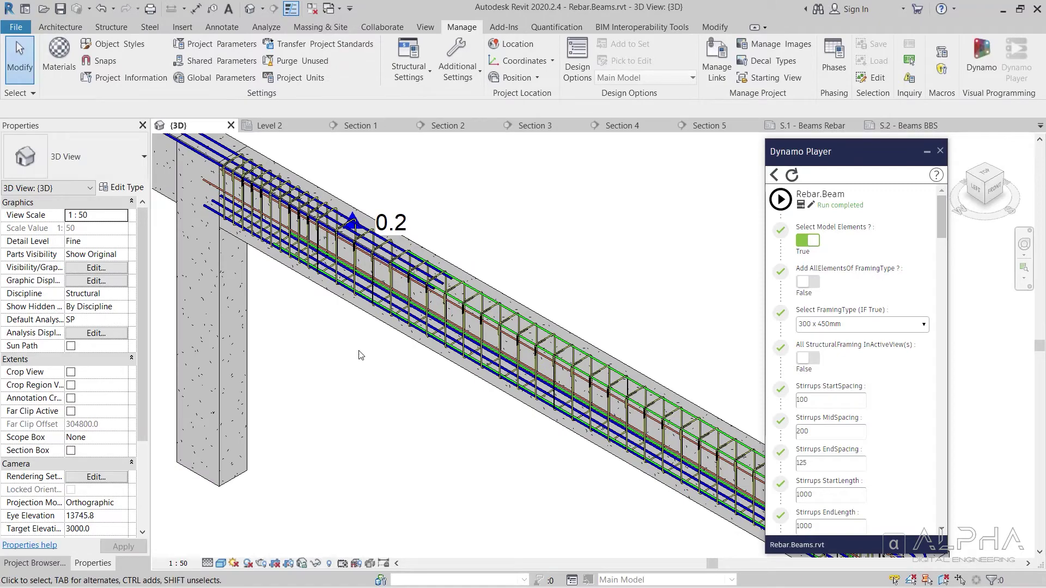
{"action": "scroll", "coordinate": [361, 357], "scroll_direction": "up", "scroll_amount": 2}
{"action": "middle_click_drag", "start_coordinate": [416, 221], "coordinate": [567, 359]}
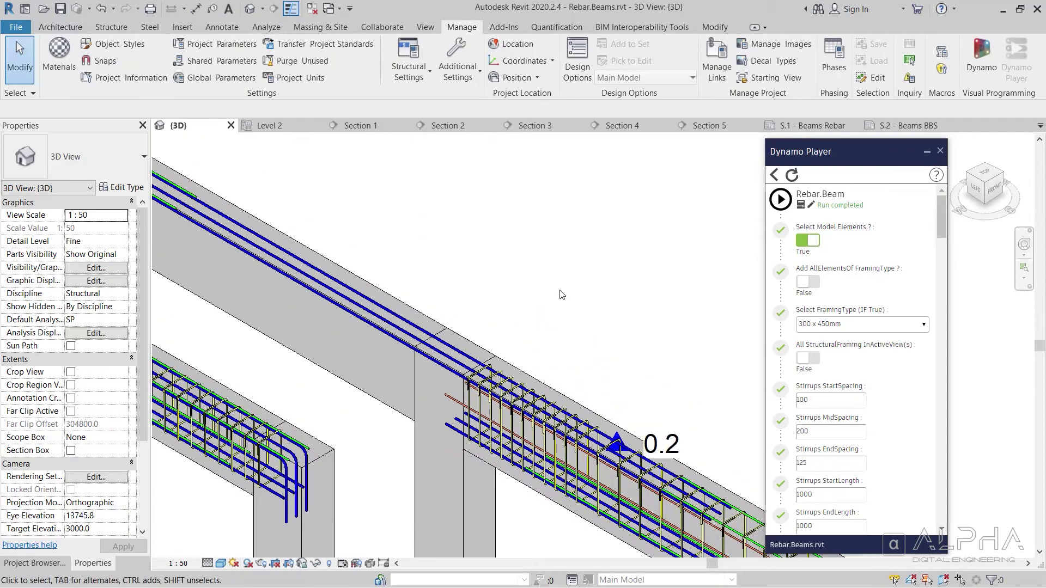
{"action": "middle_click_drag", "start_coordinate": [463, 232], "coordinate": [647, 280]}
{"action": "scroll", "coordinate": [381, 207], "scroll_direction": "up", "scroll_amount": 4}
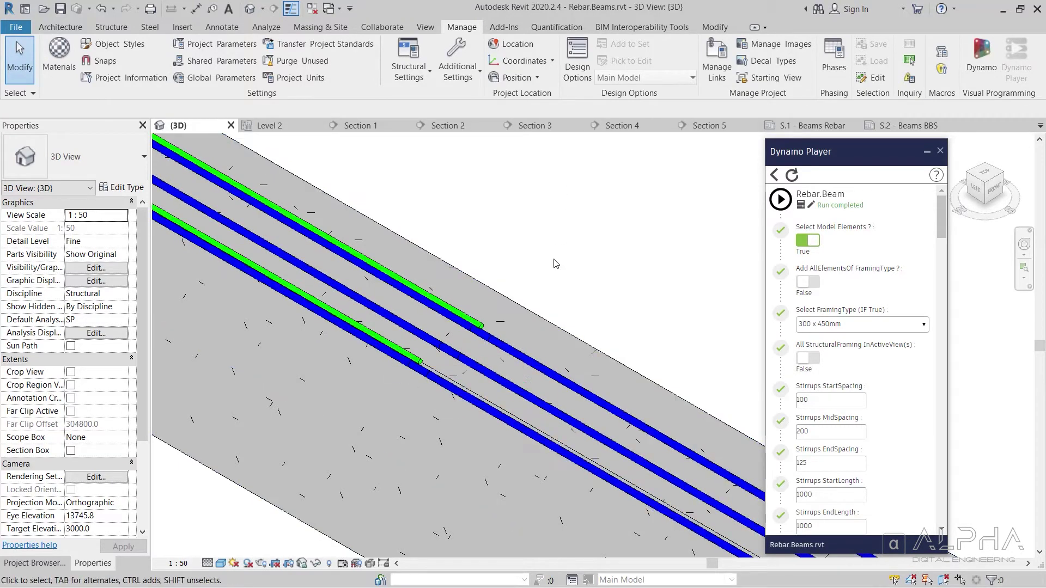
{"action": "middle_click_drag", "start_coordinate": [555, 263], "coordinate": [377, 171]}
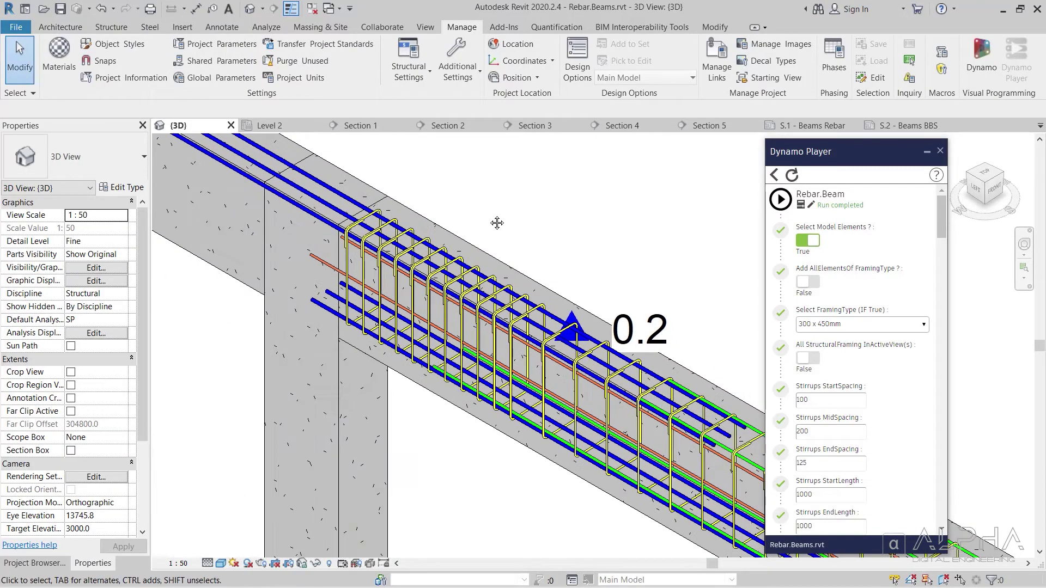
{"action": "scroll", "coordinate": [497, 223], "scroll_direction": "down", "scroll_amount": 5}
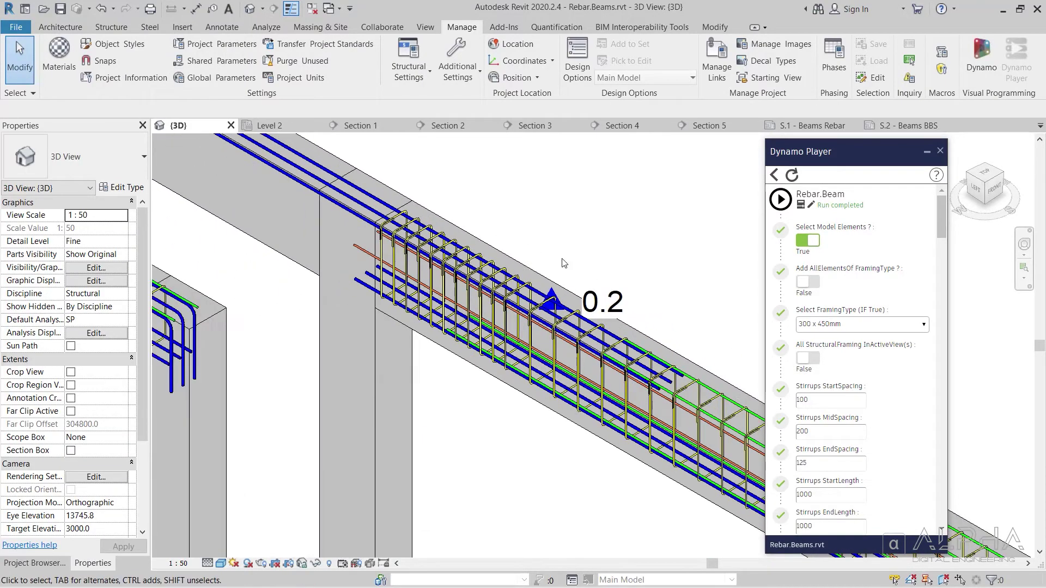
{"action": "middle_click_drag", "start_coordinate": [466, 357], "coordinate": [423, 360]}
{"action": "scroll", "coordinate": [516, 376], "scroll_direction": "down", "scroll_amount": 8}
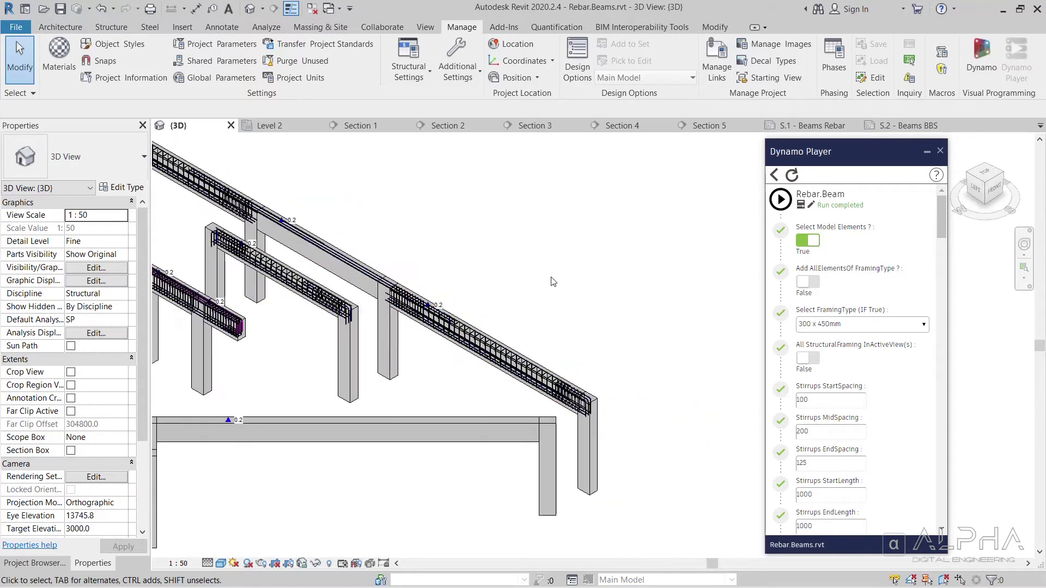
{"action": "scroll", "coordinate": [430, 259], "scroll_direction": "up", "scroll_amount": 3}
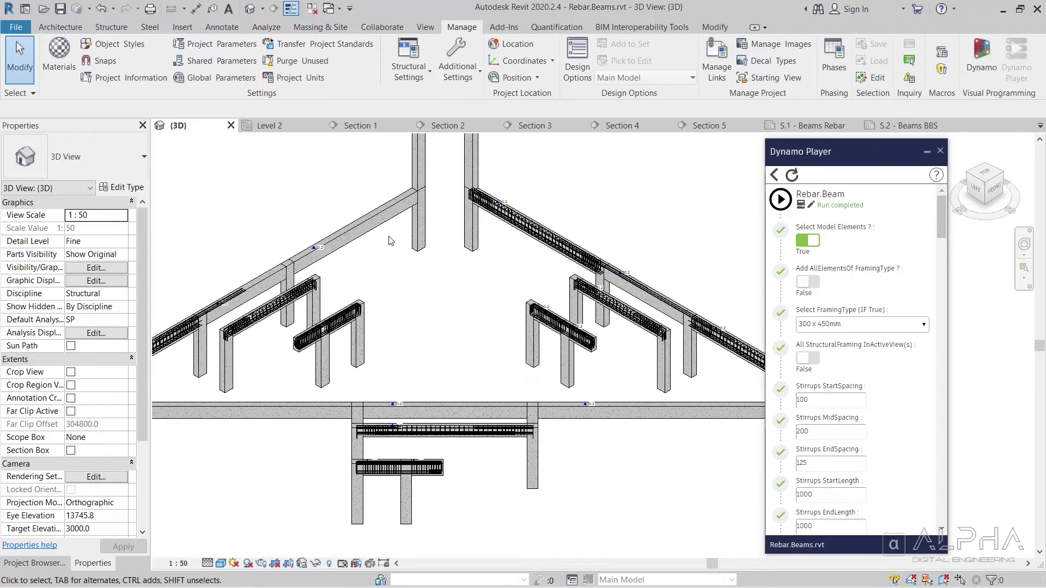
Step: For the left long beam's rear end span, set the top bars' end extension to 50 and their shape to M_17B
{"action": "left_click", "coordinate": [371, 234]}
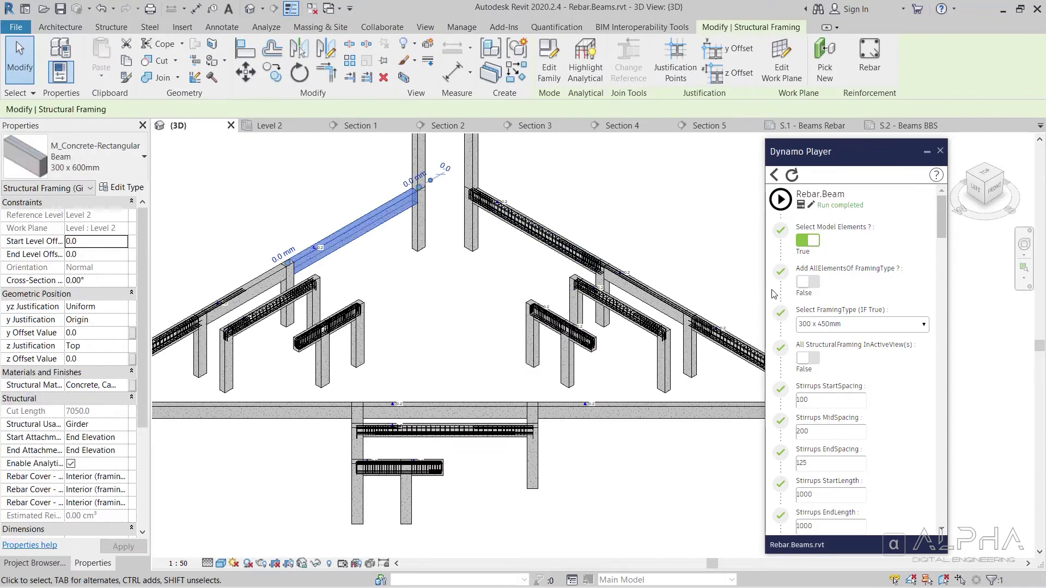
{"action": "scroll", "coordinate": [777, 294], "scroll_direction": "down", "scroll_amount": 15}
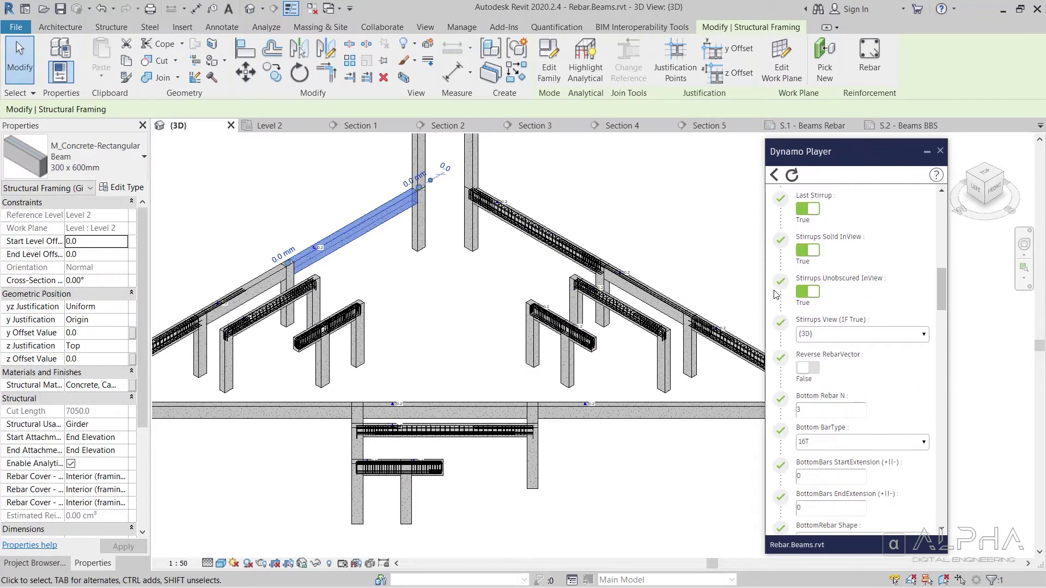
{"action": "scroll", "coordinate": [776, 294], "scroll_direction": "down", "scroll_amount": 3}
{"action": "scroll", "coordinate": [774, 294], "scroll_direction": "down", "scroll_amount": 5}
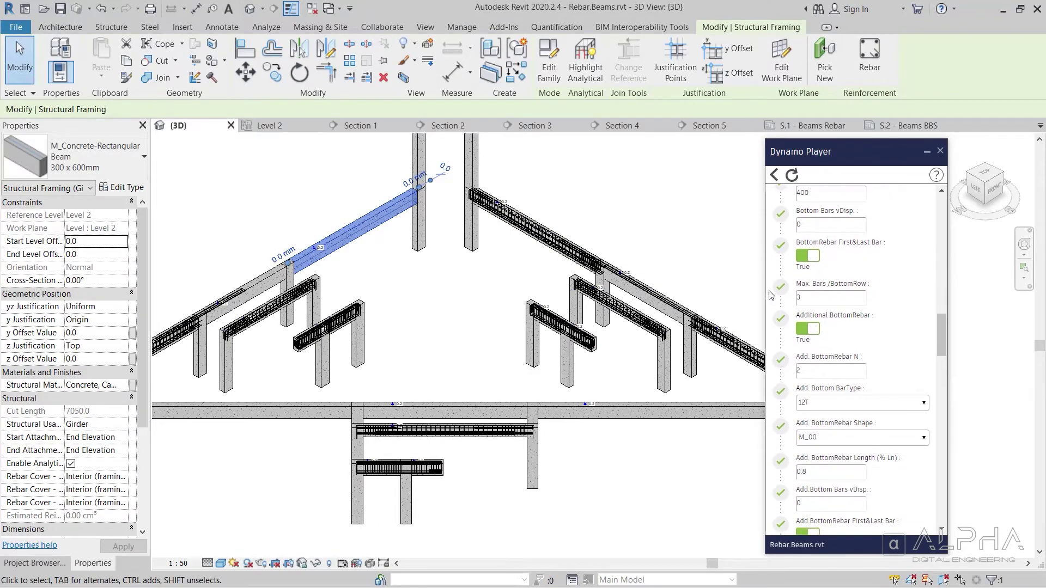
{"action": "scroll", "coordinate": [774, 300], "scroll_direction": "down", "scroll_amount": 5}
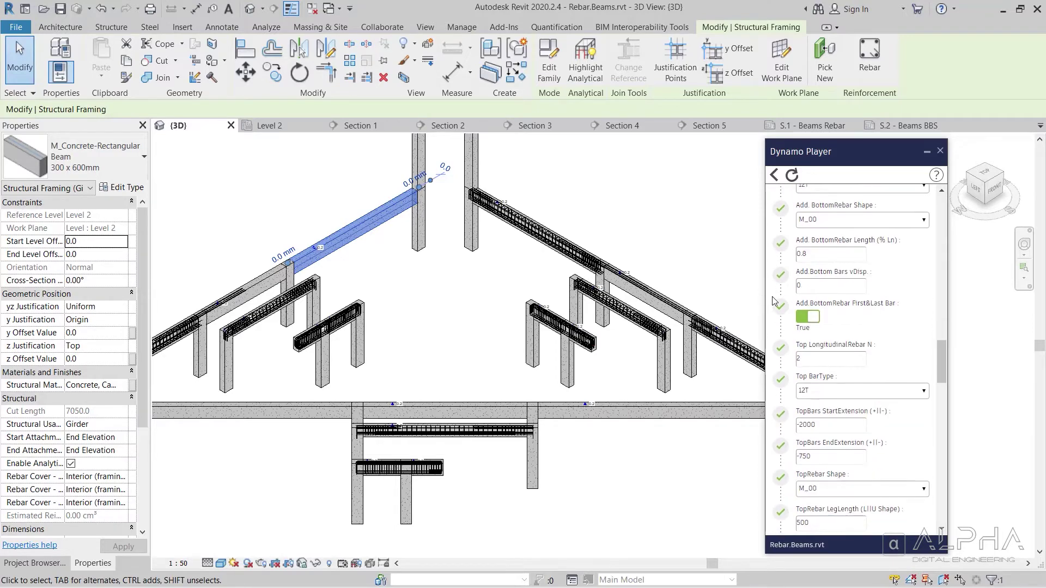
{"action": "double_click", "coordinate": [833, 406]}
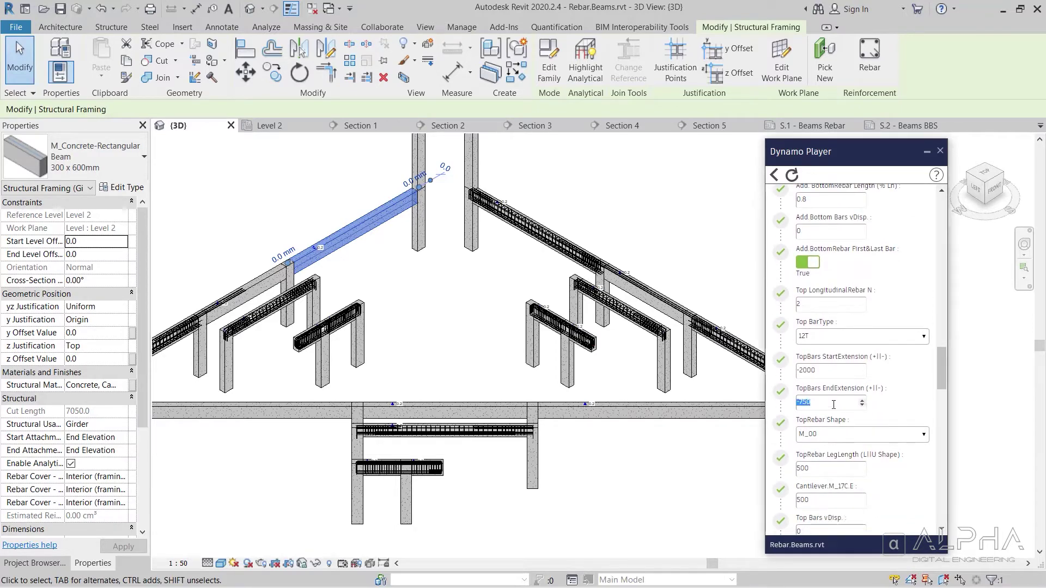
{"action": "left_click", "coordinate": [815, 440]}
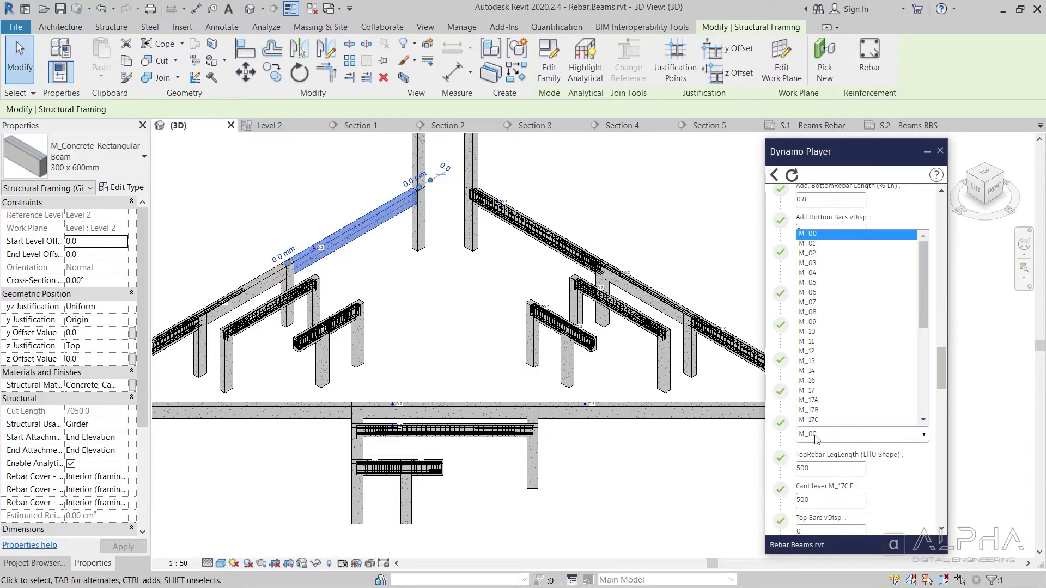
{"action": "left_click", "coordinate": [804, 414]}
{"action": "scroll", "coordinate": [785, 418], "scroll_direction": "down", "scroll_amount": 3}
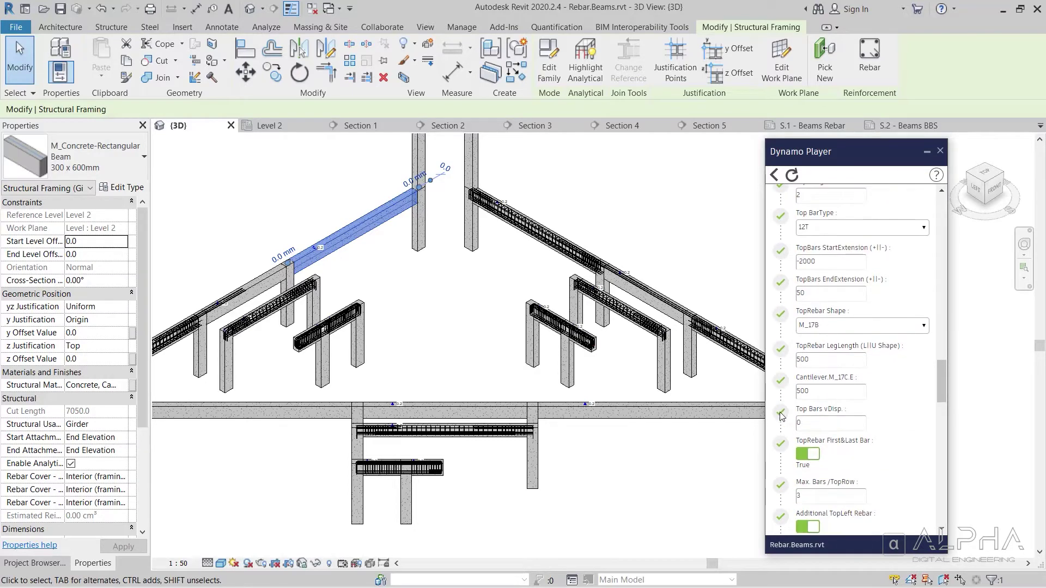
Step: Turn off the additional top-left bars and run Rebar.Beam on the rear end span of the left long beam
{"action": "scroll", "coordinate": [798, 459], "scroll_direction": "down", "scroll_amount": 2}
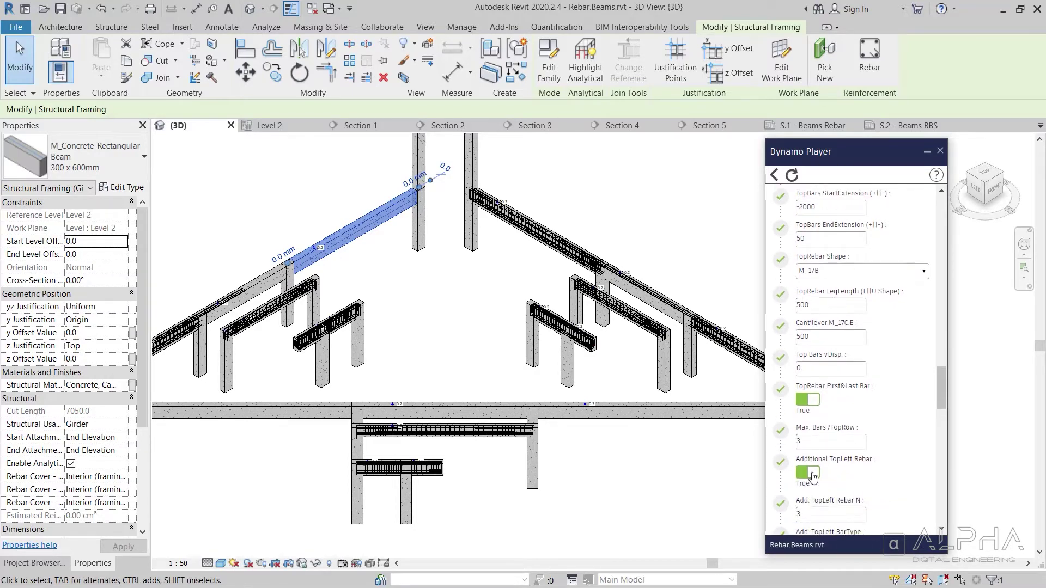
{"action": "scroll", "coordinate": [793, 456], "scroll_direction": "up", "scroll_amount": 15}
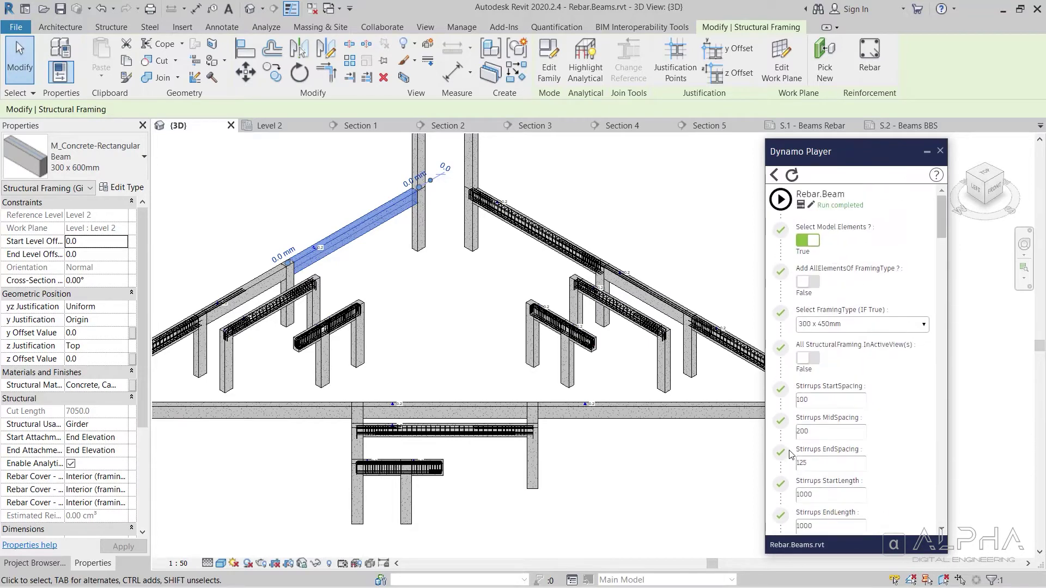
{"action": "left_click", "coordinate": [780, 200]}
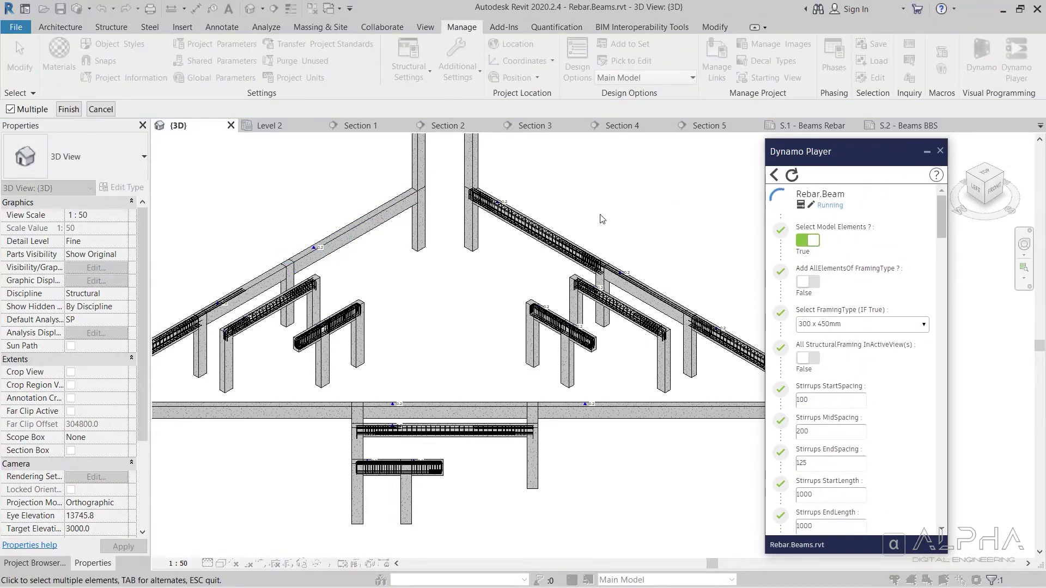
{"action": "left_click", "coordinate": [64, 109]}
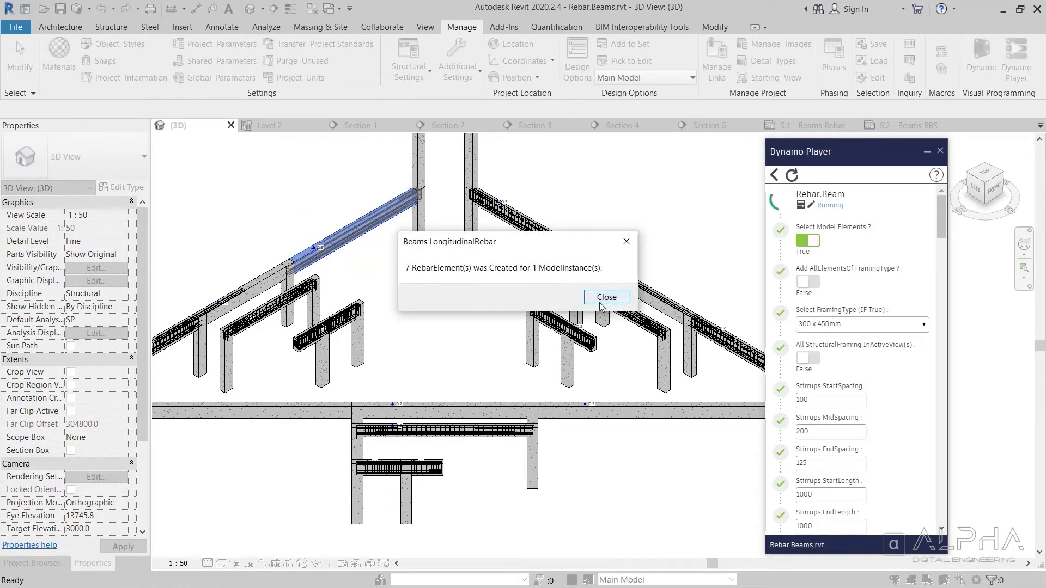
{"action": "left_click", "coordinate": [607, 297]}
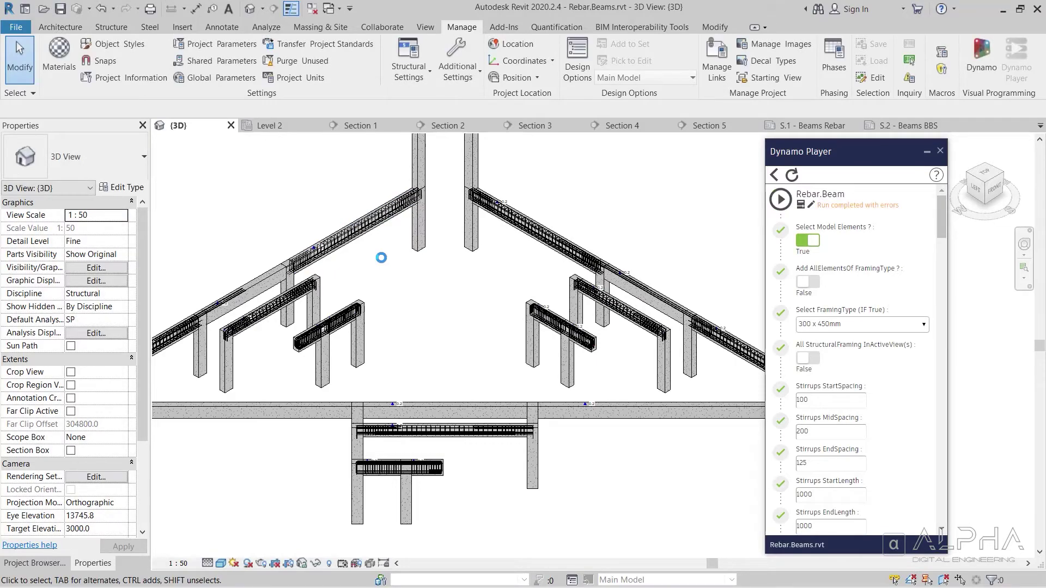
Step: Examine the bar bends, stirrups and top bars at both ends of the left long beam's rear end span
{"action": "scroll", "coordinate": [414, 240], "scroll_direction": "up", "scroll_amount": 10}
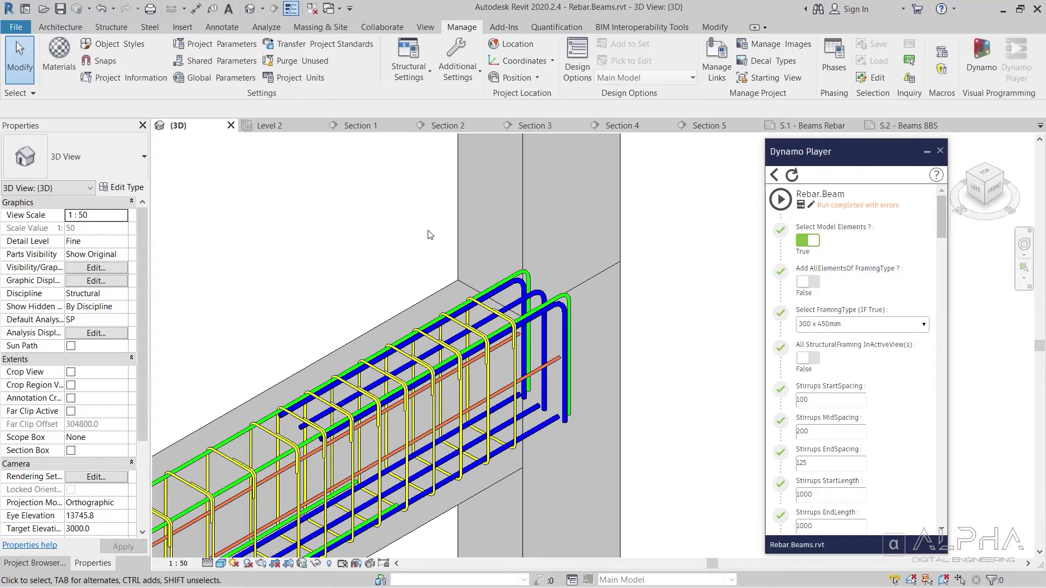
{"action": "middle_click_drag", "start_coordinate": [651, 326], "coordinate": [709, 265]}
{"action": "scroll", "coordinate": [456, 407], "scroll_direction": "down", "scroll_amount": 2}
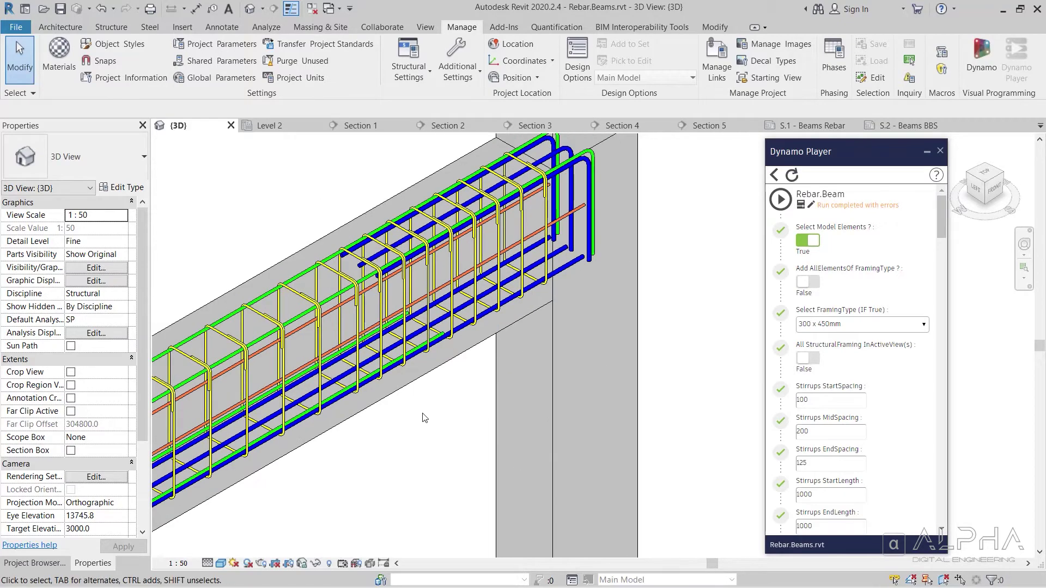
{"action": "middle_click_drag", "start_coordinate": [456, 408], "coordinate": [580, 311]}
{"action": "scroll", "coordinate": [523, 348], "scroll_direction": "down", "scroll_amount": 2}
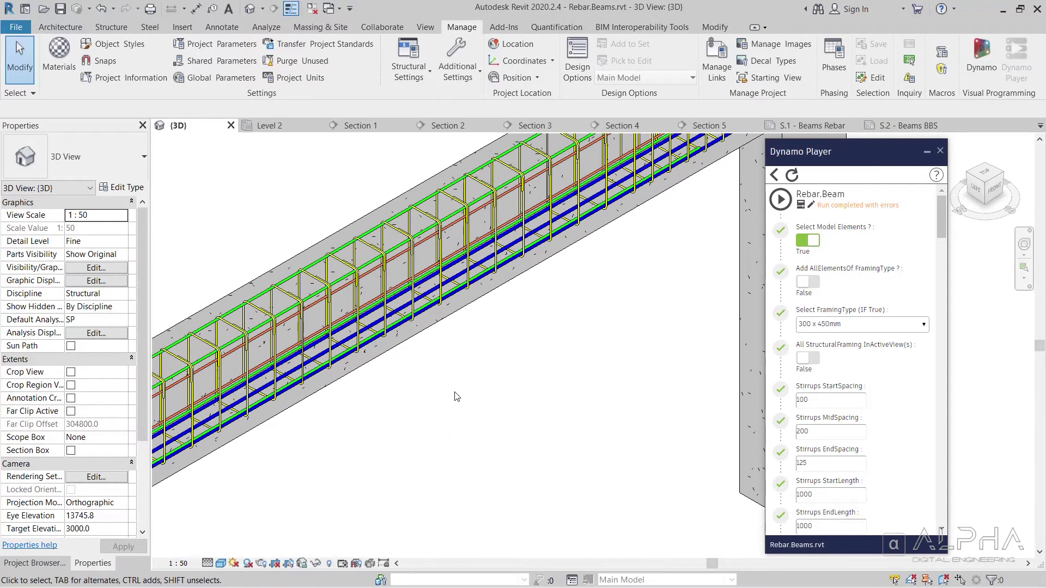
{"action": "middle_click_drag", "start_coordinate": [458, 392], "coordinate": [577, 303]}
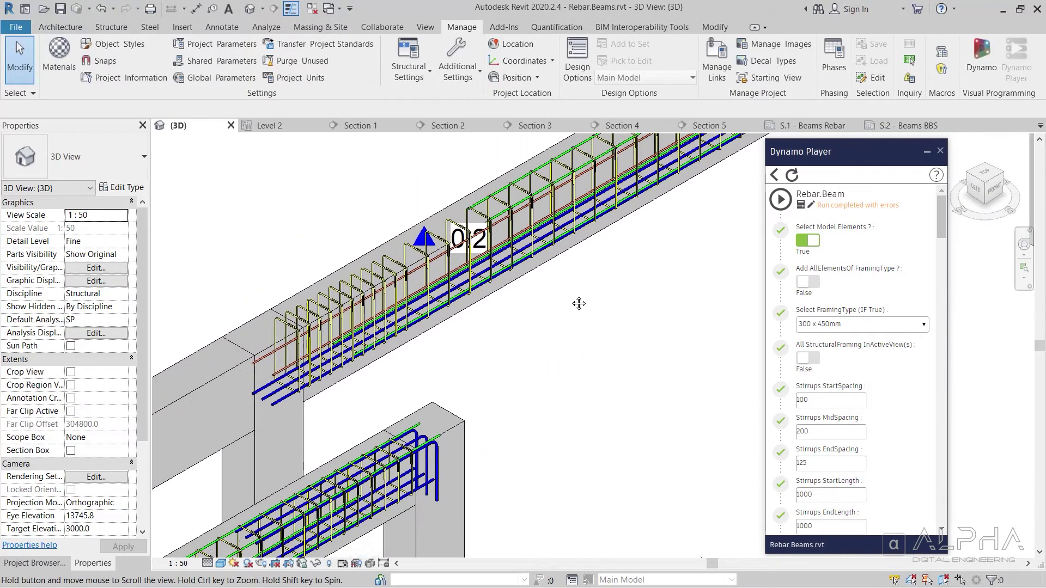
{"action": "scroll", "coordinate": [573, 319], "scroll_direction": "down", "scroll_amount": 1}
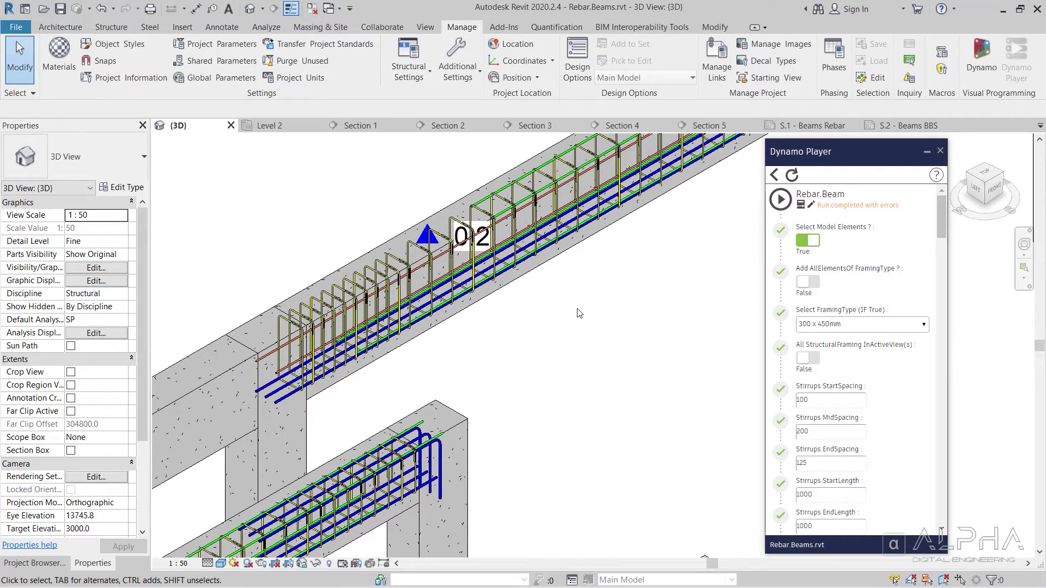
{"action": "scroll", "coordinate": [579, 314], "scroll_direction": "down", "scroll_amount": 1}
{"action": "scroll", "coordinate": [561, 315], "scroll_direction": "down", "scroll_amount": 2}
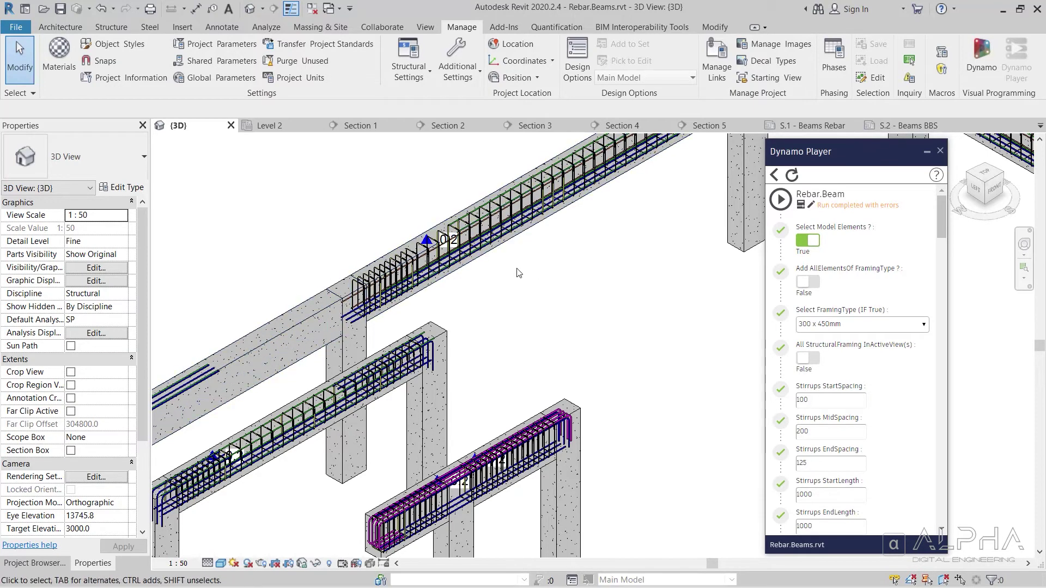
{"action": "scroll", "coordinate": [566, 289], "scroll_direction": "up", "scroll_amount": 2}
{"action": "scroll", "coordinate": [531, 270], "scroll_direction": "up", "scroll_amount": 2}
{"action": "middle_click_drag", "start_coordinate": [580, 253], "coordinate": [518, 331]}
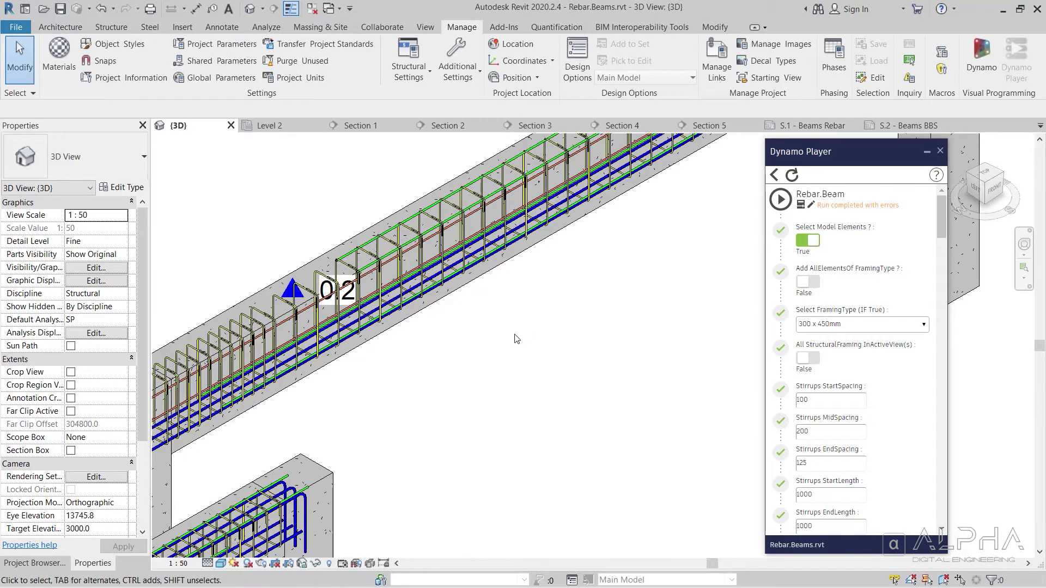
{"action": "scroll", "coordinate": [599, 305], "scroll_direction": "down", "scroll_amount": 1}
{"action": "middle_click_drag", "start_coordinate": [599, 305], "coordinate": [561, 343]}
{"action": "scroll", "coordinate": [527, 346], "scroll_direction": "down", "scroll_amount": 6}
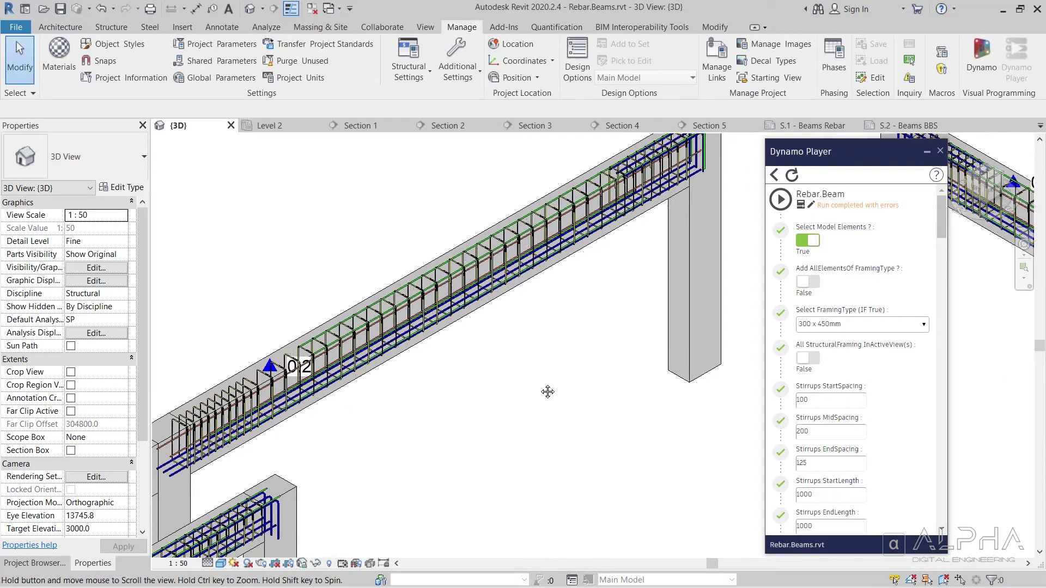
Step: For the front long beam's 300 x 600mm middle span, set the bottom bars' start extension to 125 and edit their end extension
{"action": "middle_click_drag", "start_coordinate": [381, 351], "coordinate": [495, 300]}
{"action": "scroll", "coordinate": [520, 397], "scroll_direction": "up", "scroll_amount": 3}
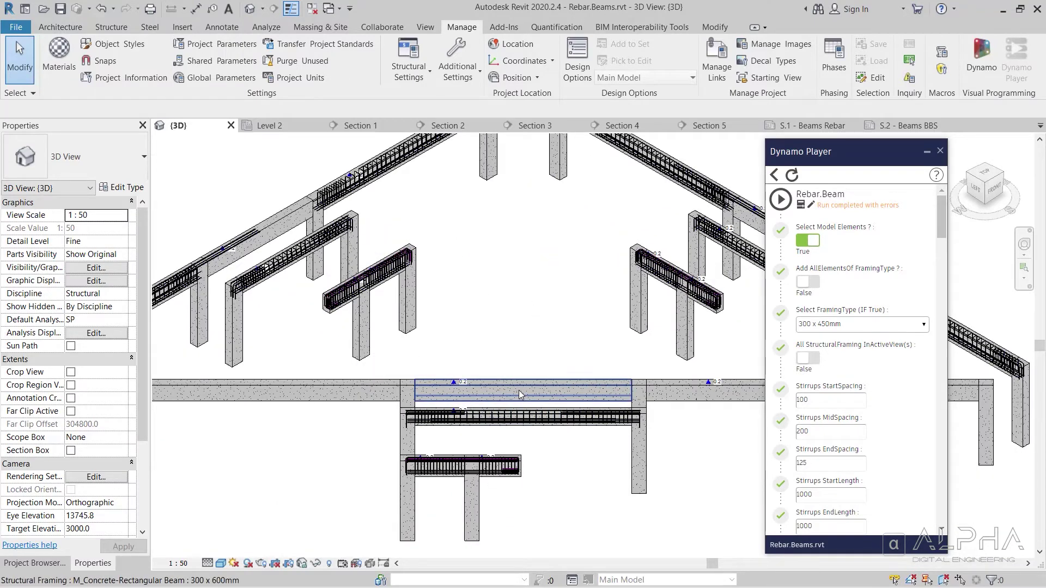
{"action": "left_click", "coordinate": [520, 395]}
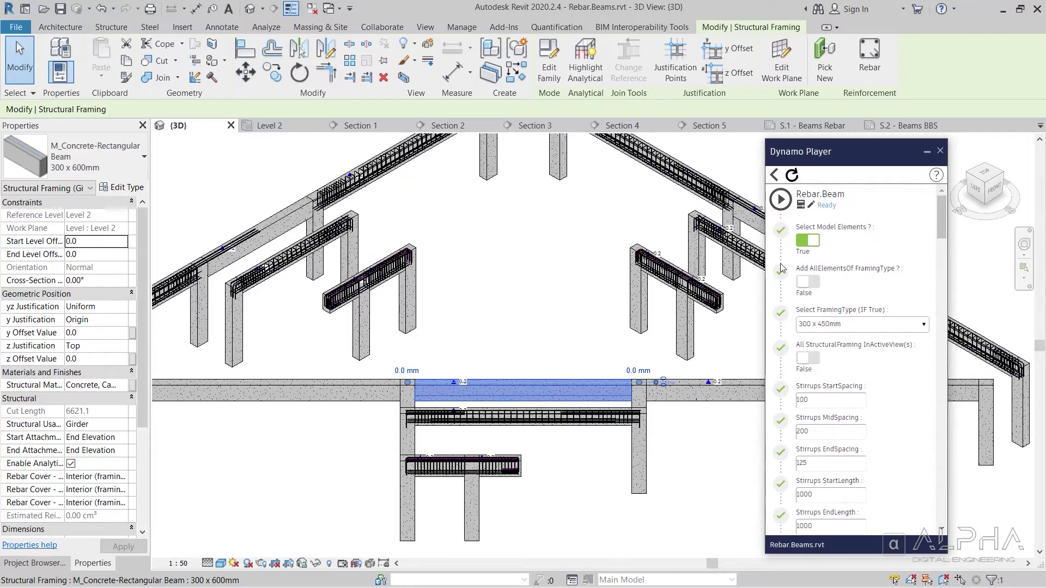
{"action": "scroll", "coordinate": [776, 260], "scroll_direction": "down", "scroll_amount": 15}
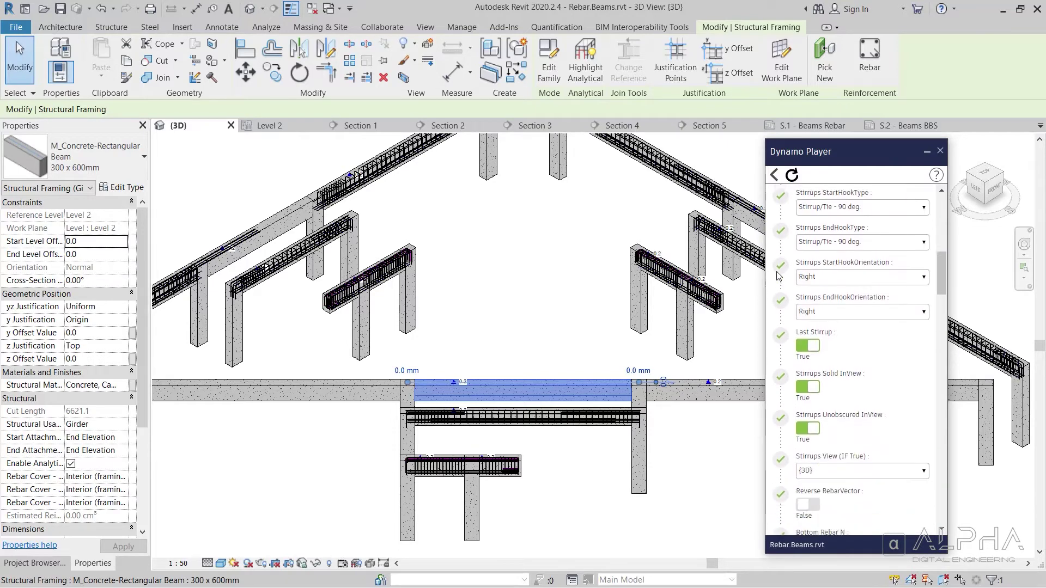
{"action": "scroll", "coordinate": [779, 279], "scroll_direction": "down", "scroll_amount": 5}
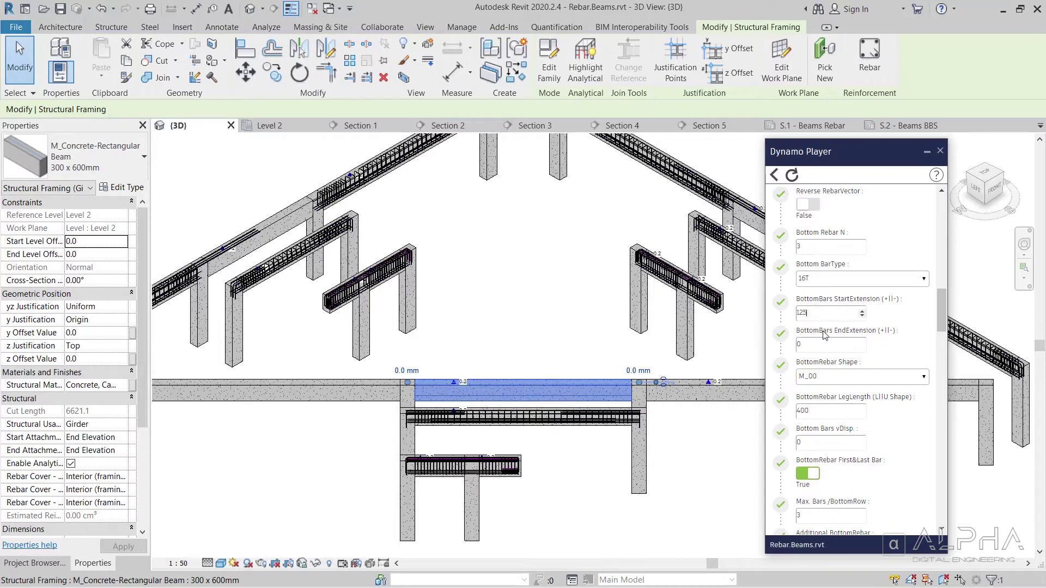
{"action": "left_click", "coordinate": [817, 344]}
{"action": "scroll", "coordinate": [779, 349], "scroll_direction": "down", "scroll_amount": 8}
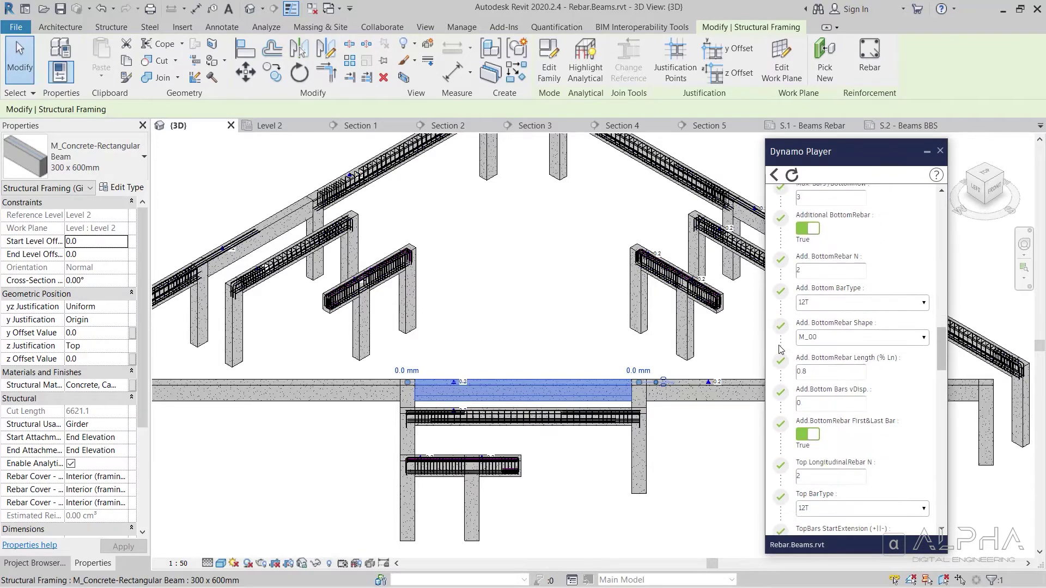
Step: Set both the start and end extensions of the top bars to -1900 for the front long beam's middle span
{"action": "scroll", "coordinate": [776, 342], "scroll_direction": "down", "scroll_amount": 5}
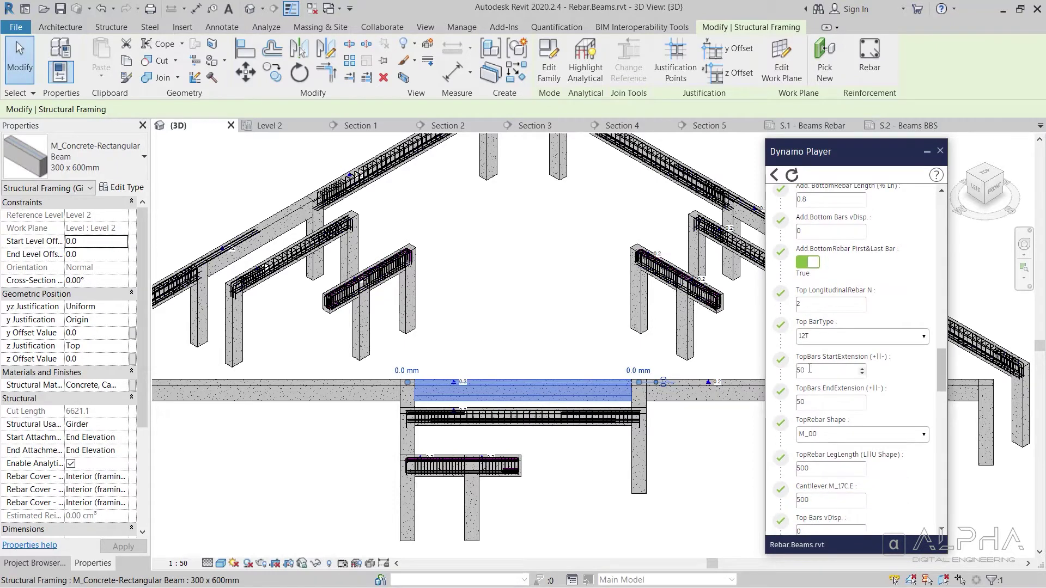
{"action": "type", "text": "-1900"}
{"action": "left_click", "coordinate": [821, 400]}
{"action": "type", "text": "-1"}
{"action": "scroll", "coordinate": [784, 397], "scroll_direction": "down", "scroll_amount": 5}
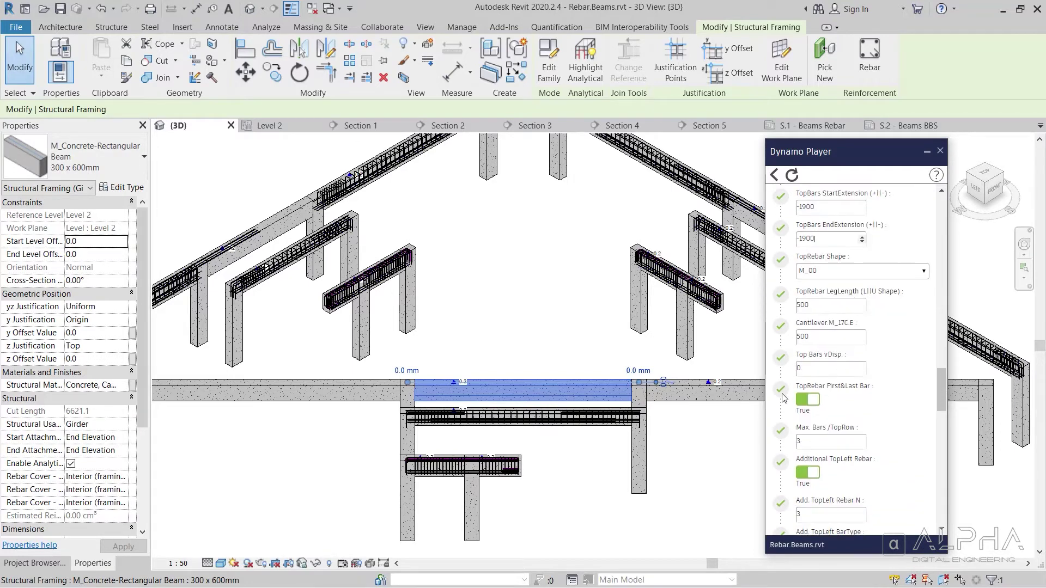
Step: Set the additional top-left bars' right and left lengths to 0.33 and their shape to M_00
{"action": "scroll", "coordinate": [783, 398], "scroll_direction": "down", "scroll_amount": 4}
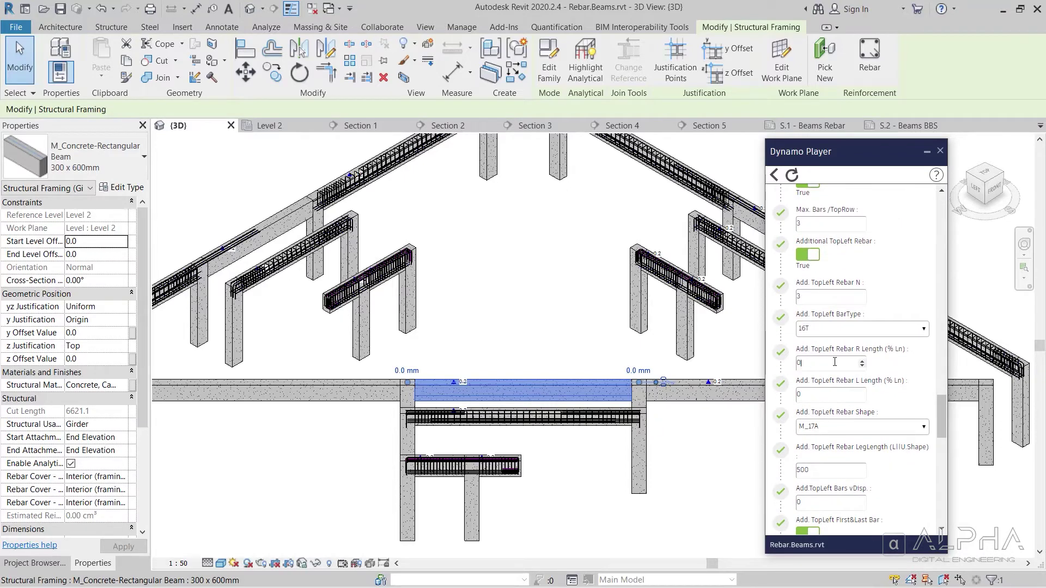
{"action": "left_click", "coordinate": [825, 392]}
{"action": "left_click", "coordinate": [816, 426]}
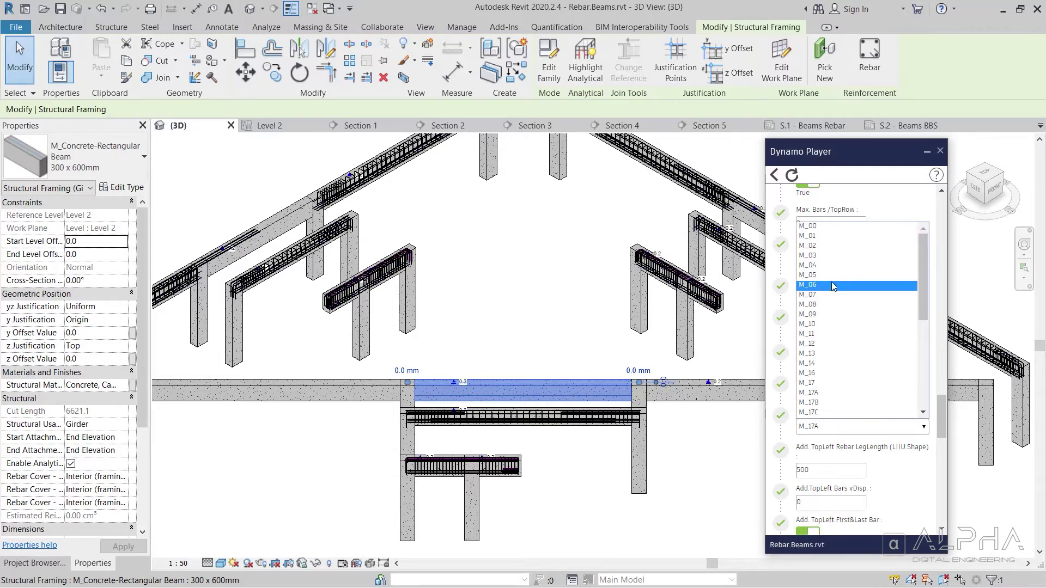
{"action": "left_click", "coordinate": [823, 230]}
{"action": "scroll", "coordinate": [783, 431], "scroll_direction": "down", "scroll_amount": 1}
{"action": "scroll", "coordinate": [782, 430], "scroll_direction": "down", "scroll_amount": 3}
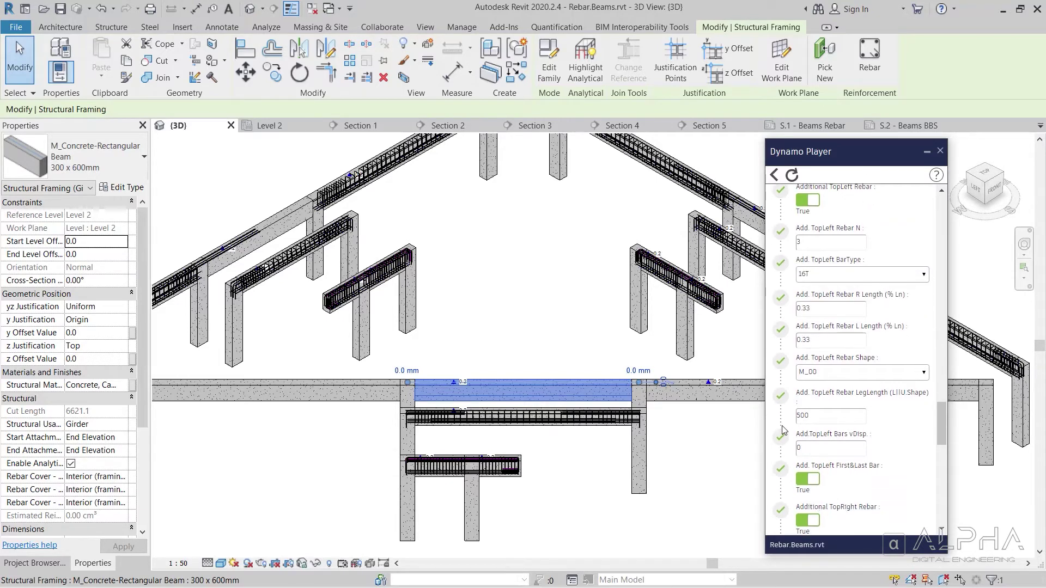
Step: Enter a right length for the additional top-right bars and replace their M_17B shape with a straight bar
{"action": "scroll", "coordinate": [782, 430], "scroll_direction": "down", "scroll_amount": 3}
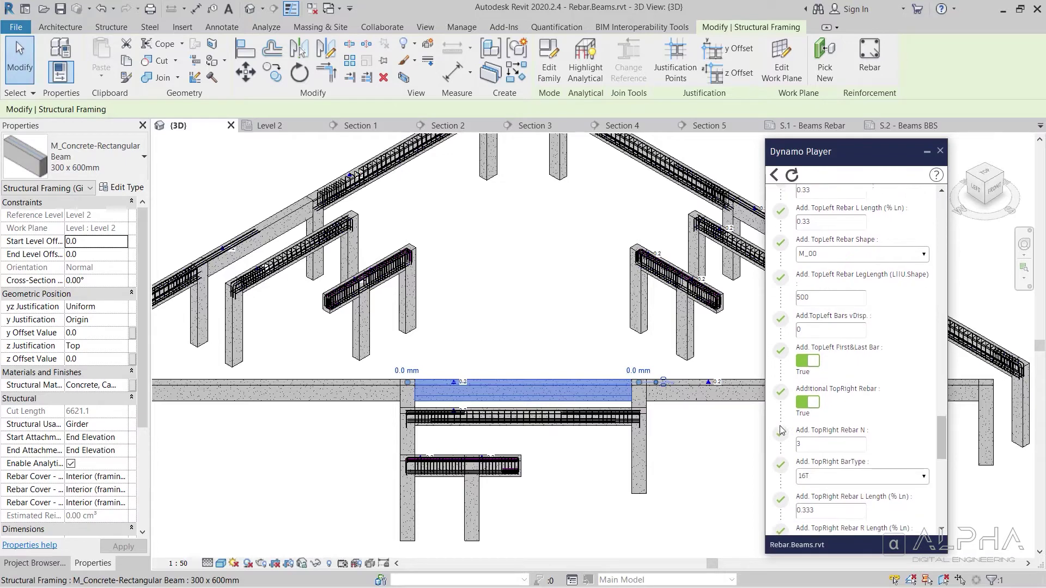
{"action": "left_click", "coordinate": [812, 441]}
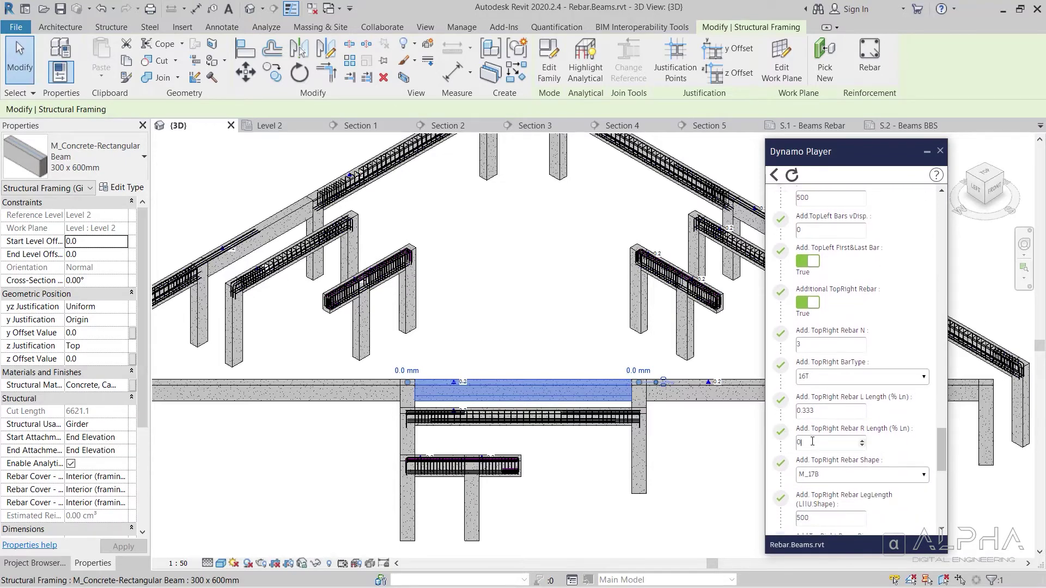
{"action": "left_click", "coordinate": [832, 474]}
{"action": "left_click", "coordinate": [817, 289]}
Step: Review the script settings and switch the stirrups to one layout with a start spacing of 150
{"action": "scroll", "coordinate": [780, 452], "scroll_direction": "up", "scroll_amount": 5}
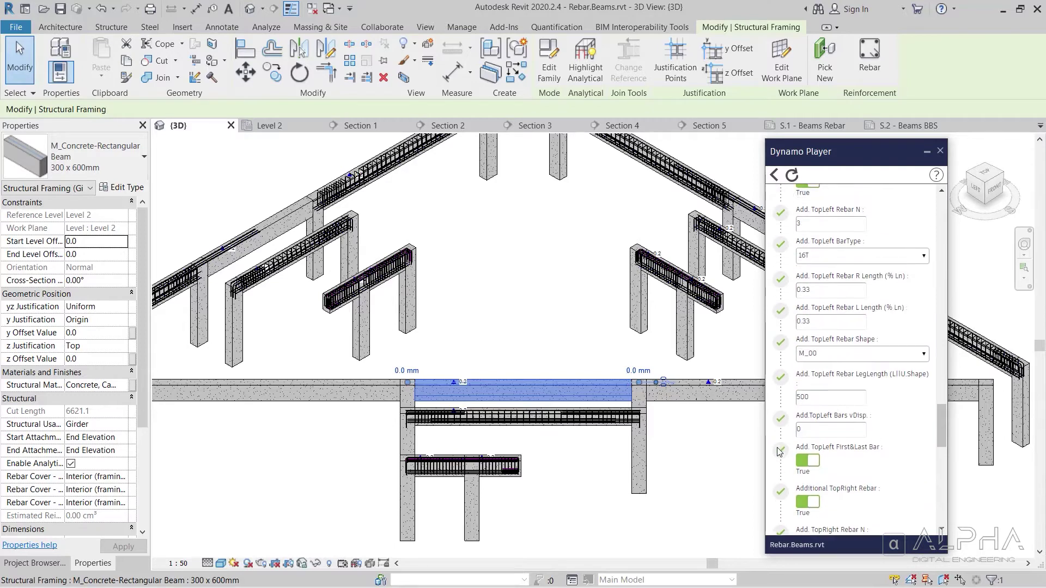
{"action": "scroll", "coordinate": [780, 451], "scroll_direction": "down", "scroll_amount": 15}
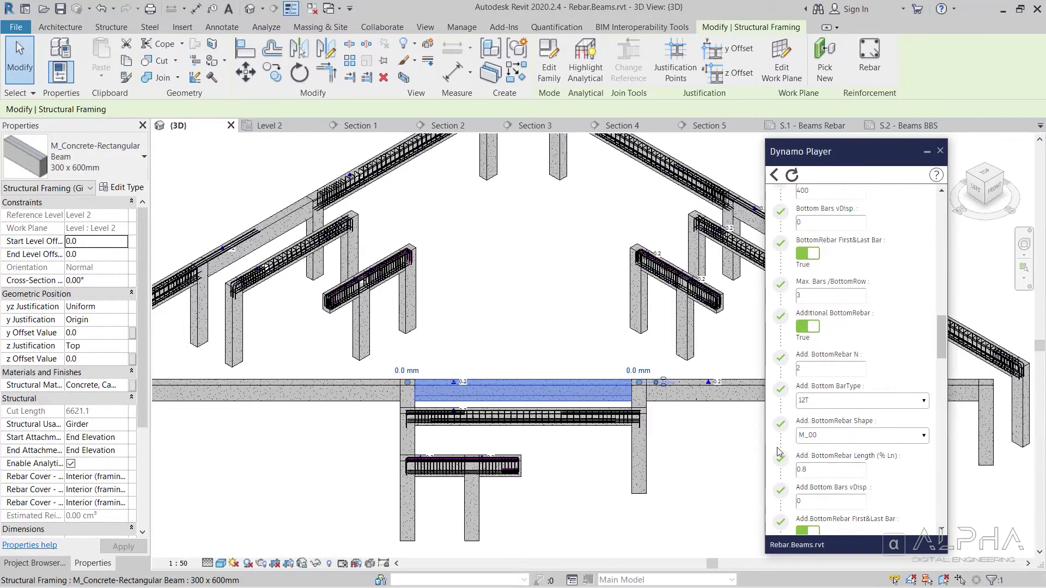
{"action": "scroll", "coordinate": [781, 451], "scroll_direction": "up", "scroll_amount": 8}
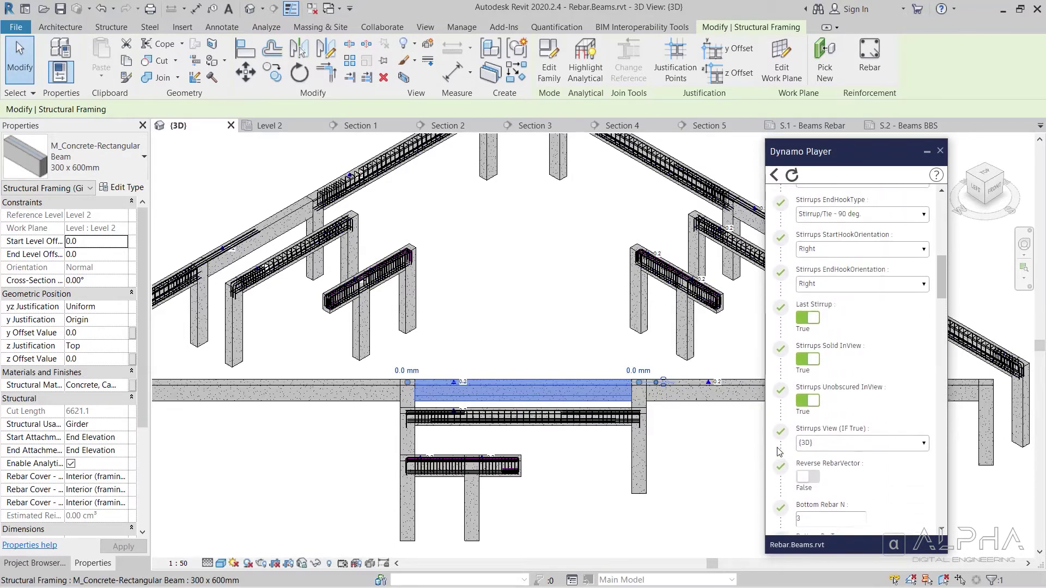
{"action": "scroll", "coordinate": [780, 451], "scroll_direction": "up", "scroll_amount": 2}
{"action": "scroll", "coordinate": [781, 451], "scroll_direction": "up", "scroll_amount": 1}
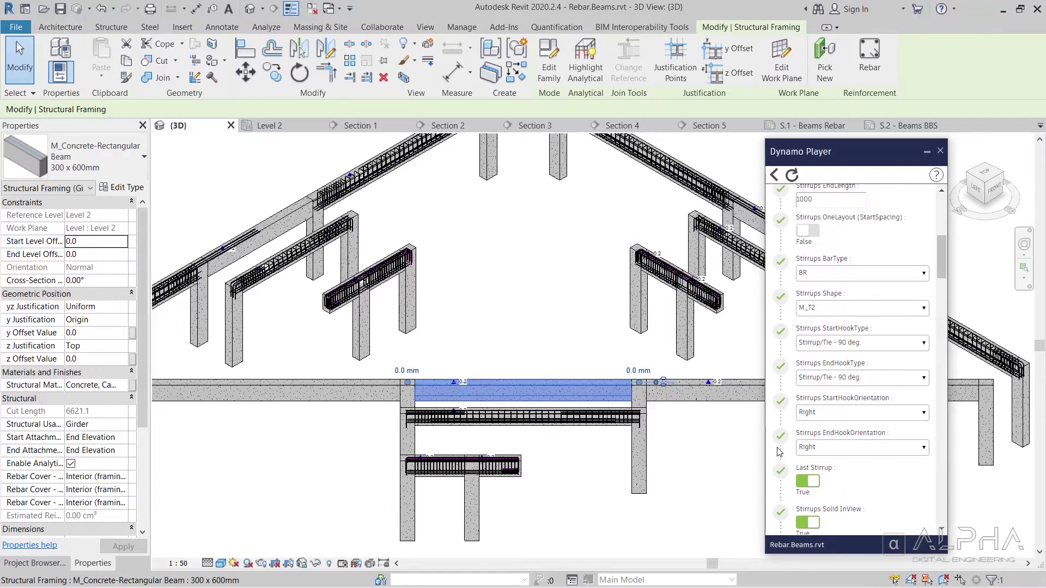
{"action": "scroll", "coordinate": [781, 451], "scroll_direction": "up", "scroll_amount": 3}
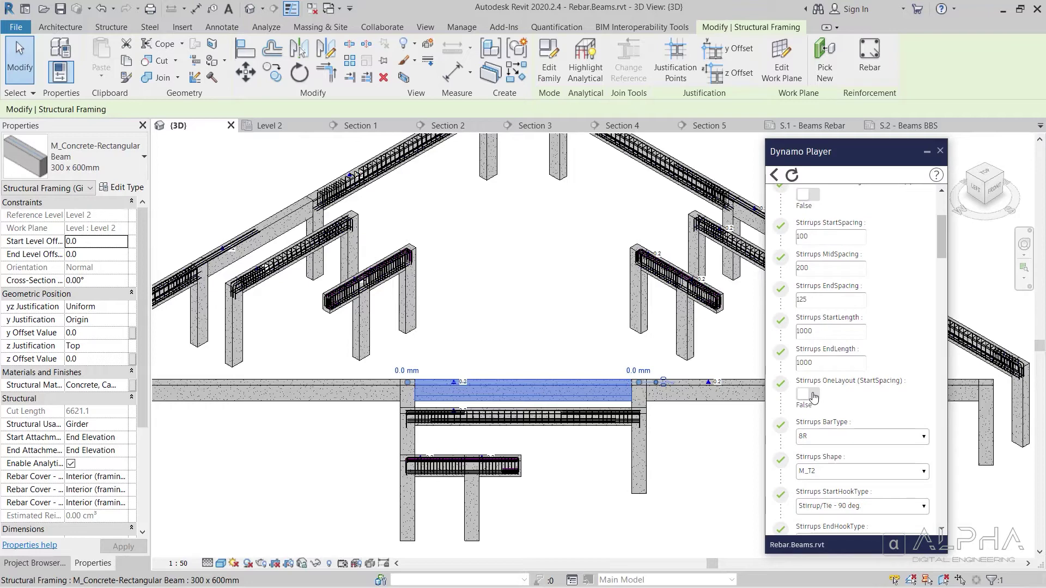
{"action": "left_click", "coordinate": [820, 399]}
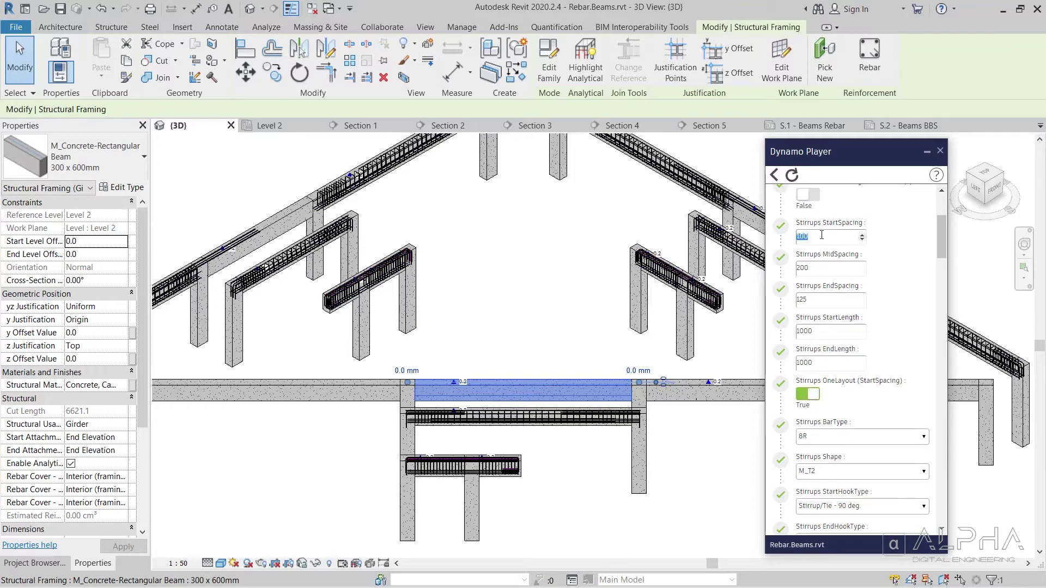
{"action": "type", "text": "4"}
Step: Clear the selection and run Rebar.Beam on the middle span of the front long beam
{"action": "scroll", "coordinate": [787, 255], "scroll_direction": "up", "scroll_amount": 3}
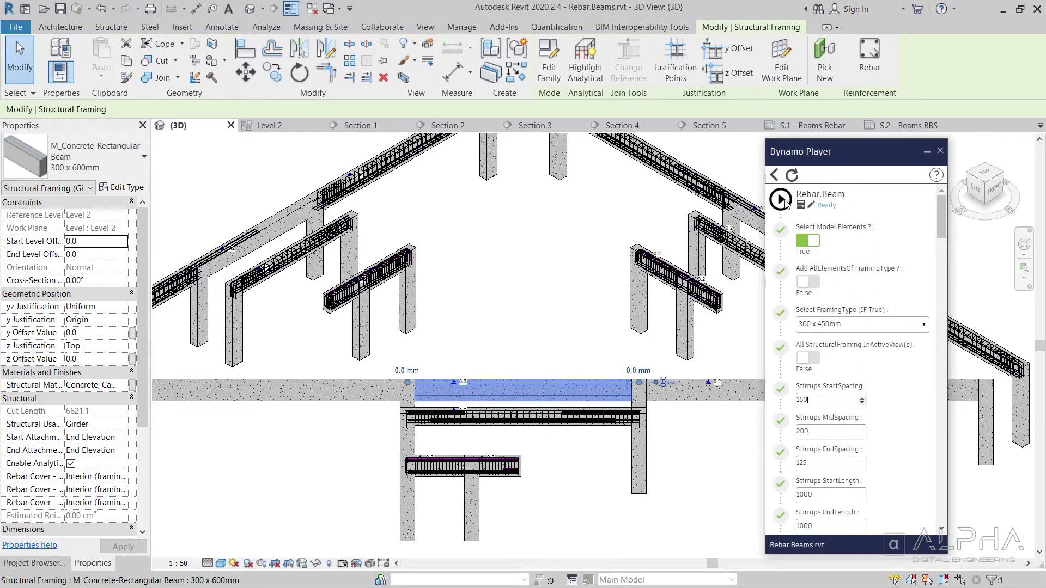
{"action": "key", "text": "Escape"}
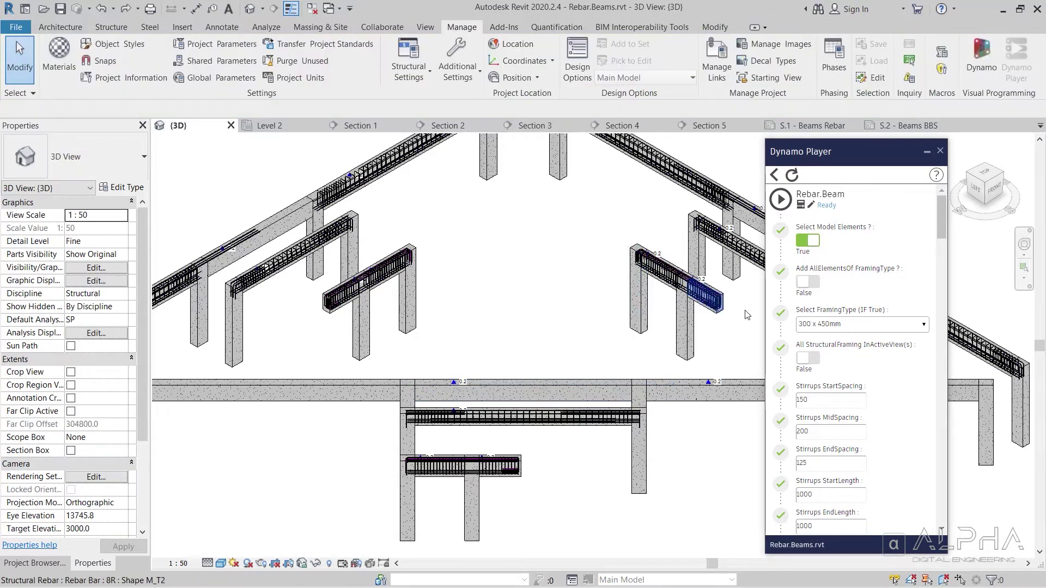
{"action": "left_click", "coordinate": [780, 199]}
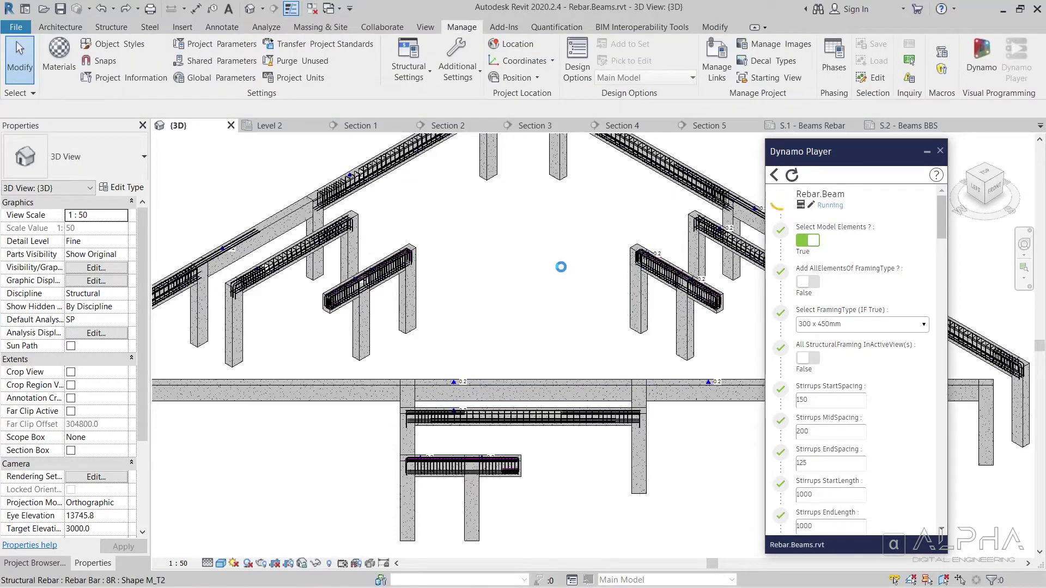
{"action": "left_click", "coordinate": [486, 378]}
{"action": "left_click", "coordinate": [69, 109]}
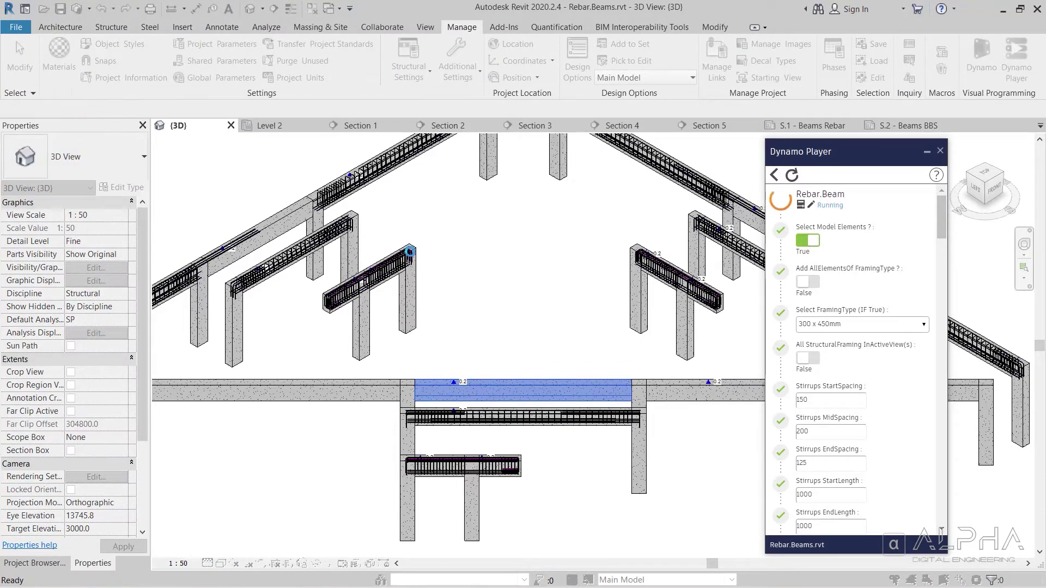
{"action": "left_click", "coordinate": [606, 298]}
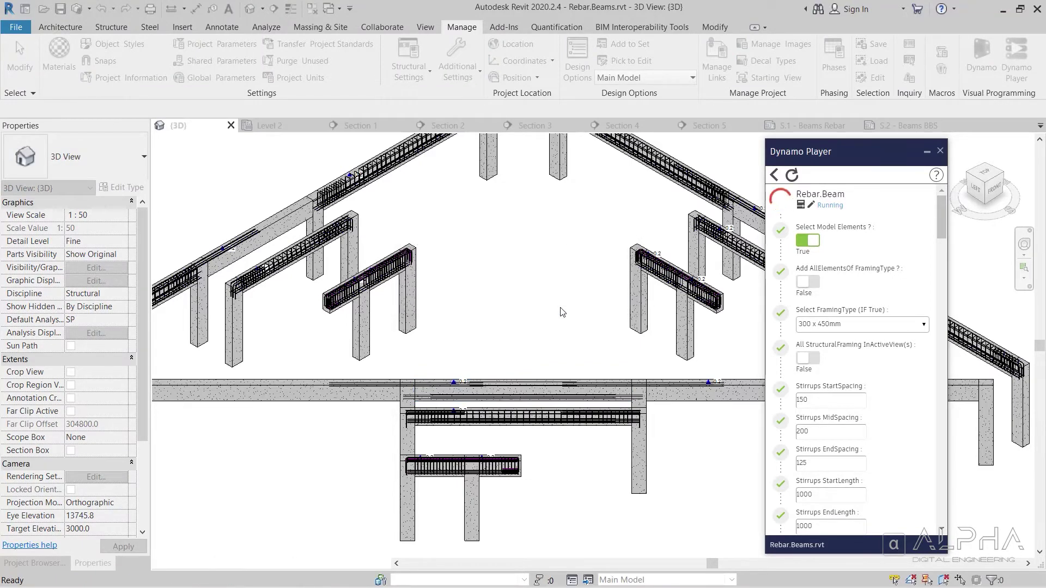
Step: Examine the new reinforcement along the front long beam's middle span, including top bars crossing both columns and the stirrup layout
{"action": "scroll", "coordinate": [450, 382], "scroll_direction": "up", "scroll_amount": 5}
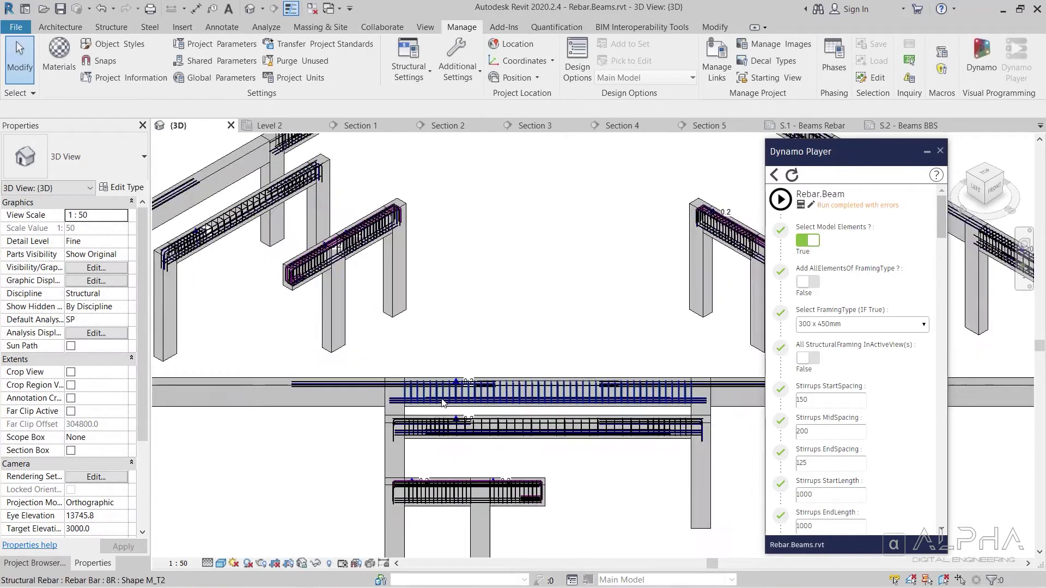
{"action": "middle_click_drag", "start_coordinate": [411, 295], "coordinate": [526, 292]}
{"action": "scroll", "coordinate": [534, 408], "scroll_direction": "up", "scroll_amount": 1}
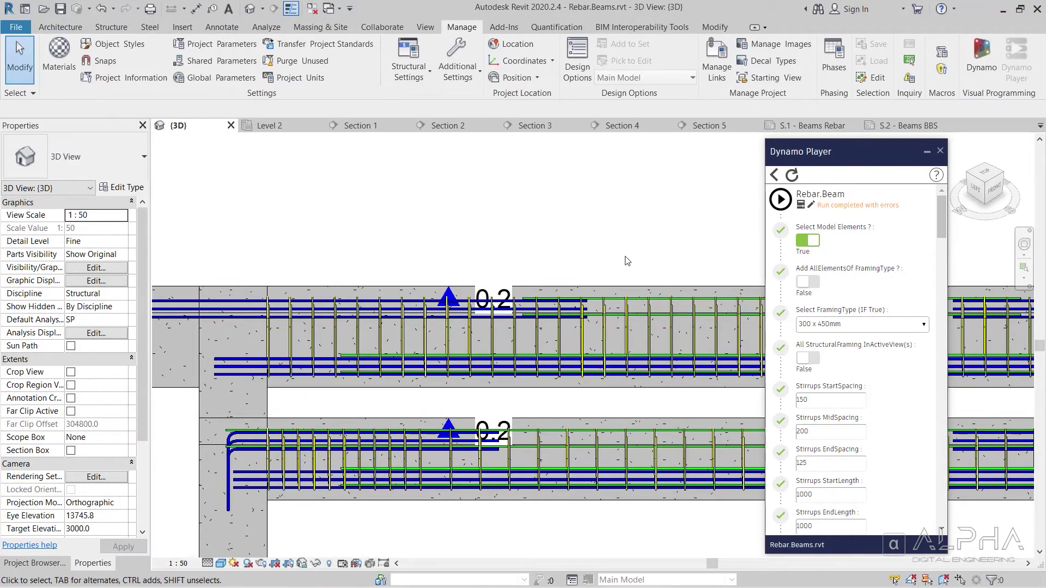
{"action": "middle_click_drag", "start_coordinate": [627, 261], "coordinate": [354, 247]}
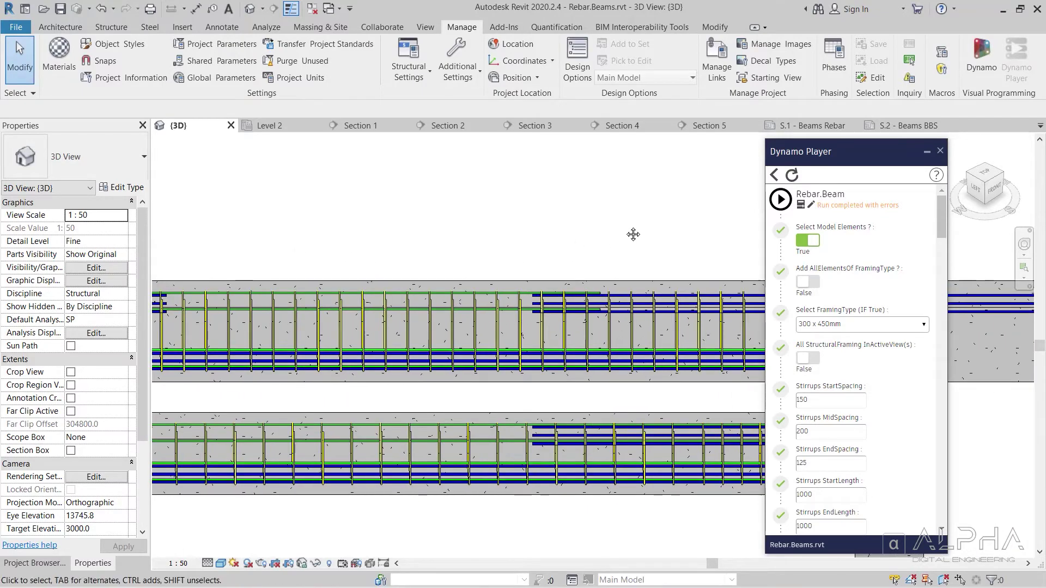
{"action": "middle_click_drag", "start_coordinate": [633, 234], "coordinate": [423, 234]}
{"action": "middle_click_drag", "start_coordinate": [747, 229], "coordinate": [644, 228]}
{"action": "scroll", "coordinate": [362, 232], "scroll_direction": "down", "scroll_amount": 3}
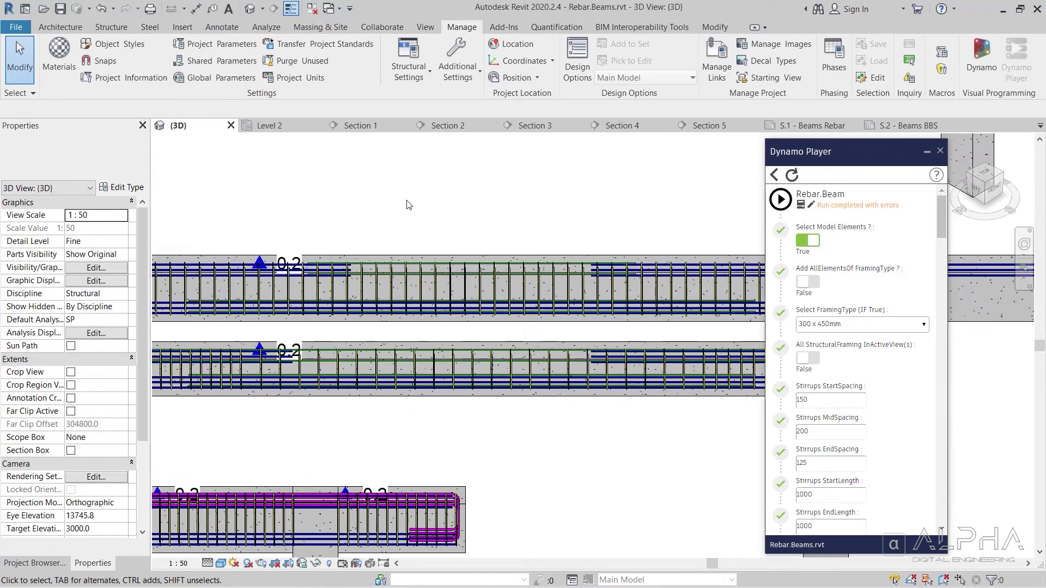
{"action": "scroll", "coordinate": [410, 204], "scroll_direction": "down", "scroll_amount": 2}
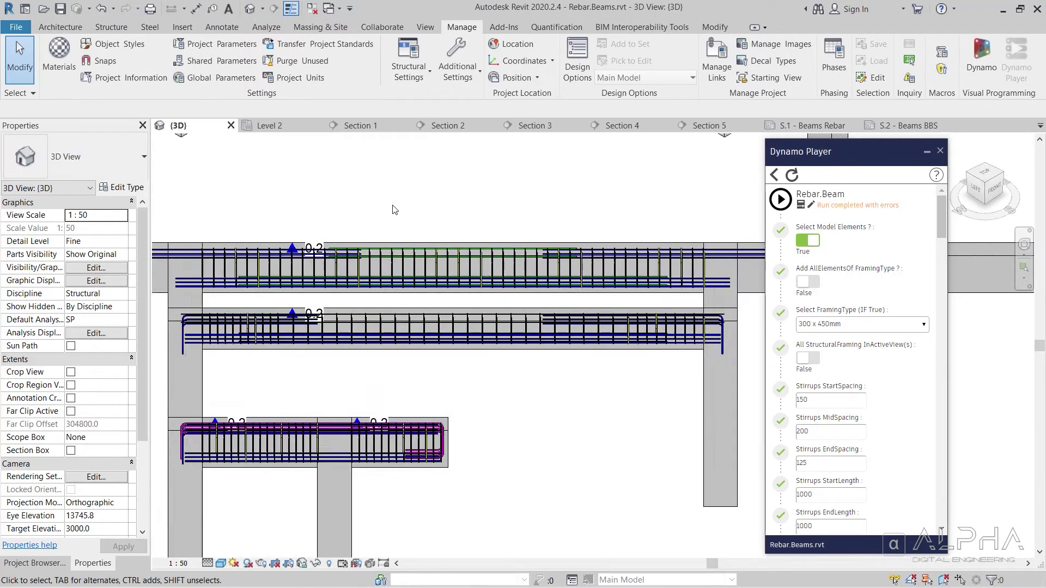
Step: Check the rebar set properties of the stirrups in the front long beam's middle span
{"action": "left_click", "coordinate": [406, 274]}
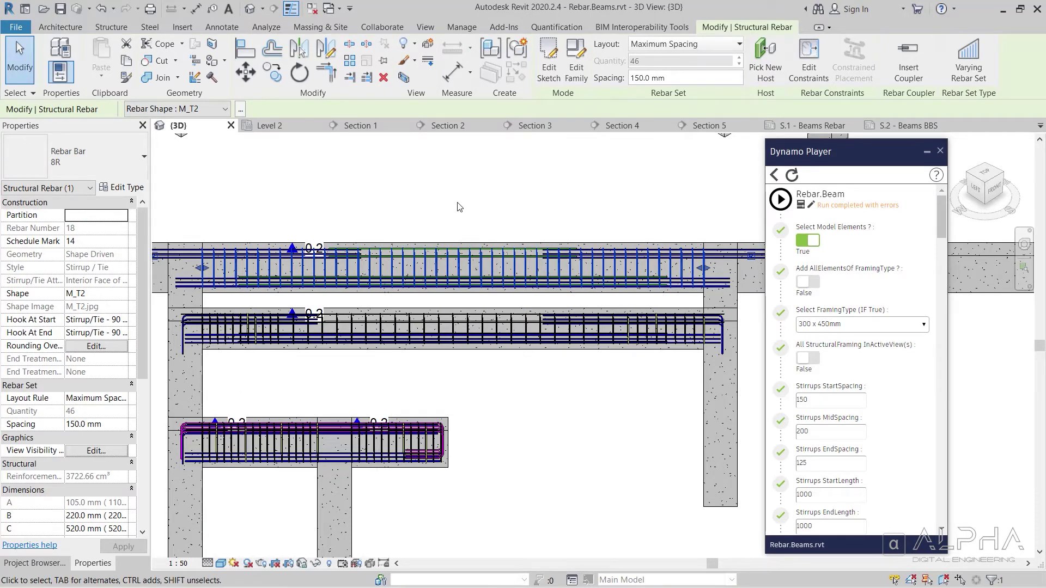
{"action": "left_click", "coordinate": [582, 367]}
{"action": "scroll", "coordinate": [581, 366], "scroll_direction": "up", "scroll_amount": 1}
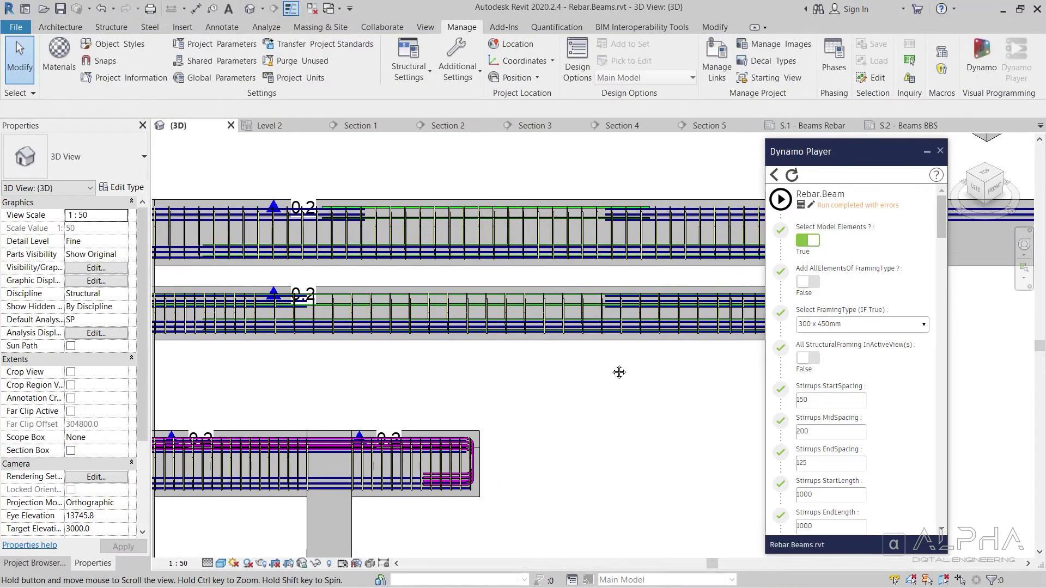
{"action": "scroll", "coordinate": [684, 371], "scroll_direction": "left", "scroll_amount": 2, "text": "shift"}
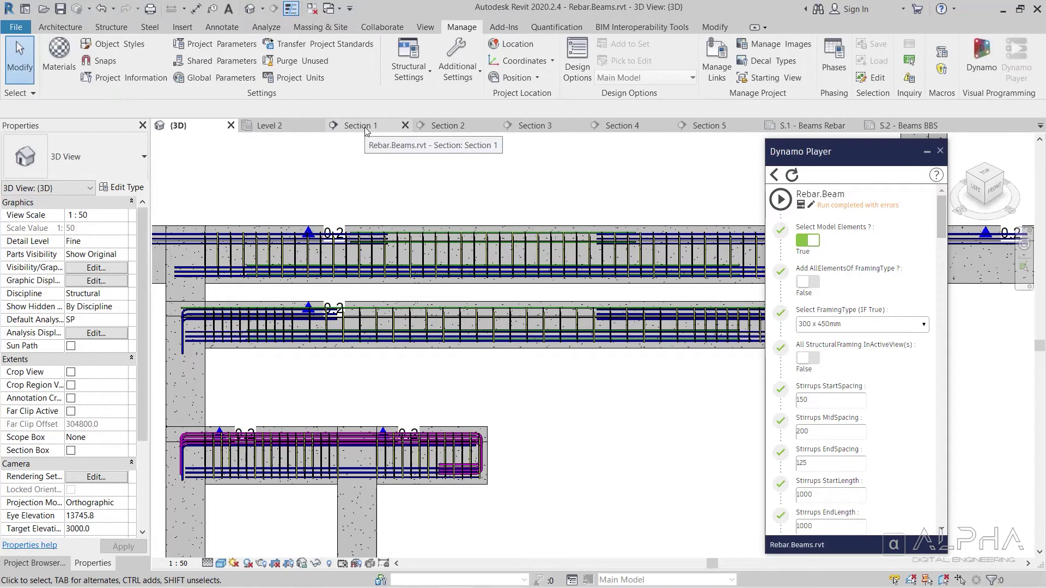
Step: Review the beam cross-sections in the Section 1, Section 2, Section 3 and Section 4 views
{"action": "left_click", "coordinate": [365, 129]}
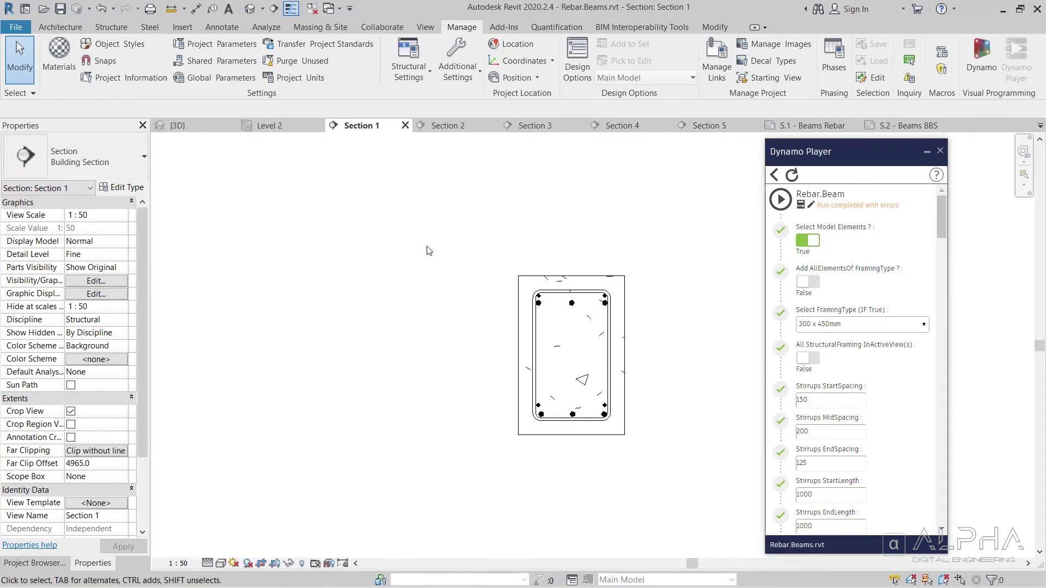
{"action": "left_click", "coordinate": [448, 126]}
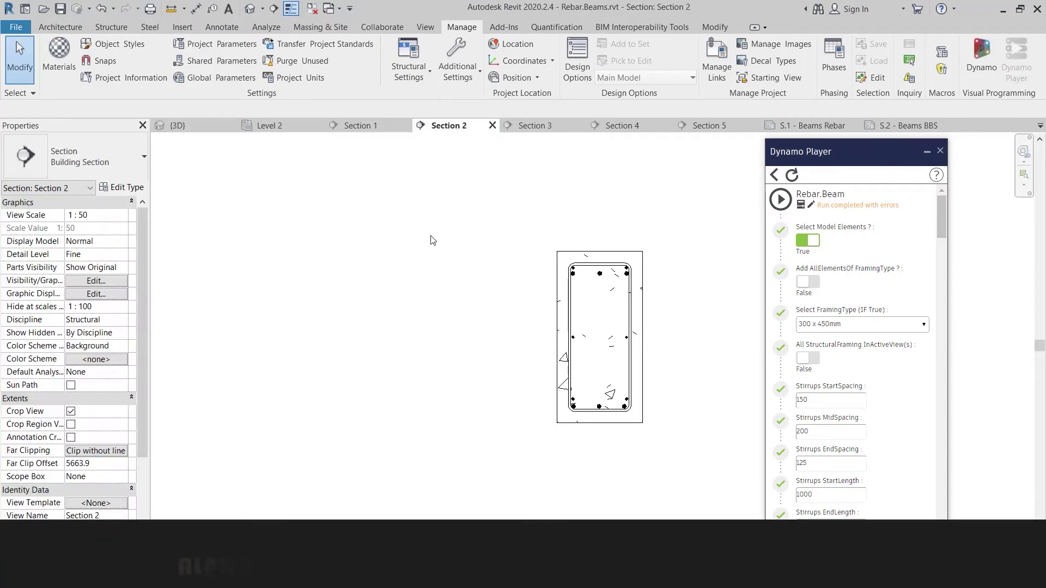
{"action": "left_click", "coordinate": [534, 126]}
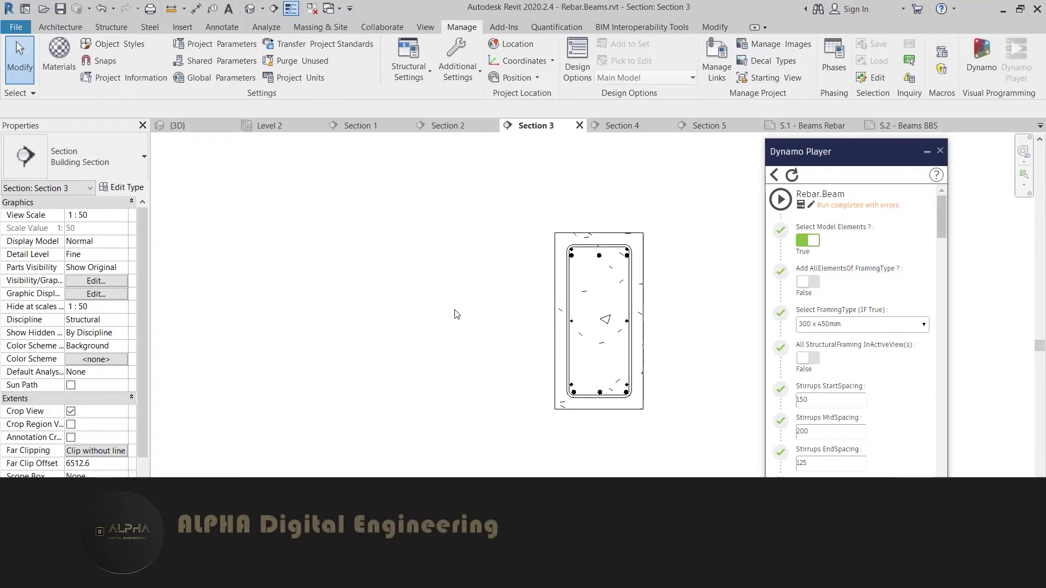
{"action": "left_click", "coordinate": [621, 126]}
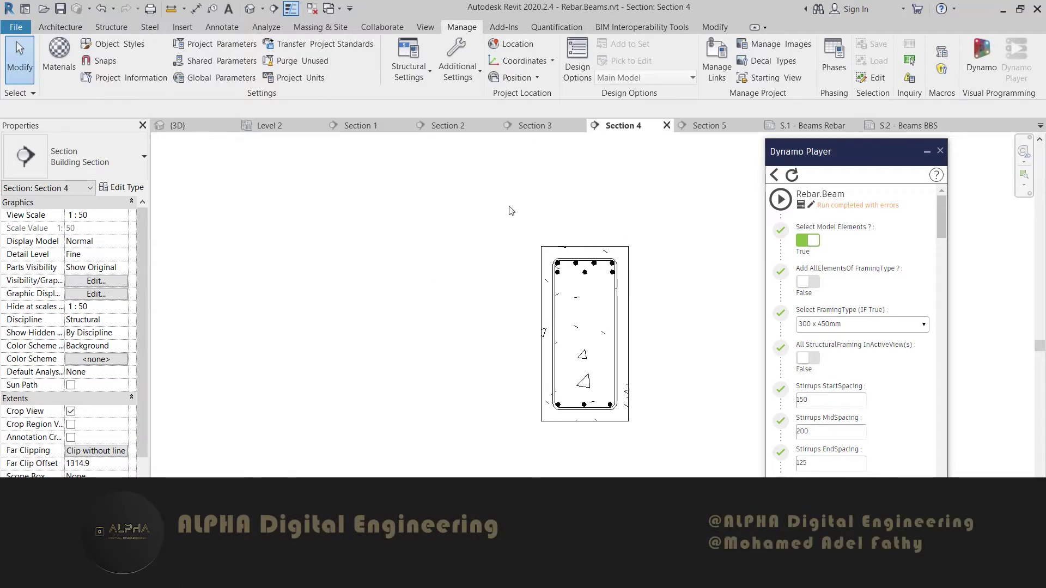
Step: Review the beam cross-section in the Section 5 view and return to the 3D view showing all beams
{"action": "left_click", "coordinate": [708, 126]}
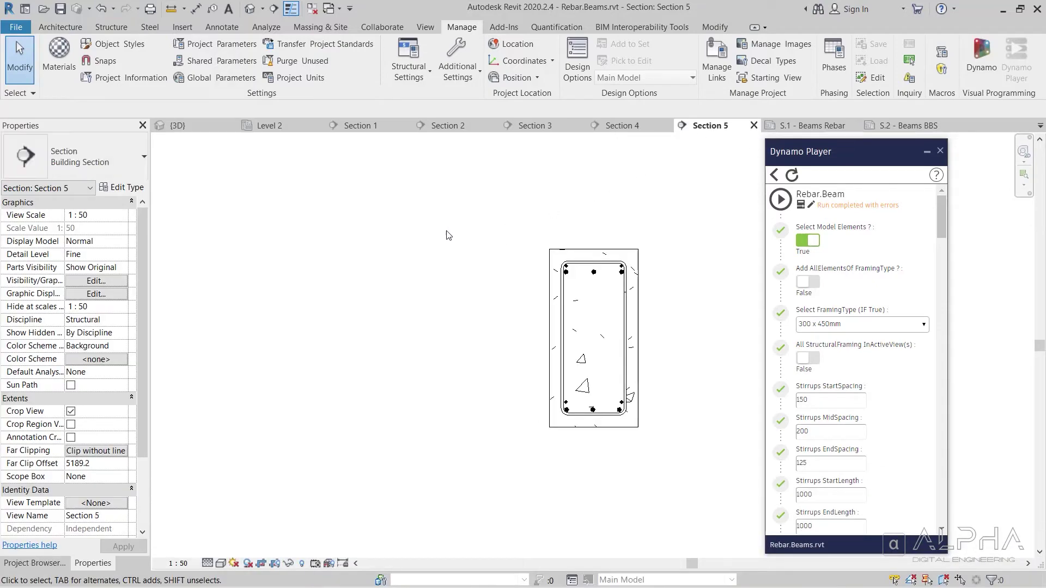
{"action": "left_click", "coordinate": [178, 126]}
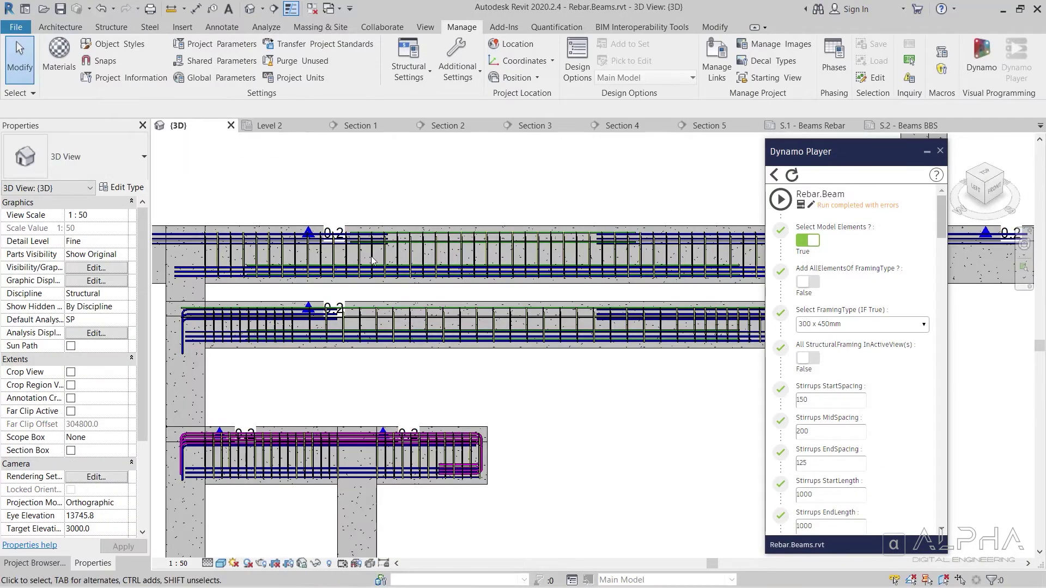
{"action": "scroll", "coordinate": [662, 324], "scroll_direction": "down", "scroll_amount": 10}
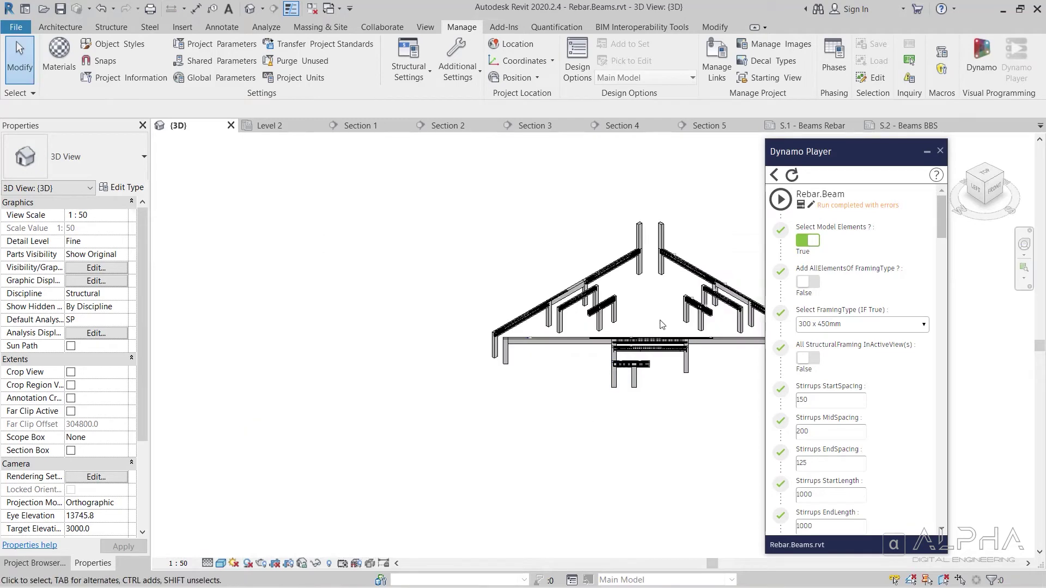
{"action": "scroll", "coordinate": [673, 303], "scroll_direction": "up", "scroll_amount": 5}
{"action": "middle_click_drag", "start_coordinate": [673, 303], "coordinate": [513, 301]}
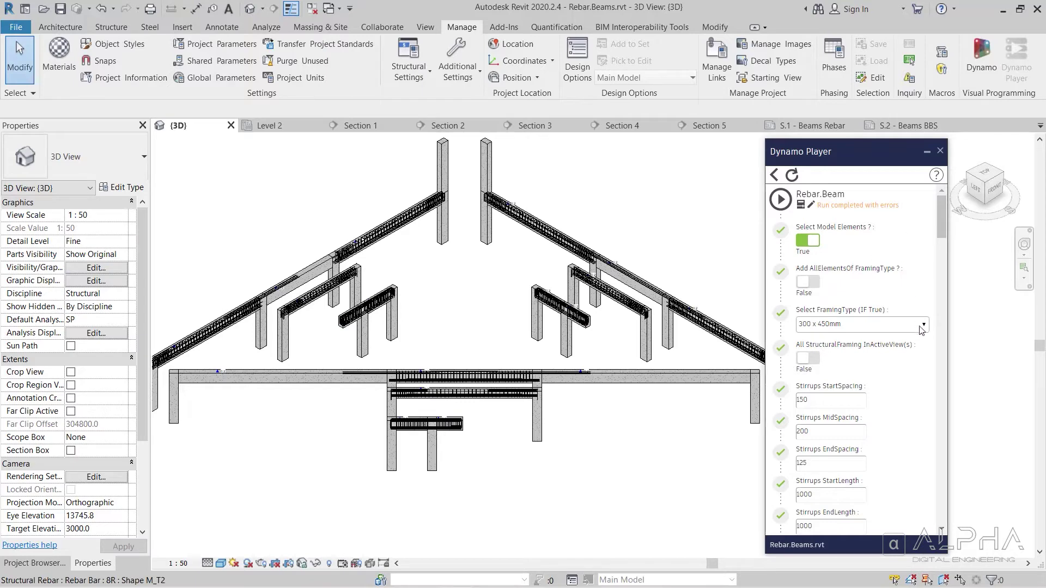
Step: Review the stirrup spacing and length inputs of Rebar.Beam alongside the reinforced beams in the 3D view
{"action": "scroll", "coordinate": [934, 374], "scroll_direction": "down", "scroll_amount": 5}
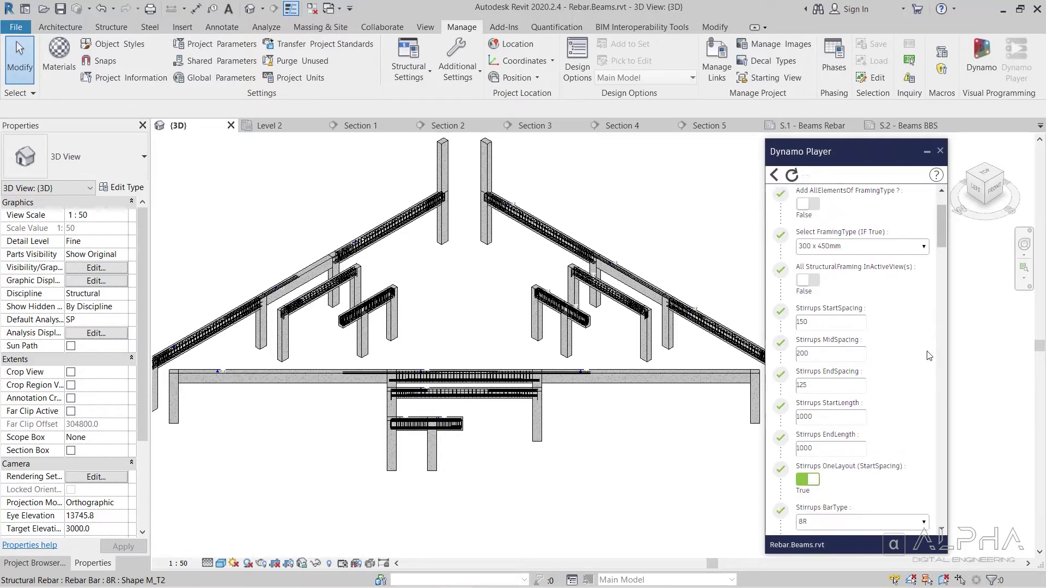
{"action": "scroll", "coordinate": [934, 343], "scroll_direction": "down", "scroll_amount": 2}
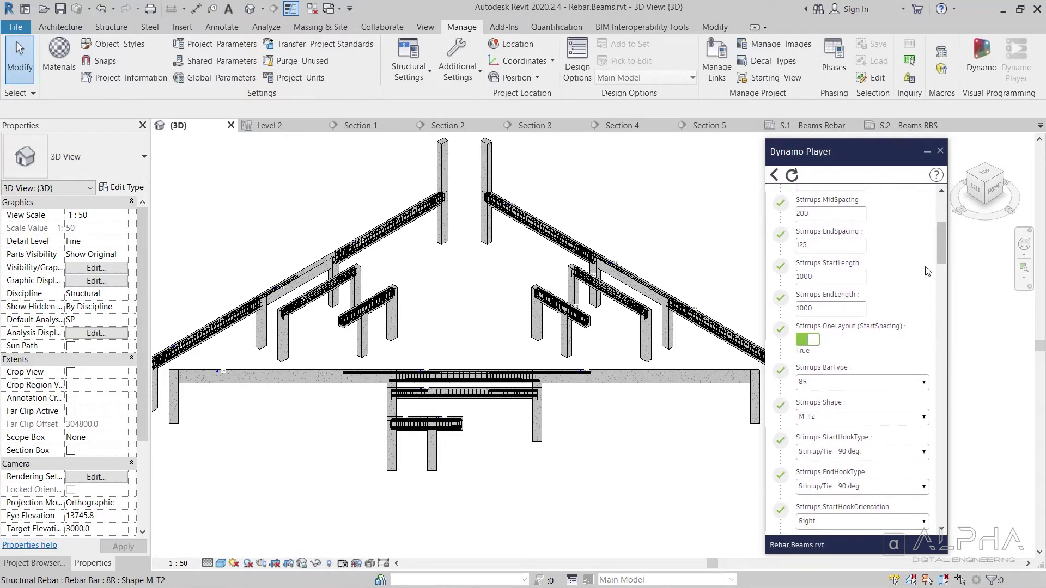
{"action": "scroll", "coordinate": [928, 271], "scroll_direction": "up", "scroll_amount": 2}
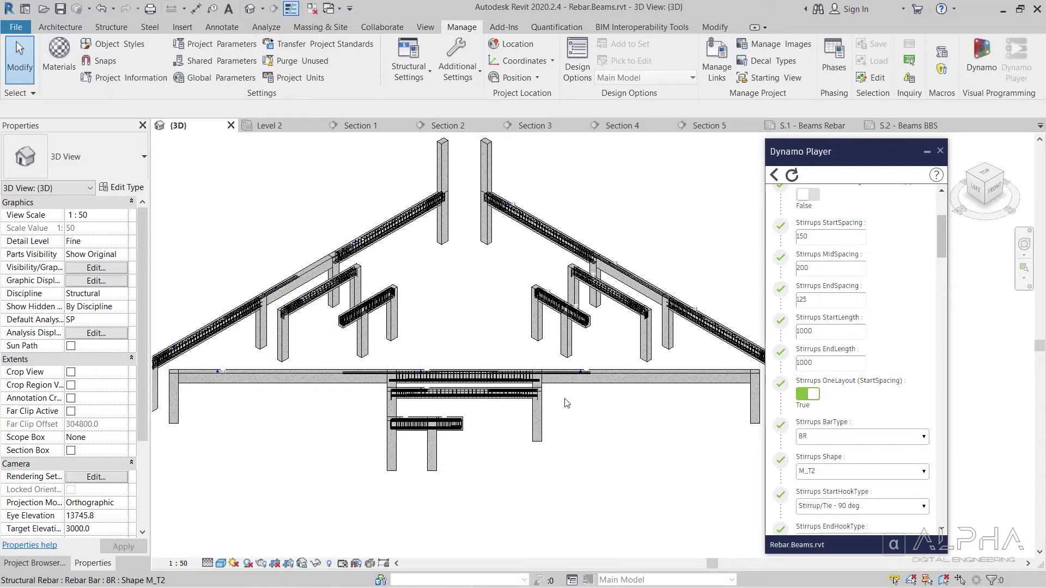
{"action": "scroll", "coordinate": [477, 410], "scroll_direction": "up", "scroll_amount": 6}
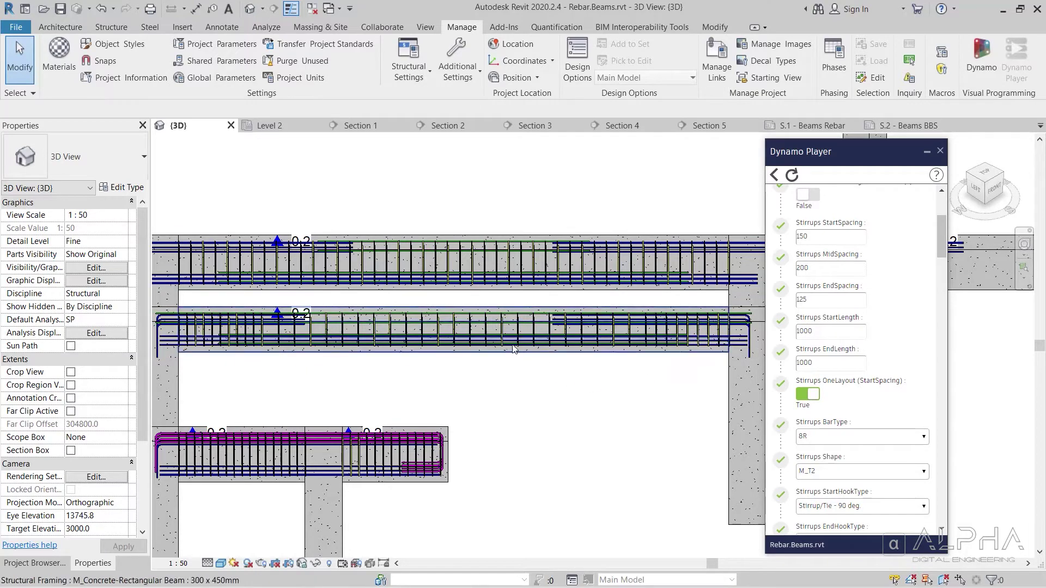
Step: Check the spacing of the middle and start stirrup sets in the 300 x 450mm beam
{"action": "left_click", "coordinate": [508, 400]}
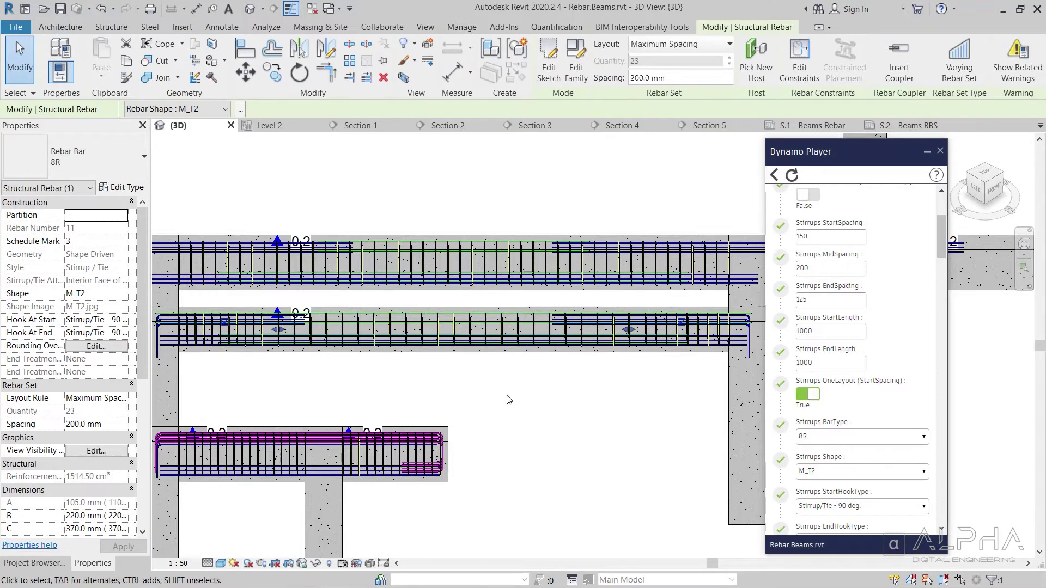
{"action": "left_click", "coordinate": [321, 401]}
{"action": "left_click", "coordinate": [452, 412]}
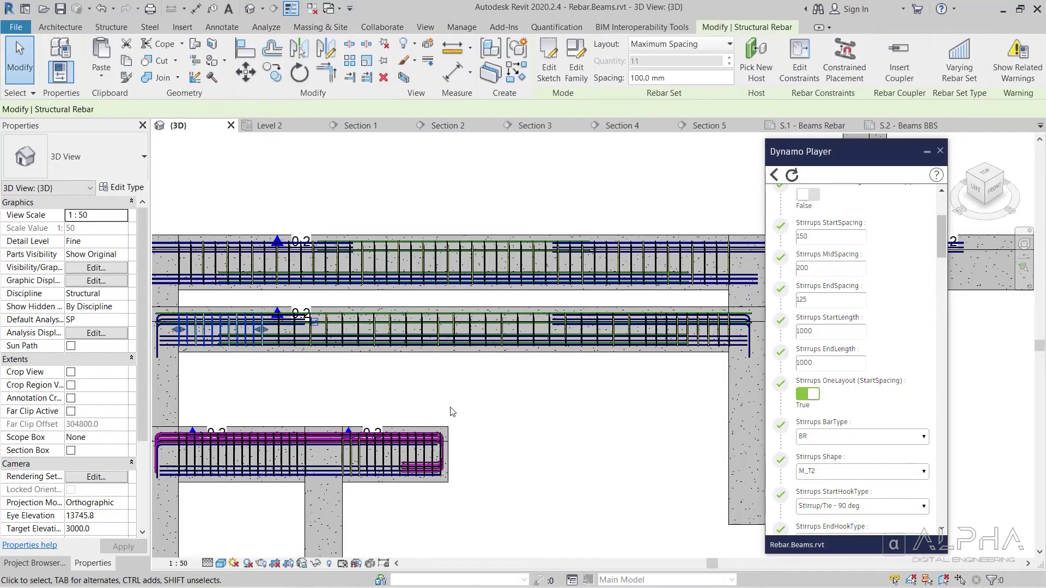
{"action": "left_click", "coordinate": [510, 419]}
Step: Inspect the Stirrups OneLayout (StartSpacing) switch, leaving it True, and check the stirrup set spacing in the 300 x 600mm long beam
{"action": "left_click", "coordinate": [814, 394]}
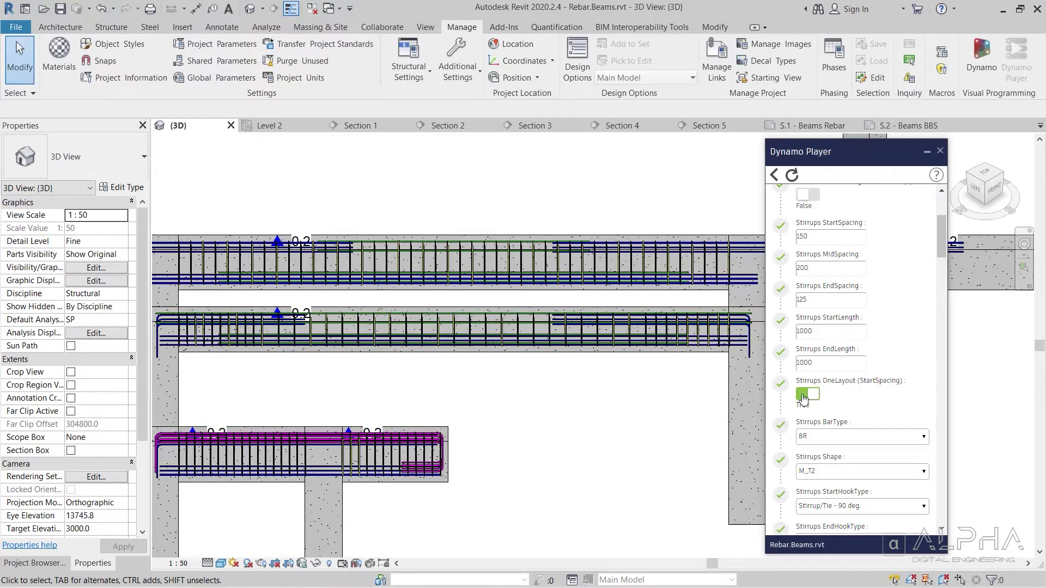
{"action": "left_click", "coordinate": [811, 394]}
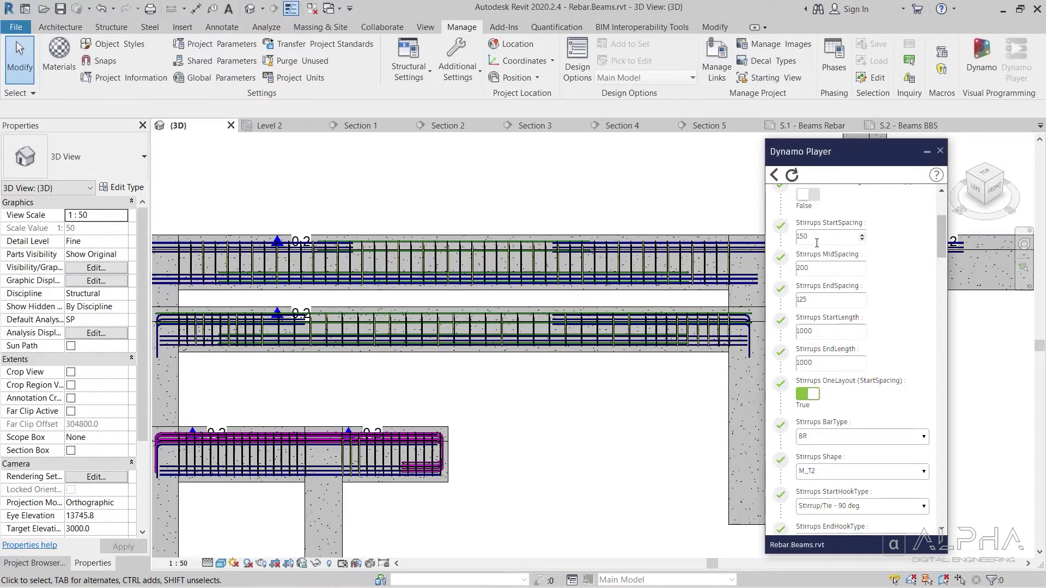
{"action": "left_click", "coordinate": [529, 258]}
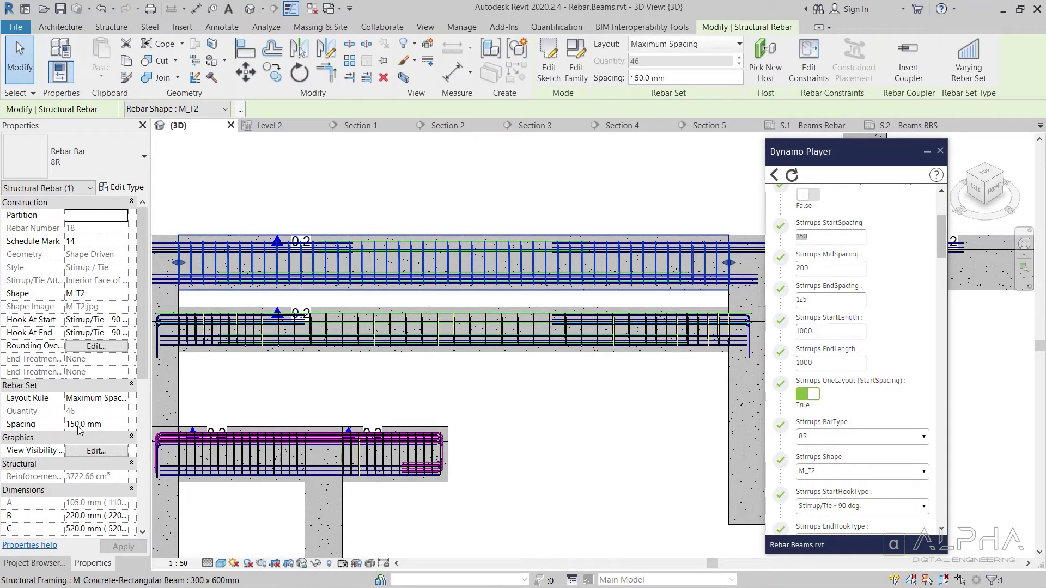
{"action": "left_click", "coordinate": [516, 385]}
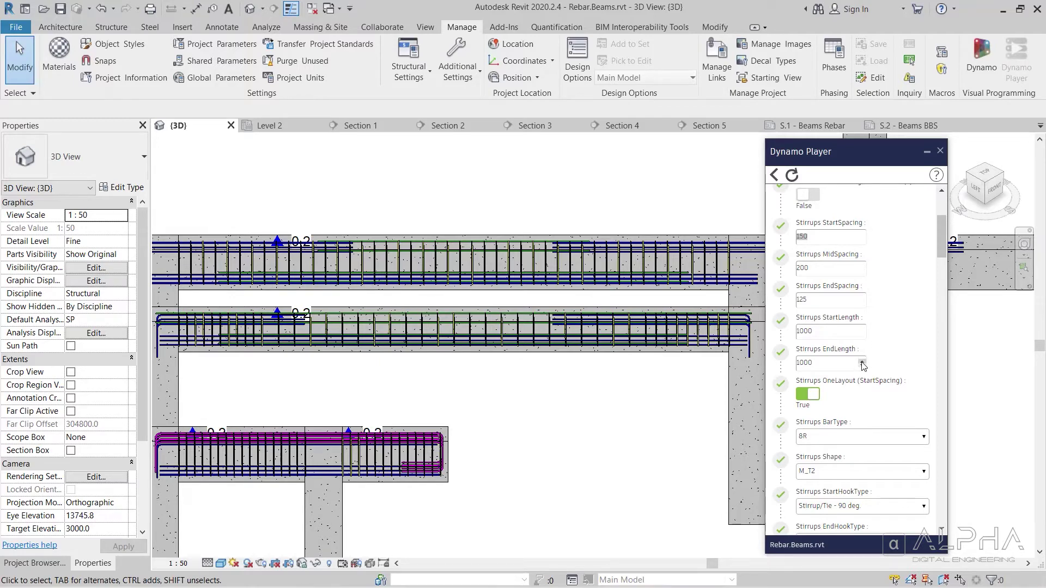
Step: Check the properties of the short front beam's span between the two columns
{"action": "middle_click_drag", "start_coordinate": [520, 442], "coordinate": [635, 383]}
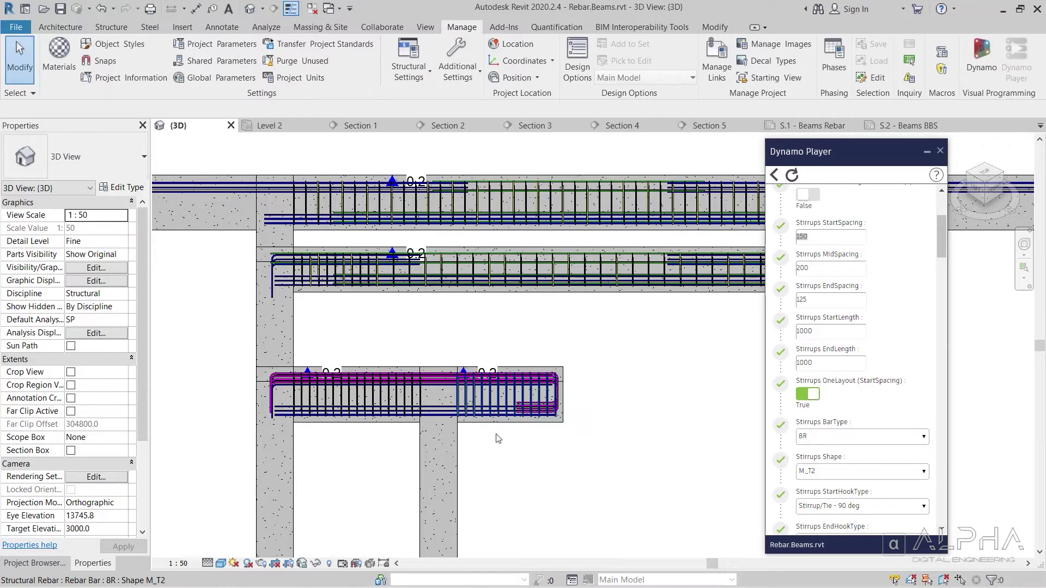
{"action": "left_click", "coordinate": [374, 428]}
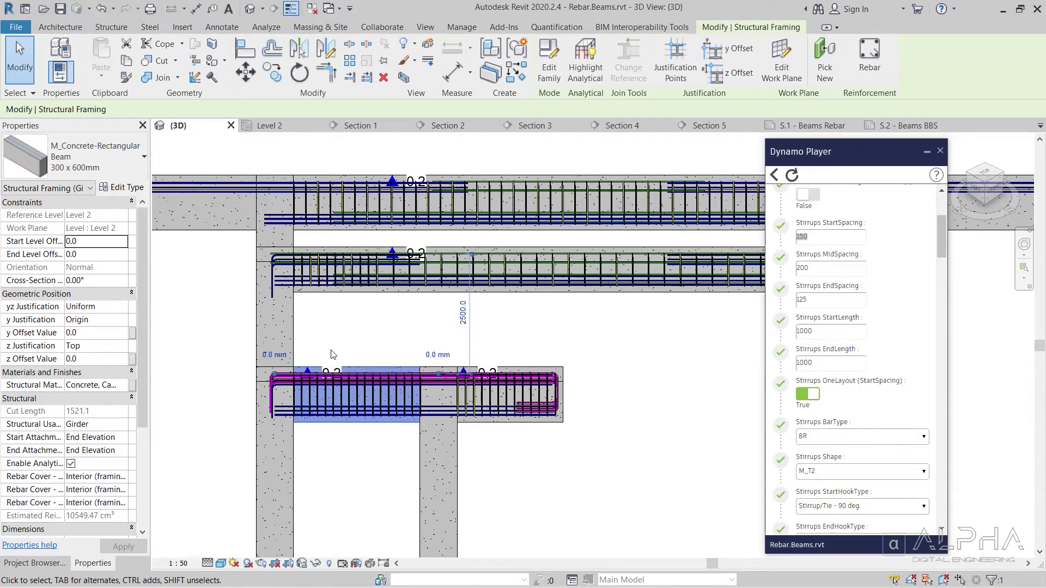
{"action": "left_click", "coordinate": [443, 437]}
Step: Review the available stirrup bar types, shapes, start hook types and start hook orientations in the Rebar.Beam inputs, keeping the current choices
{"action": "scroll", "coordinate": [895, 283], "scroll_direction": "down", "scroll_amount": 5}
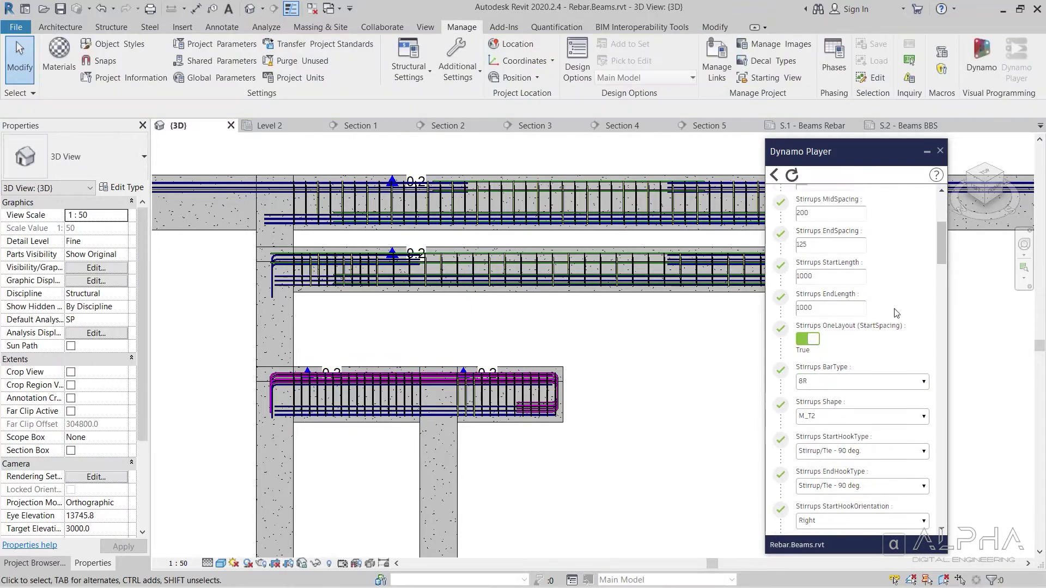
{"action": "left_click", "coordinate": [891, 275]}
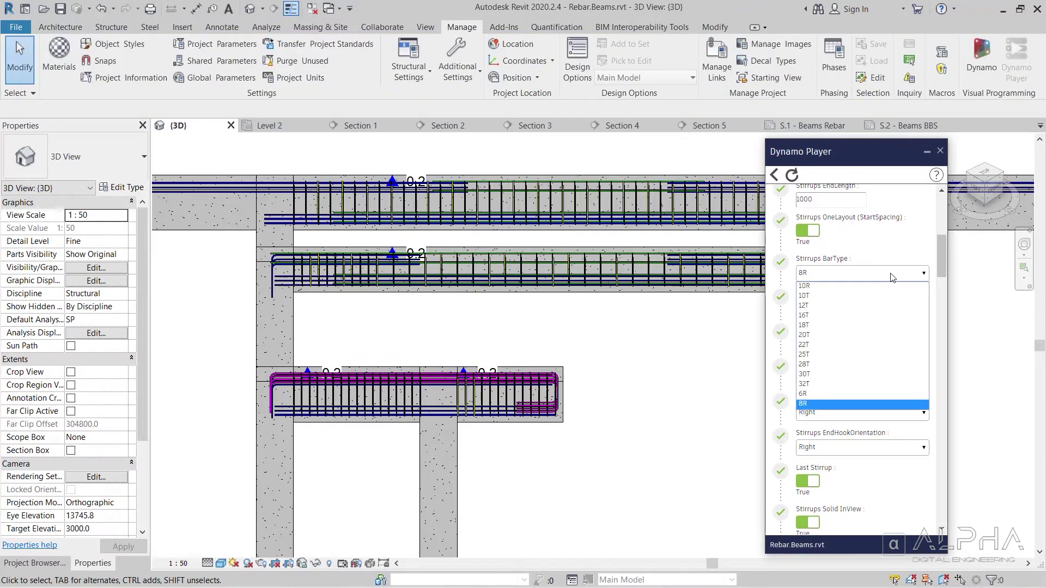
{"action": "left_click", "coordinate": [891, 275]}
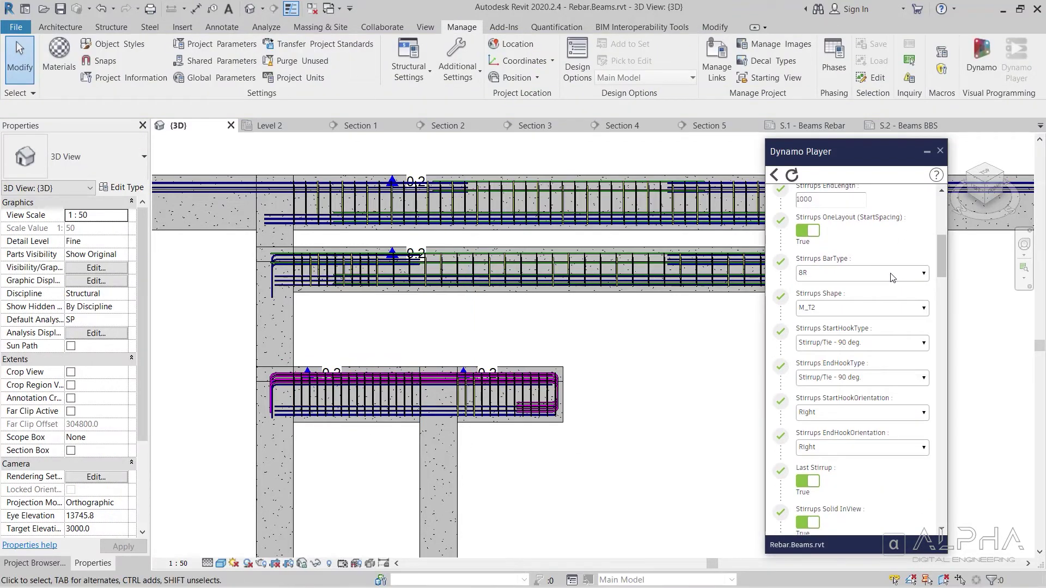
{"action": "left_click", "coordinate": [874, 316]}
{"action": "left_click", "coordinate": [873, 313]}
{"action": "left_click", "coordinate": [876, 343]}
{"action": "left_click", "coordinate": [876, 342]}
{"action": "scroll", "coordinate": [871, 307], "scroll_direction": "down", "scroll_amount": 2}
{"action": "left_click", "coordinate": [868, 302]}
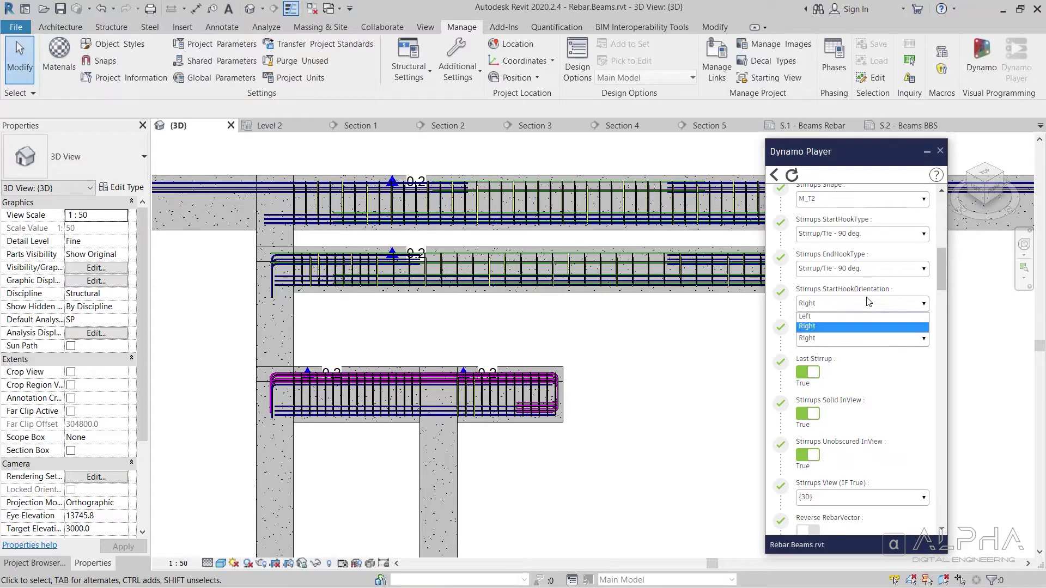
{"action": "left_click", "coordinate": [867, 303]}
Step: Review the Last Stirrup input and examine the last stirrup at the short front beam's free end
{"action": "scroll", "coordinate": [840, 340], "scroll_direction": "down", "scroll_amount": 2}
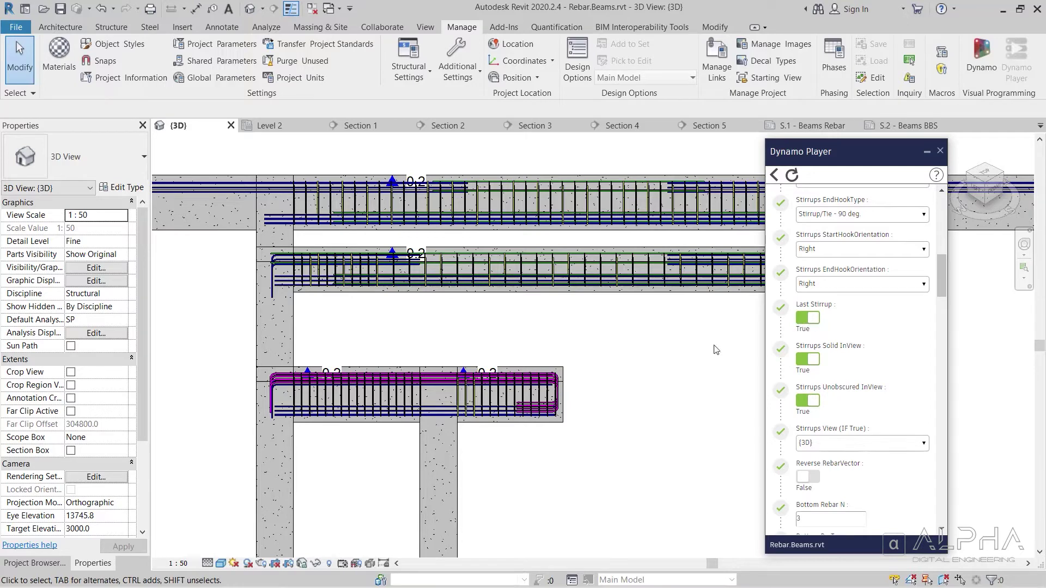
{"action": "scroll", "coordinate": [559, 428], "scroll_direction": "up", "scroll_amount": 2}
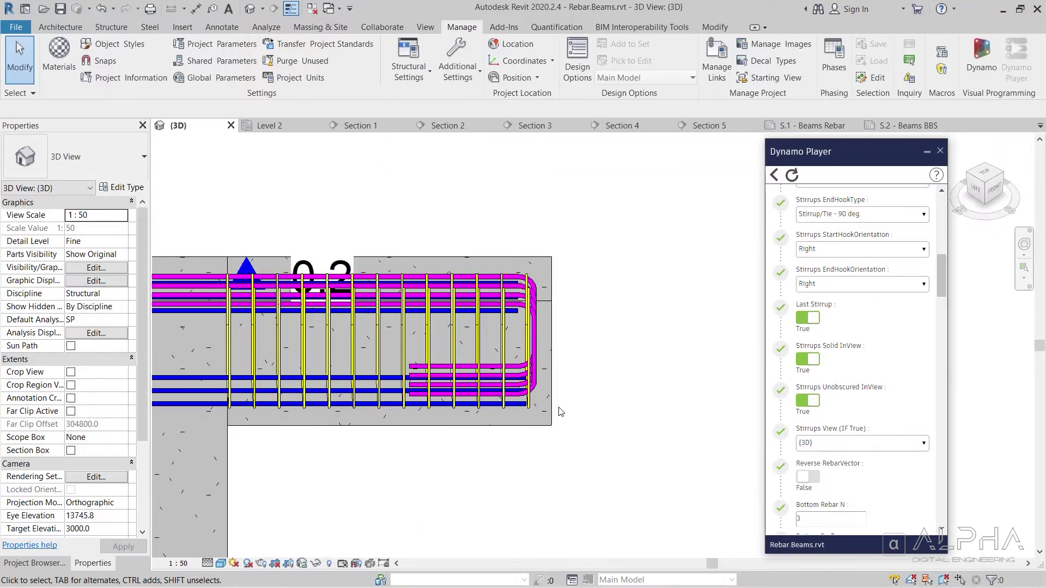
{"action": "scroll", "coordinate": [601, 369], "scroll_direction": "down", "scroll_amount": 3}
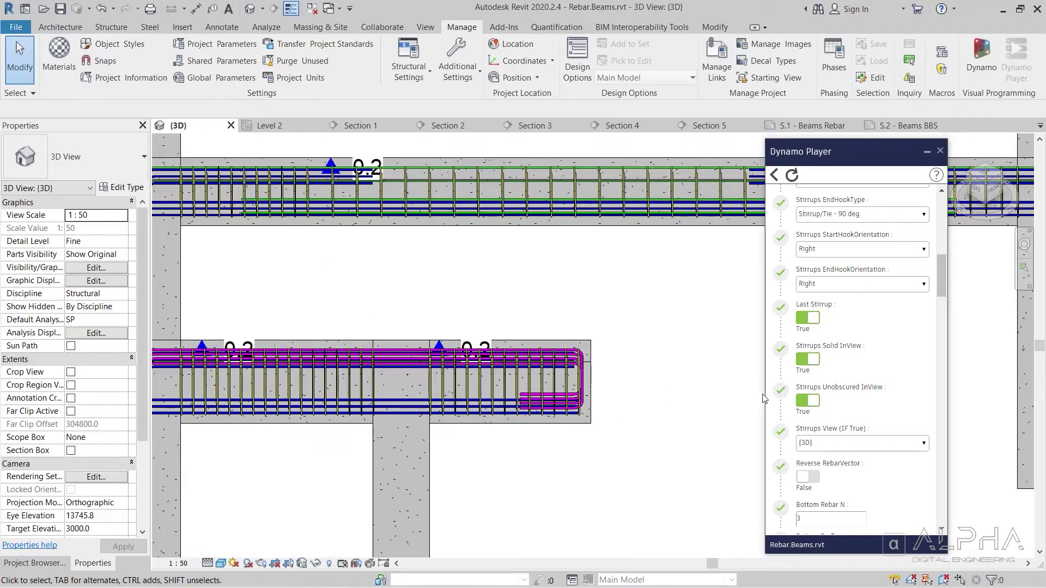
Step: Keep Stirrups Solid InView True, set Stirrups Unobscured InView to False, and choose {3D} as the Stirrups View
{"action": "left_click", "coordinate": [812, 360]}
{"action": "left_click", "coordinate": [813, 360]}
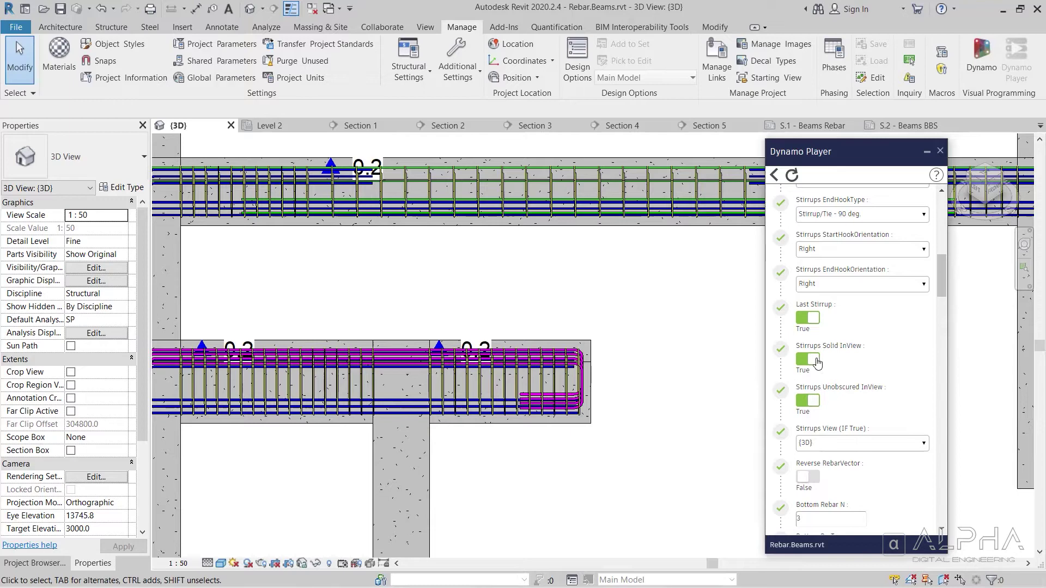
{"action": "left_click", "coordinate": [815, 403]}
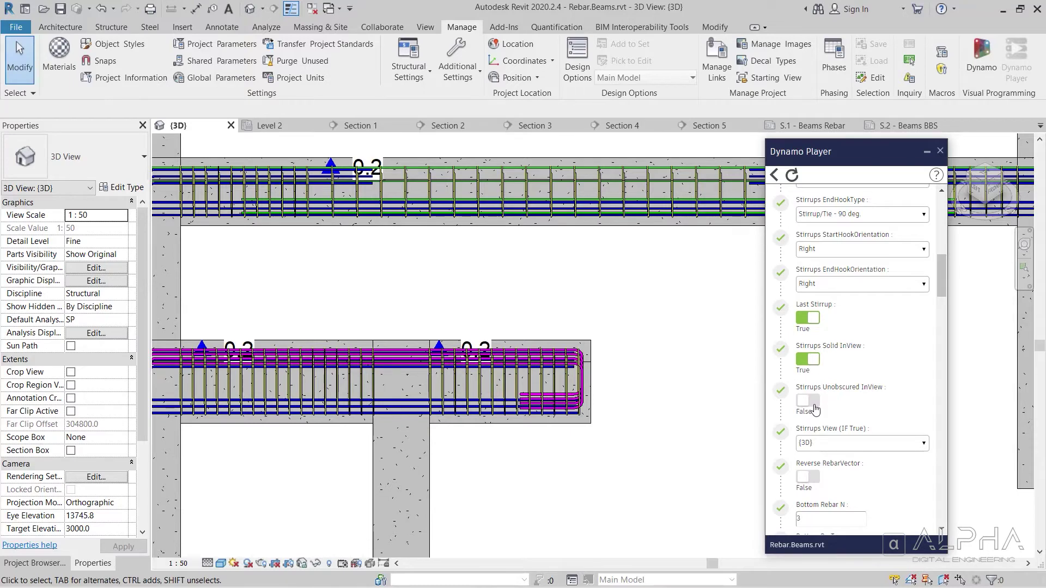
{"action": "left_click", "coordinate": [842, 447]}
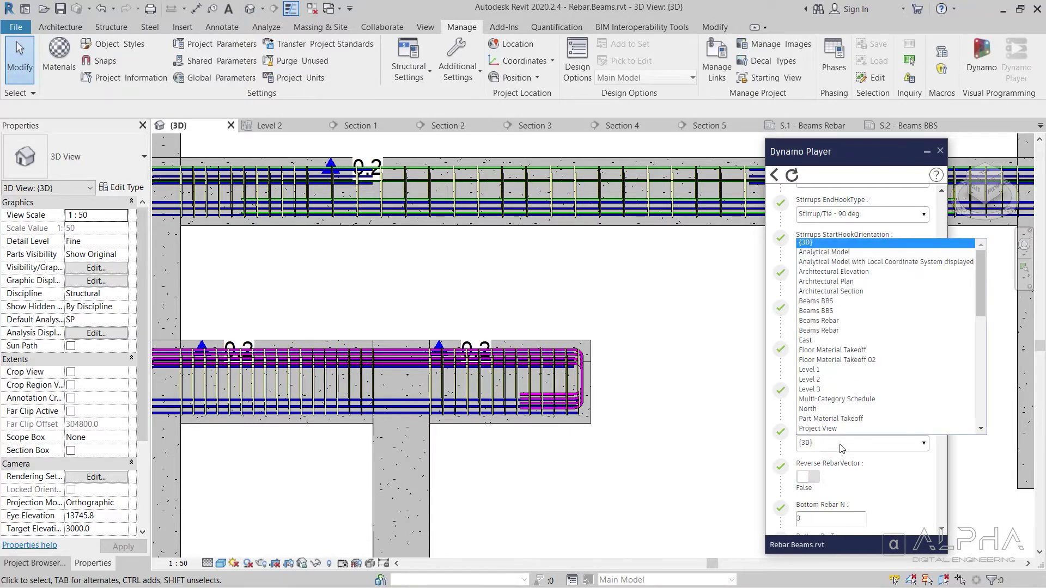
{"action": "left_click", "coordinate": [821, 243]}
Step: Review the bottom rebar inputs, including the available bottom bar types, alongside the front beams' reinforcement
{"action": "scroll", "coordinate": [783, 412], "scroll_direction": "down", "scroll_amount": 2}
{"action": "scroll", "coordinate": [783, 411], "scroll_direction": "down", "scroll_amount": 3}
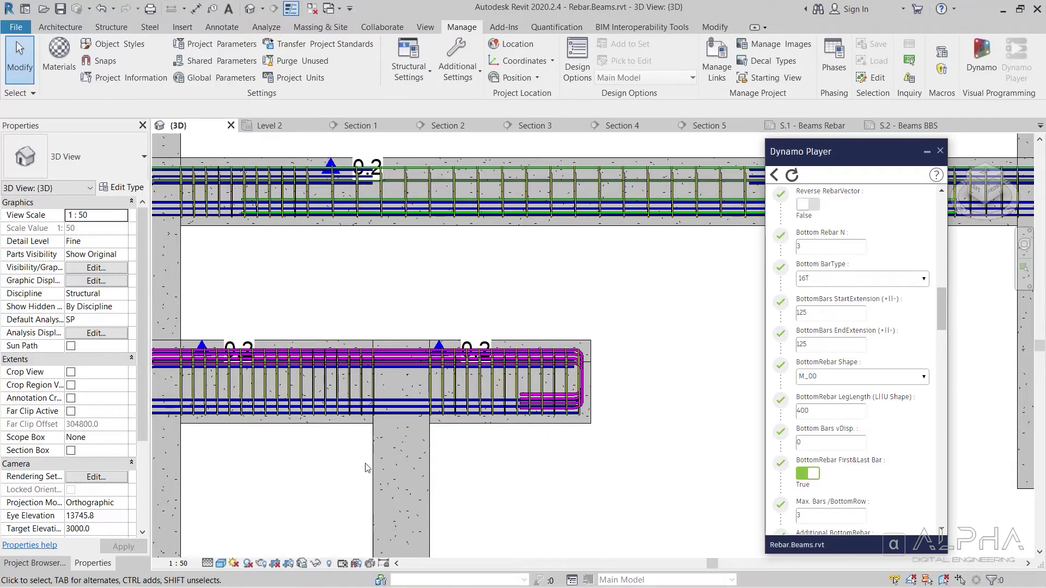
{"action": "left_click", "coordinate": [820, 280]}
{"action": "left_click", "coordinate": [820, 281]}
{"action": "scroll", "coordinate": [670, 346], "scroll_direction": "down", "scroll_amount": 2}
{"action": "middle_click_drag", "start_coordinate": [671, 348], "coordinate": [489, 370]}
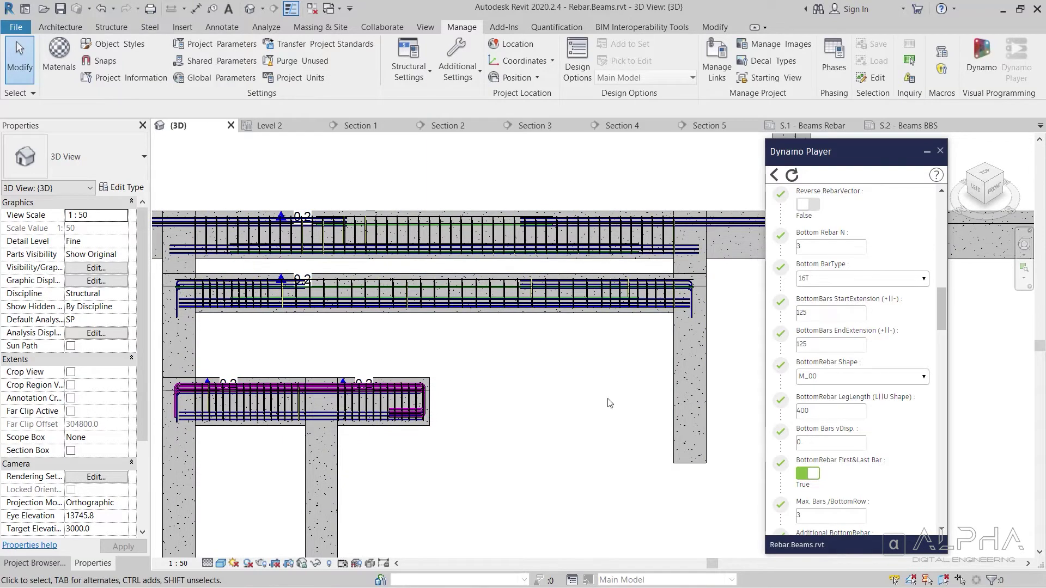
Step: Review the available BottomRebar Shape options and the BottomRebar LegLength input, keeping shape M_00
{"action": "left_click", "coordinate": [858, 376]}
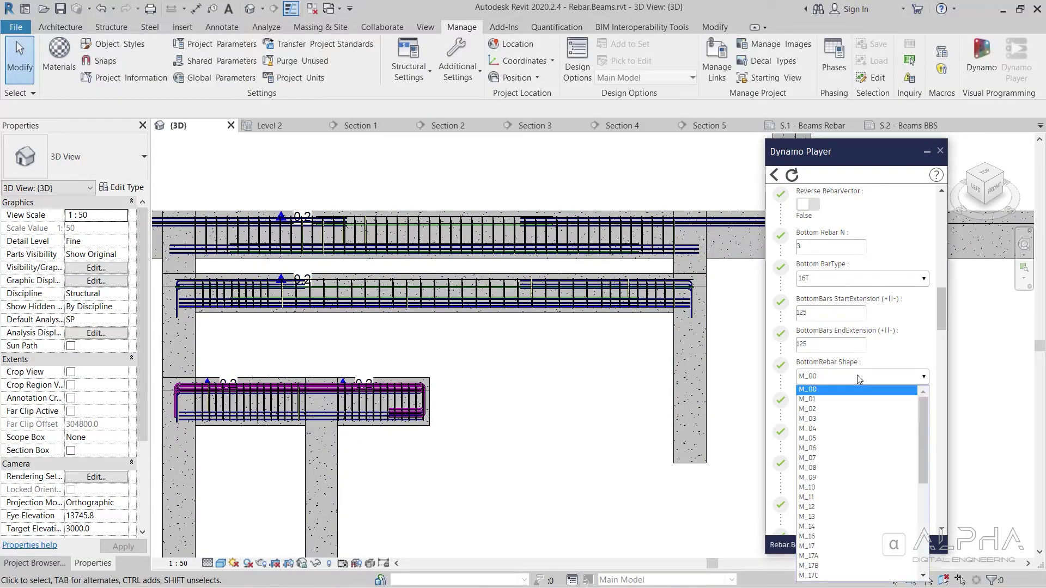
{"action": "left_click", "coordinate": [836, 409]}
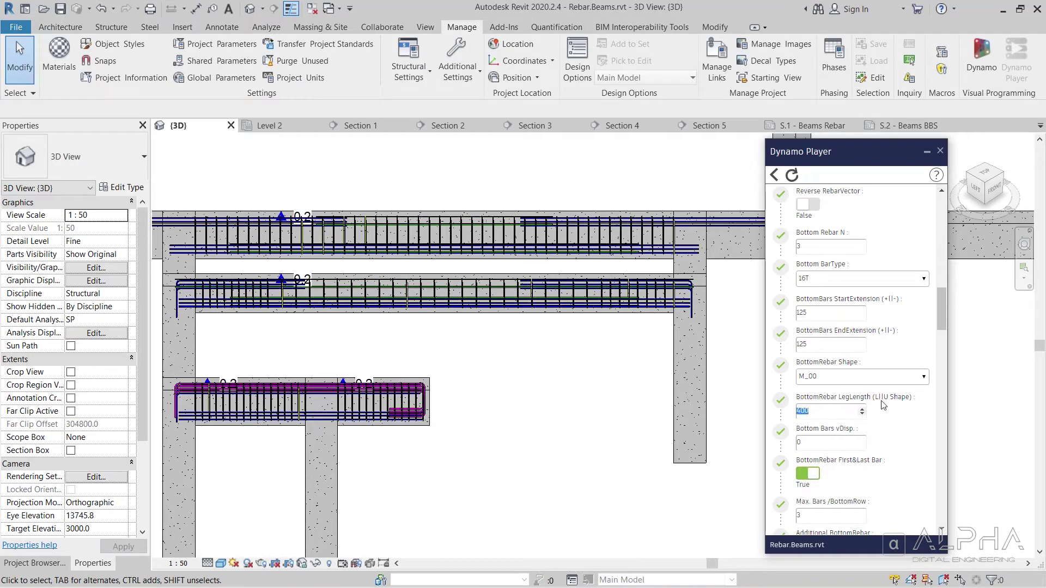
{"action": "left_click", "coordinate": [861, 376]}
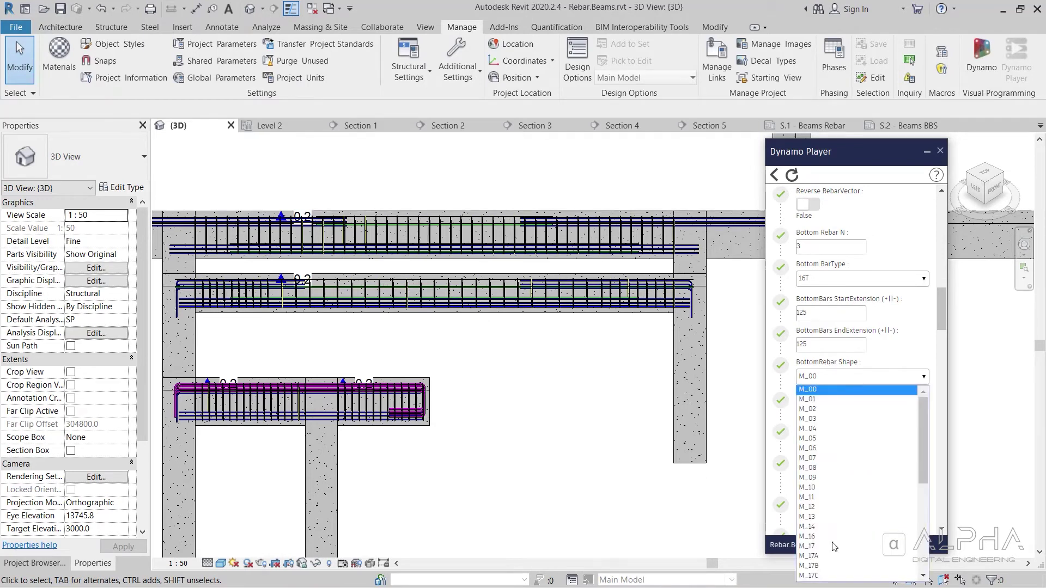
{"action": "left_click", "coordinate": [788, 395]}
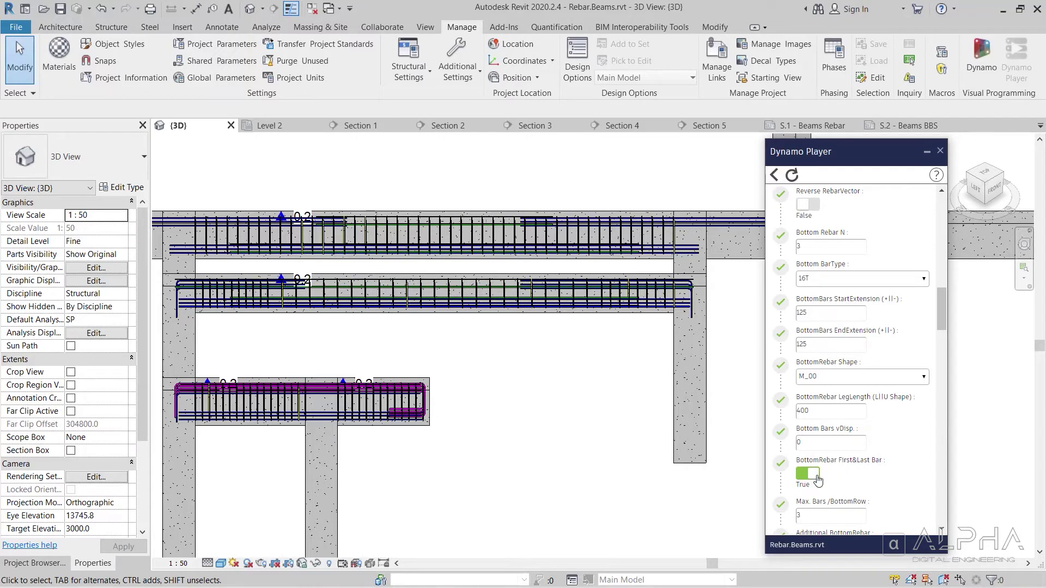
Step: Review the Additional BottomRebar toggle and the available additional bottom bar types and shapes, keeping True, 12T and M_00
{"action": "scroll", "coordinate": [846, 468], "scroll_direction": "down", "scroll_amount": 8}
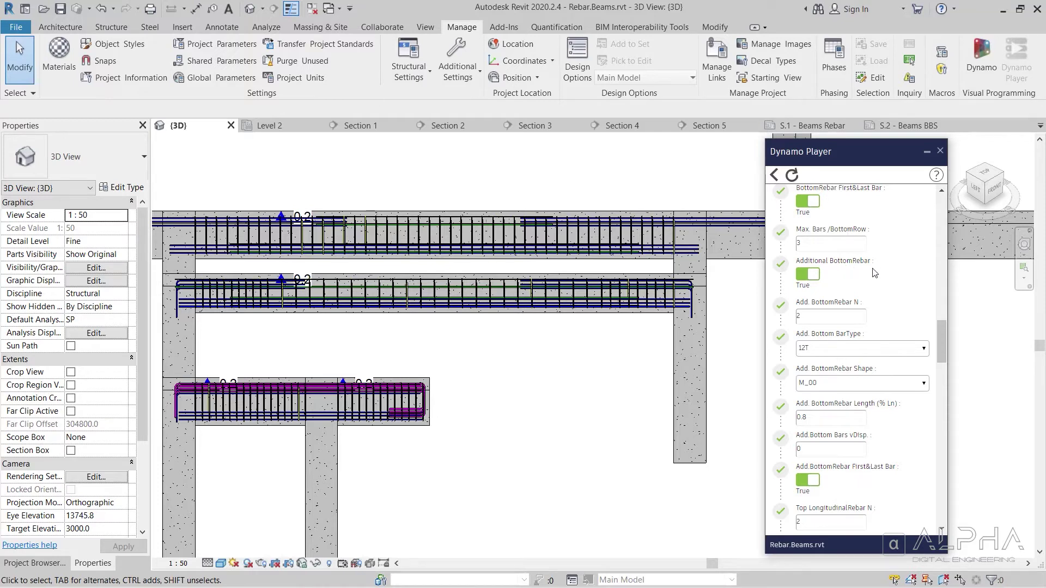
{"action": "left_click", "coordinate": [814, 277]}
{"action": "left_click", "coordinate": [814, 277]}
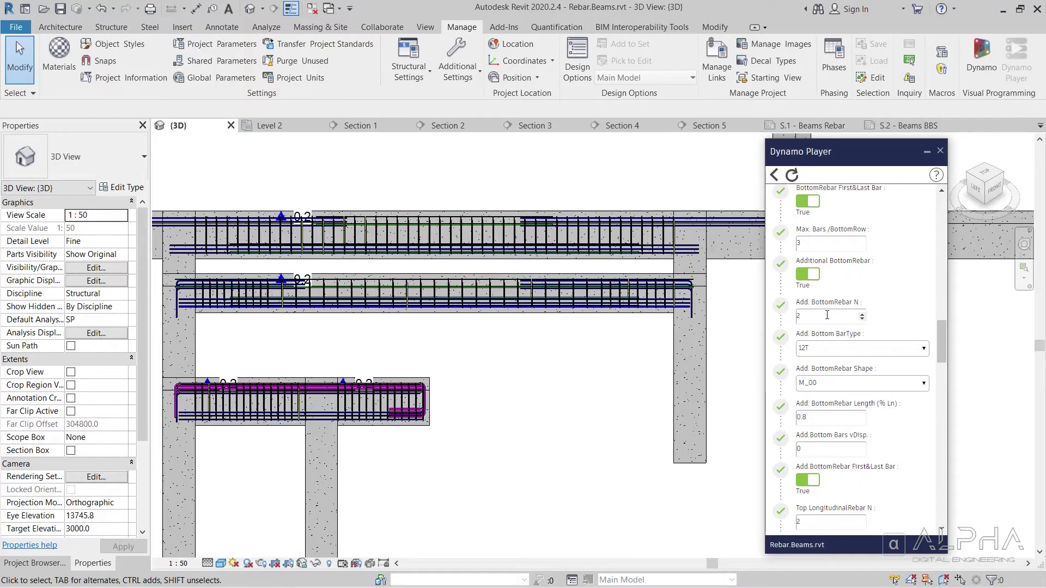
{"action": "left_click", "coordinate": [844, 350]}
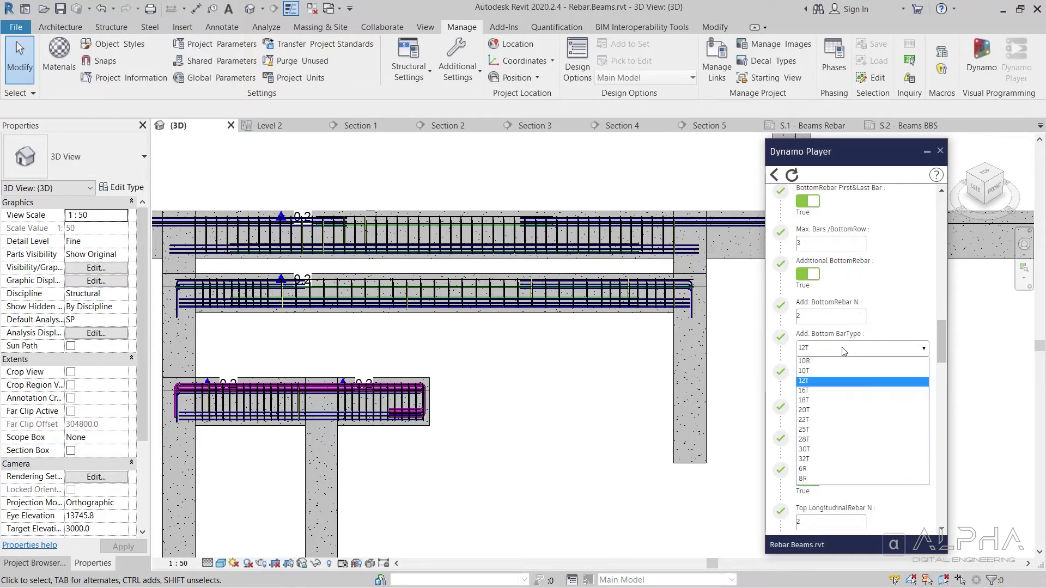
{"action": "left_click", "coordinate": [843, 350]}
{"action": "left_click", "coordinate": [834, 386]}
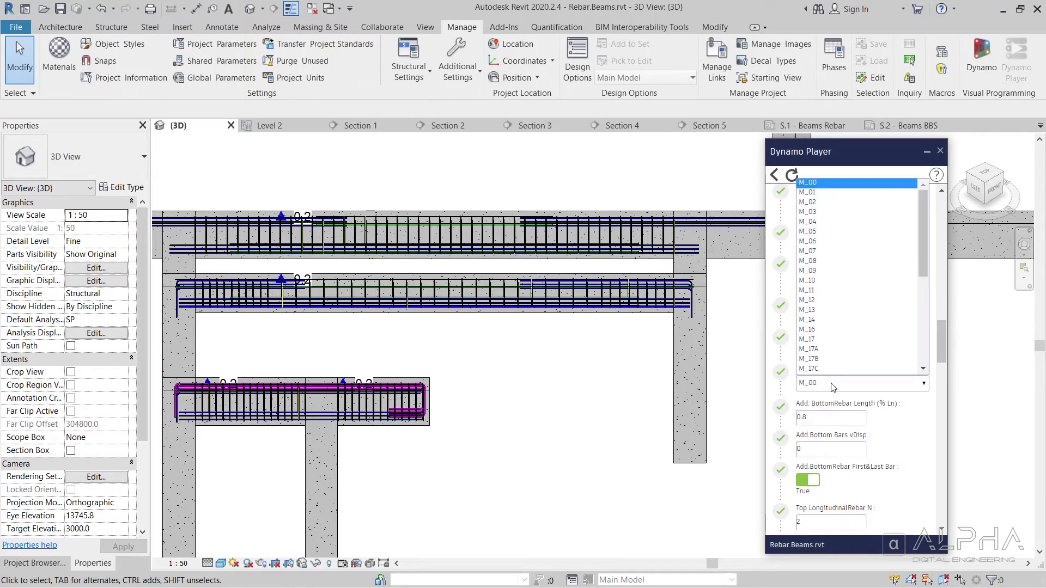
{"action": "left_click", "coordinate": [833, 386]}
Step: Review the additional bottom rebar length and vertical displacement inputs, keeping Add.BottomRebar First&Last Bar True
{"action": "scroll", "coordinate": [785, 385], "scroll_direction": "down", "scroll_amount": 3}
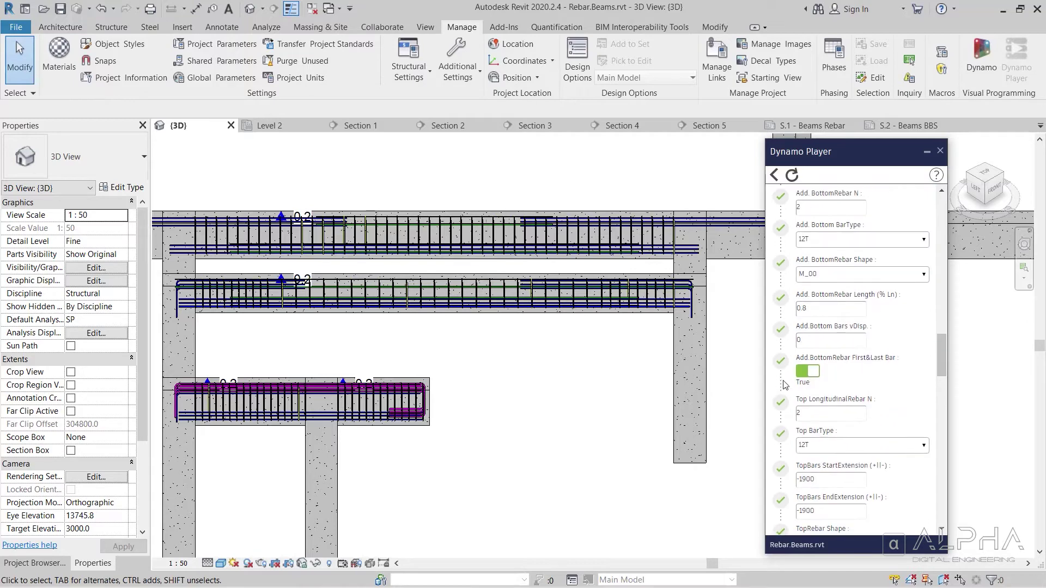
{"action": "scroll", "coordinate": [784, 385], "scroll_direction": "down", "scroll_amount": 2}
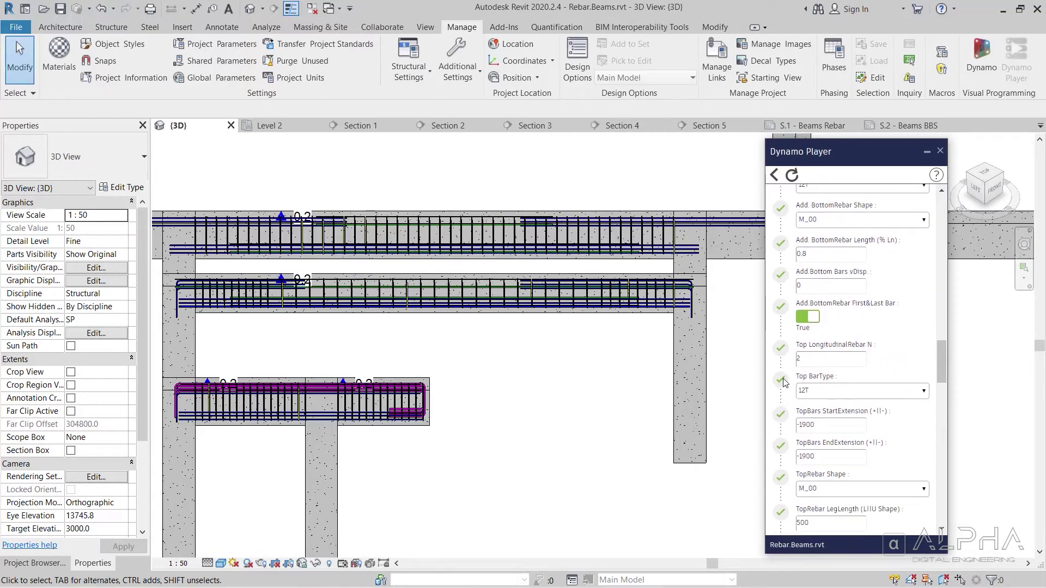
{"action": "double_click", "coordinate": [823, 254]}
{"action": "left_click", "coordinate": [821, 286]}
{"action": "left_click", "coordinate": [809, 322]}
{"action": "left_click", "coordinate": [809, 321]}
Step: Review the top longitudinal rebar inputs and the available TopRebar Shape options, keeping shape M_00
{"action": "scroll", "coordinate": [784, 305], "scroll_direction": "down", "scroll_amount": 3}
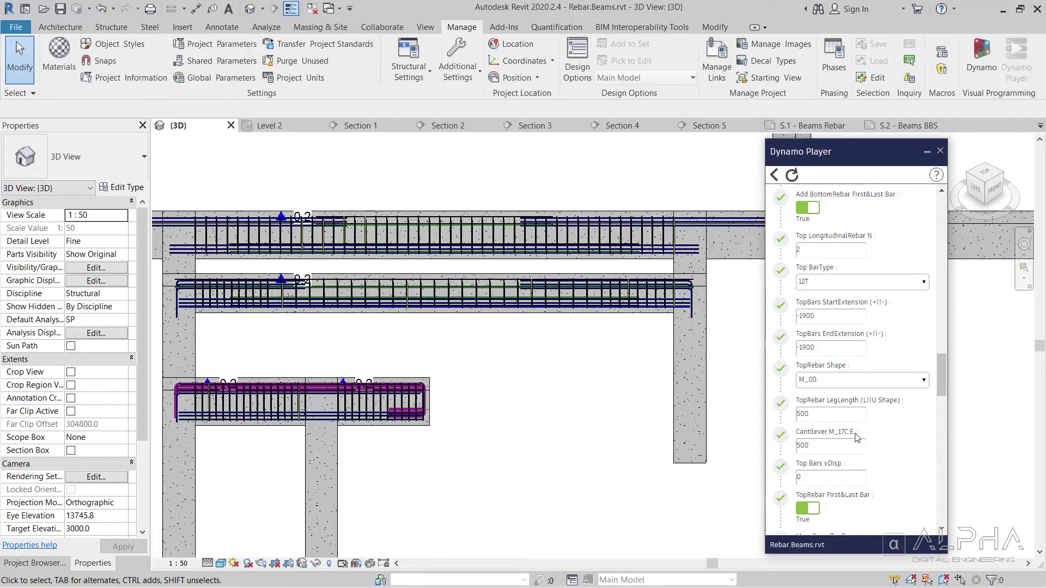
{"action": "left_click", "coordinate": [872, 381]}
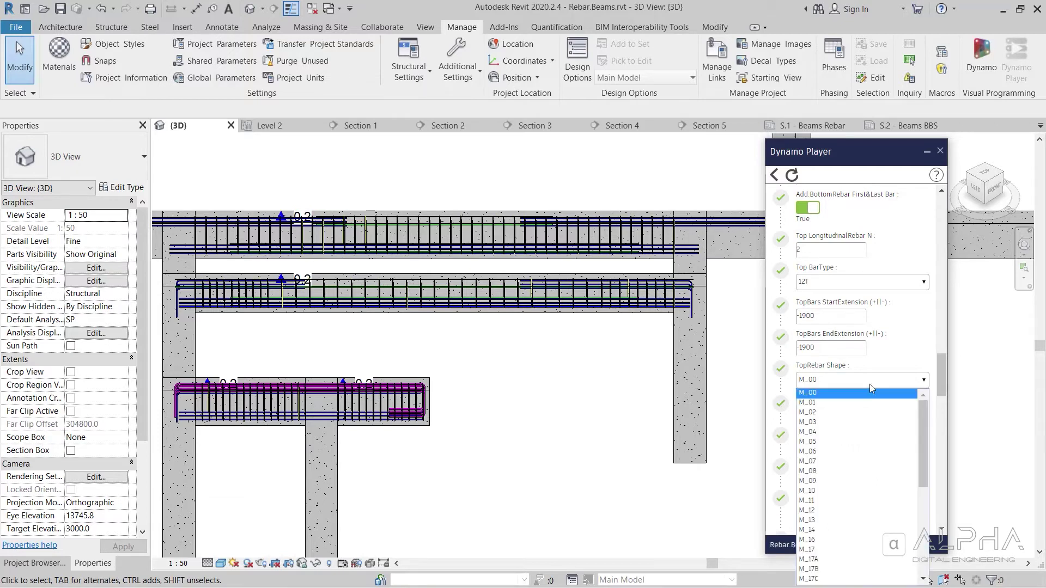
{"action": "left_click", "coordinate": [812, 393]}
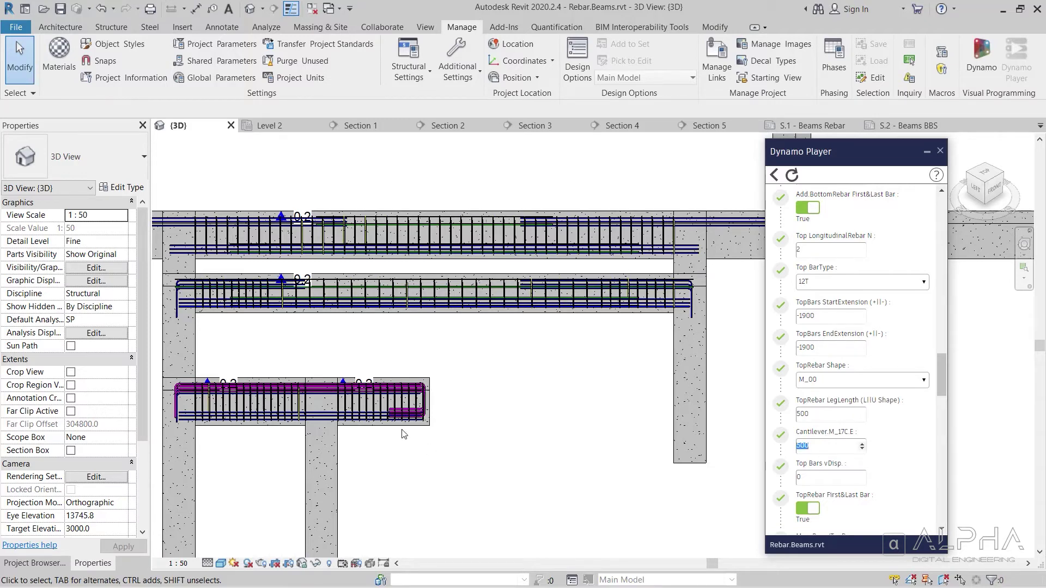
Step: Inspect dimension E of the M_17C top bars at the short front beam's free end against the Cantilever.M_17C.E input
{"action": "scroll", "coordinate": [404, 417], "scroll_direction": "up", "scroll_amount": 5}
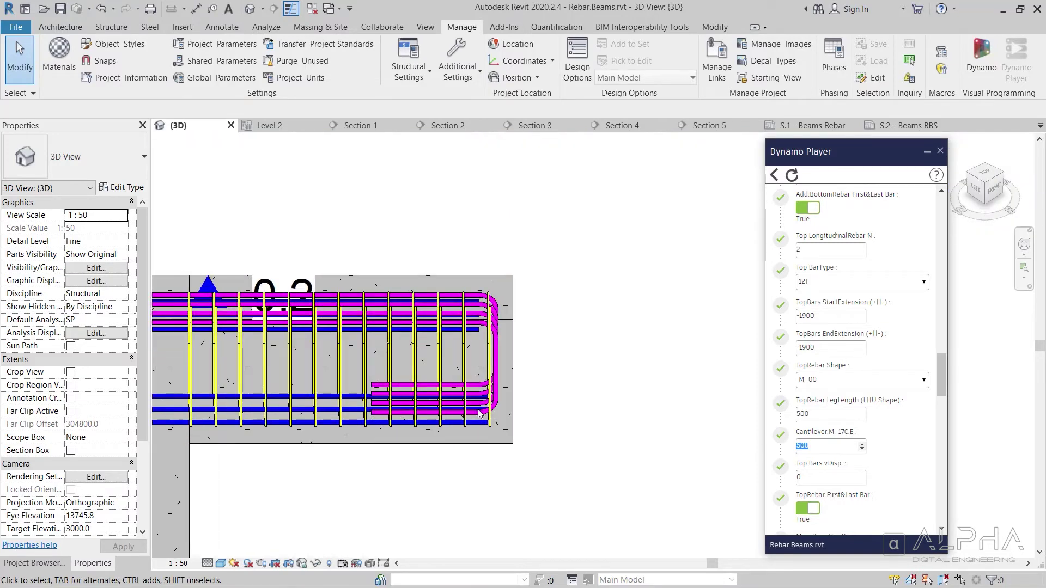
{"action": "left_click", "coordinate": [405, 417]}
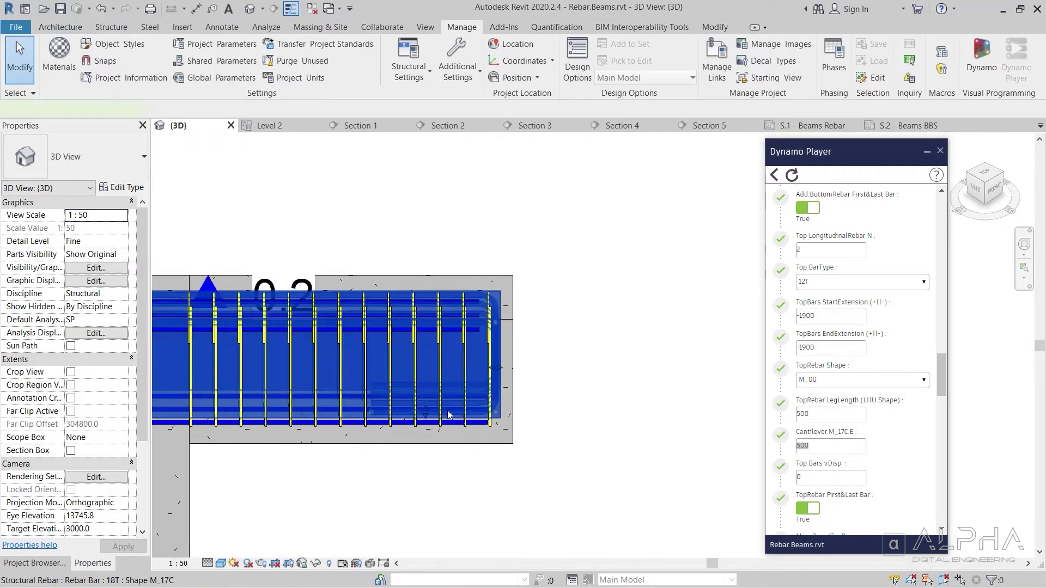
{"action": "scroll", "coordinate": [139, 452], "scroll_direction": "down", "scroll_amount": 5}
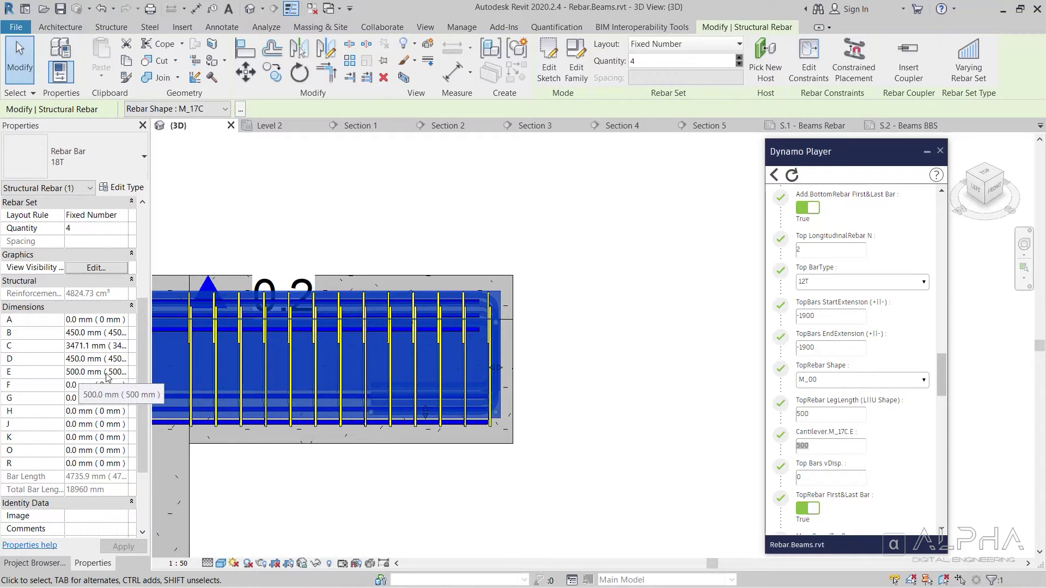
{"action": "left_click", "coordinate": [538, 371]}
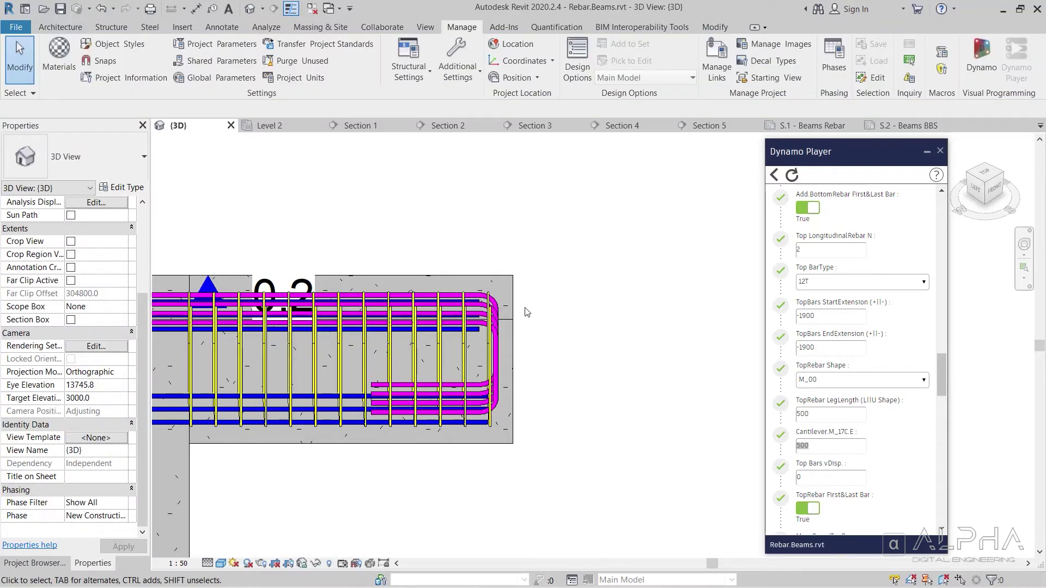
Step: Review the TopRebar LegLength input alongside the short front beam's top bars
{"action": "left_click", "coordinate": [820, 418]}
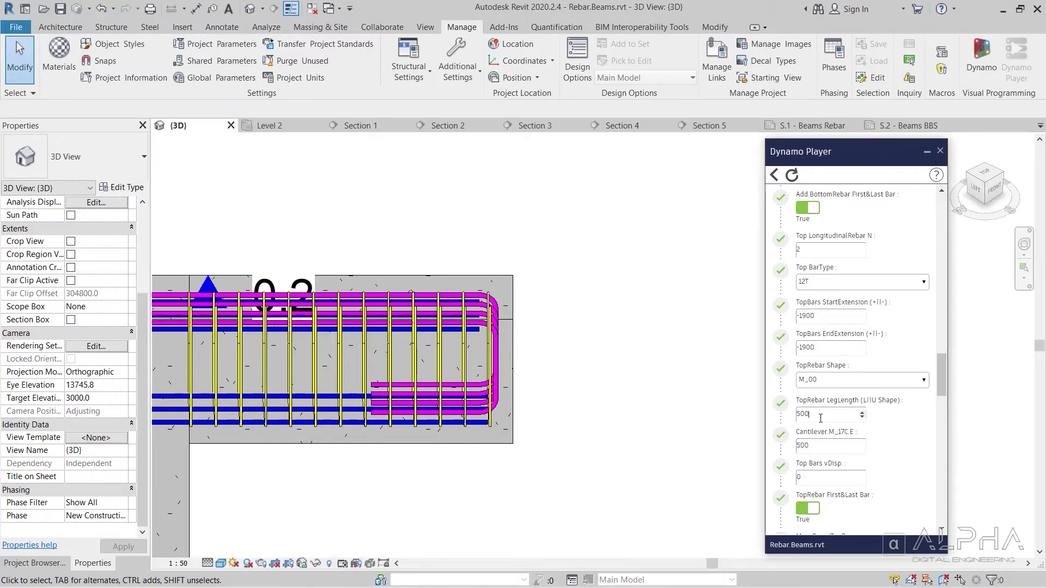
{"action": "double_click", "coordinate": [806, 417]}
{"action": "scroll", "coordinate": [692, 312], "scroll_direction": "down", "scroll_amount": 2}
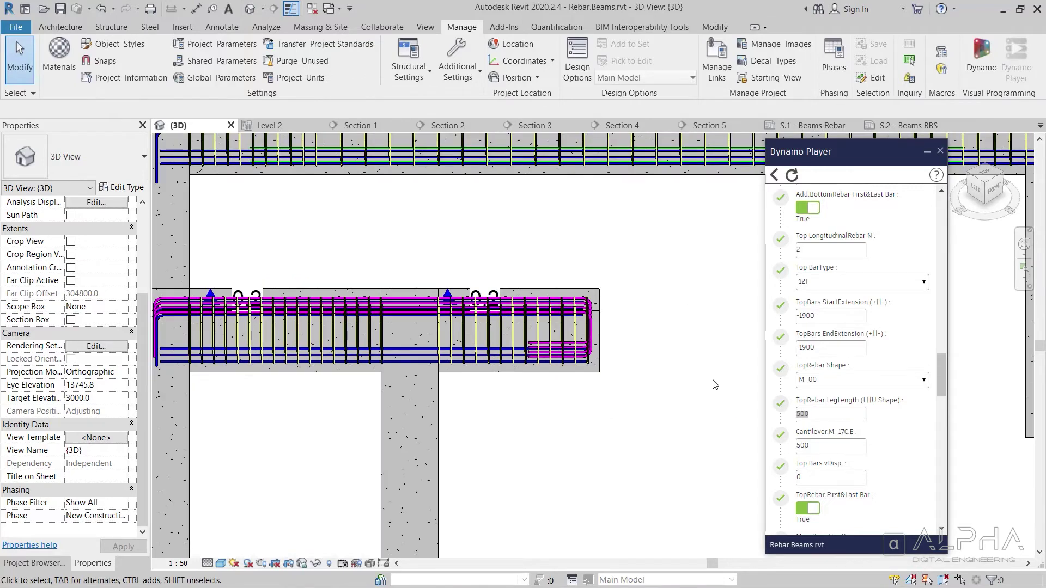
{"action": "left_click", "coordinate": [798, 418]}
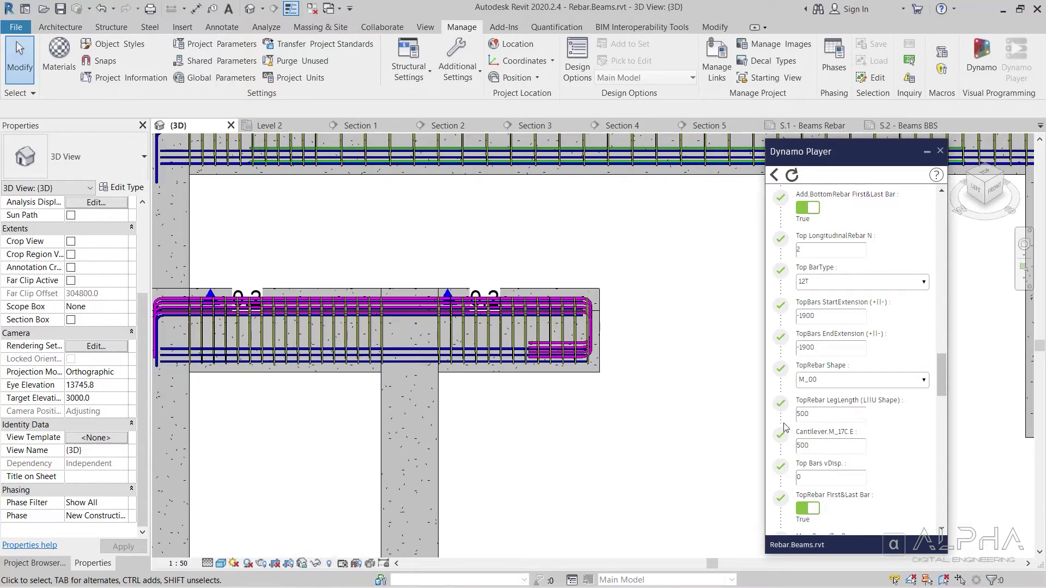
Step: Review the TopRebar First&Last Bar, Max. Bars /TopRow and Additional TopLeft Rebar inputs while examining top bars over the beam supports
{"action": "scroll", "coordinate": [785, 426], "scroll_direction": "down", "scroll_amount": 4}
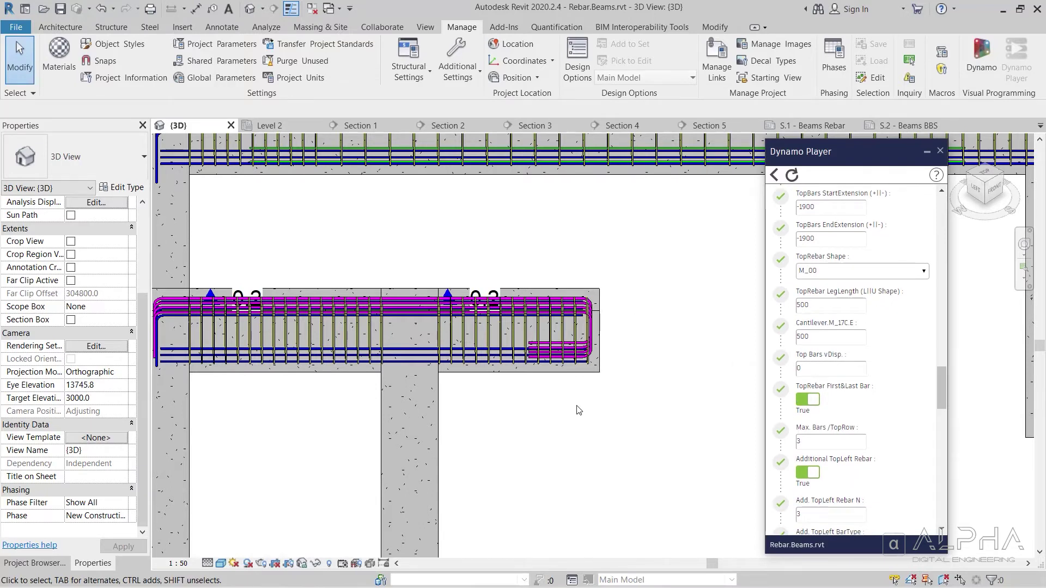
{"action": "scroll", "coordinate": [579, 410], "scroll_direction": "down", "scroll_amount": 6}
{"action": "scroll", "coordinate": [424, 187], "scroll_direction": "up", "scroll_amount": 2}
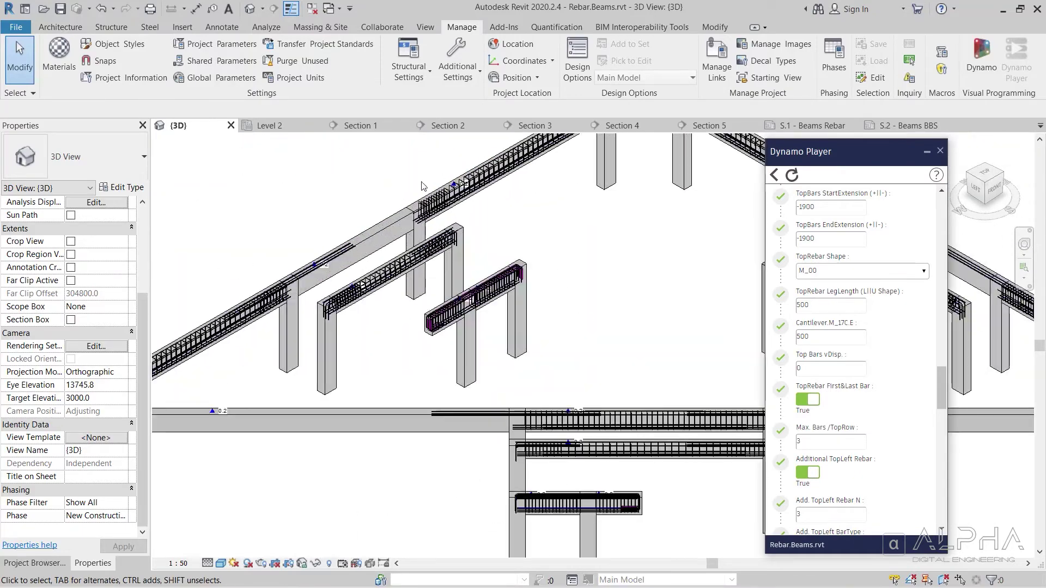
{"action": "scroll", "coordinate": [424, 186], "scroll_direction": "up", "scroll_amount": 5}
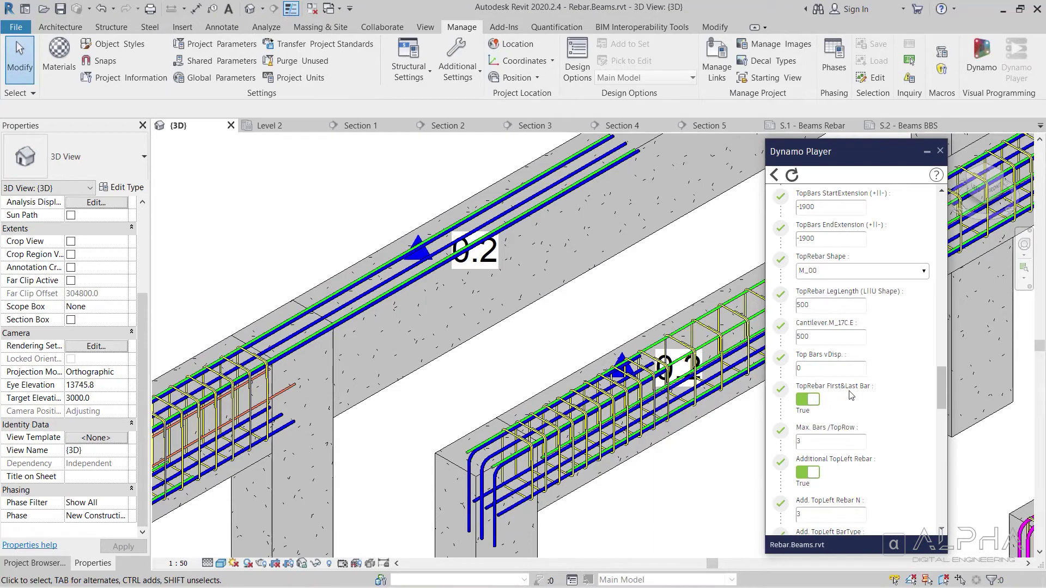
{"action": "scroll", "coordinate": [853, 394], "scroll_direction": "down", "scroll_amount": 2}
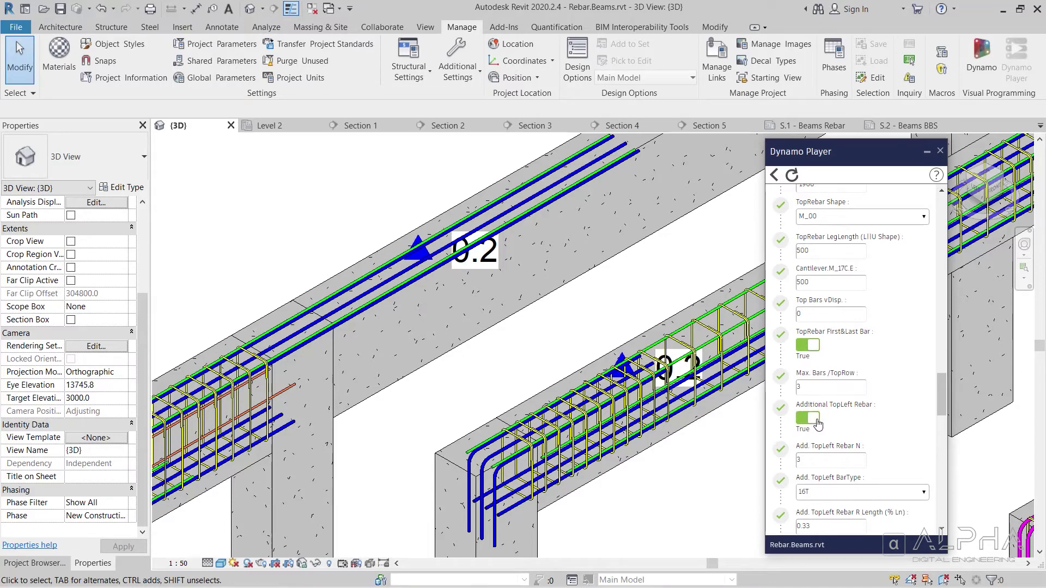
{"action": "scroll", "coordinate": [678, 474], "scroll_direction": "down", "scroll_amount": 3}
{"action": "scroll", "coordinate": [781, 377], "scroll_direction": "down", "scroll_amount": 1}
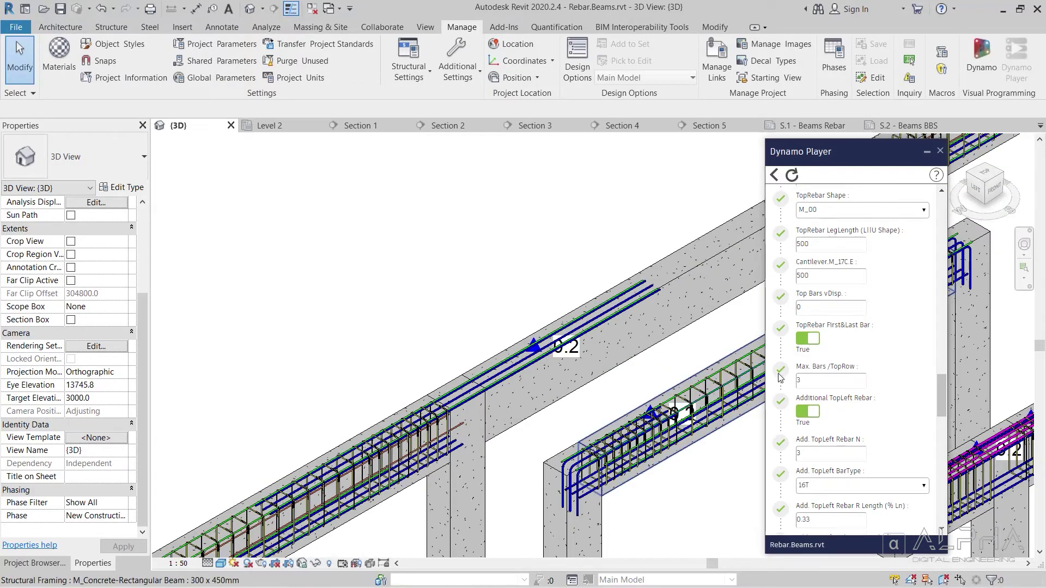
Step: Review the additional top-left rebar number, type, length and shape inputs alongside the top bars of the front beams
{"action": "scroll", "coordinate": [781, 378], "scroll_direction": "down", "scroll_amount": 8}
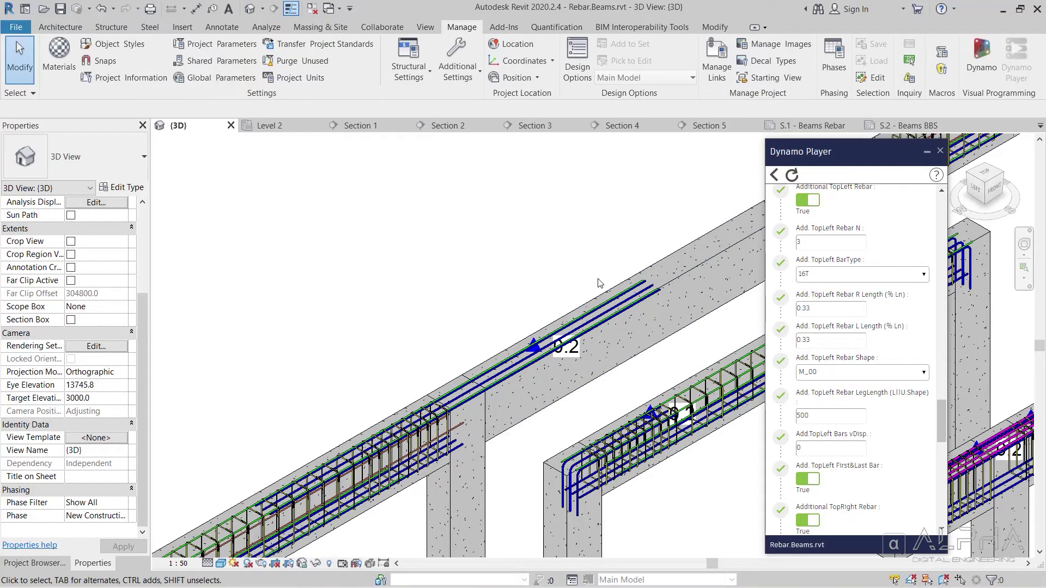
{"action": "scroll", "coordinate": [600, 436], "scroll_direction": "down", "scroll_amount": 1}
{"action": "middle_click_drag", "start_coordinate": [751, 525], "coordinate": [468, 272]}
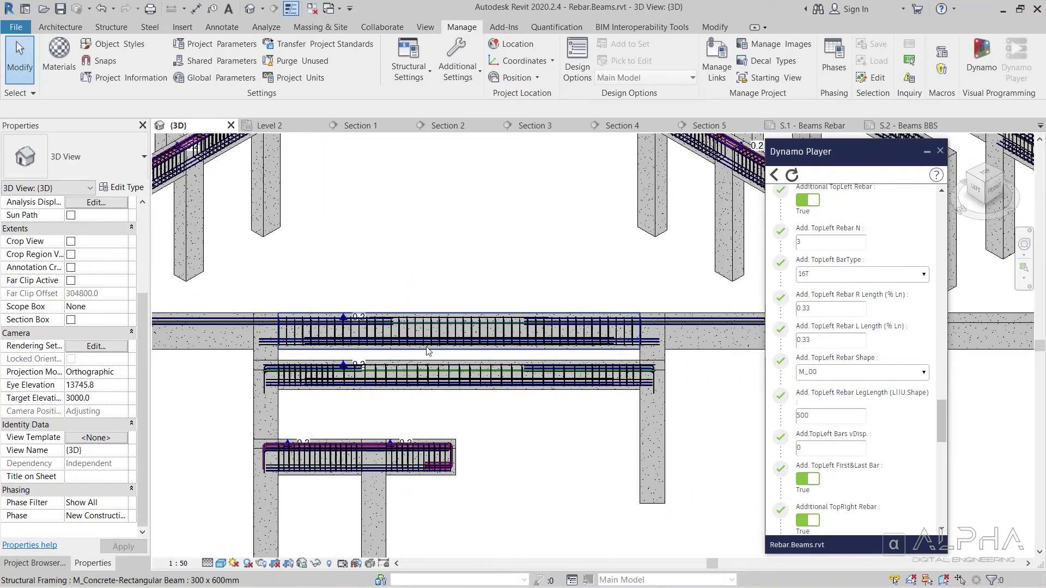
{"action": "scroll", "coordinate": [413, 286], "scroll_direction": "up", "scroll_amount": 1}
{"action": "scroll", "coordinate": [456, 325], "scroll_direction": "up", "scroll_amount": 6}
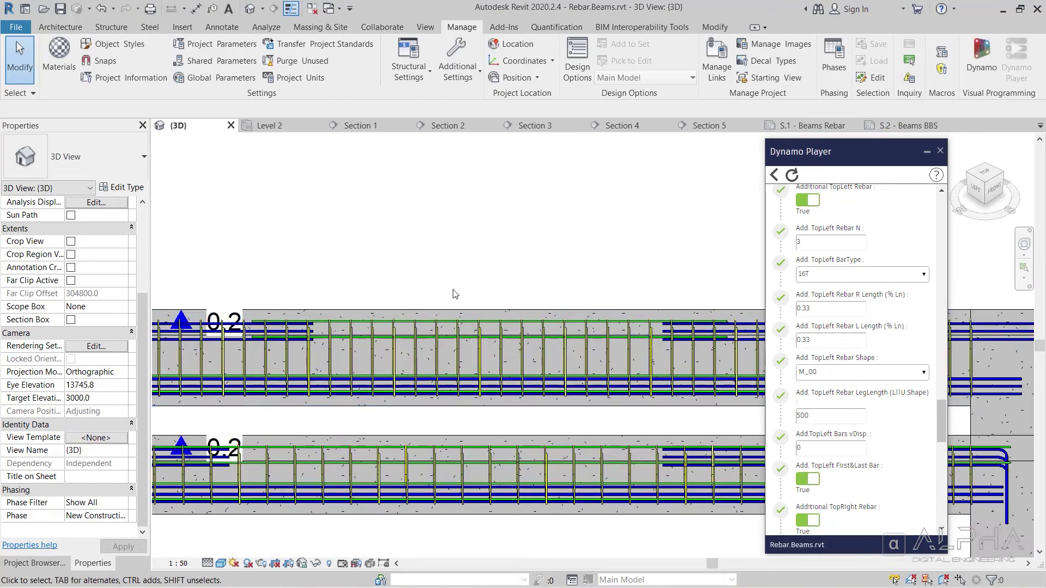
{"action": "scroll", "coordinate": [463, 267], "scroll_direction": "down", "scroll_amount": 3}
{"action": "middle_click_drag", "start_coordinate": [461, 278], "coordinate": [418, 260]}
{"action": "scroll", "coordinate": [631, 248], "scroll_direction": "down", "scroll_amount": 1}
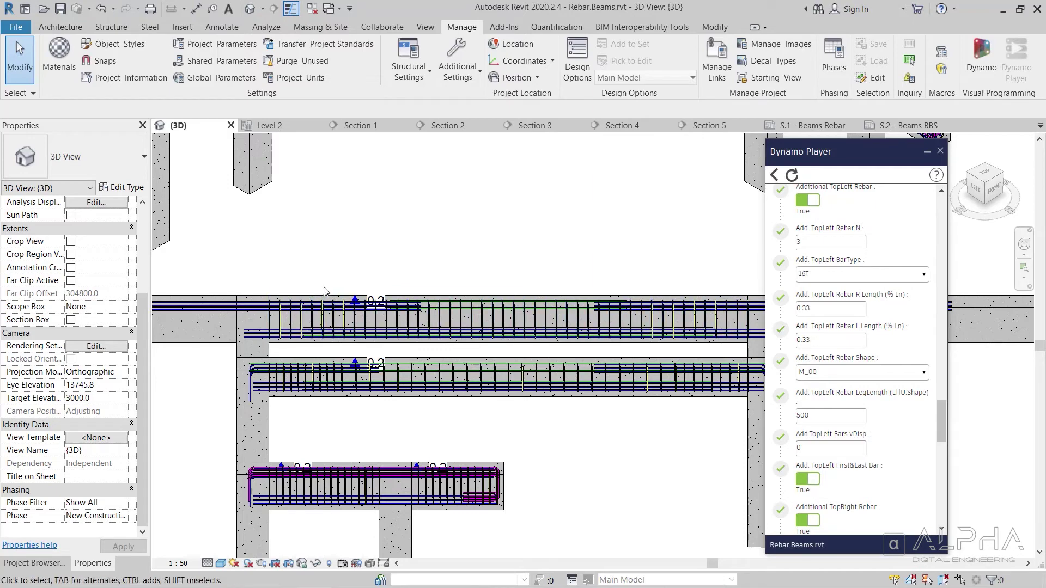
{"action": "scroll", "coordinate": [299, 289], "scroll_direction": "down", "scroll_amount": 1}
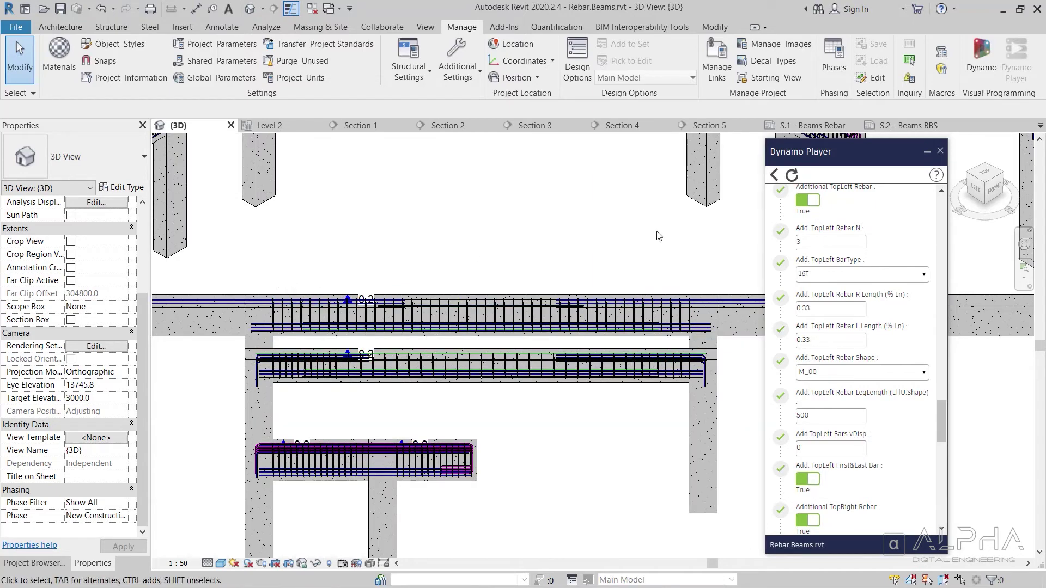
{"action": "middle_click_drag", "start_coordinate": [394, 281], "coordinate": [443, 274]}
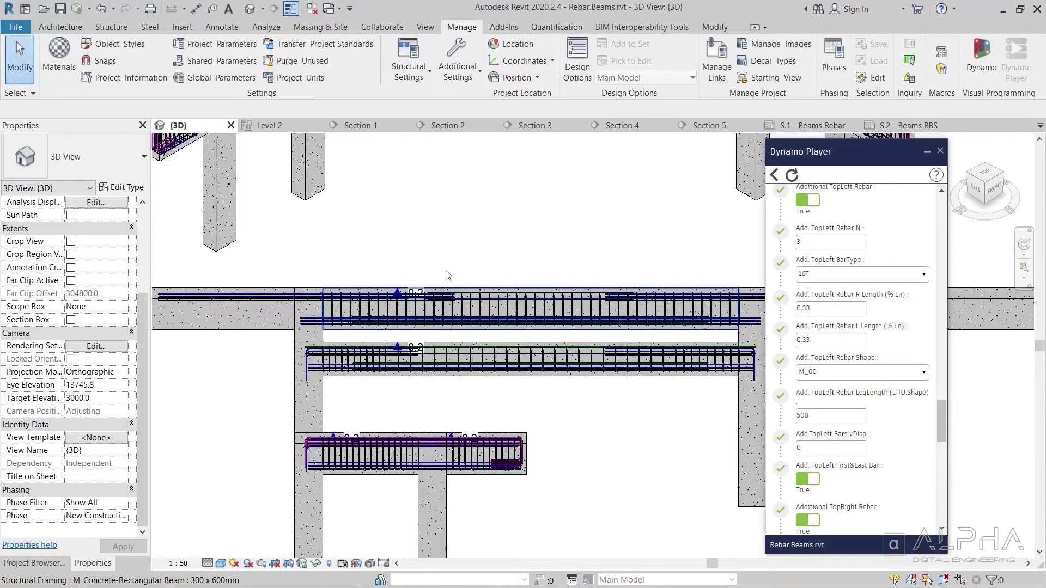
Step: Select the additional 16T top bars over the upper front beam's left support and compare them with those over its right support
{"action": "scroll", "coordinate": [332, 277], "scroll_direction": "up", "scroll_amount": 3}
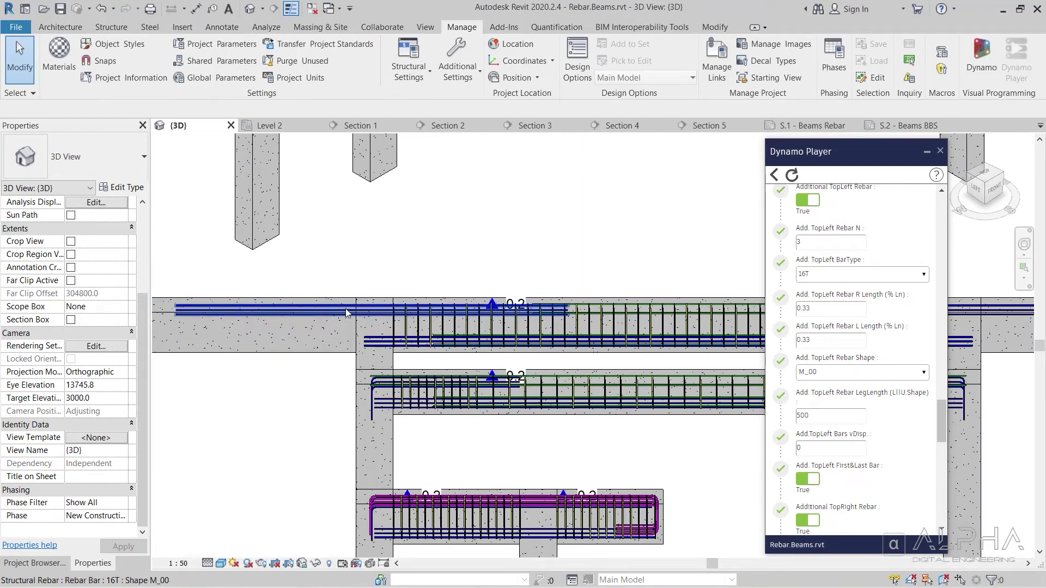
{"action": "left_click", "coordinate": [347, 312]}
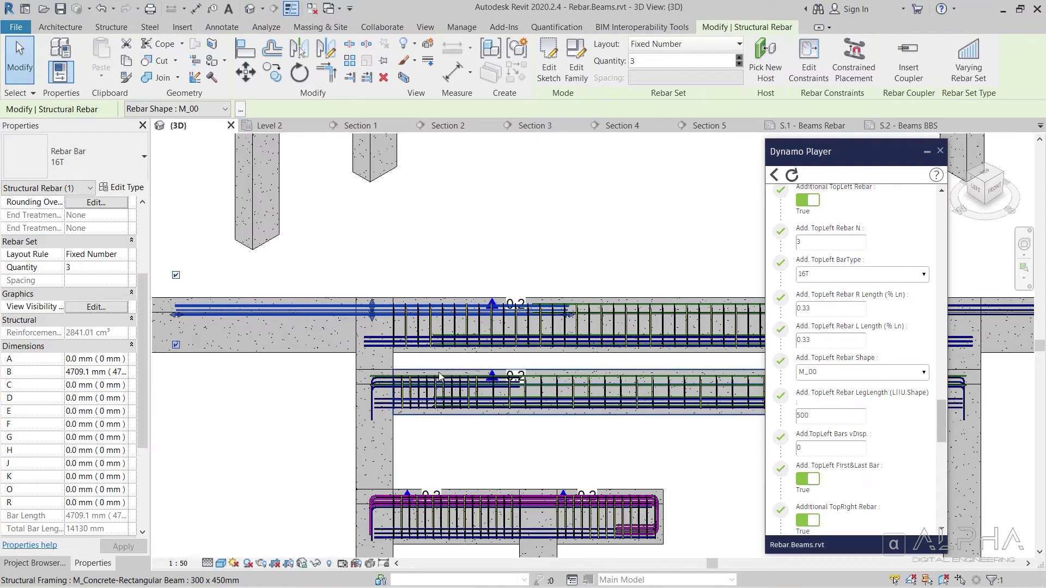
{"action": "middle_click_drag", "start_coordinate": [411, 435], "coordinate": [89, 431]}
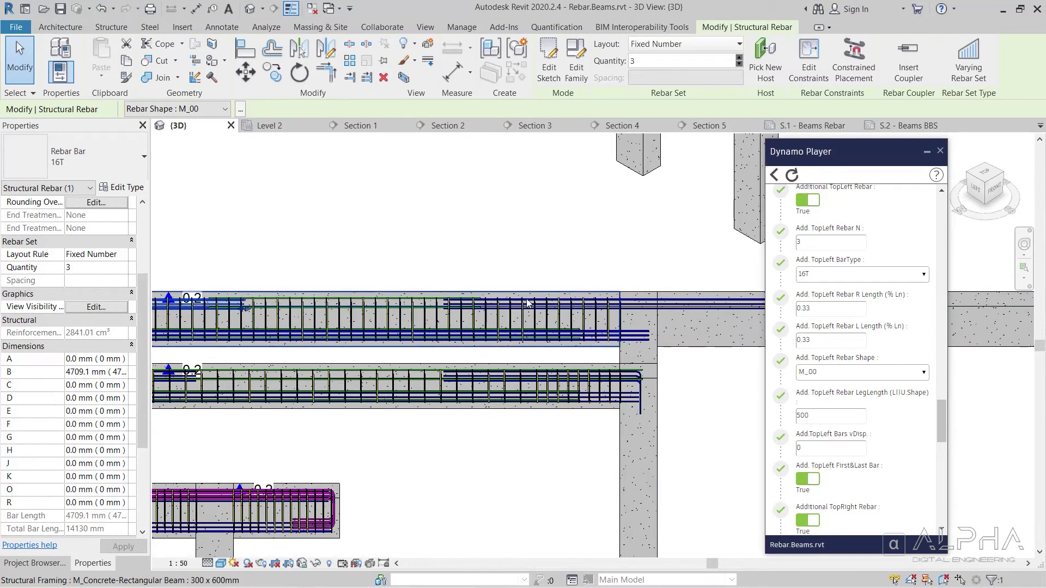
{"action": "middle_click_drag", "start_coordinate": [546, 264], "coordinate": [495, 268]}
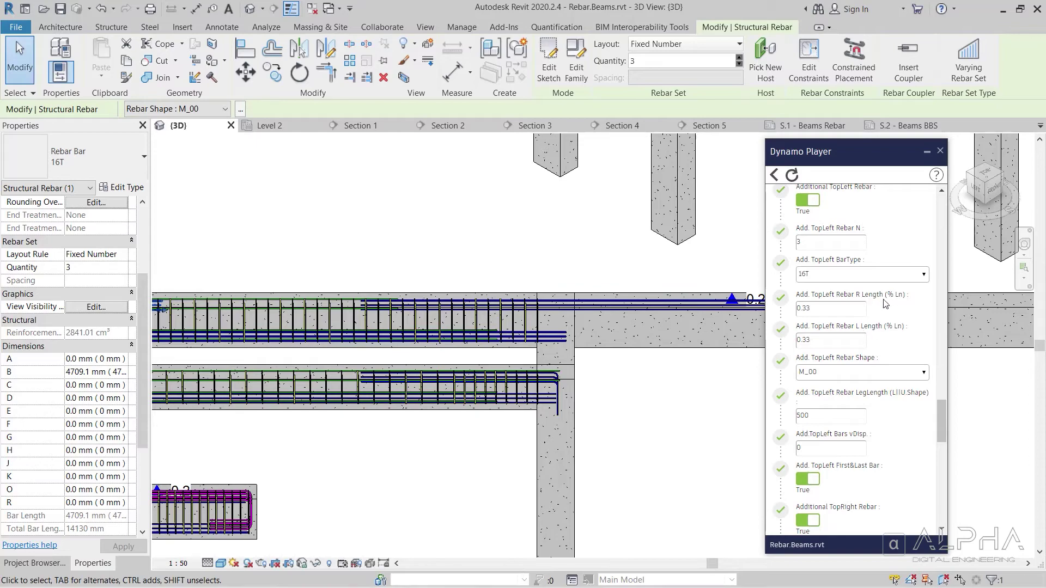
Step: Examine the reinforcement of the rear beam where its top bars bend down into the column, and clear the rebar selection
{"action": "scroll", "coordinate": [668, 423], "scroll_direction": "down", "scroll_amount": 5}
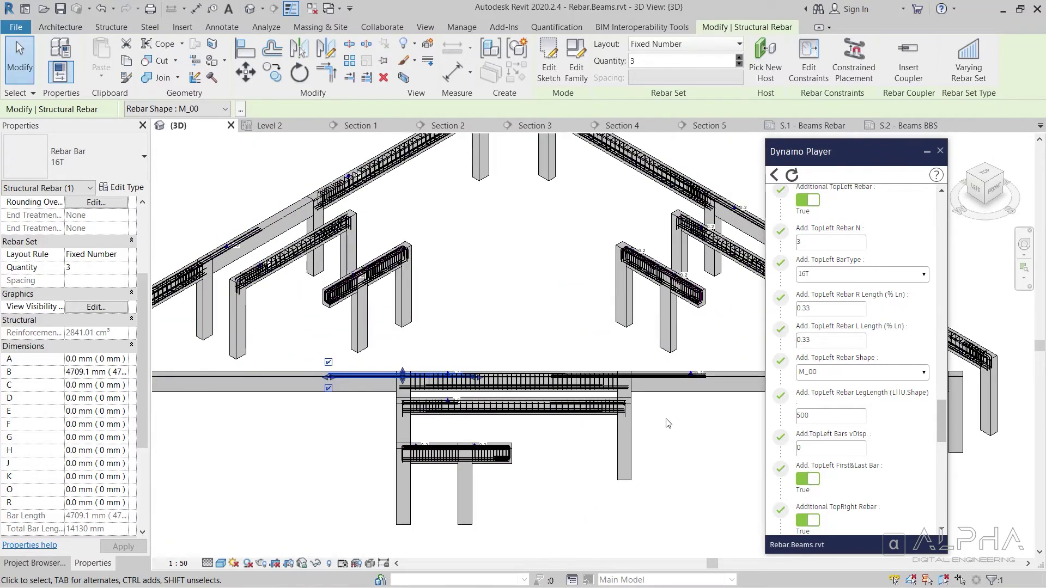
{"action": "scroll", "coordinate": [537, 314], "scroll_direction": "up", "scroll_amount": 5}
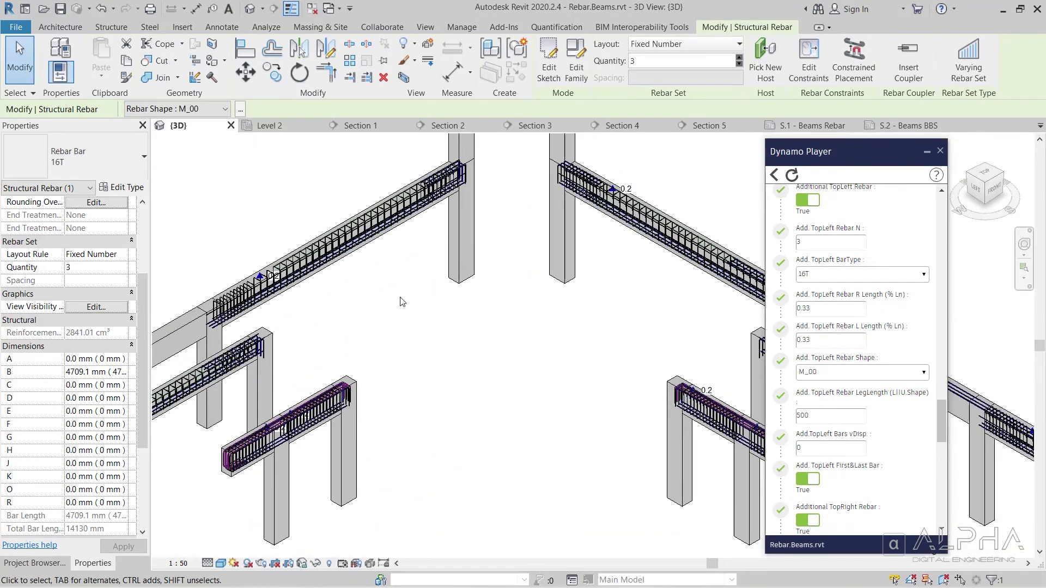
{"action": "scroll", "coordinate": [441, 301], "scroll_direction": "up", "scroll_amount": 3}
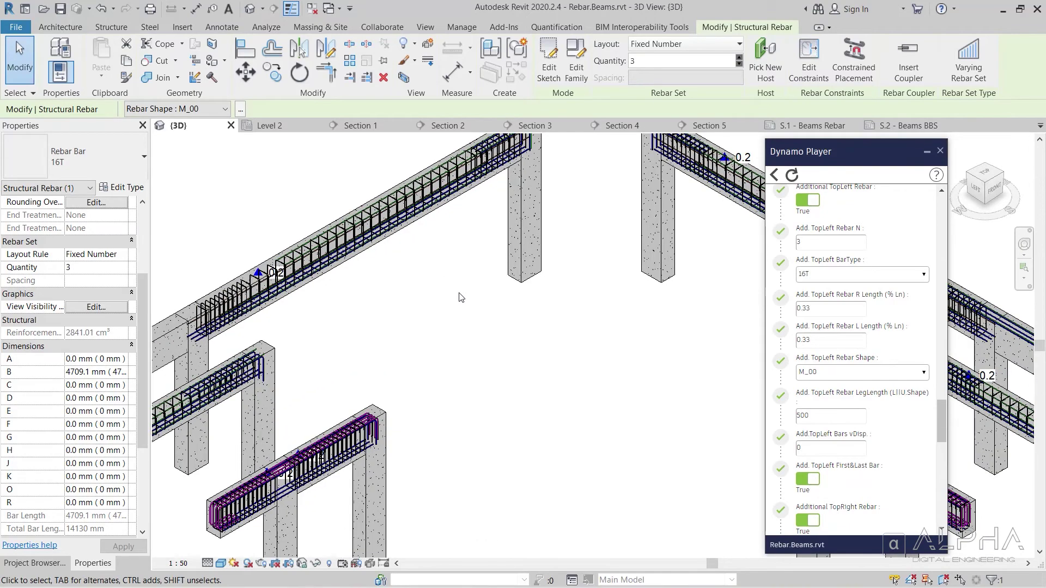
{"action": "scroll", "coordinate": [470, 292], "scroll_direction": "up", "scroll_amount": 4}
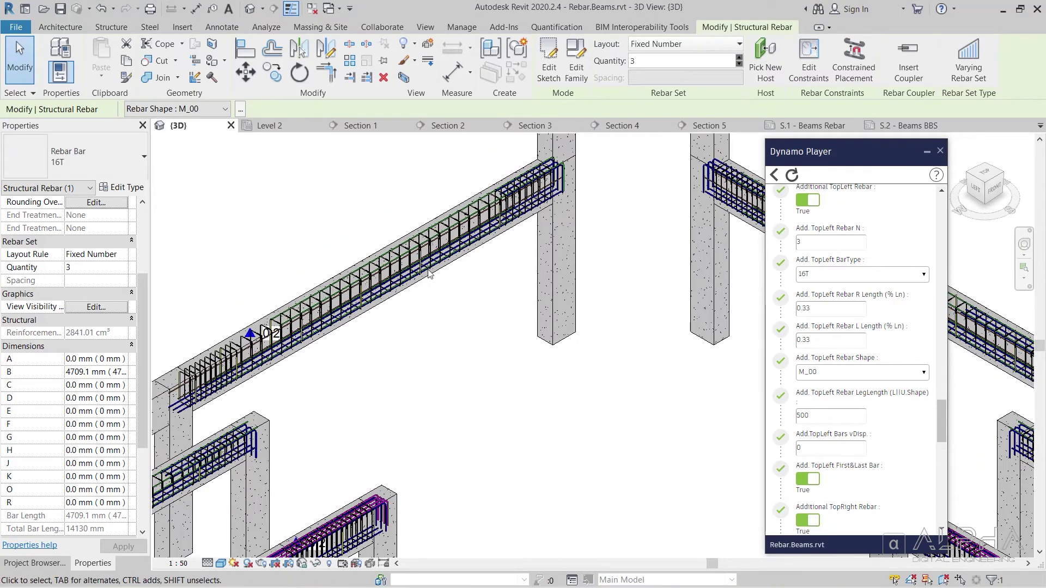
{"action": "middle_click_drag", "start_coordinate": [402, 256], "coordinate": [472, 240]}
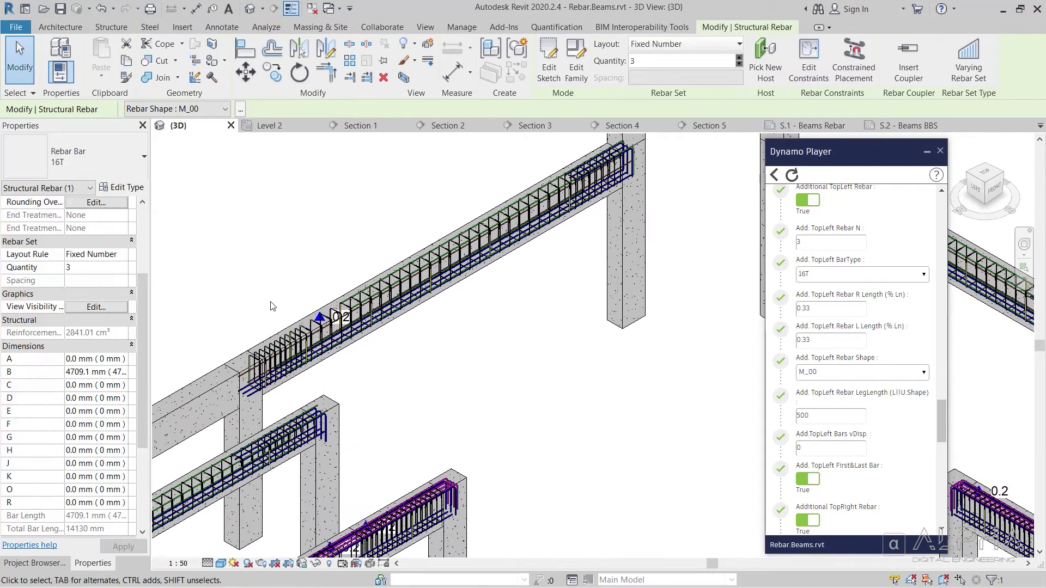
{"action": "scroll", "coordinate": [701, 327], "scroll_direction": "up", "scroll_amount": 5}
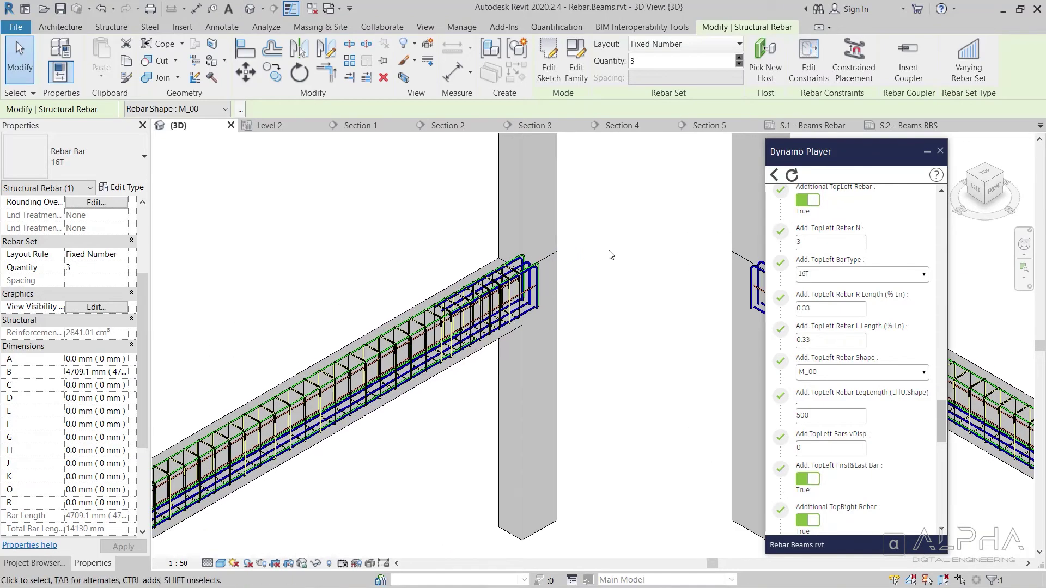
{"action": "left_click", "coordinate": [445, 254]}
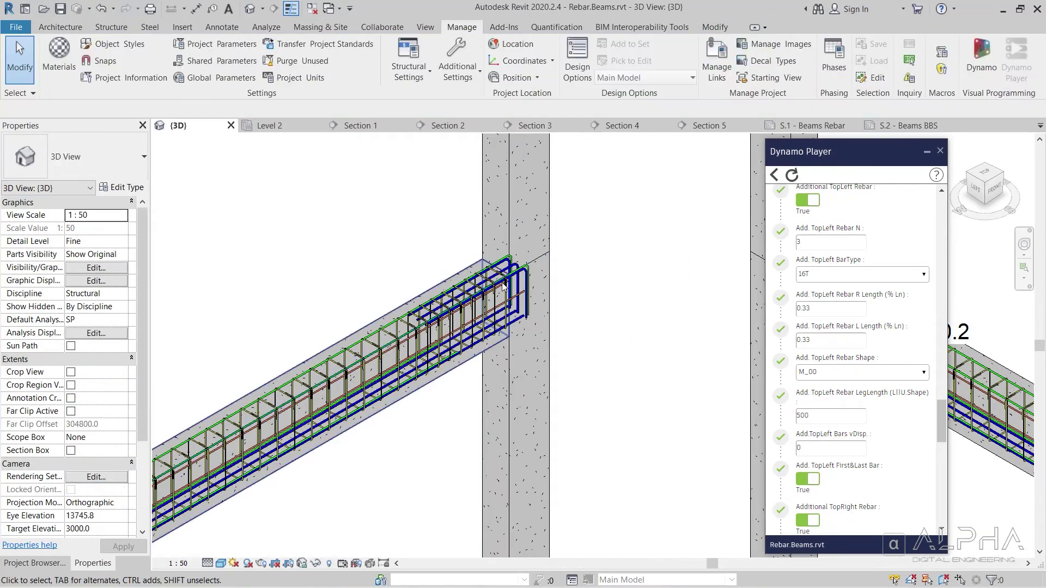
Step: Examine the same beam's opposite support and the top bars extending into the adjoining unreinforced span
{"action": "scroll", "coordinate": [629, 424], "scroll_direction": "down", "scroll_amount": 5}
{"action": "scroll", "coordinate": [417, 362], "scroll_direction": "up", "scroll_amount": 2}
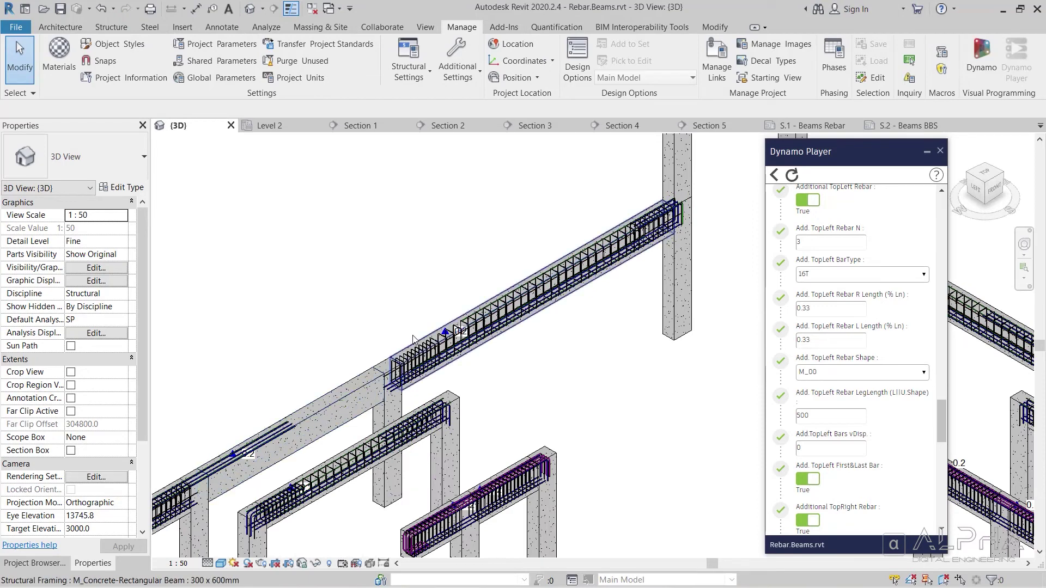
{"action": "scroll", "coordinate": [408, 354], "scroll_direction": "up", "scroll_amount": 2}
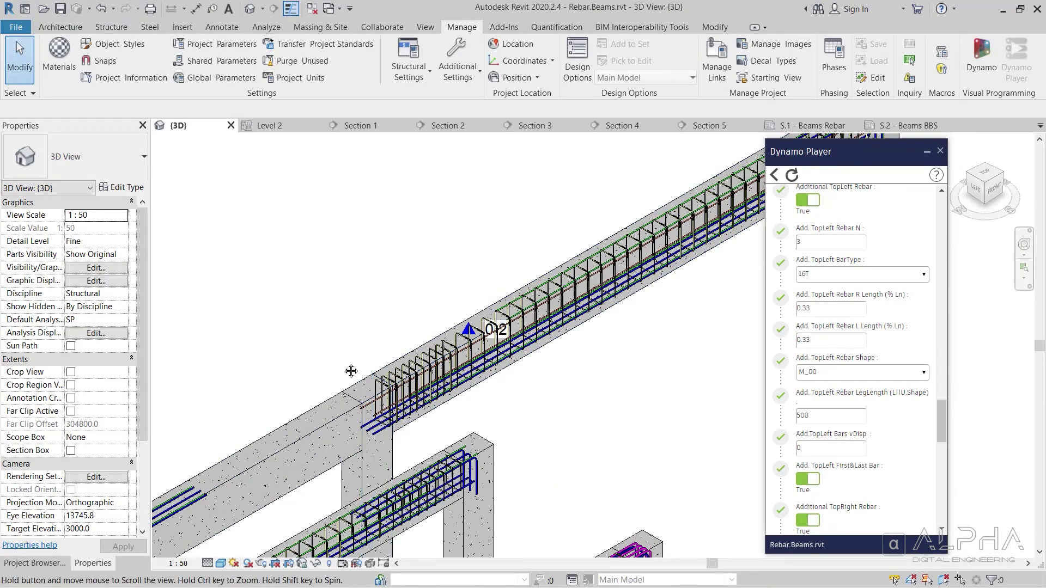
{"action": "middle_click_drag", "start_coordinate": [350, 368], "coordinate": [340, 331]}
{"action": "scroll", "coordinate": [359, 327], "scroll_direction": "down", "scroll_amount": 3}
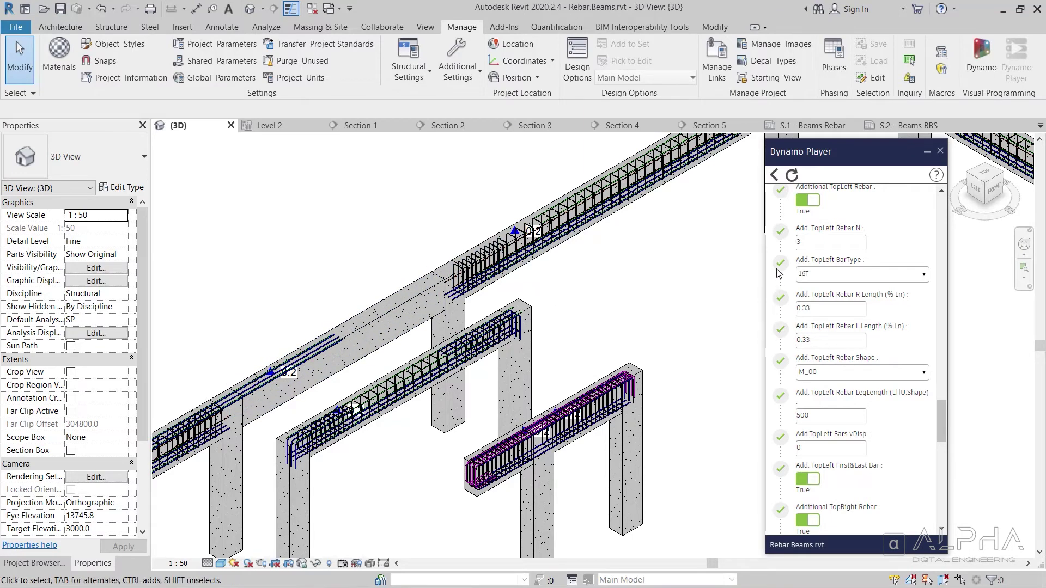
Step: Review the remaining additional top-left rebar inputs and the additional top-right rebar number, type, length, shape and First&Last Bar inputs
{"action": "scroll", "coordinate": [771, 329], "scroll_direction": "down", "scroll_amount": 2}
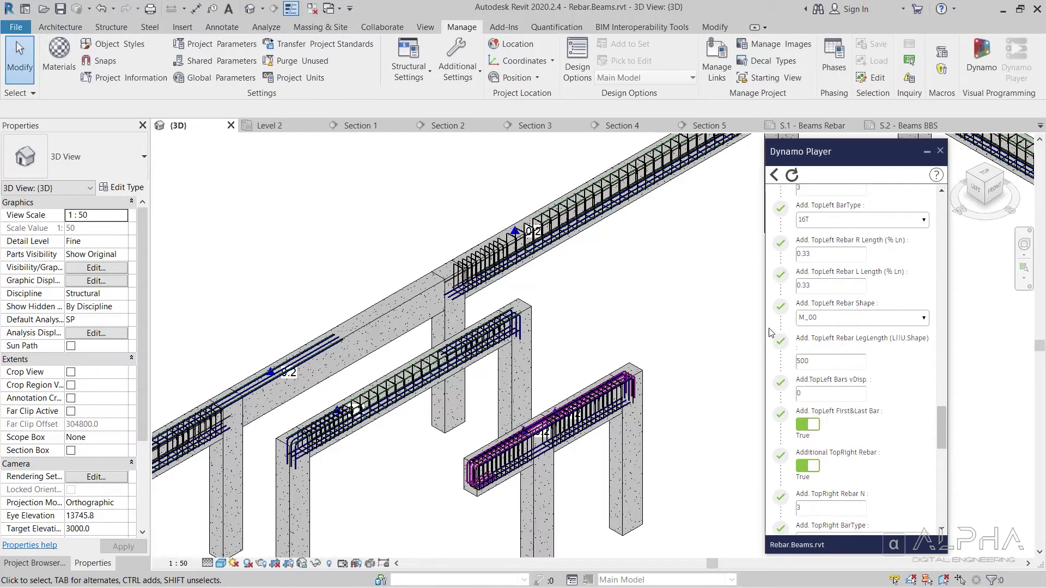
{"action": "scroll", "coordinate": [771, 333], "scroll_direction": "down", "scroll_amount": 2}
{"action": "scroll", "coordinate": [771, 333], "scroll_direction": "down", "scroll_amount": 2}
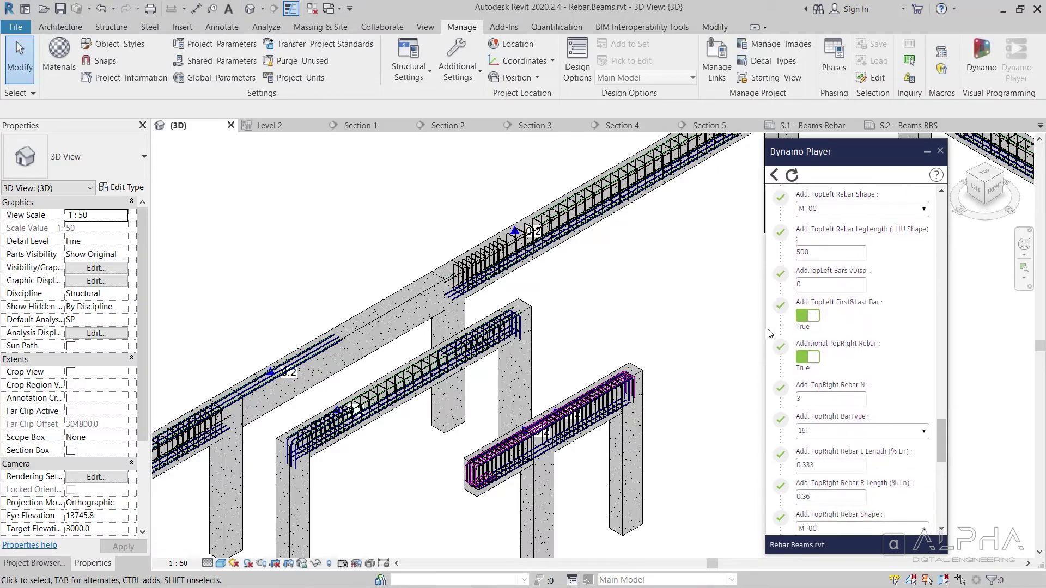
{"action": "scroll", "coordinate": [771, 333], "scroll_direction": "down", "scroll_amount": 2}
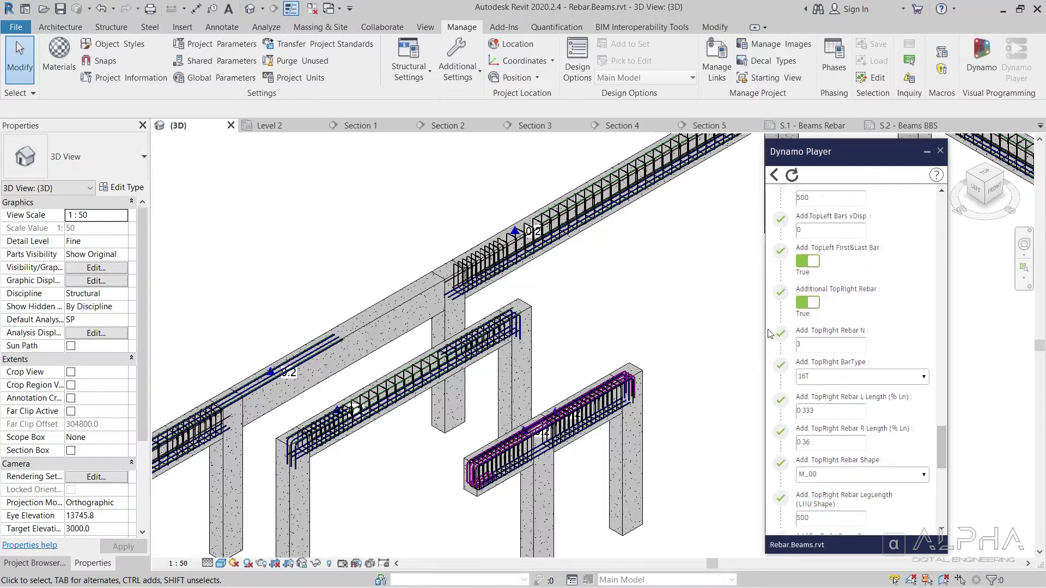
{"action": "scroll", "coordinate": [770, 333], "scroll_direction": "down", "scroll_amount": 2}
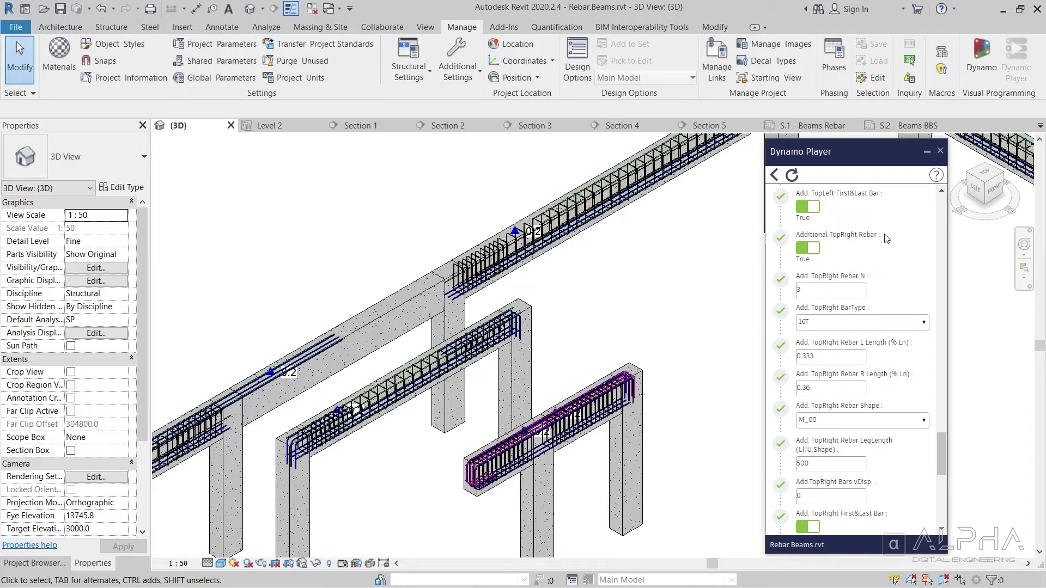
{"action": "scroll", "coordinate": [776, 294], "scroll_direction": "down", "scroll_amount": 3}
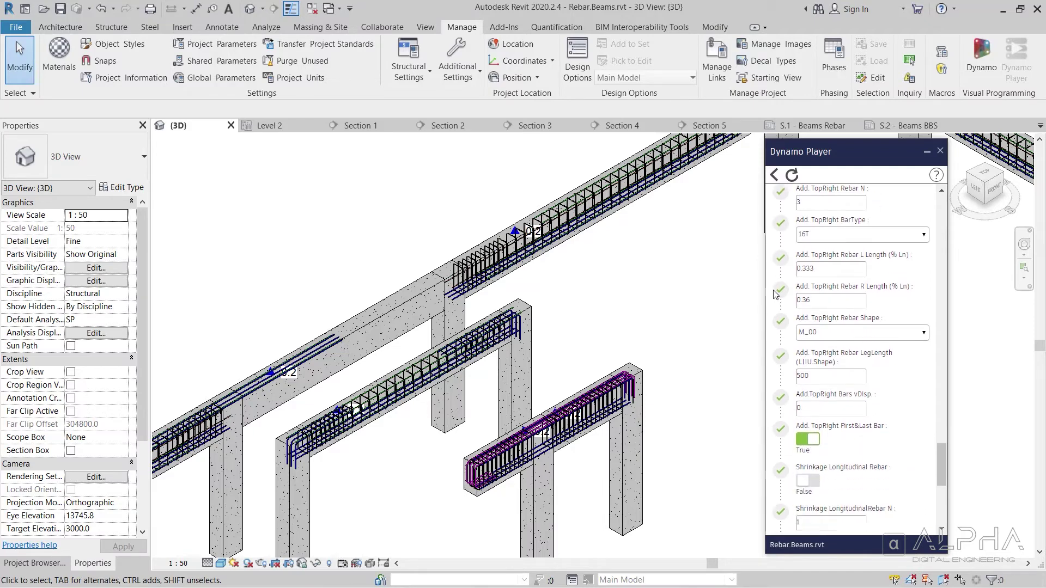
{"action": "scroll", "coordinate": [774, 292], "scroll_direction": "down", "scroll_amount": 6}
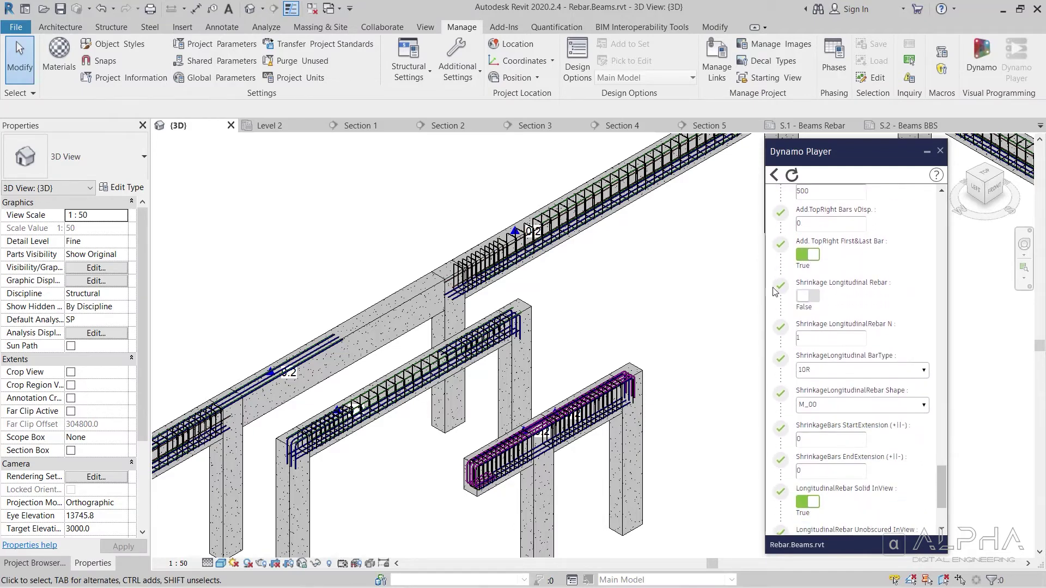
Step: Review the shrinkage longitudinal rebar number, bar type and shape inputs alongside the side bars of the rear beam
{"action": "scroll", "coordinate": [776, 291], "scroll_direction": "down", "scroll_amount": 2}
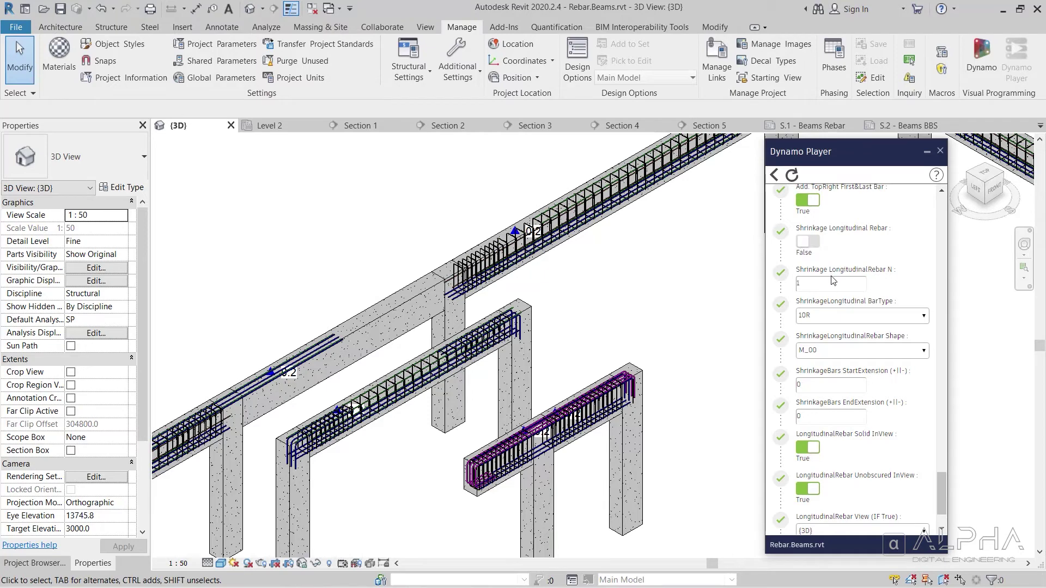
{"action": "left_click", "coordinate": [822, 319]}
{"action": "left_click", "coordinate": [821, 319]}
{"action": "left_click", "coordinate": [825, 352]}
{"action": "left_click", "coordinate": [826, 352]}
{"action": "scroll", "coordinate": [560, 393], "scroll_direction": "up", "scroll_amount": 6}
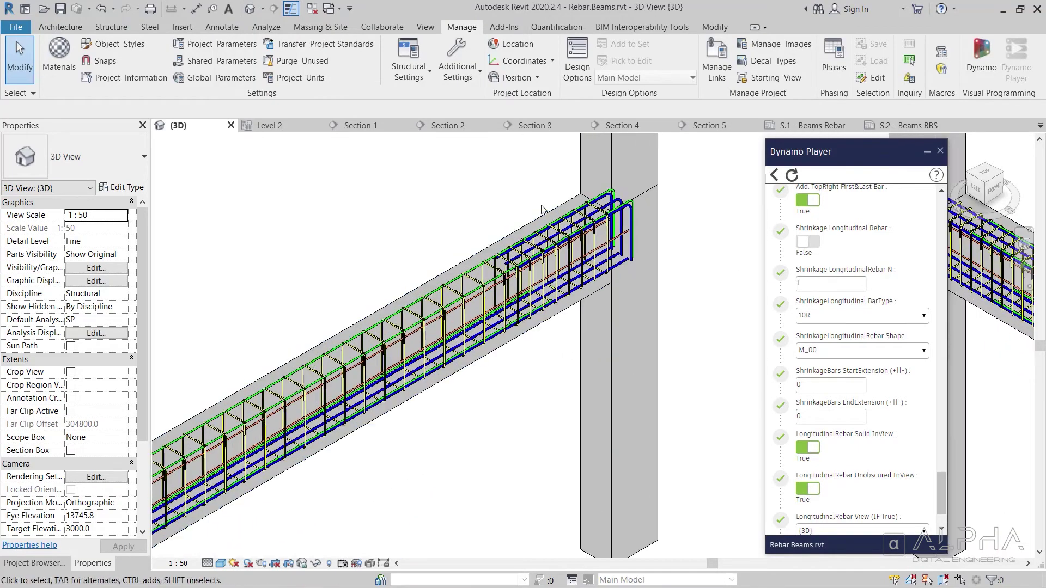
{"action": "scroll", "coordinate": [542, 209], "scroll_direction": "up", "scroll_amount": 2}
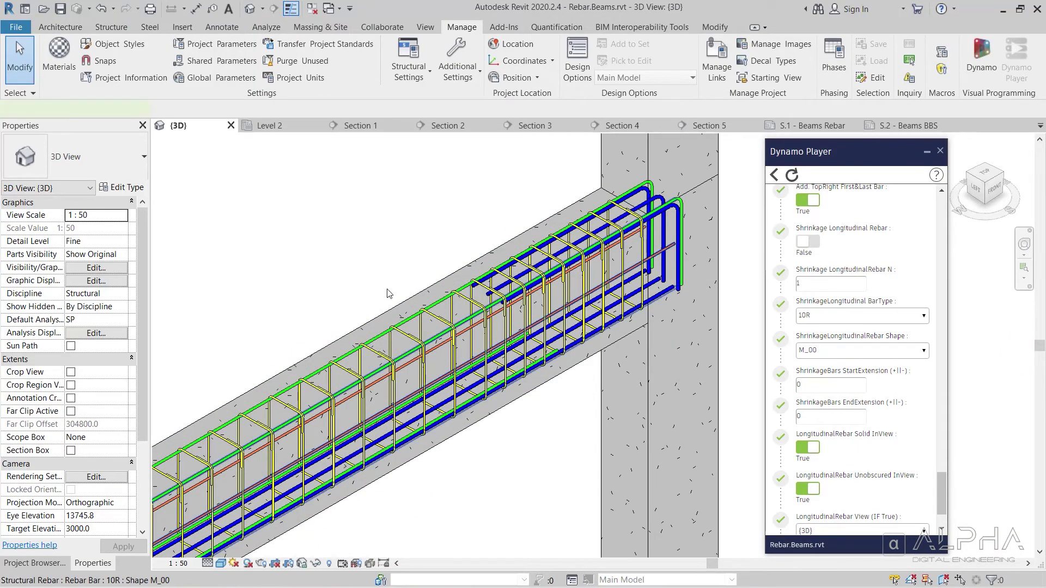
Step: Review the shrinkage bar extension inputs and the longitudinal rebar Solid InView, Unobscured InView and View options
{"action": "scroll", "coordinate": [389, 293], "scroll_direction": "down", "scroll_amount": 3}
{"action": "scroll", "coordinate": [853, 380], "scroll_direction": "down", "scroll_amount": 3}
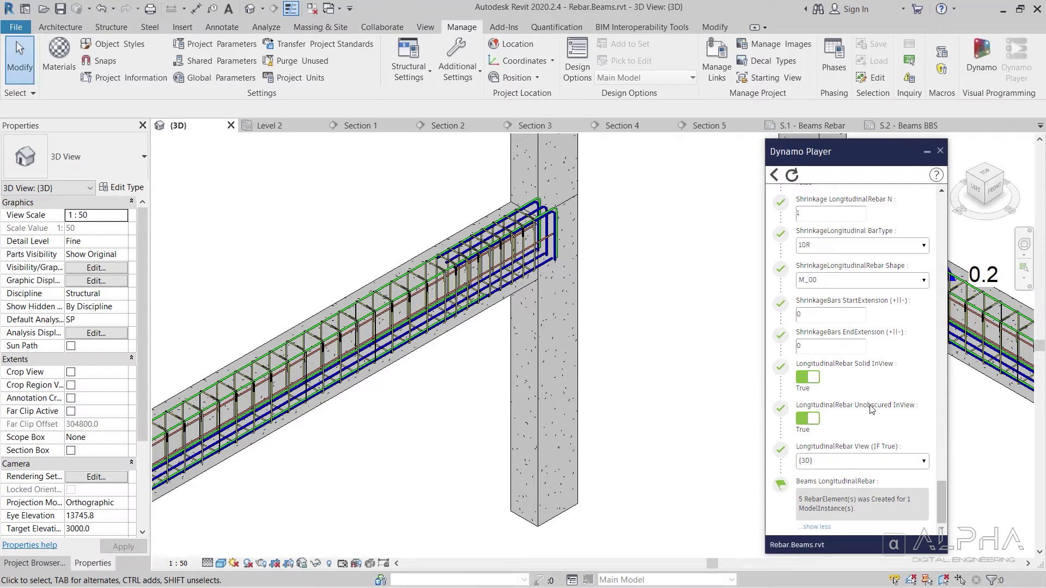
{"action": "left_click", "coordinate": [859, 465]}
{"action": "left_click", "coordinate": [859, 464]}
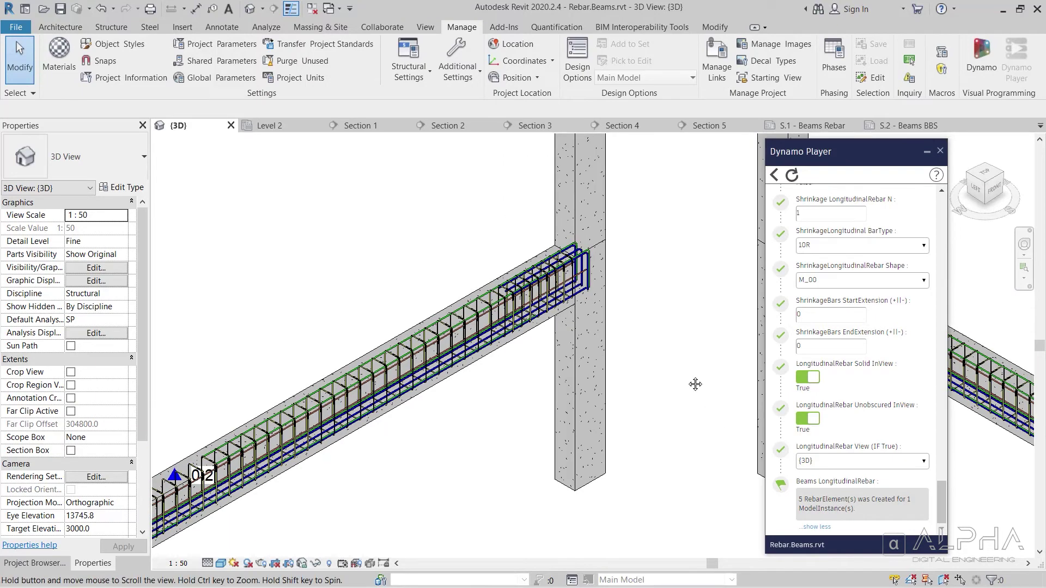
Step: Inspect the unreinforced beam between the two reinforced spans of the rear frame
{"action": "scroll", "coordinate": [637, 316], "scroll_direction": "down", "scroll_amount": 5}
{"action": "scroll", "coordinate": [614, 289], "scroll_direction": "up", "scroll_amount": 3}
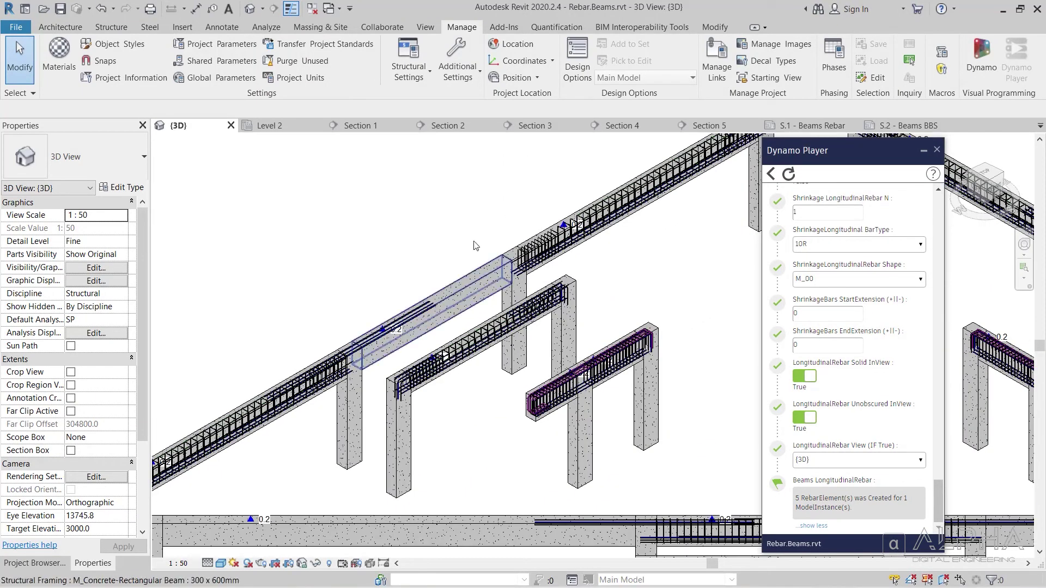
{"action": "left_click", "coordinate": [462, 317]}
{"action": "left_click", "coordinate": [448, 243]}
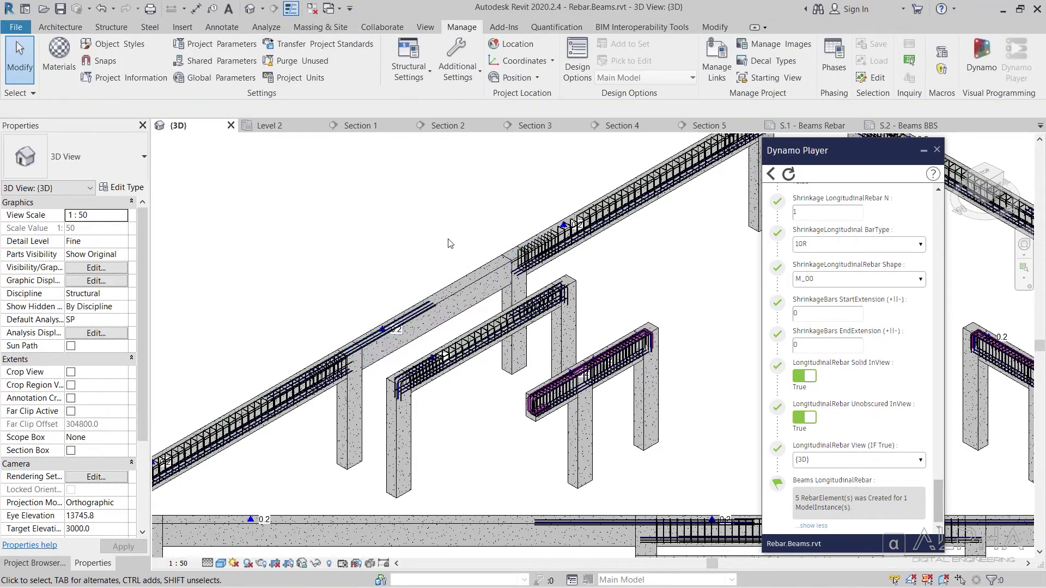
{"action": "scroll", "coordinate": [448, 244], "scroll_direction": "up", "scroll_amount": 2}
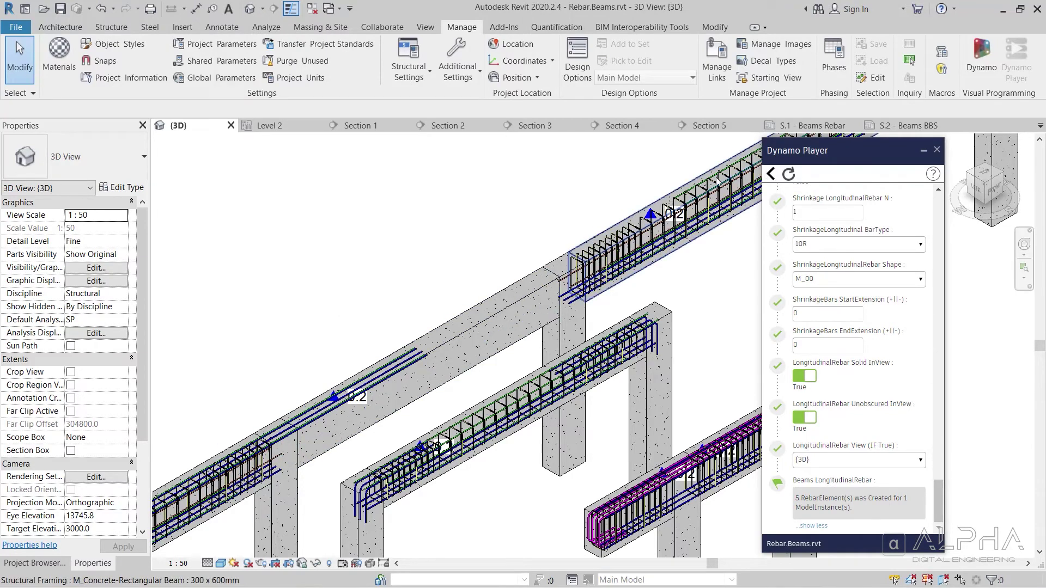
Step: Select the rebar set in the upper adjoining span and the 12T top bars extending into the unreinforced beam to check them
{"action": "left_click", "coordinate": [667, 185]}
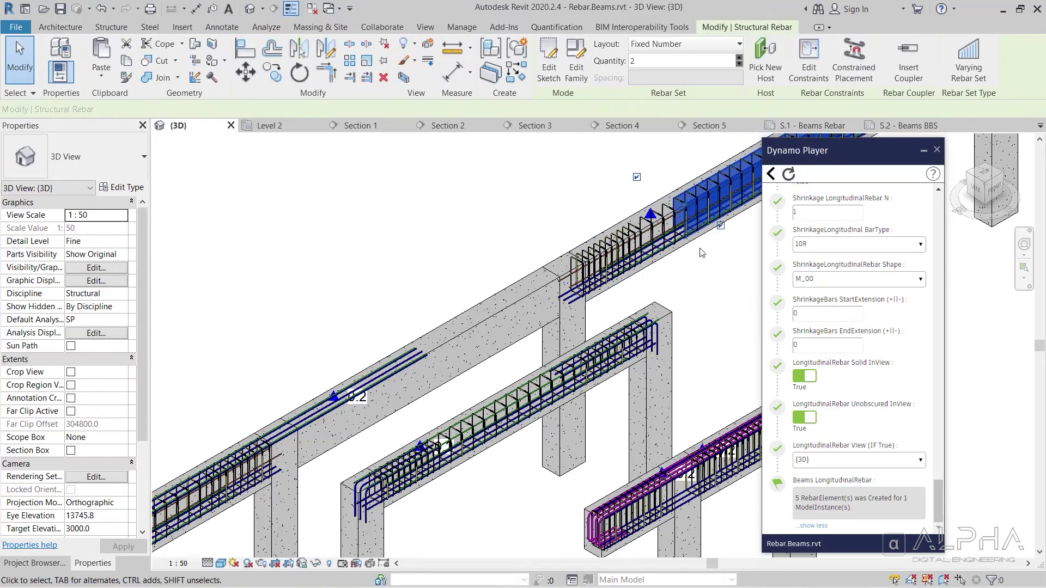
{"action": "key", "text": "Escape"}
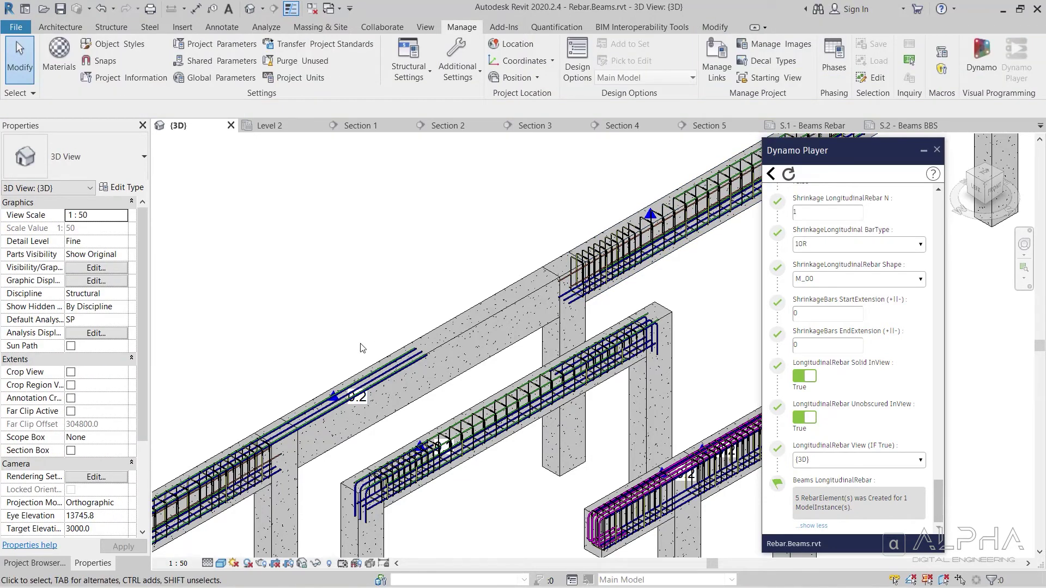
{"action": "left_click", "coordinate": [341, 344]}
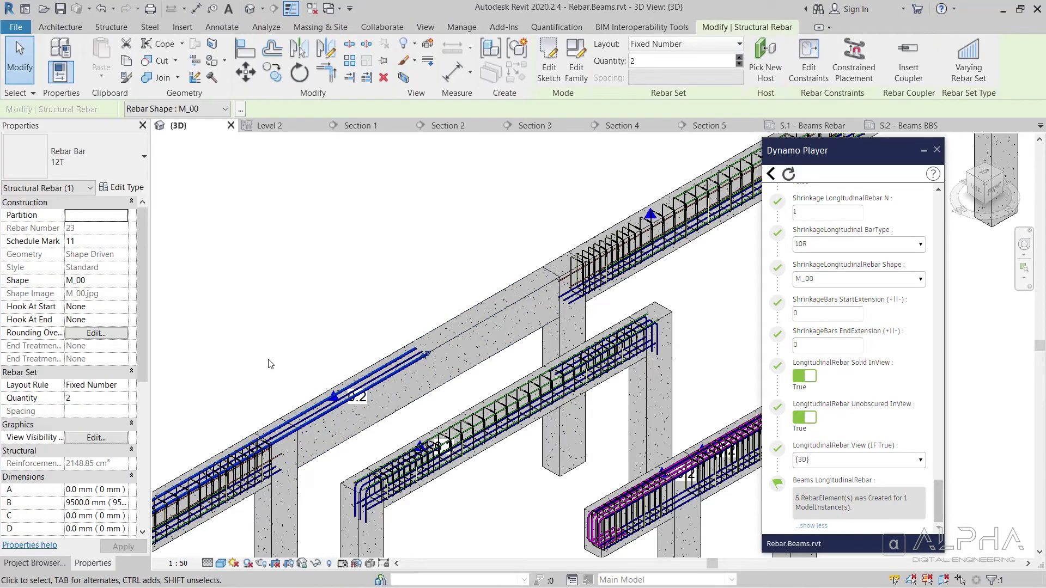
{"action": "left_click", "coordinate": [251, 381]}
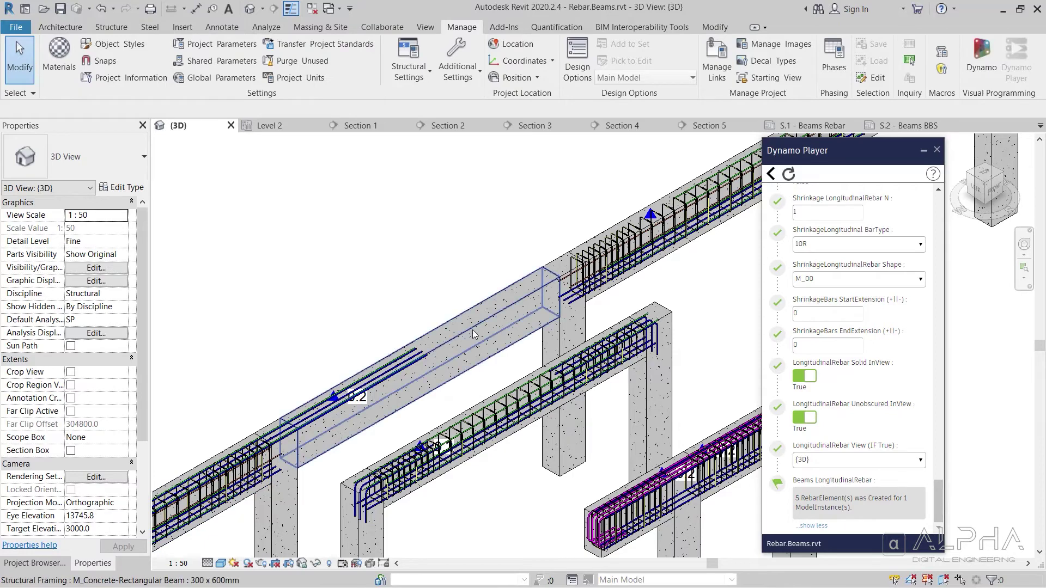
Step: Select the unreinforced 300 x 600mm beam between the reinforced spans for the script, and disable Stirrups Solid InView and Stirrups Unobscured InView
{"action": "left_click", "coordinate": [450, 305]}
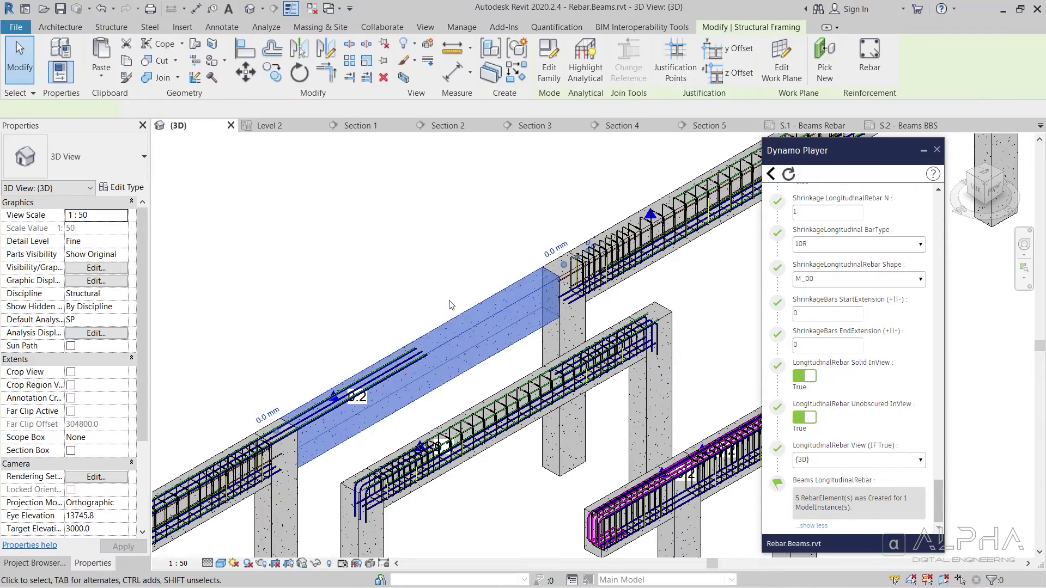
{"action": "left_click", "coordinate": [789, 174]}
{"action": "left_click", "coordinate": [807, 203]}
{"action": "scroll", "coordinate": [776, 252], "scroll_direction": "down", "scroll_amount": 10}
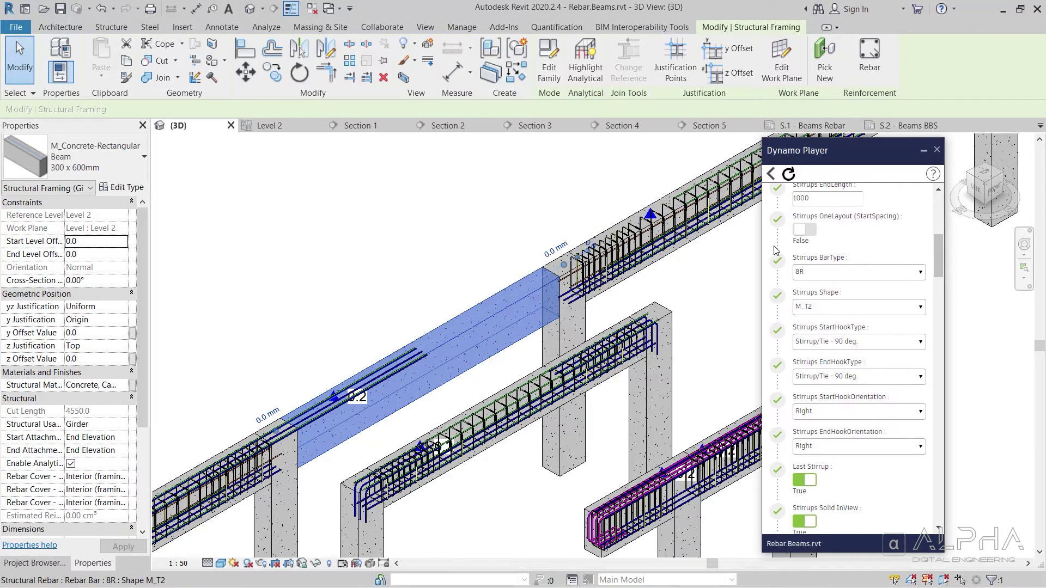
{"action": "scroll", "coordinate": [776, 252], "scroll_direction": "down", "scroll_amount": 5}
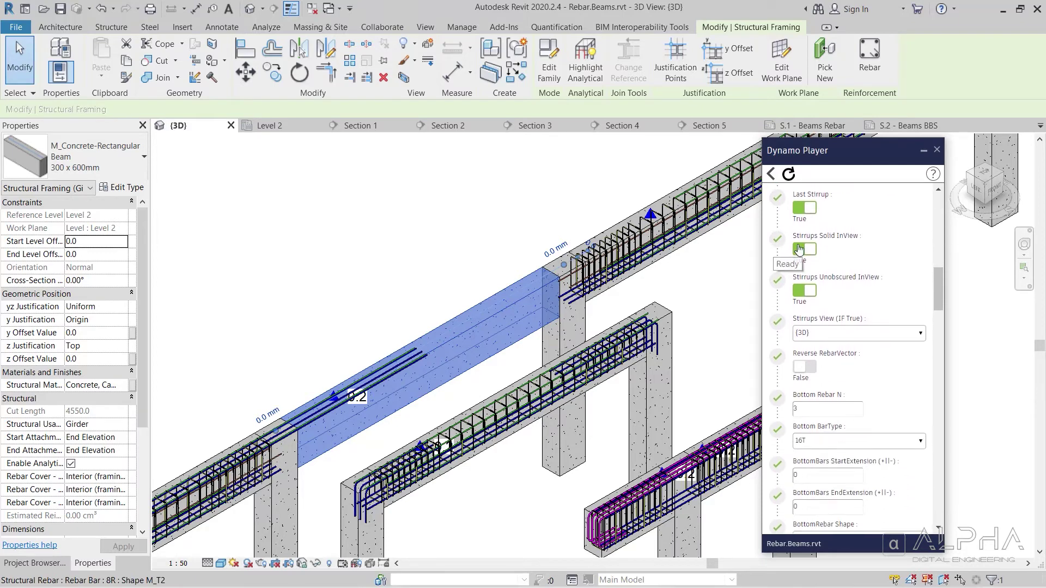
{"action": "left_click", "coordinate": [802, 249]}
{"action": "left_click", "coordinate": [803, 291]}
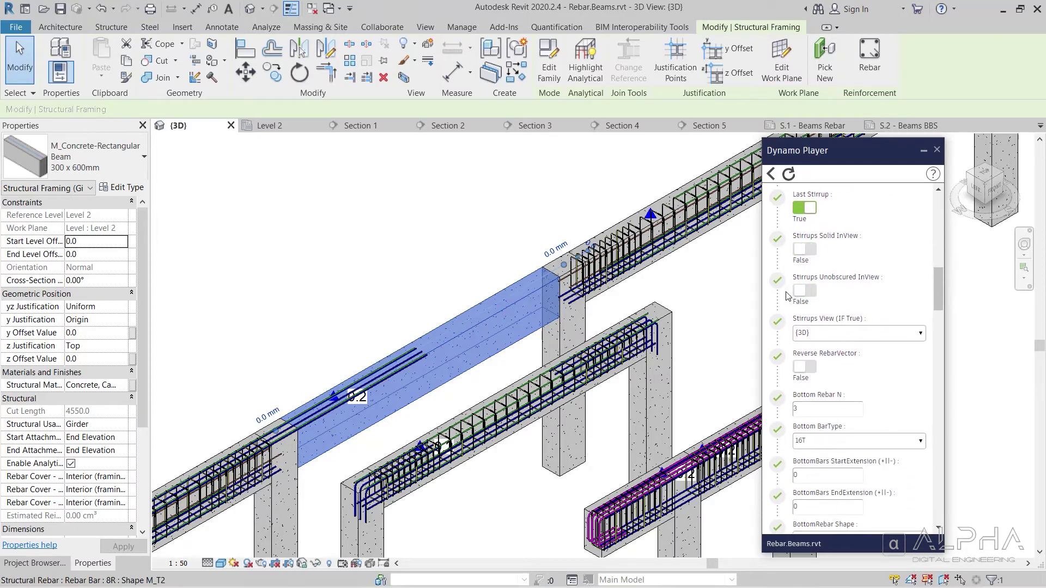
Step: Set the bottom bars to type 18T and shape M_04U, with both start and end extensions at -50
{"action": "scroll", "coordinate": [787, 296], "scroll_direction": "down", "scroll_amount": 5}
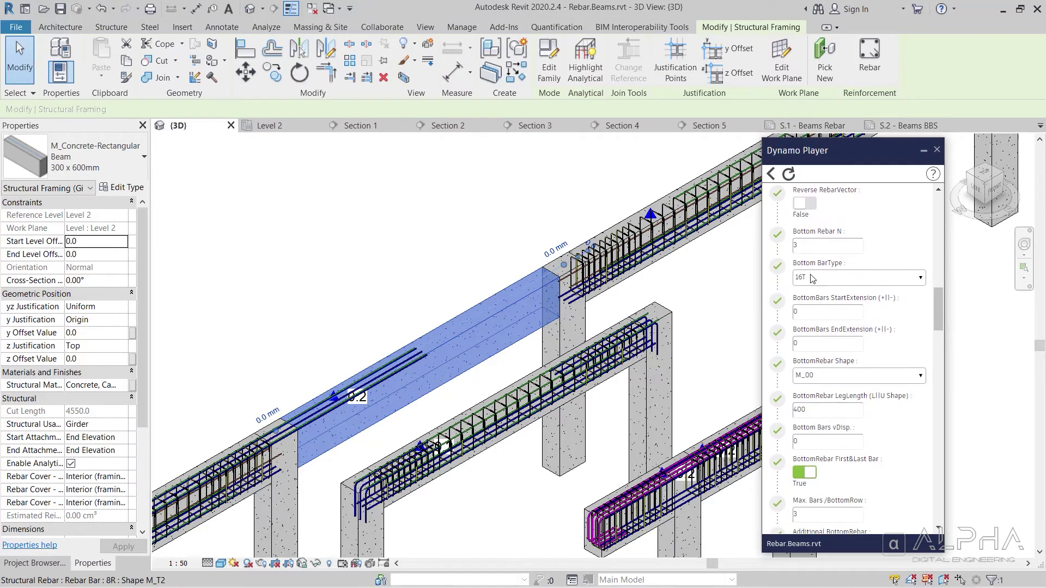
{"action": "left_click", "coordinate": [812, 279]}
{"action": "left_click", "coordinate": [813, 331]}
{"action": "left_click", "coordinate": [816, 309]}
{"action": "type", "text": "-50"}
{"action": "type", "text": "0"}
{"action": "left_click", "coordinate": [818, 375]}
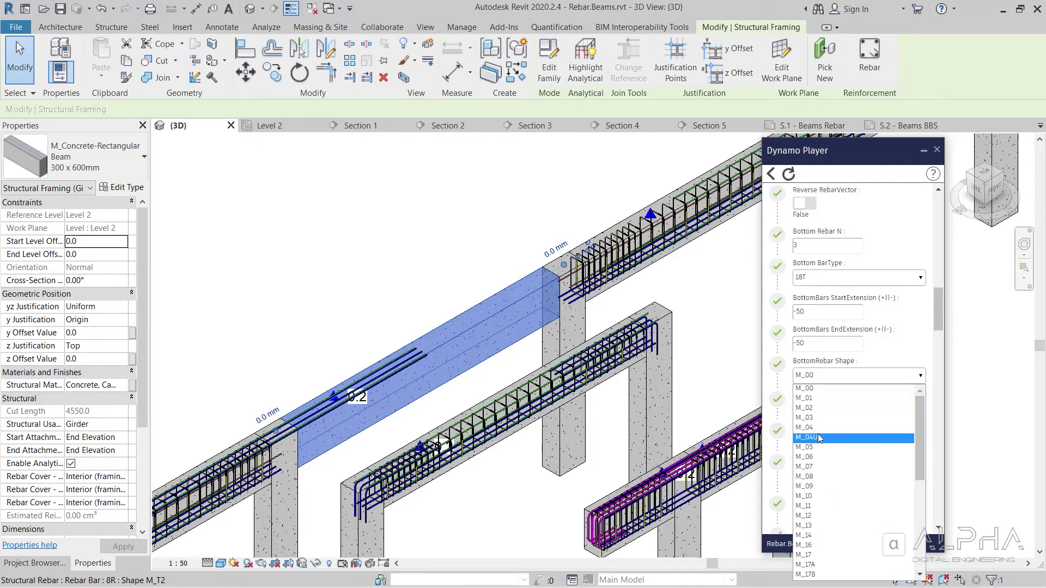
{"action": "left_click", "coordinate": [817, 438]}
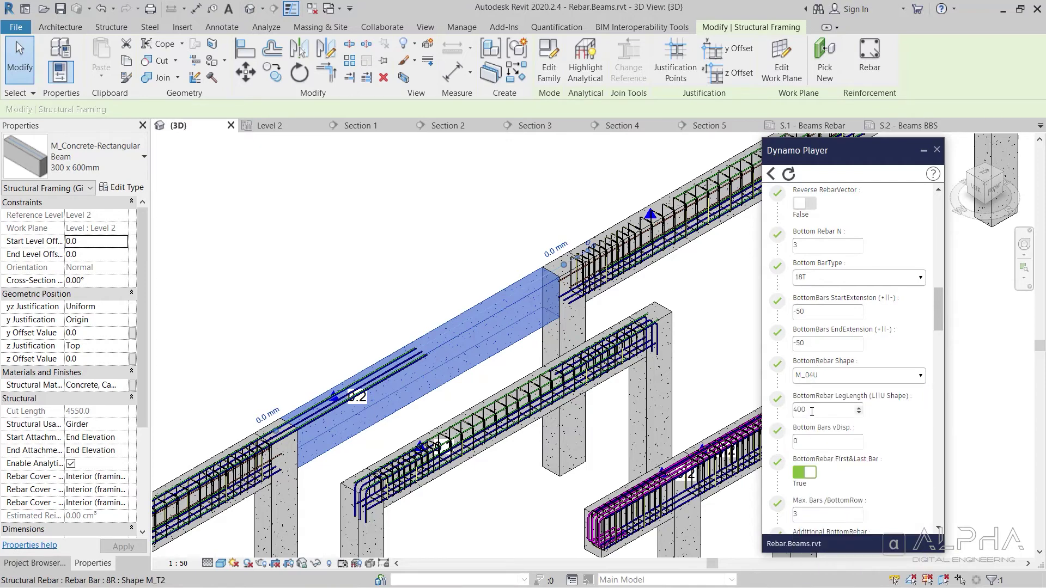
Step: Set the BottomRebar LegLength to 350 and disable Additional BottomRebar
{"action": "left_click", "coordinate": [812, 412]}
{"action": "type", "text": "350"}
{"action": "scroll", "coordinate": [787, 362], "scroll_direction": "down", "scroll_amount": 3}
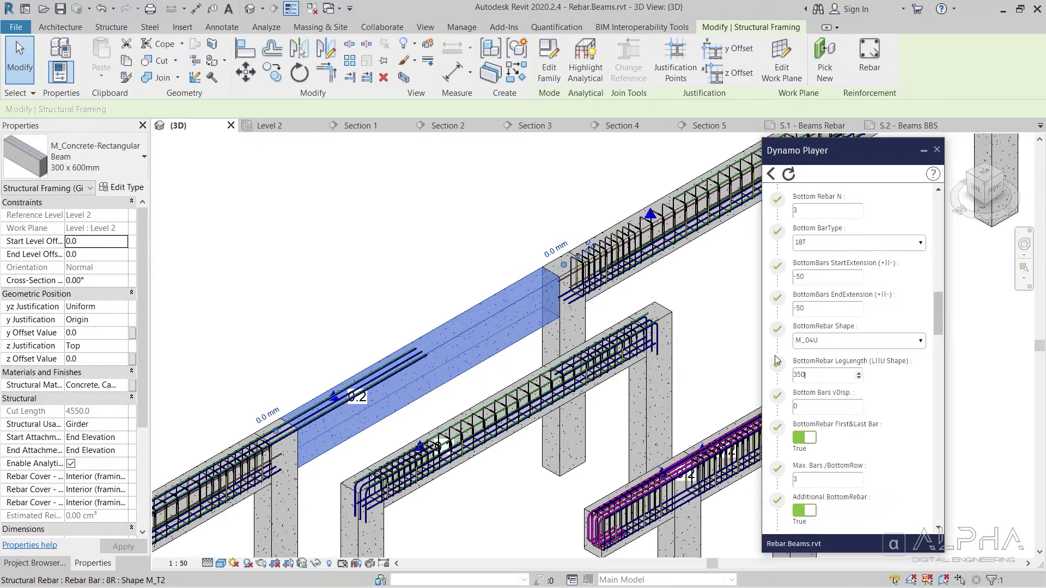
{"action": "left_click", "coordinate": [796, 382]}
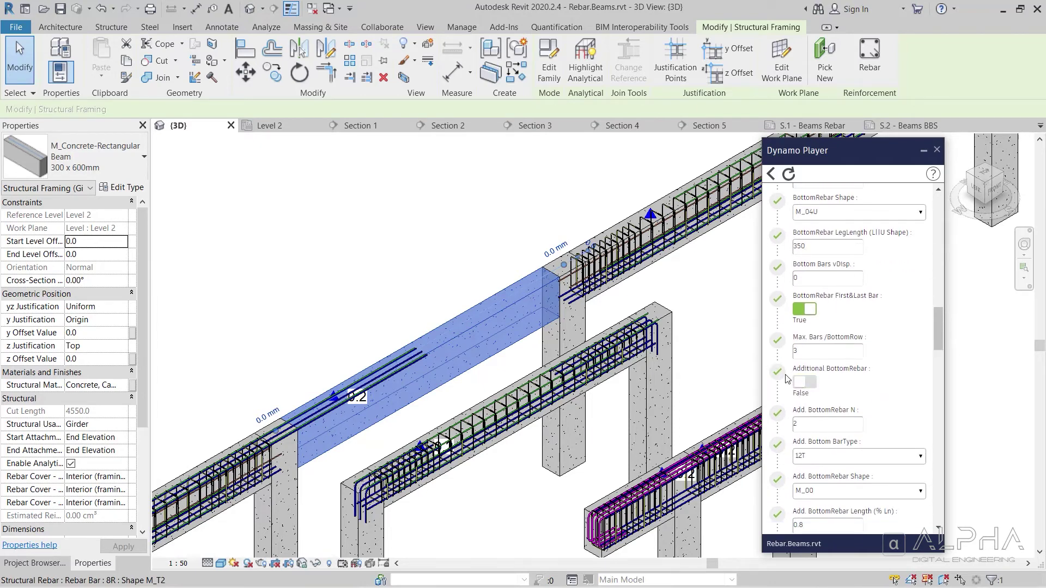
Step: Set the longitudinal top bars to type 18T, with start extension 2000, end extension 2400 and Top Bars vDisp 40
{"action": "scroll", "coordinate": [785, 375], "scroll_direction": "down", "scroll_amount": 7}
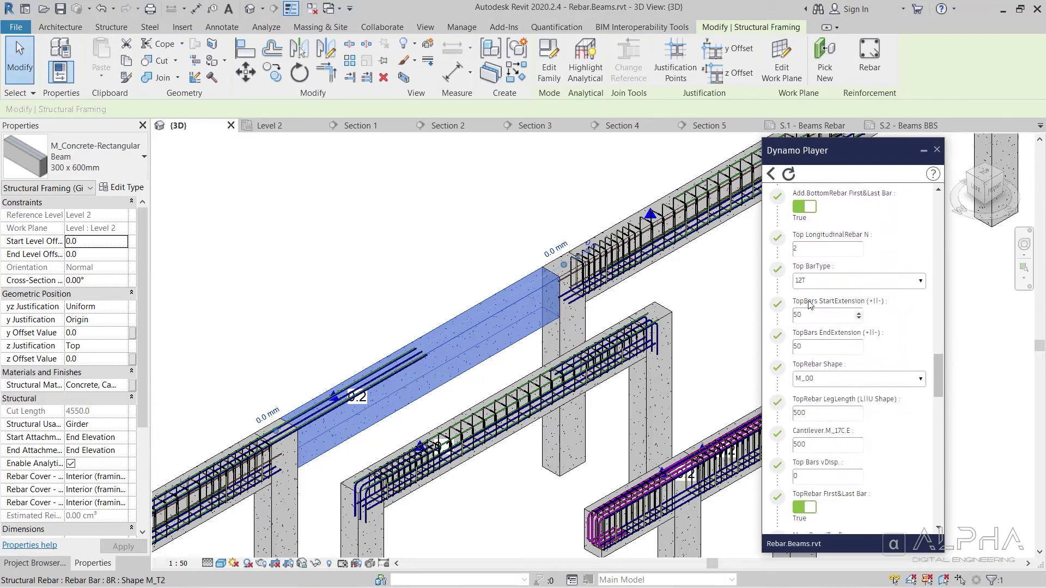
{"action": "left_click", "coordinate": [829, 283]}
{"action": "left_click", "coordinate": [812, 333]}
{"action": "double_click", "coordinate": [814, 320]}
{"action": "left_click", "coordinate": [811, 346]}
{"action": "type", "text": "2400"}
{"action": "scroll", "coordinate": [779, 438], "scroll_direction": "down", "scroll_amount": 3}
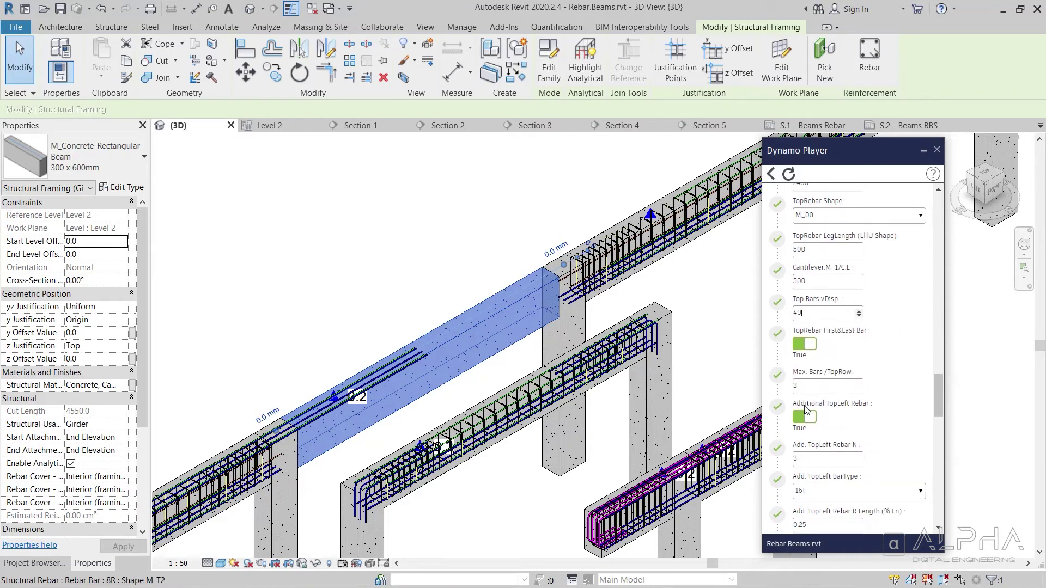
Step: Disable Additional TopLeft Rebar and set the additional TopRight bars to R Length 0.33, shape M_00 and vDisp -65
{"action": "left_click", "coordinate": [799, 419]}
{"action": "scroll", "coordinate": [777, 408], "scroll_direction": "down", "scroll_amount": 4}
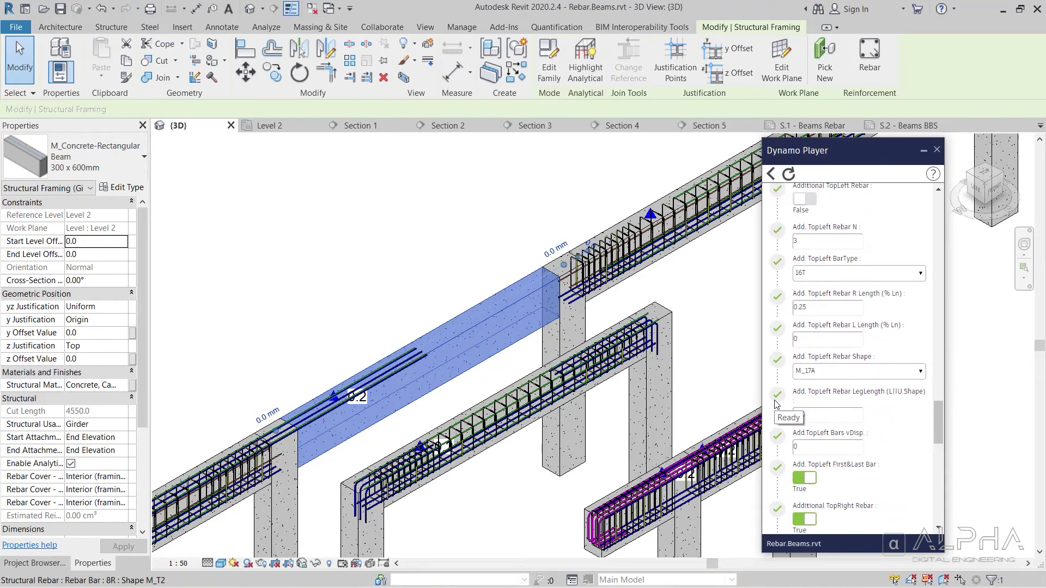
{"action": "scroll", "coordinate": [774, 396], "scroll_direction": "down", "scroll_amount": 3}
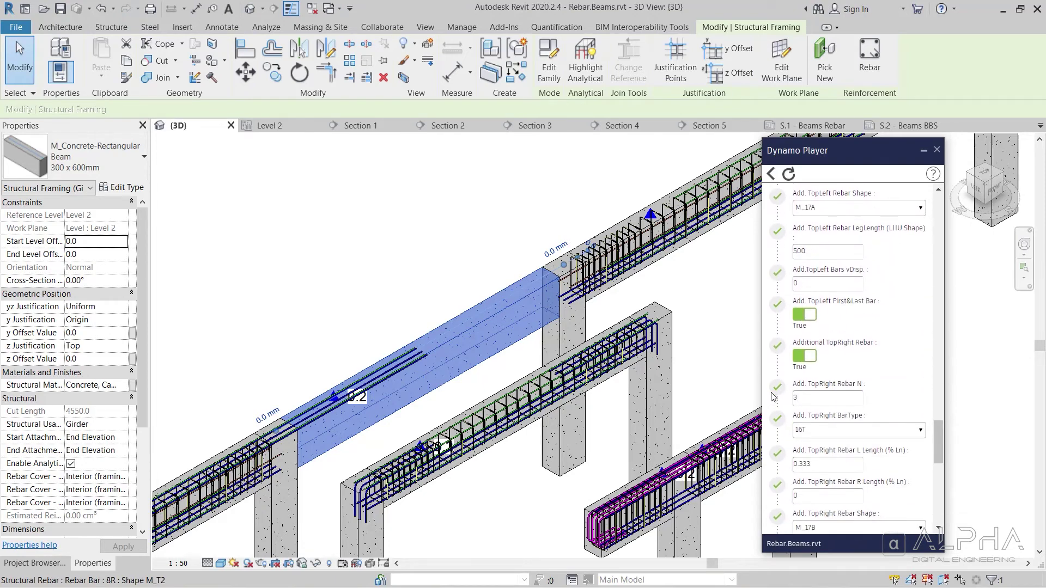
{"action": "scroll", "coordinate": [772, 397], "scroll_direction": "down", "scroll_amount": 1}
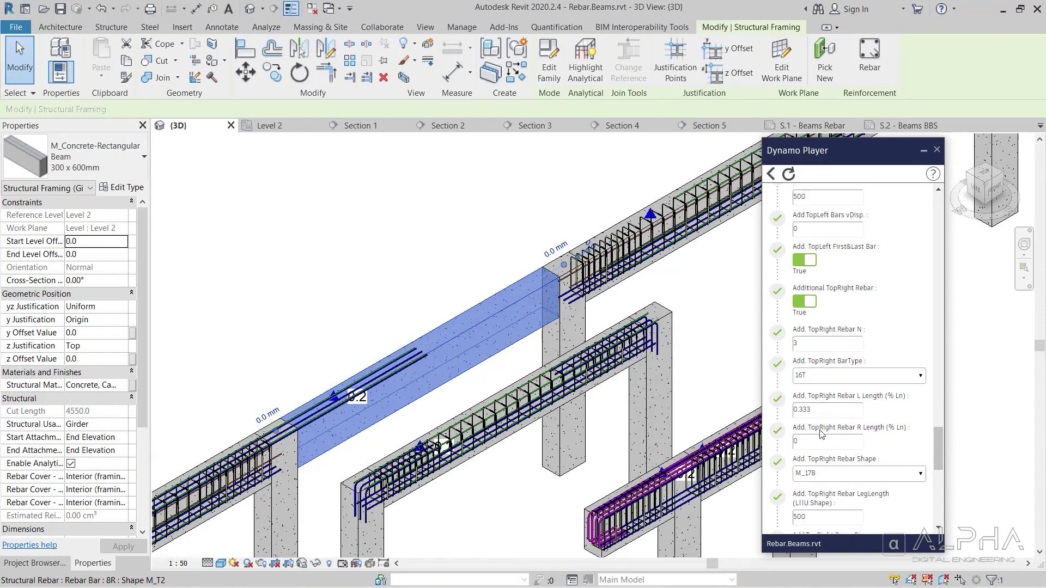
{"action": "type", "text": ".33"}
{"action": "scroll", "coordinate": [823, 421], "scroll_direction": "down", "scroll_amount": 2}
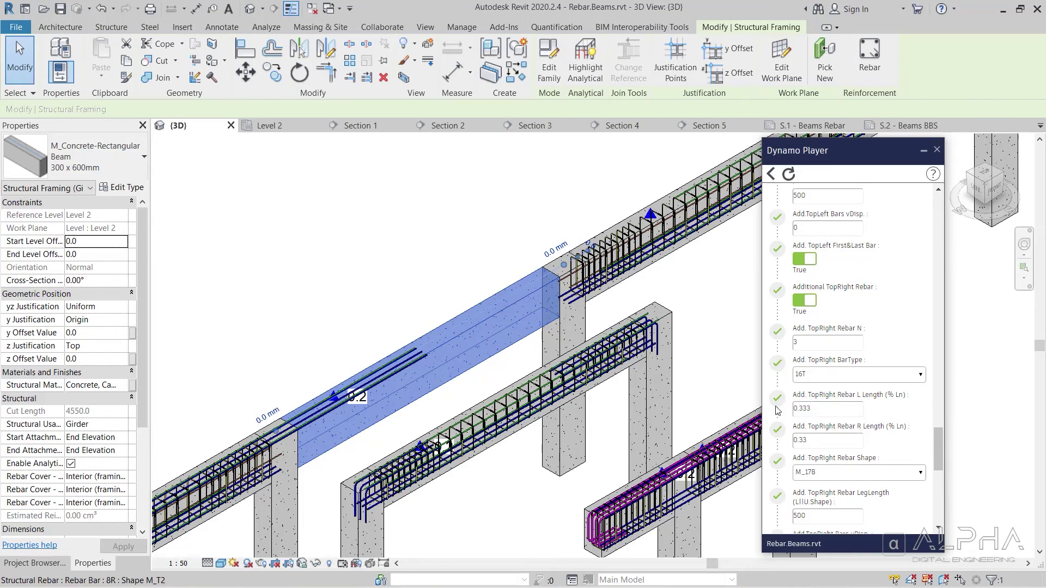
{"action": "left_click", "coordinate": [823, 420]}
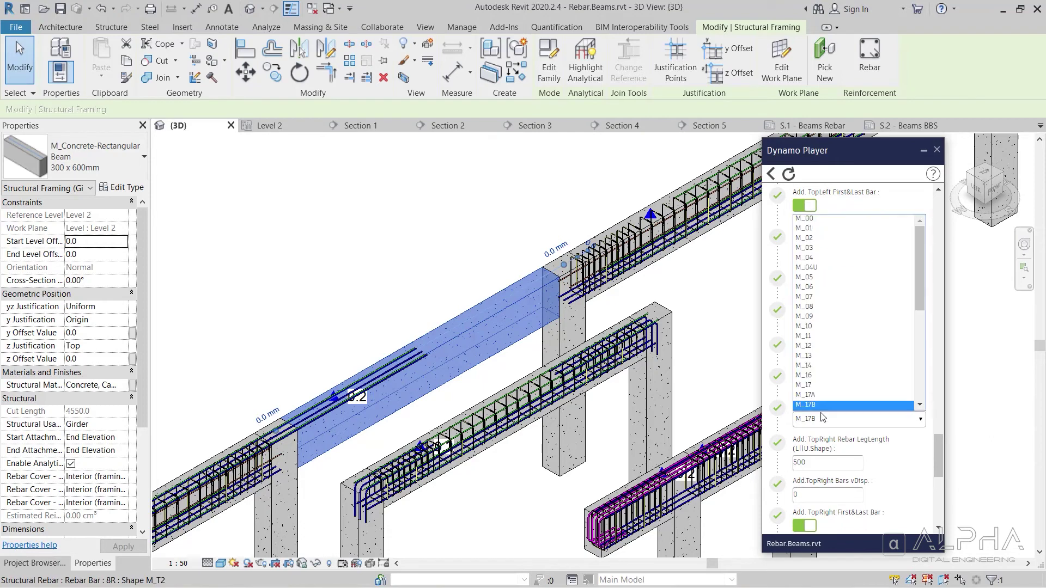
{"action": "left_click", "coordinate": [811, 219]}
{"action": "scroll", "coordinate": [785, 408], "scroll_direction": "down", "scroll_amount": 2}
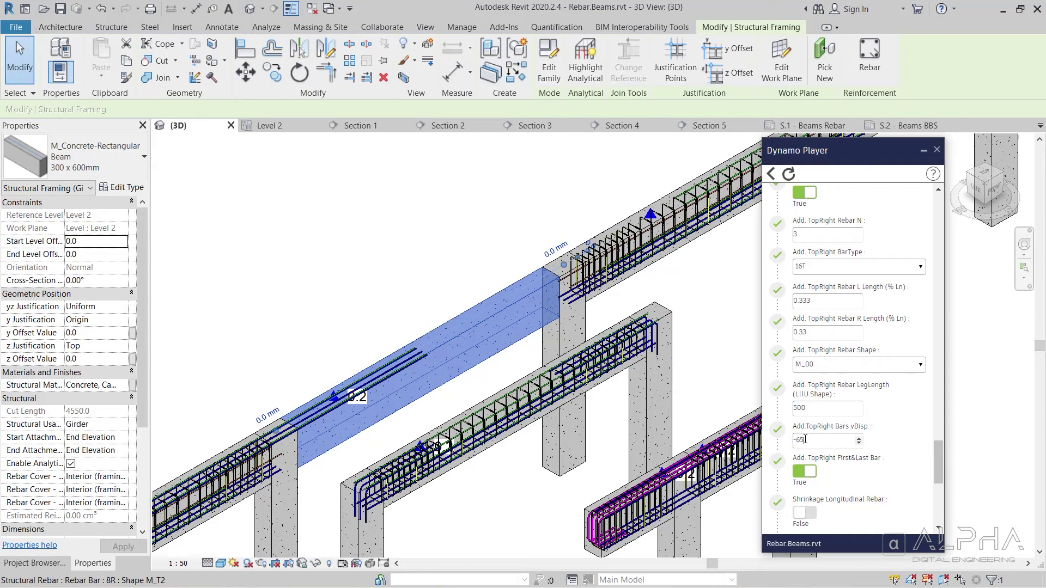
Step: Run the Rebar.Beam script on the unreinforced 300 x 600mm middle beam and close the report of created rebar
{"action": "scroll", "coordinate": [779, 446], "scroll_direction": "down", "scroll_amount": 5}
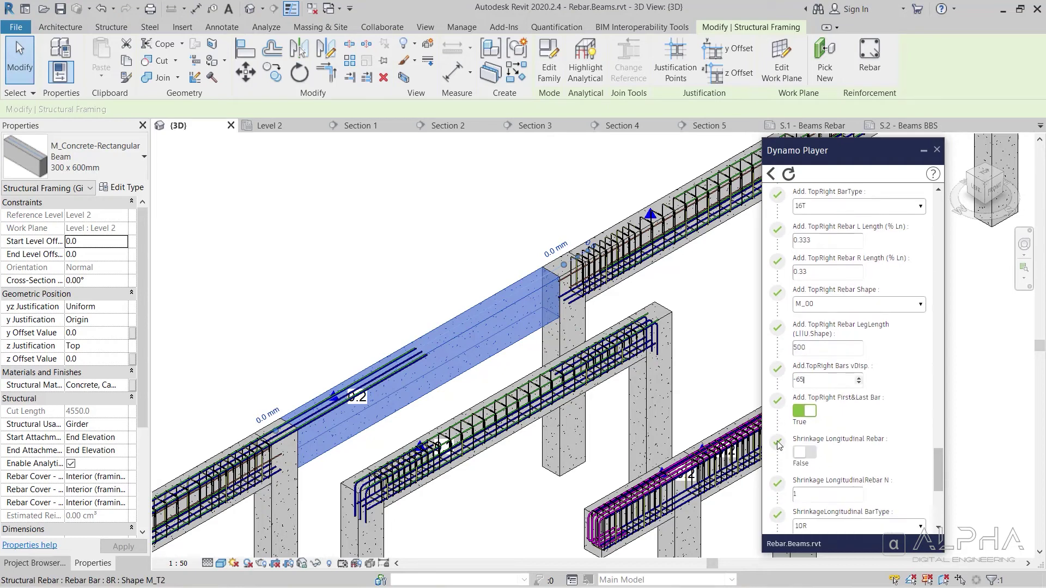
{"action": "scroll", "coordinate": [779, 445], "scroll_direction": "up", "scroll_amount": 10}
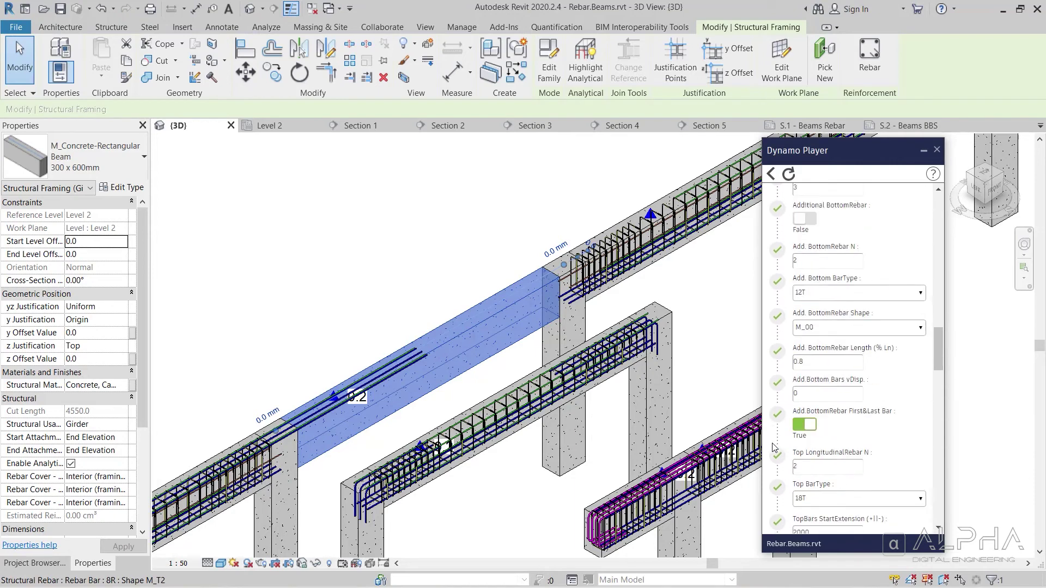
{"action": "scroll", "coordinate": [775, 447], "scroll_direction": "up", "scroll_amount": 5}
{"action": "left_click", "coordinate": [777, 197]}
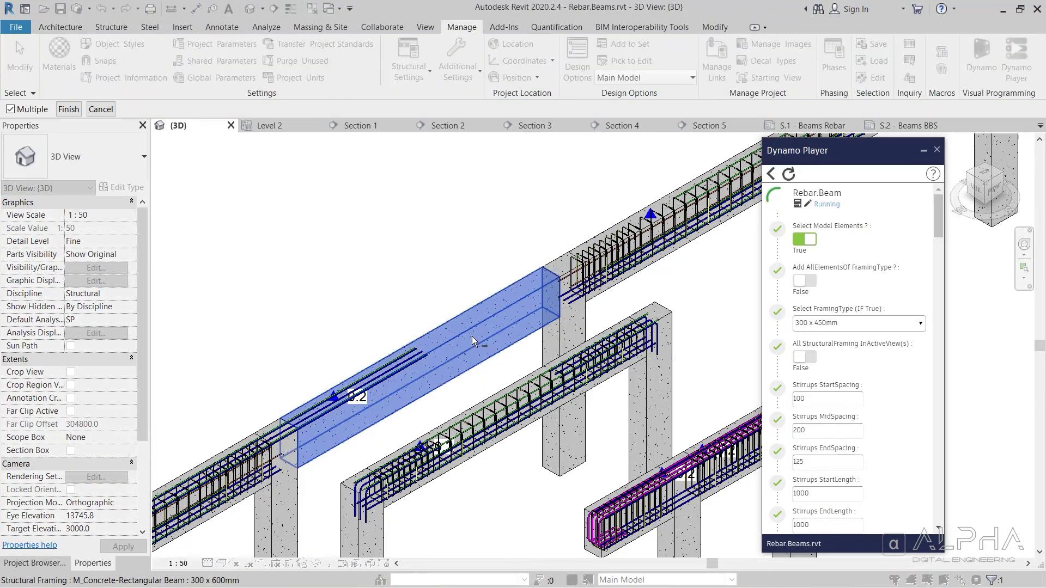
{"action": "left_click", "coordinate": [74, 112]}
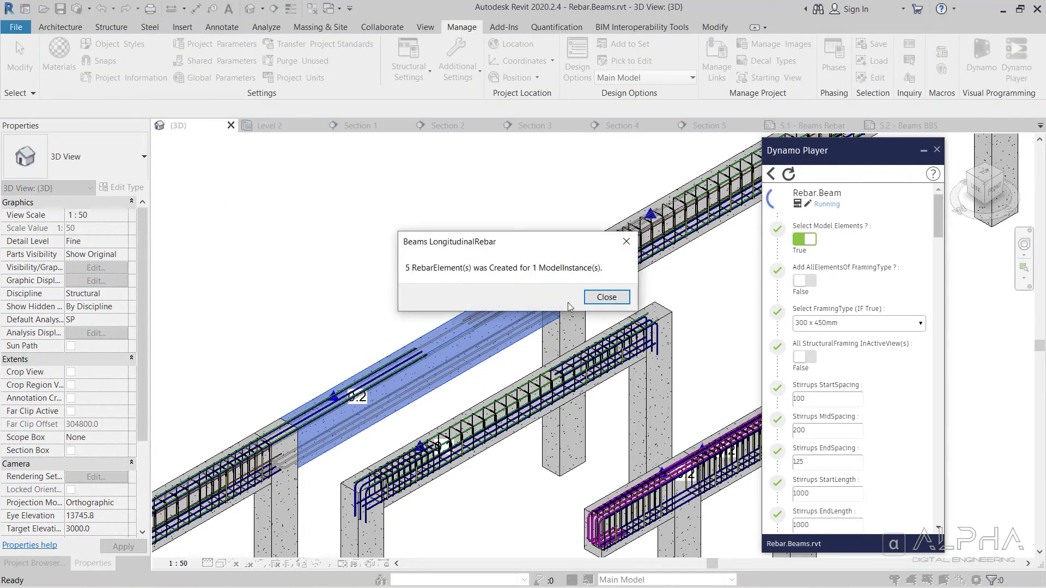
{"action": "left_click", "coordinate": [594, 299]}
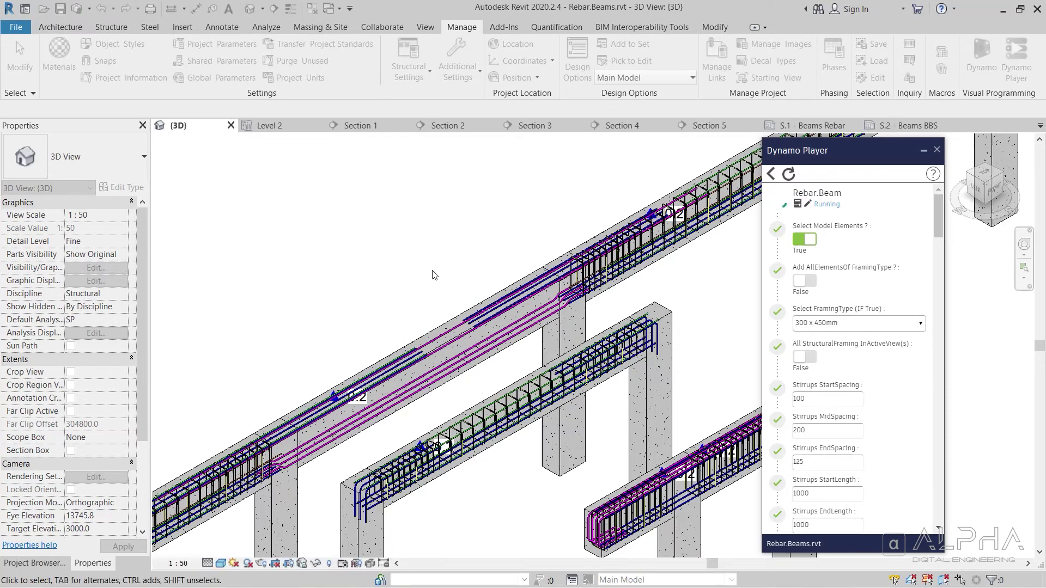
Step: Select the new 18T top bars and examine how they run through the middle beam into both adjoining spans
{"action": "left_click", "coordinate": [441, 340]}
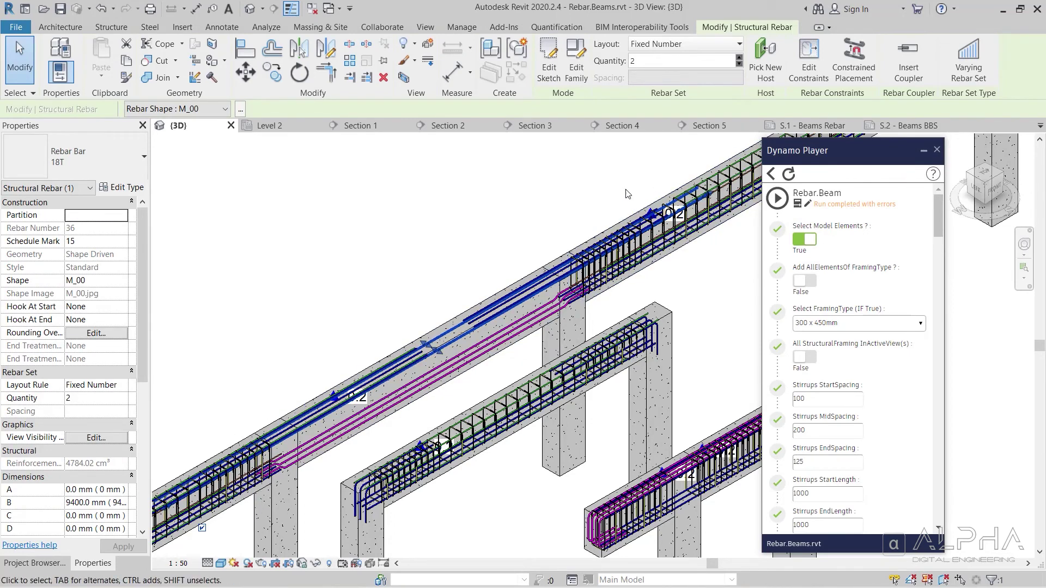
{"action": "left_click", "coordinate": [536, 203]}
{"action": "scroll", "coordinate": [671, 185], "scroll_direction": "up", "scroll_amount": 5}
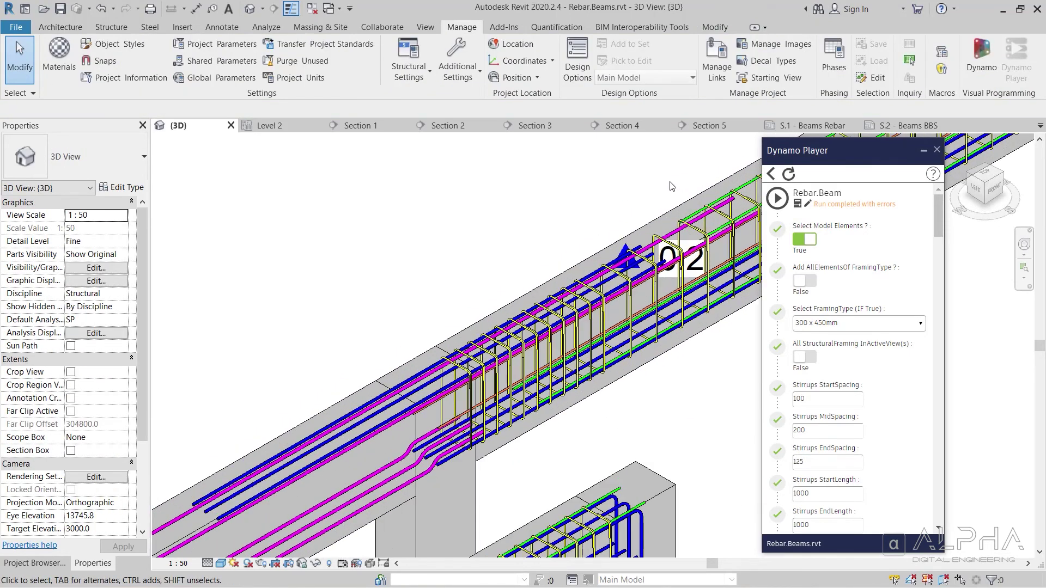
{"action": "middle_click_drag", "start_coordinate": [650, 195], "coordinate": [611, 193]}
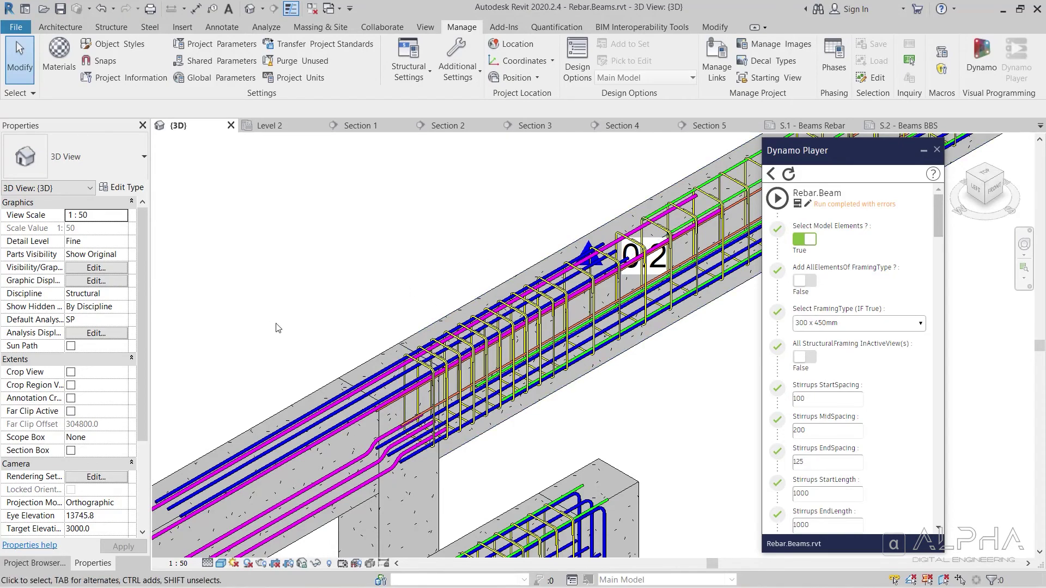
{"action": "middle_click_drag", "start_coordinate": [413, 264], "coordinate": [529, 222]}
{"action": "scroll", "coordinate": [486, 368], "scroll_direction": "up", "scroll_amount": 3}
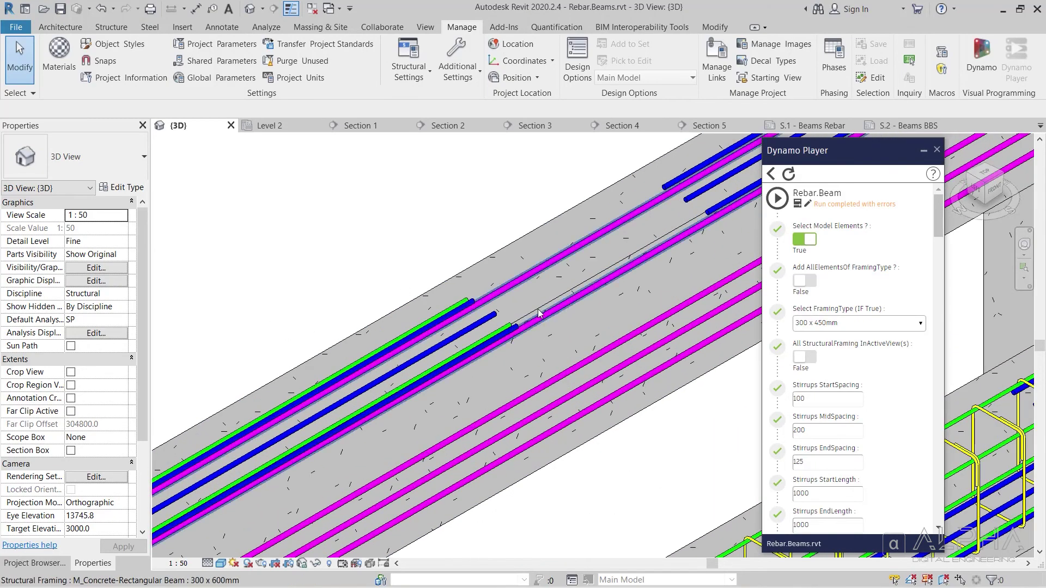
{"action": "scroll", "coordinate": [465, 277], "scroll_direction": "down", "scroll_amount": 3}
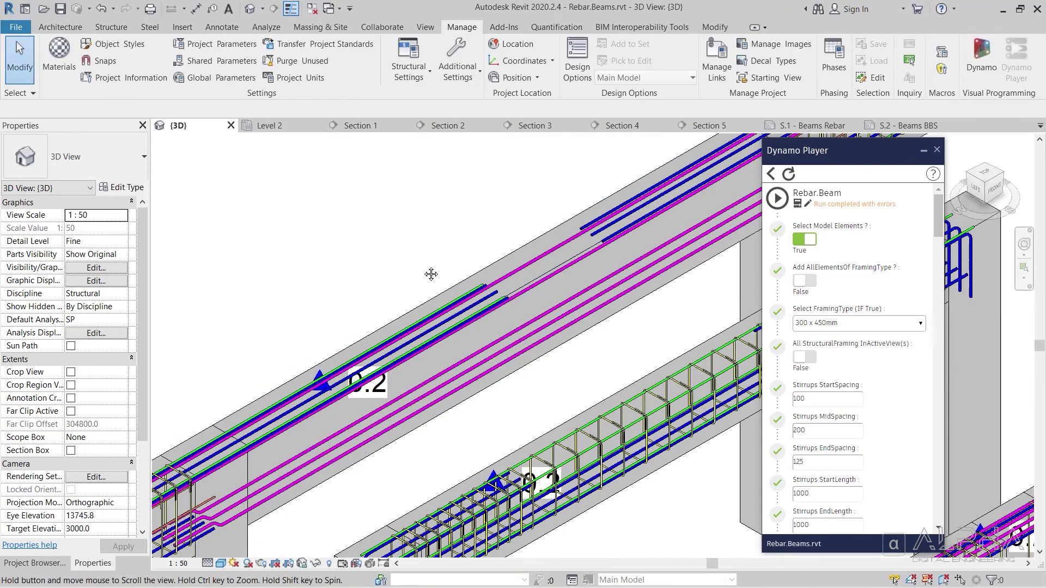
{"action": "middle_click_drag", "start_coordinate": [430, 276], "coordinate": [232, 376]}
{"action": "scroll", "coordinate": [560, 218], "scroll_direction": "up", "scroll_amount": 2}
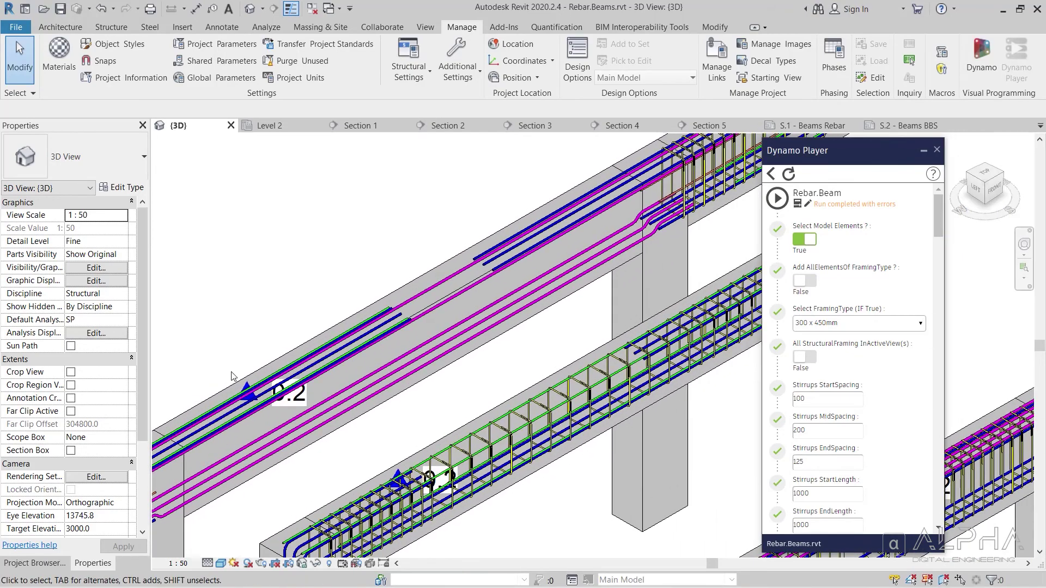
{"action": "middle_click_drag", "start_coordinate": [464, 223], "coordinate": [316, 326]}
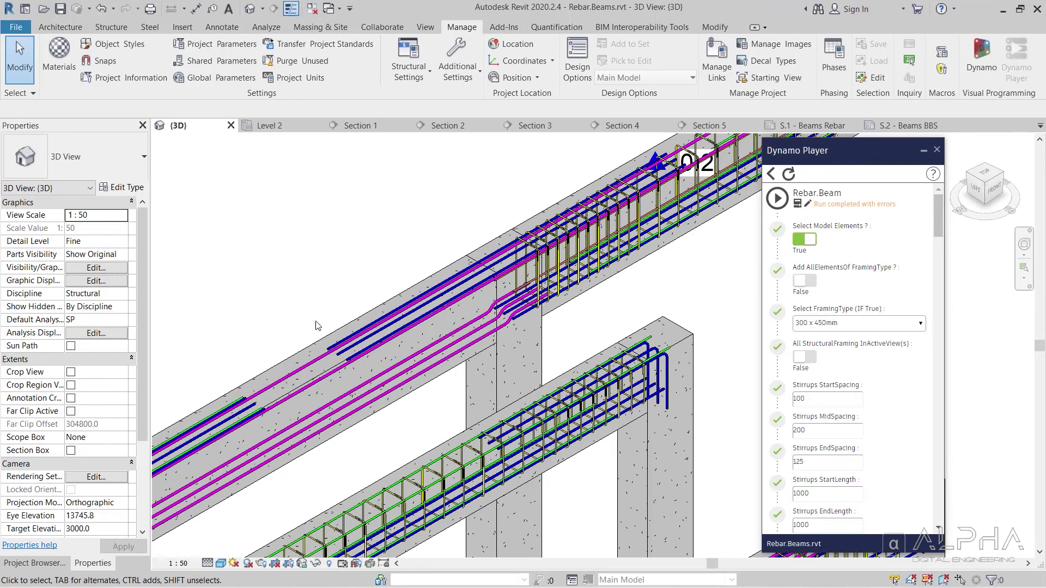
Step: Select the additional 16T top bars over the column at the end of the middle beam and check their placement
{"action": "left_click", "coordinate": [366, 334]}
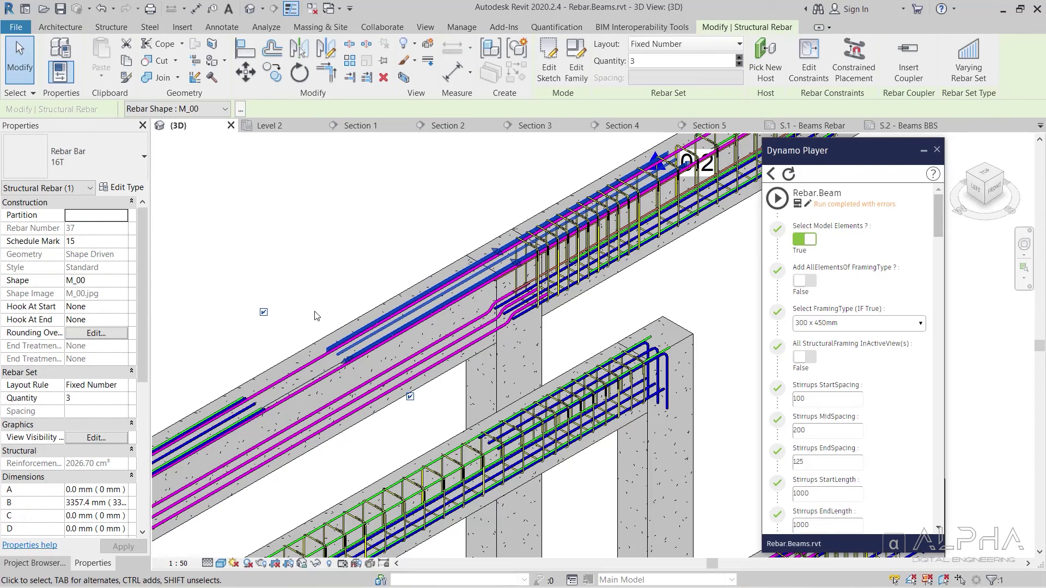
{"action": "scroll", "coordinate": [317, 316], "scroll_direction": "up", "scroll_amount": 3}
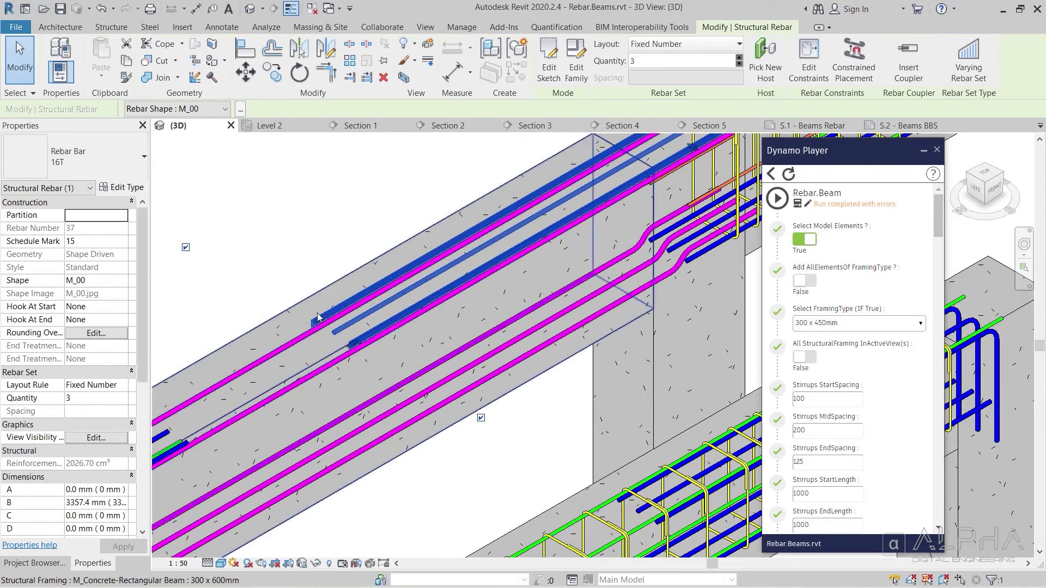
{"action": "scroll", "coordinate": [382, 234], "scroll_direction": "down", "scroll_amount": 3}
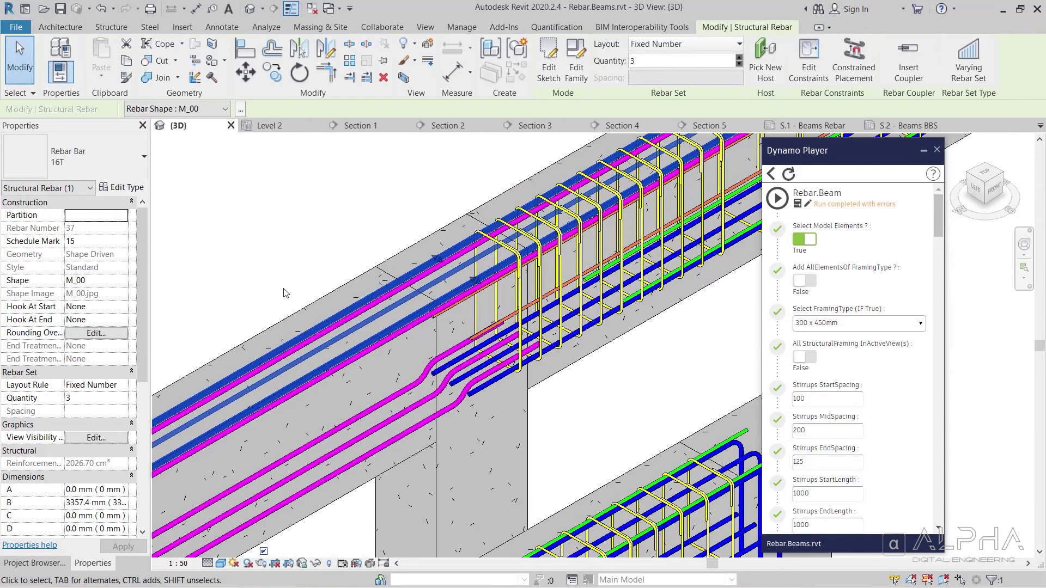
{"action": "scroll", "coordinate": [305, 304], "scroll_direction": "down", "scroll_amount": 2}
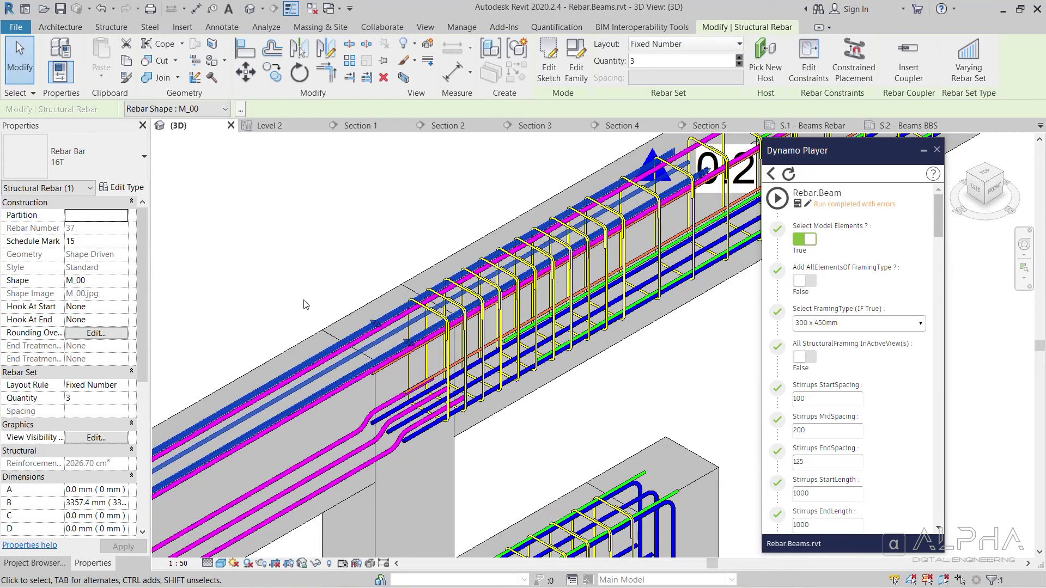
{"action": "left_click", "coordinate": [332, 264]}
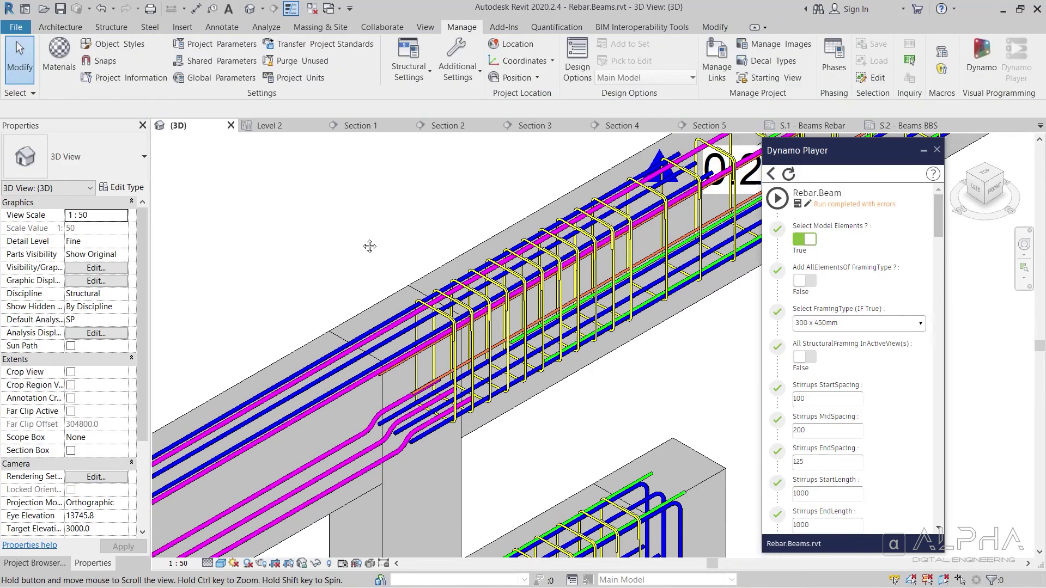
Step: Select the 18T bottom bars of shape M_04U and examine their cranked ends at both supporting columns
{"action": "scroll", "coordinate": [369, 245], "scroll_direction": "up", "scroll_amount": 2}
{"action": "middle_click_drag", "start_coordinate": [272, 309], "coordinate": [386, 252]}
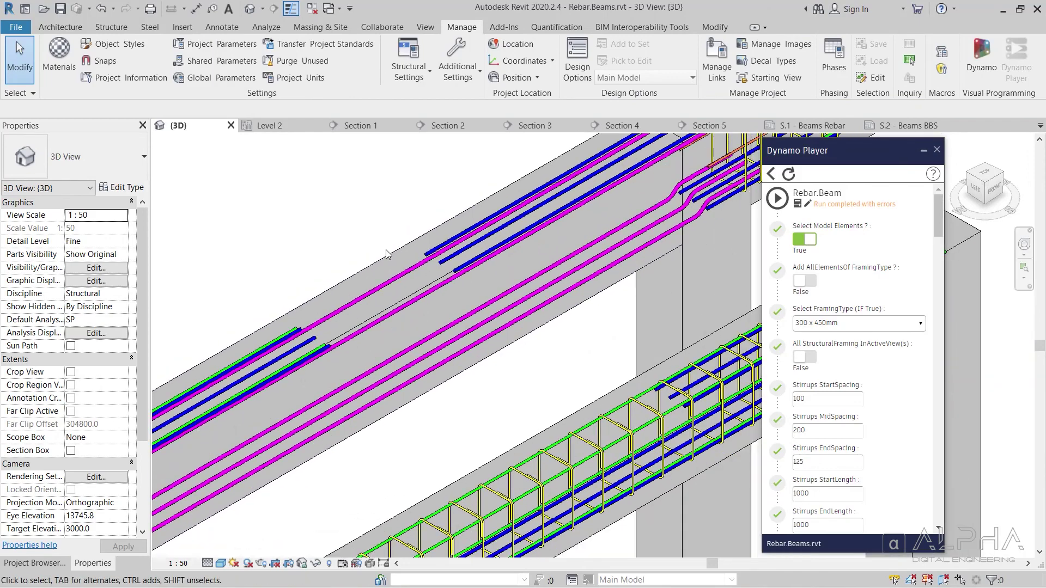
{"action": "middle_click_drag", "start_coordinate": [579, 339], "coordinate": [494, 371]}
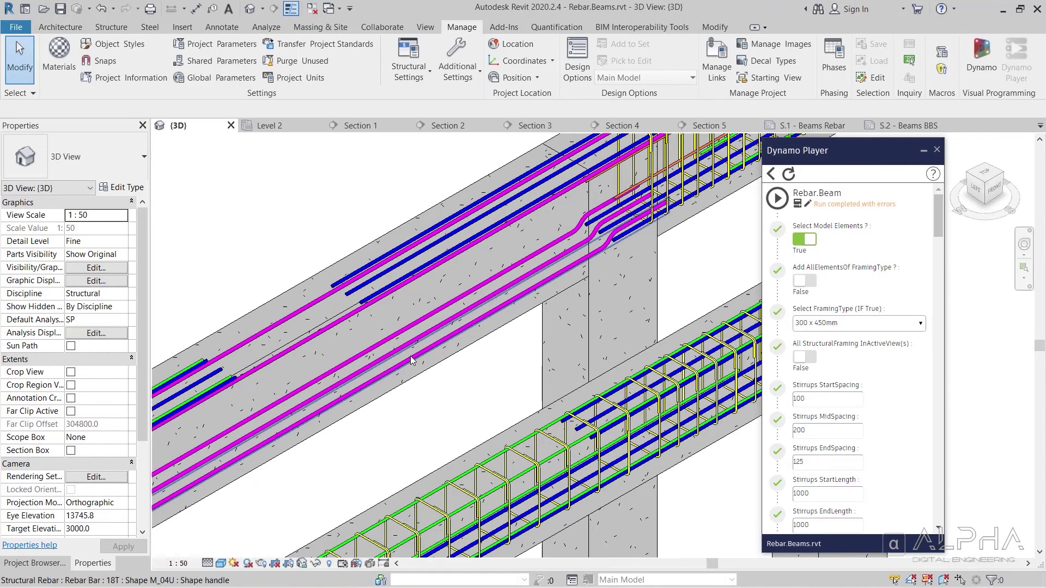
{"action": "left_click", "coordinate": [430, 423]}
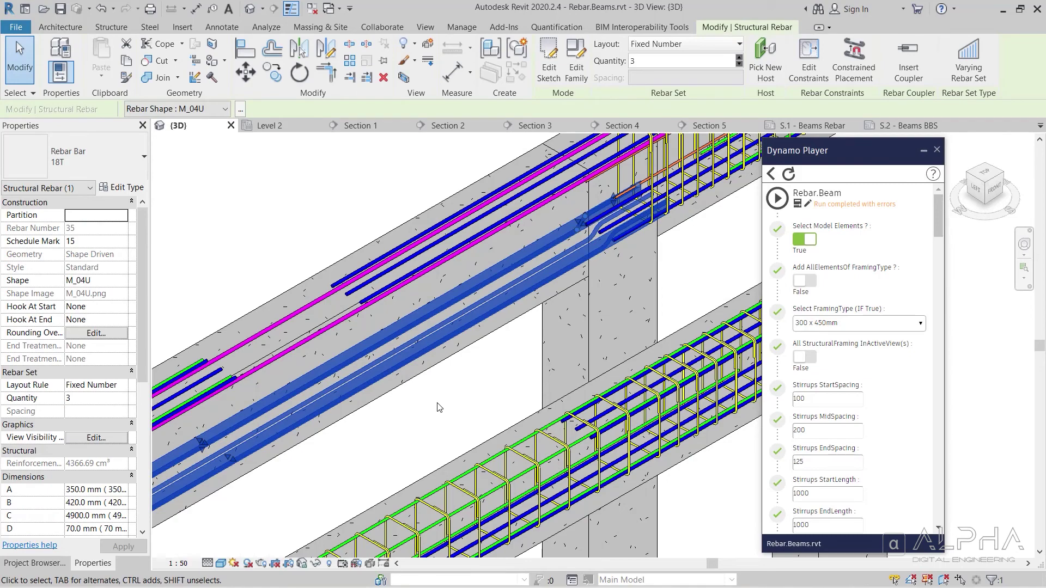
{"action": "middle_click_drag", "start_coordinate": [620, 244], "coordinate": [642, 279]}
{"action": "scroll", "coordinate": [403, 414], "scroll_direction": "down", "scroll_amount": 2}
{"action": "scroll", "coordinate": [400, 419], "scroll_direction": "up", "scroll_amount": 3}
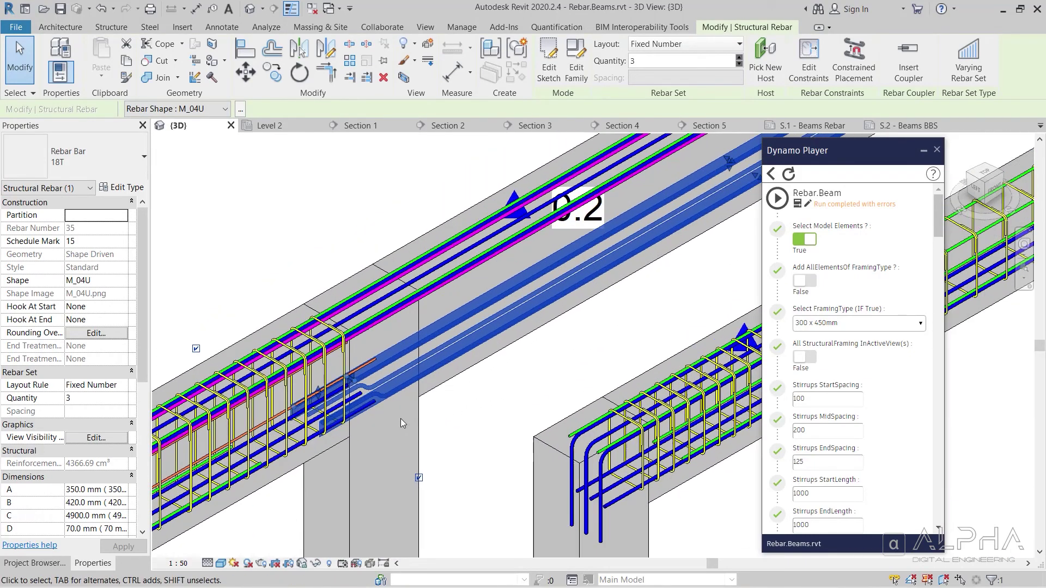
{"action": "scroll", "coordinate": [351, 425], "scroll_direction": "up", "scroll_amount": 3}
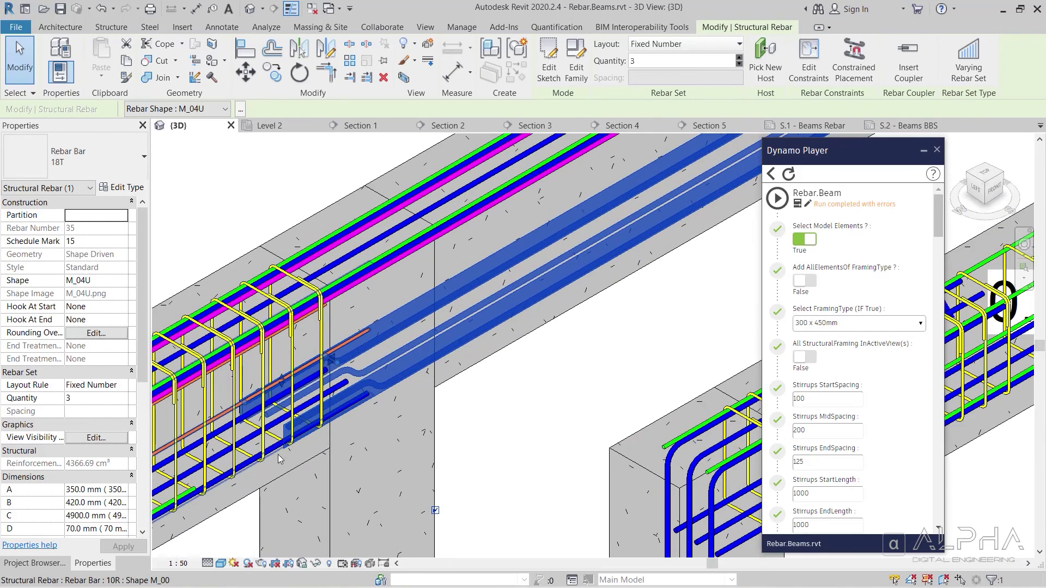
Step: Check the leg length (dimension A) of the M_04U bottom bars, and view the whole middle beam again
{"action": "left_click", "coordinate": [503, 401]}
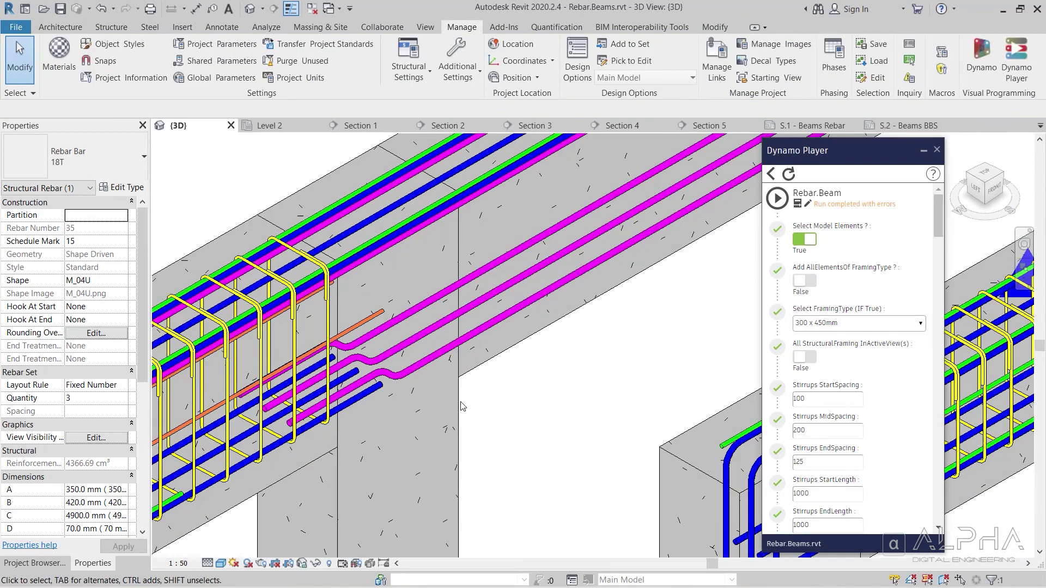
{"action": "left_click", "coordinate": [338, 423]}
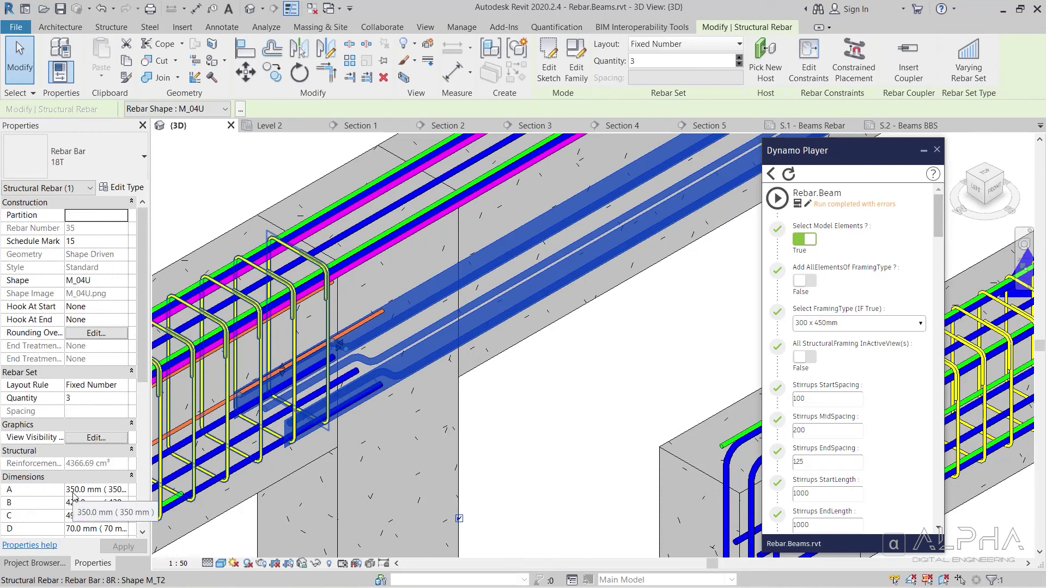
{"action": "left_click", "coordinate": [526, 402]}
{"action": "middle_click_drag", "start_coordinate": [527, 402], "coordinate": [370, 416]}
{"action": "scroll", "coordinate": [370, 416], "scroll_direction": "down", "scroll_amount": 3}
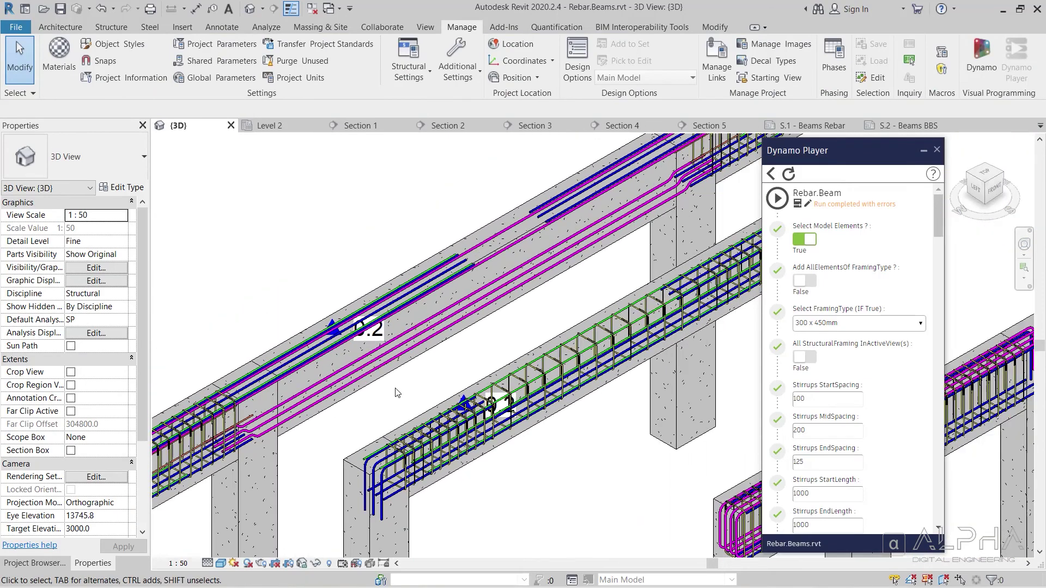
Step: From the Level 2 plan, open Section 6 through the middle beam near grid B, examine its bar layout, and close it
{"action": "left_click", "coordinate": [273, 126]}
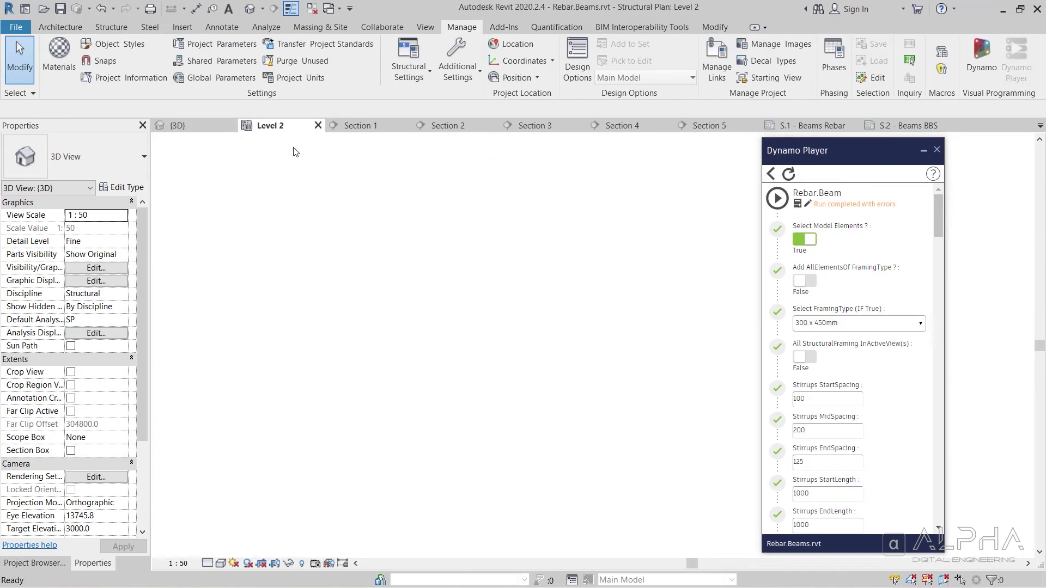
{"action": "left_click", "coordinate": [480, 223]}
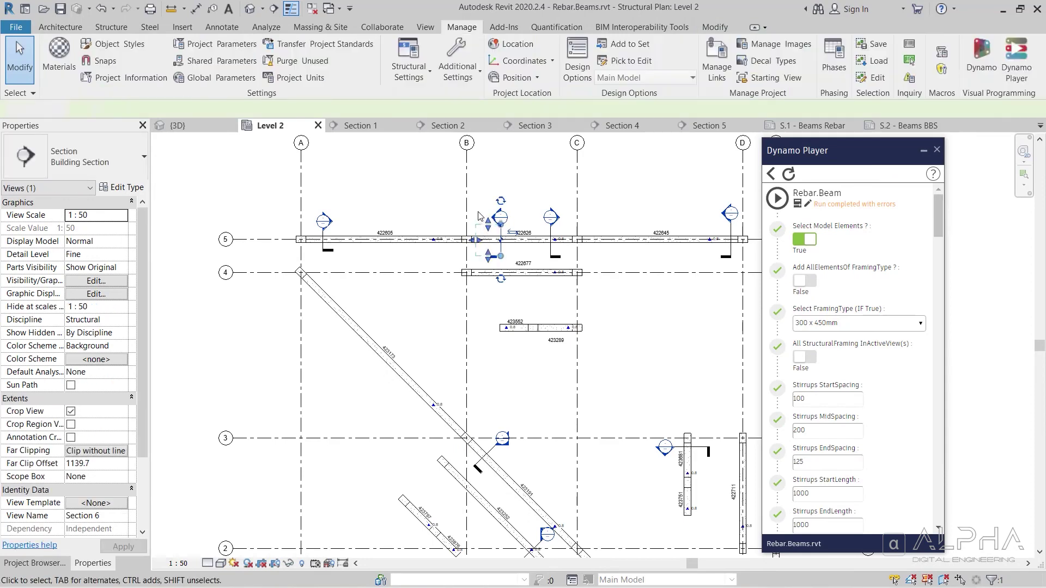
{"action": "double_click", "coordinate": [491, 225]}
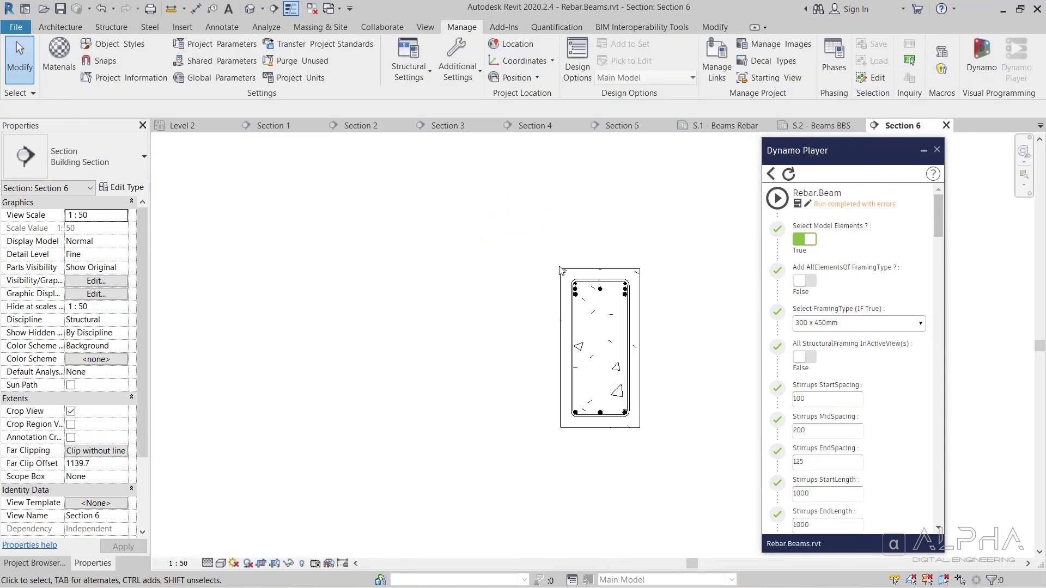
{"action": "scroll", "coordinate": [688, 379], "scroll_direction": "up", "scroll_amount": 3}
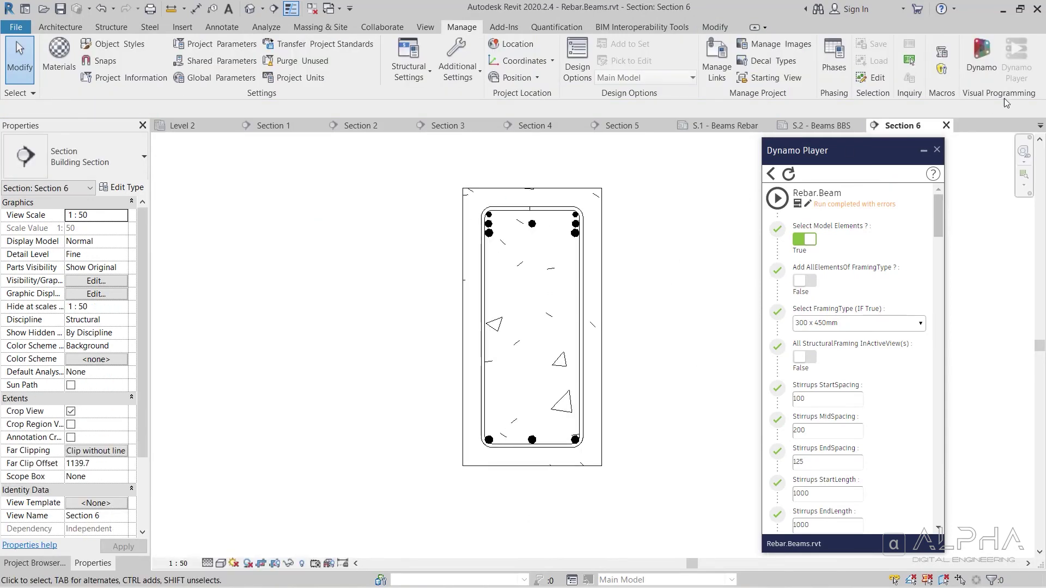
{"action": "left_click", "coordinate": [946, 127]}
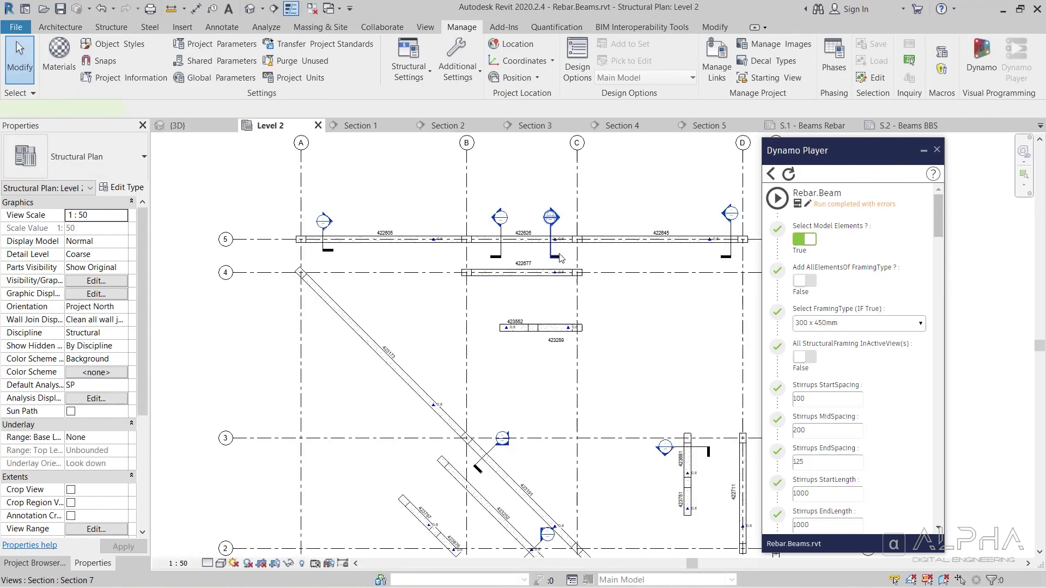
Step: Open Section 7 through the middle beam near grid C, examine its top and bottom bars, and close the section
{"action": "left_click", "coordinate": [558, 209]}
{"action": "double_click", "coordinate": [561, 208]}
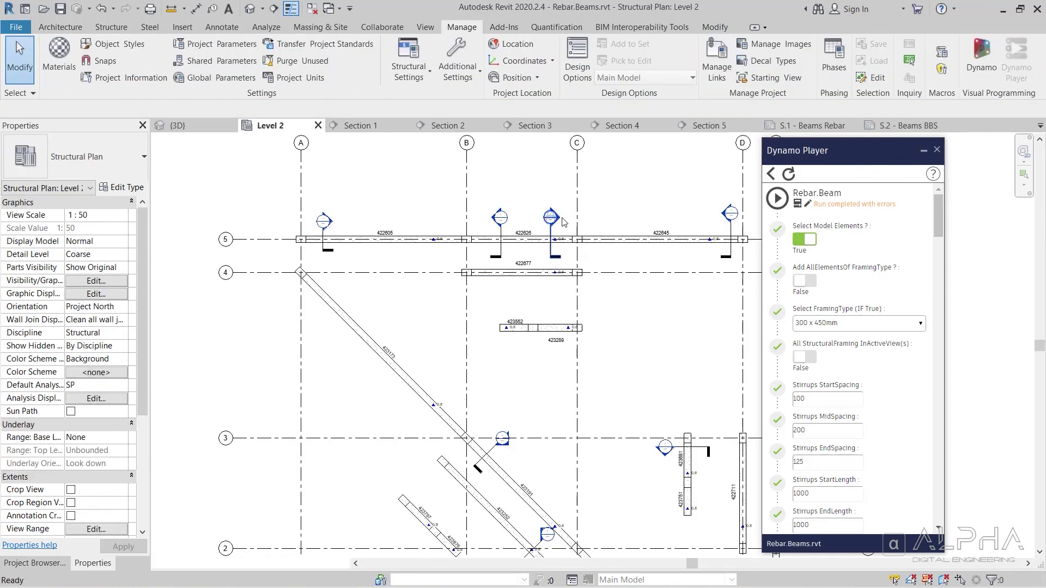
{"action": "scroll", "coordinate": [660, 410], "scroll_direction": "up", "scroll_amount": 2}
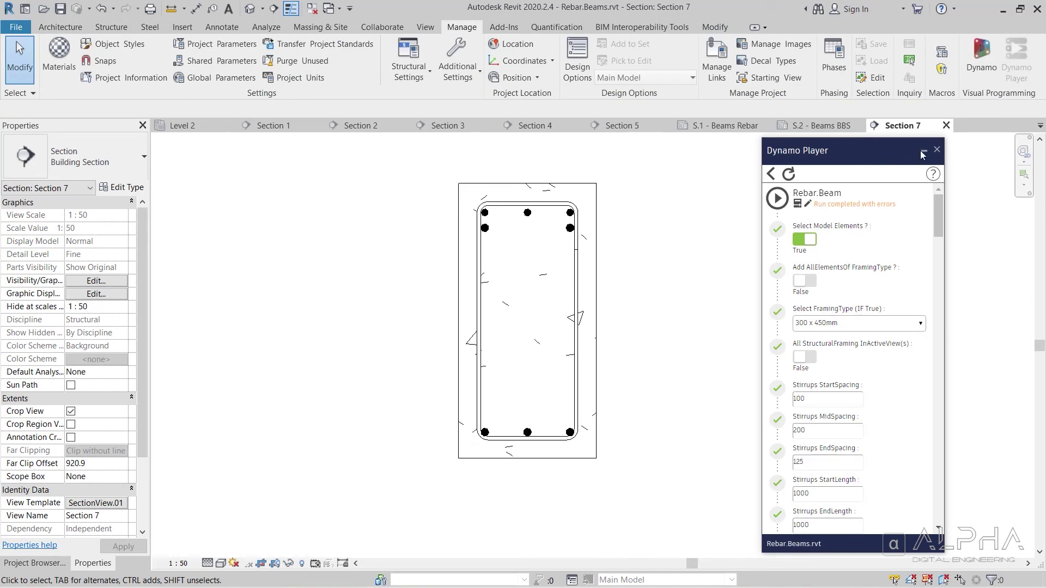
{"action": "left_click", "coordinate": [947, 125]}
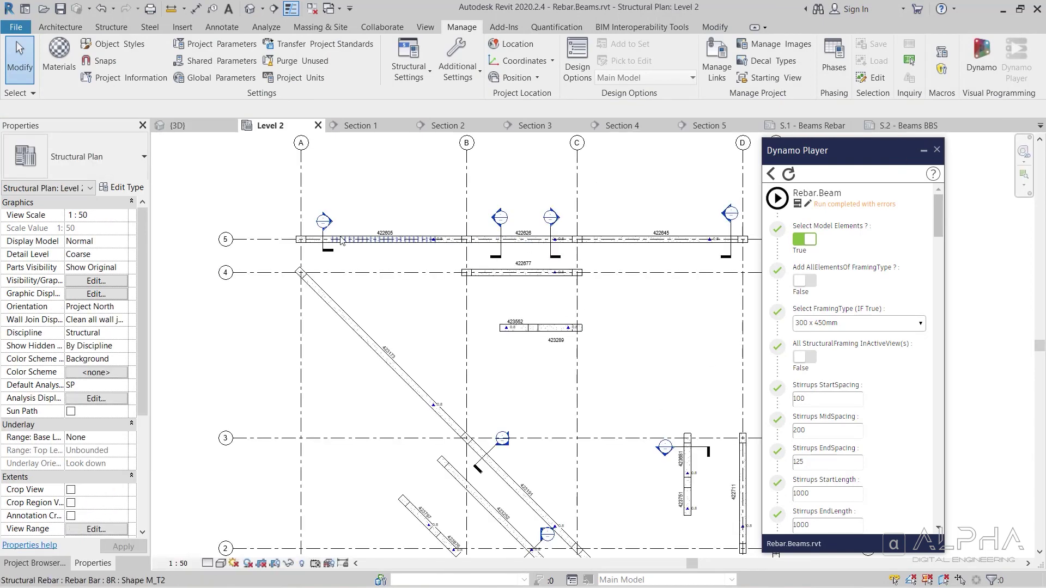
{"action": "middle_click_drag", "start_coordinate": [635, 305], "coordinate": [567, 242]}
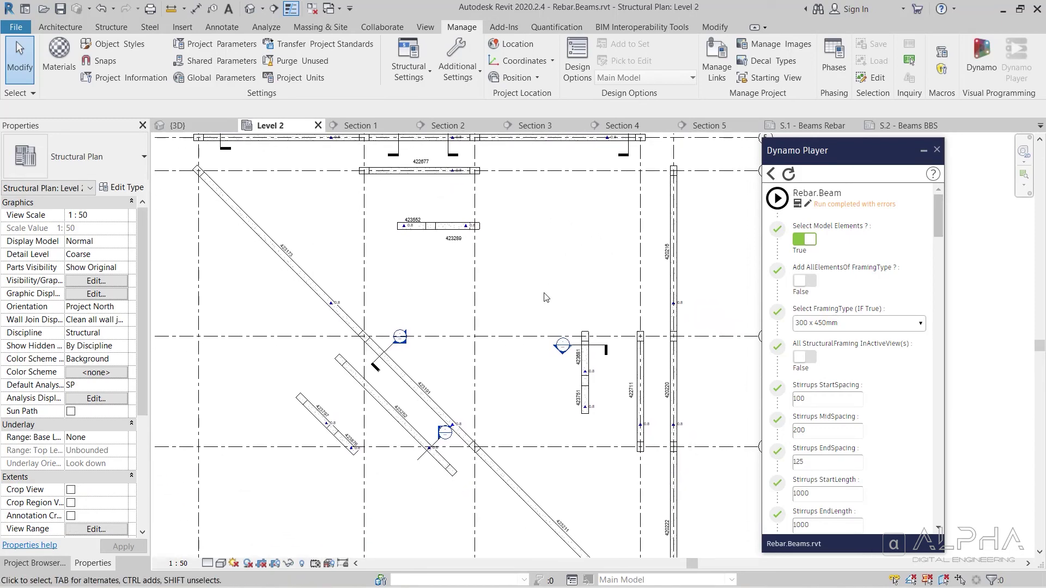
{"action": "middle_click_drag", "start_coordinate": [543, 297], "coordinate": [582, 290]}
{"action": "scroll", "coordinate": [499, 211], "scroll_direction": "down", "scroll_amount": 1}
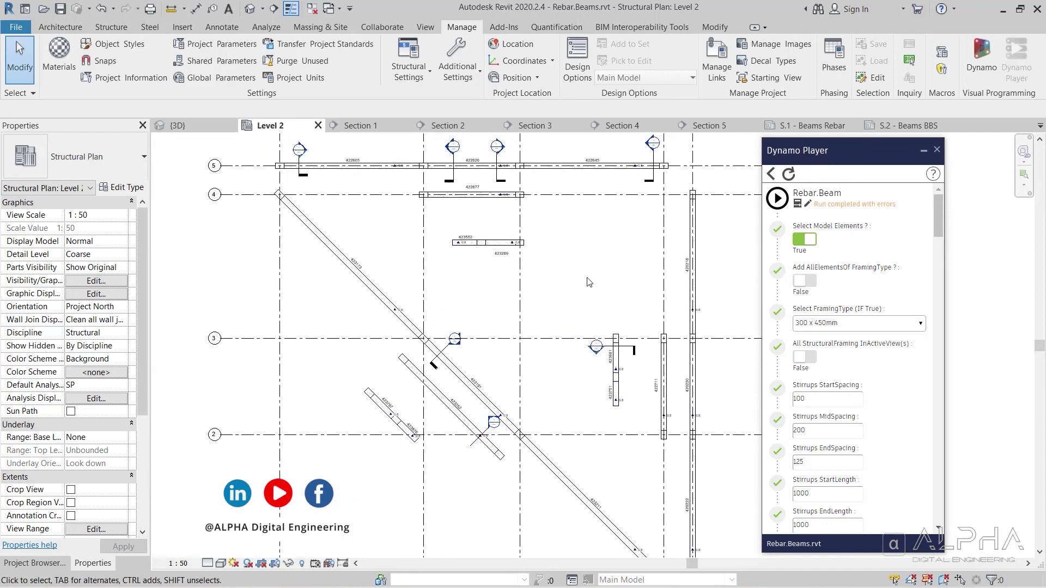
Step: Open the S.1 - Beams Rebar sheet, minimize Dynamo Player, and review the rebar schedule beam by beam
{"action": "left_click", "coordinate": [791, 126]}
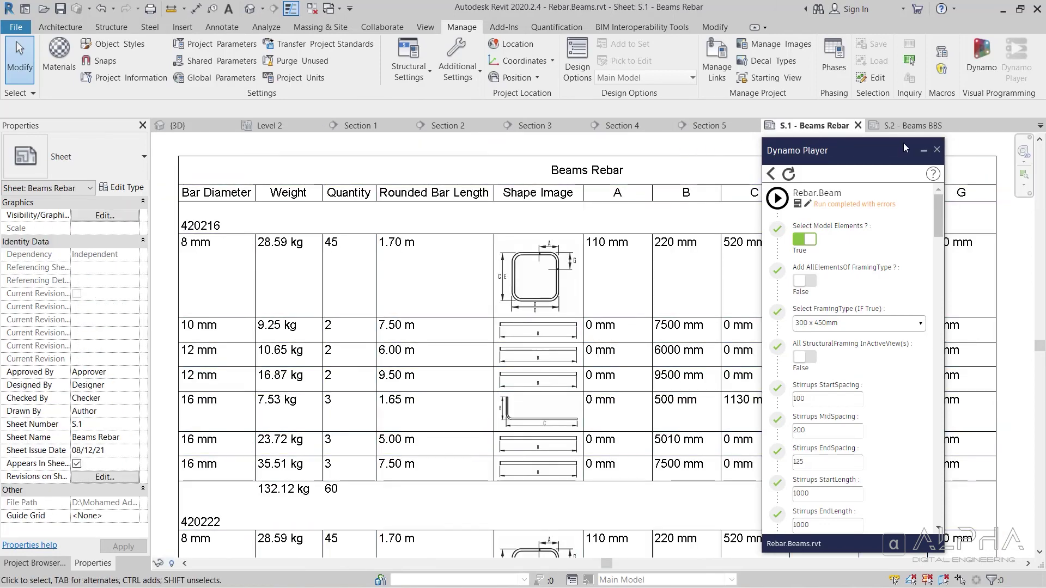
{"action": "left_click", "coordinate": [920, 150]}
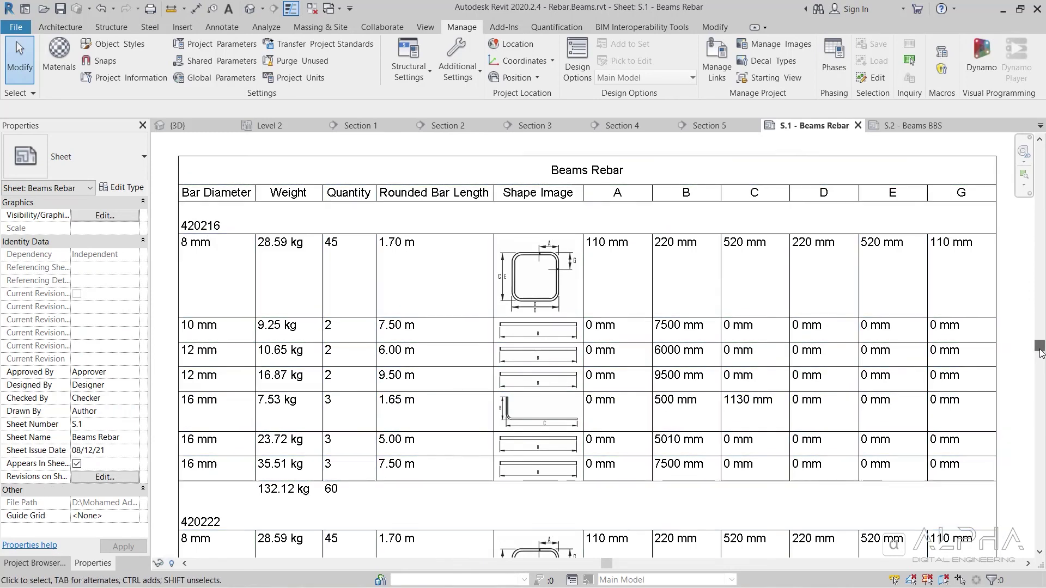
{"action": "left_click_drag", "start_coordinate": [1040, 353], "coordinate": [1042, 553]}
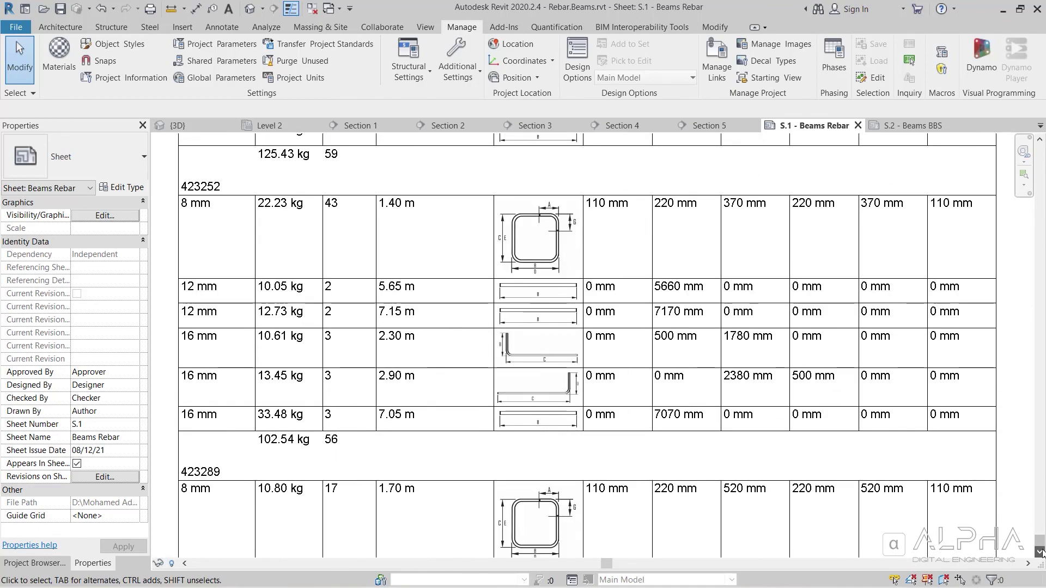
Step: Review the Beams Rebar schedule entries for beams 423289 through 423876, down to the grand total
{"action": "left_click", "coordinate": [1040, 552]}
{"action": "left_click", "coordinate": [1040, 552]}
{"action": "left_click", "coordinate": [1040, 552]}
{"action": "left_click", "coordinate": [1039, 552]}
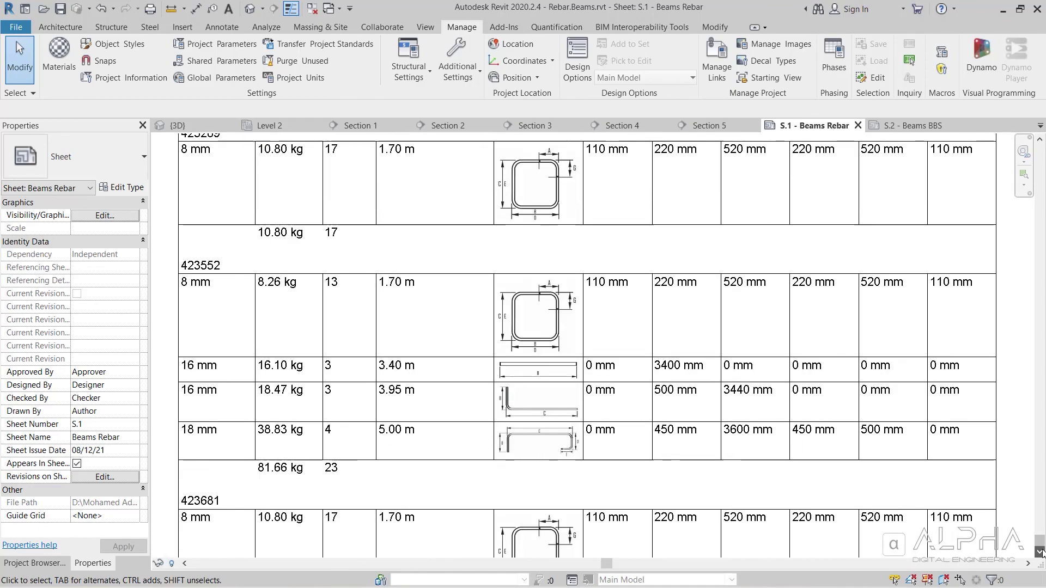
{"action": "left_click", "coordinate": [1040, 552]}
{"action": "left_click", "coordinate": [1039, 552]}
{"action": "left_click", "coordinate": [1039, 552]}
{"action": "left_click", "coordinate": [1040, 552]}
{"action": "left_click", "coordinate": [1040, 552]}
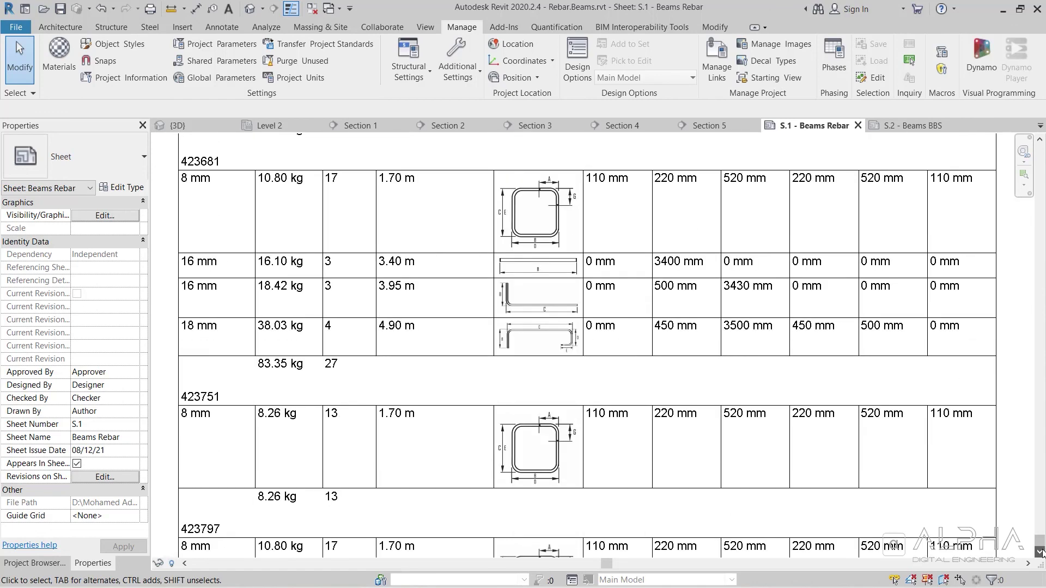
{"action": "left_click", "coordinate": [1040, 551]}
{"action": "left_click", "coordinate": [1039, 552]}
{"action": "left_click", "coordinate": [1040, 552]}
{"action": "left_click", "coordinate": [1040, 552]}
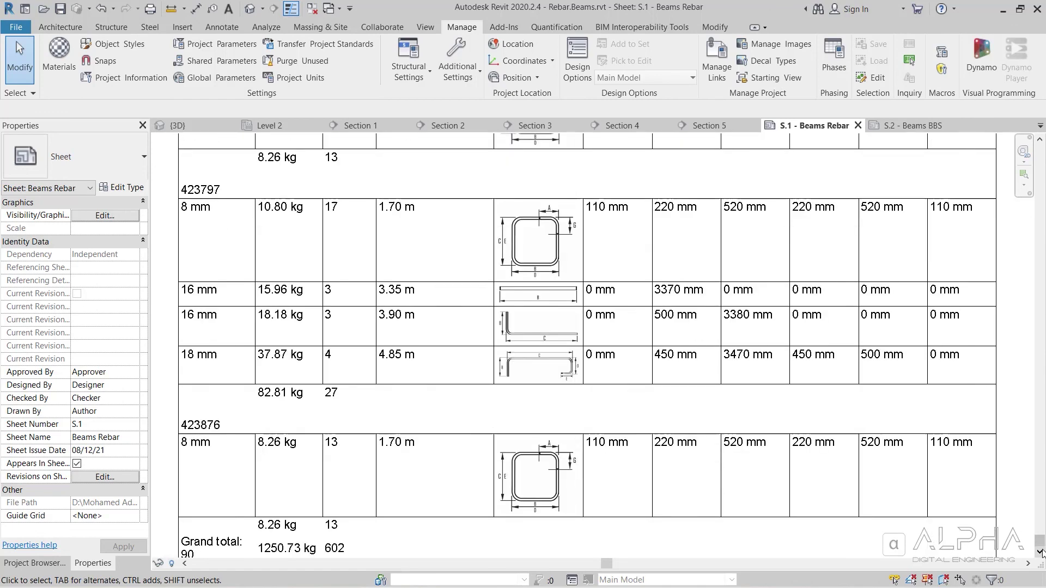
{"action": "left_click", "coordinate": [1039, 552]}
{"action": "left_click", "coordinate": [1039, 552]}
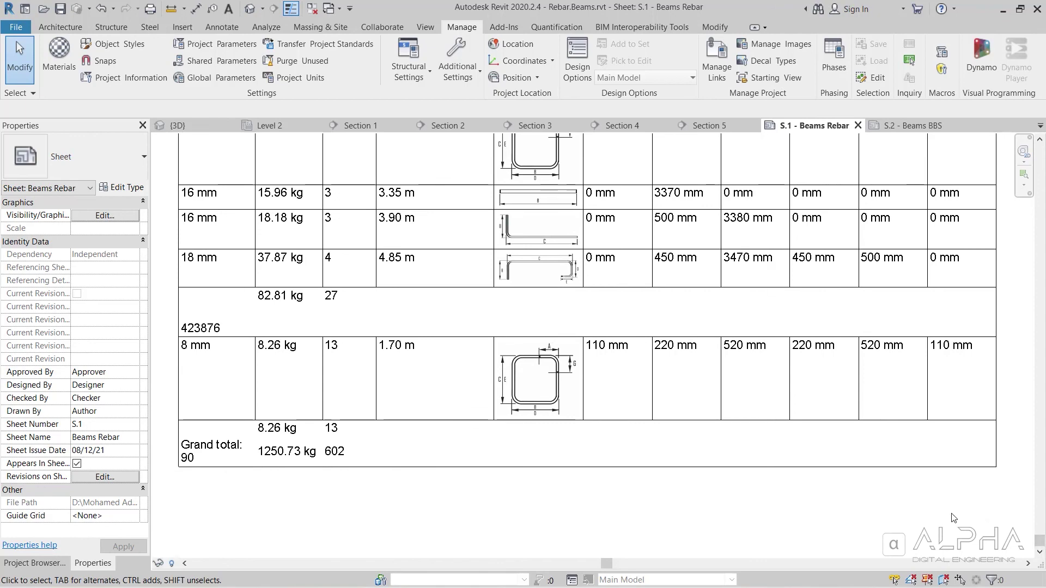
Step: Open the S.2 - Beams BBS sheet and review the bar bending schedule by diameter, down to the grand total
{"action": "left_click", "coordinate": [894, 124]}
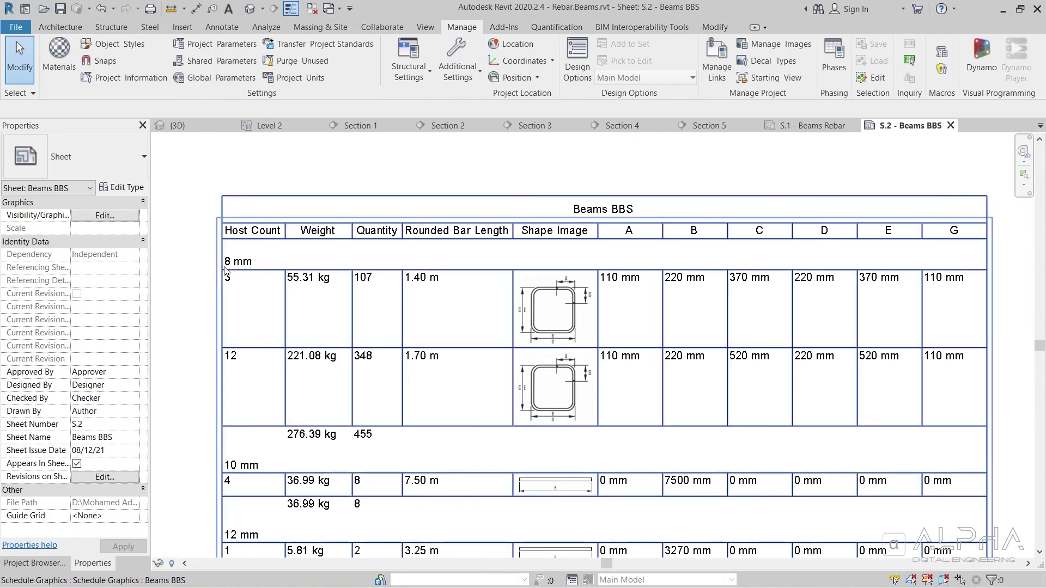
{"action": "left_click_drag", "start_coordinate": [1039, 348], "coordinate": [1040, 552]}
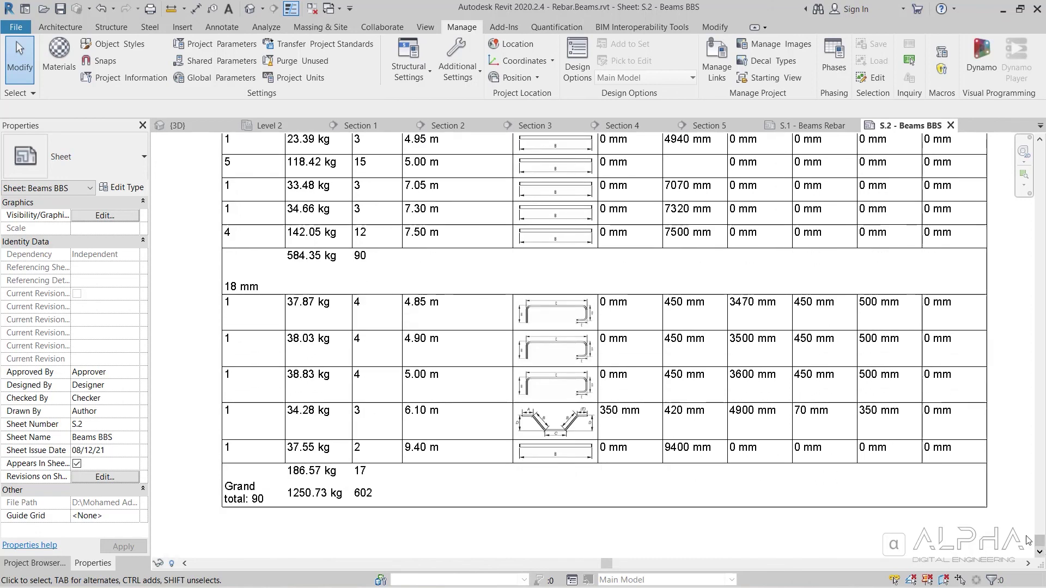